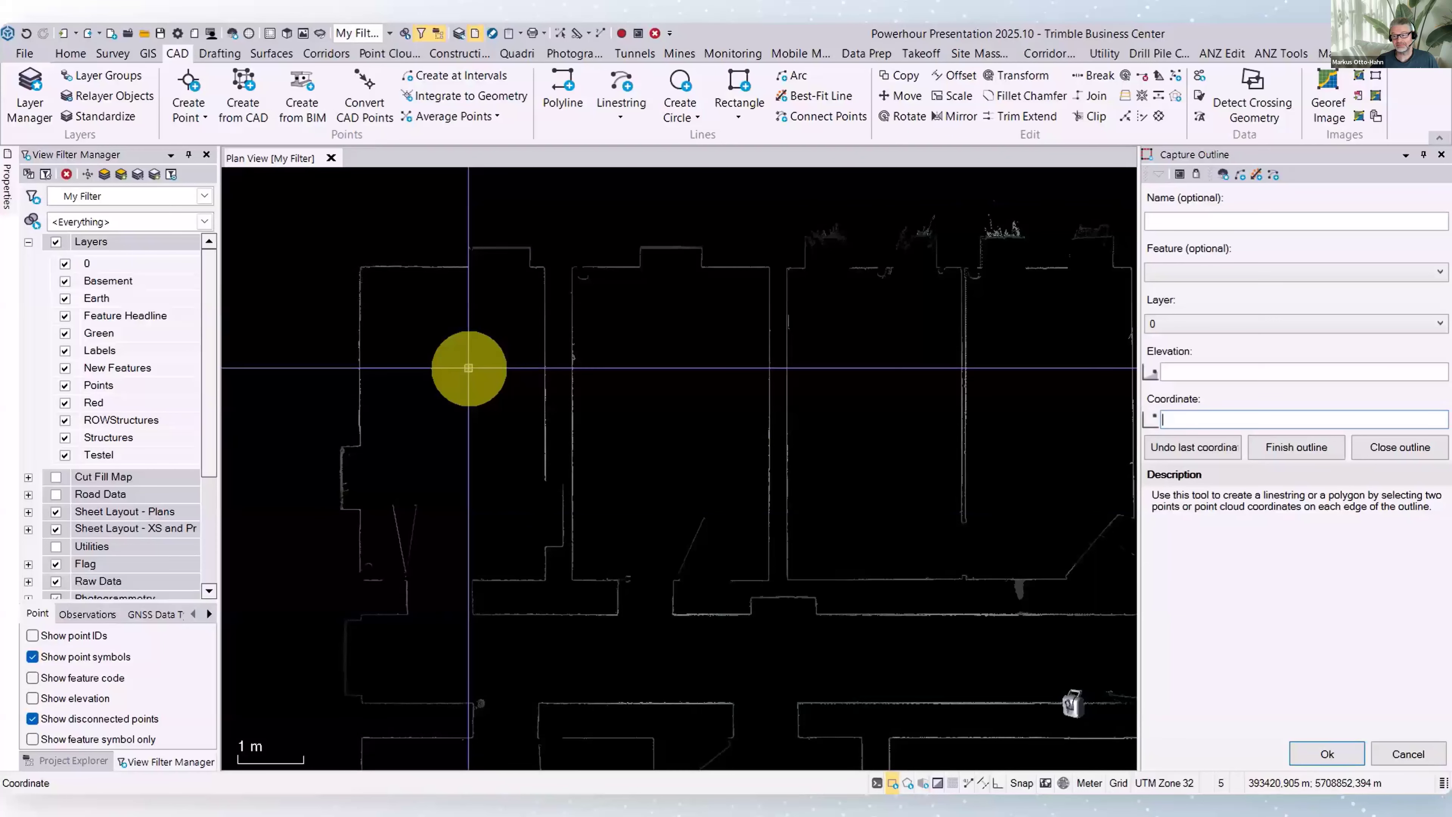
Examine the scanned wall lines of the first room, from its upper window recess down to the doorway
scroll(547, 266, "up", 2)
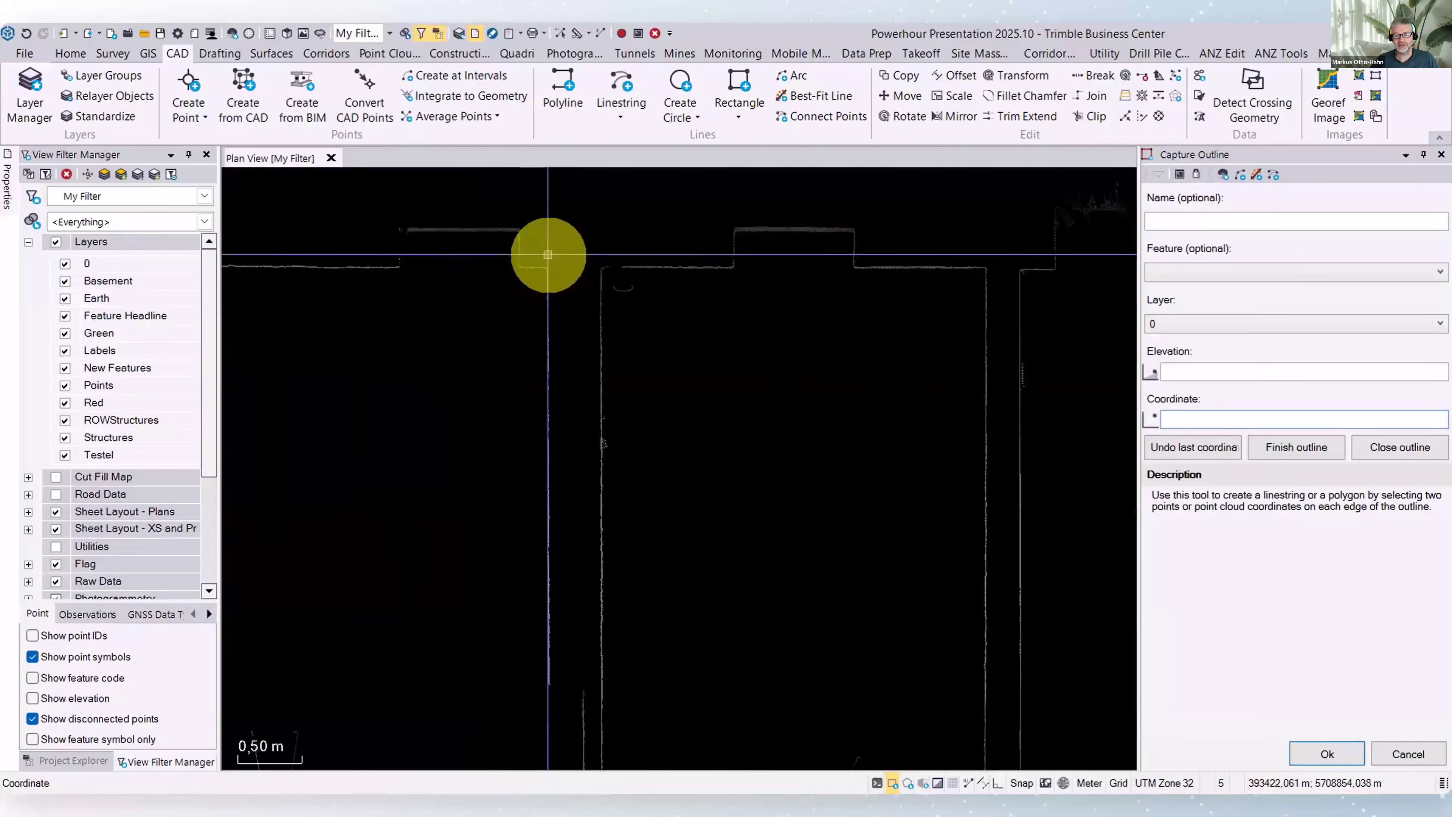
scroll(547, 254, "up", 3)
scroll(534, 260, "up", 1)
middle_click_drag(314, 389, 703, 413)
middle_click_drag(558, 389, 672, 628)
scroll(553, 529, "down", 5)
middle_click_drag(470, 616, 771, 317)
scroll(553, 539, "down", 3)
middle_click_drag(541, 573, 543, 246)
scroll(528, 568, "up", 1)
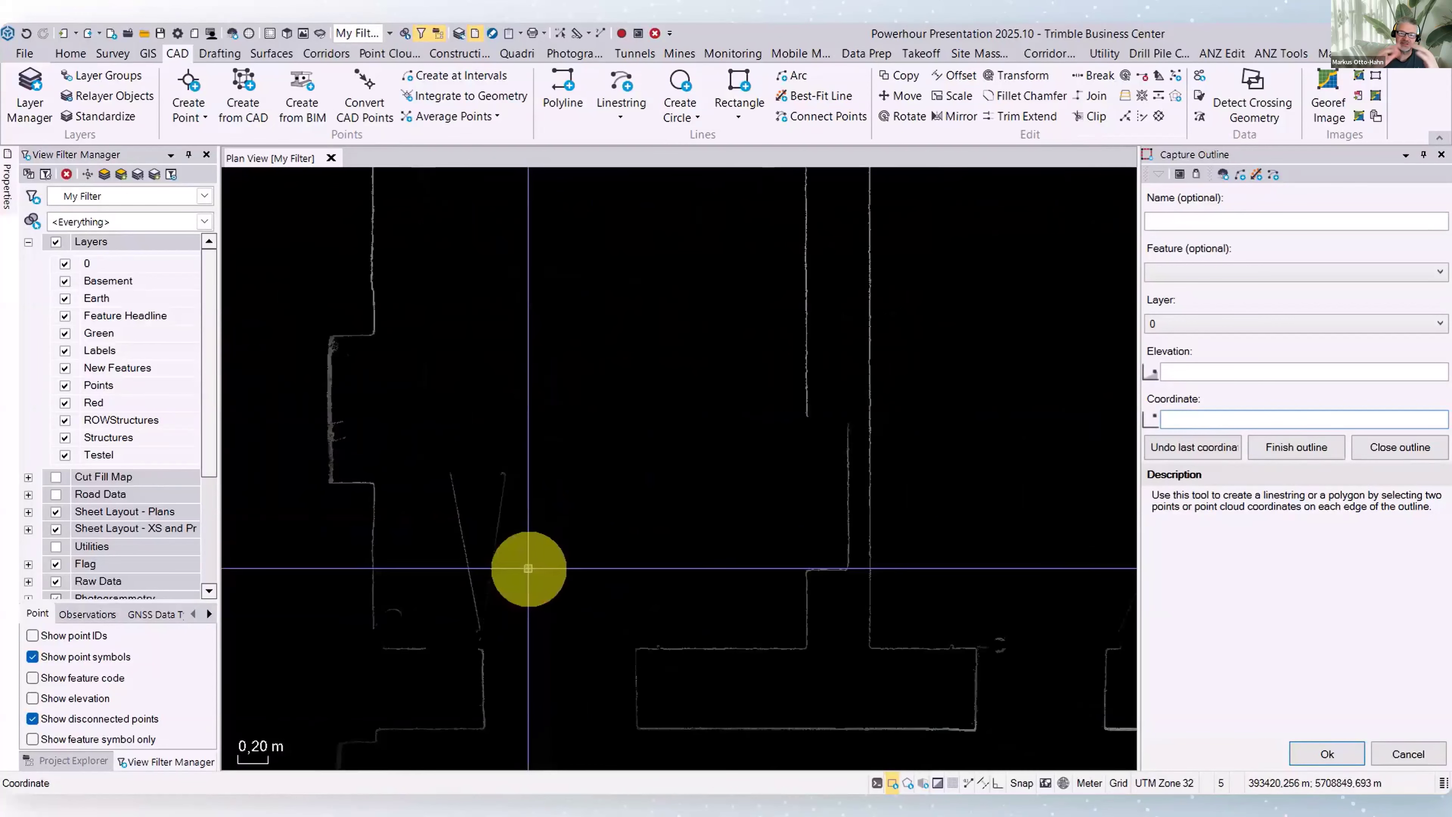
Start the outline at the room's doorway corner and capture the lower-left wall and the left wall up to its recess
scroll(503, 626, "up", 2)
middle_click_drag(457, 630, 474, 457)
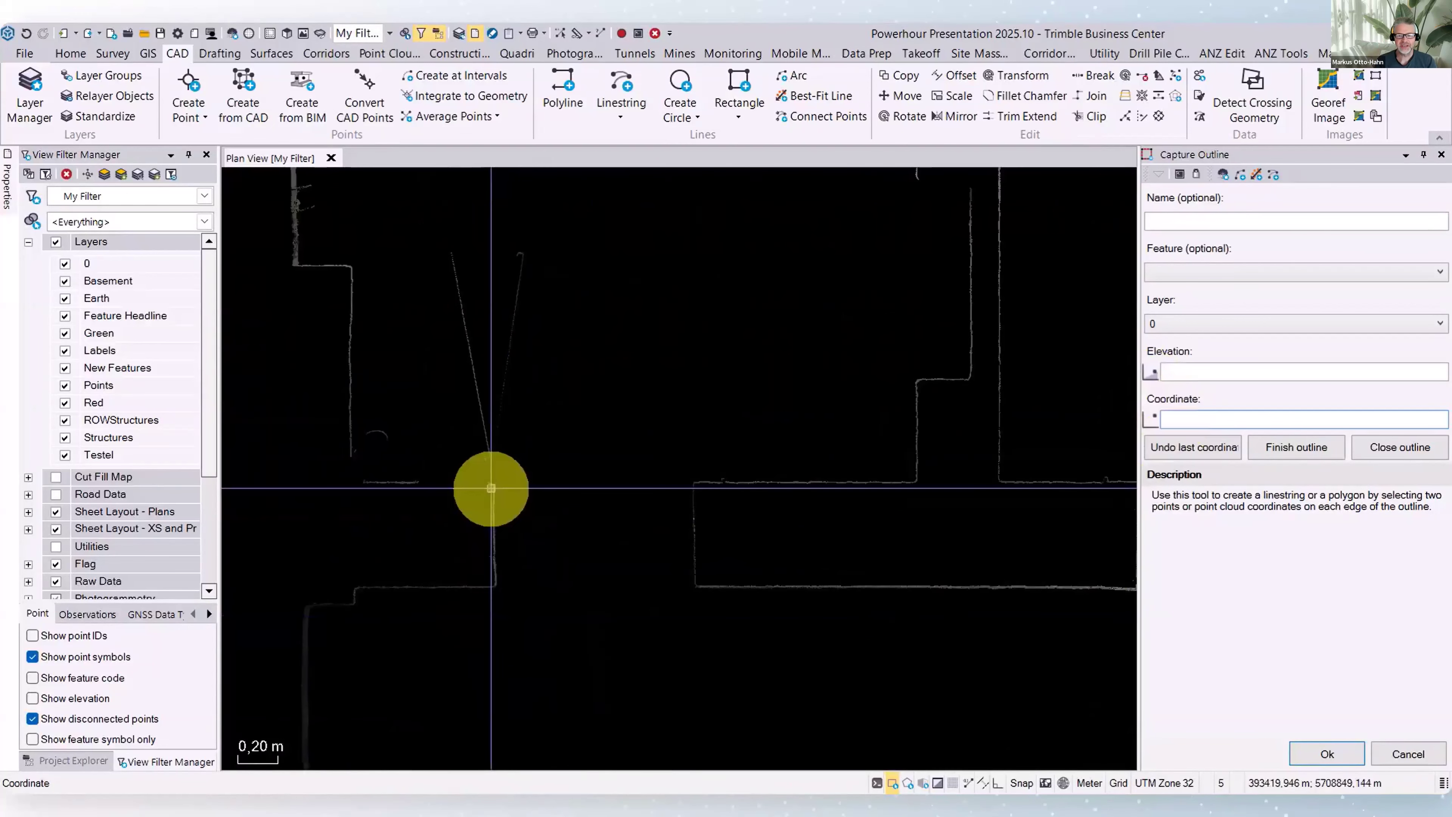
left_click(491, 484)
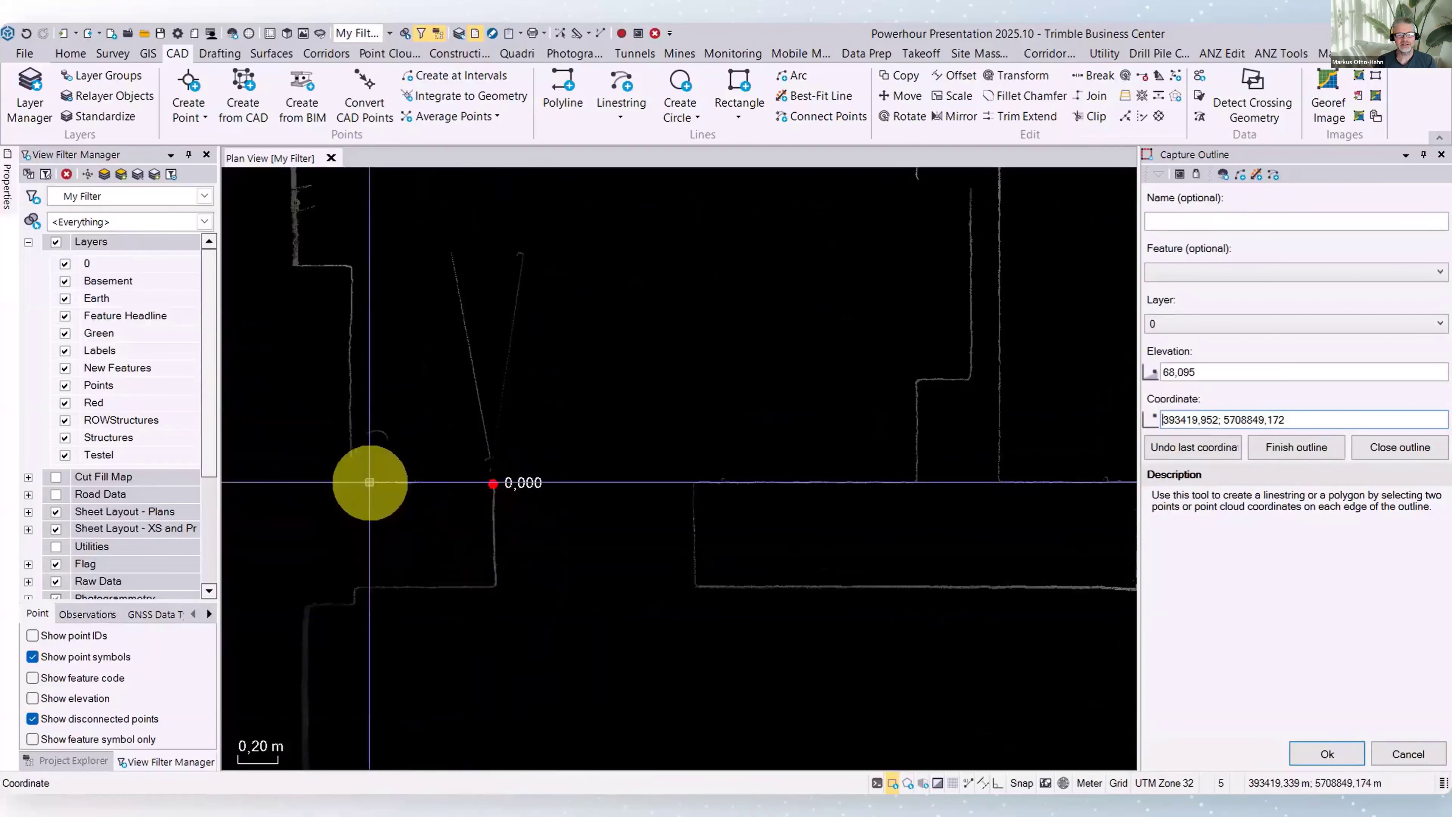
left_click(369, 482)
left_click(351, 443)
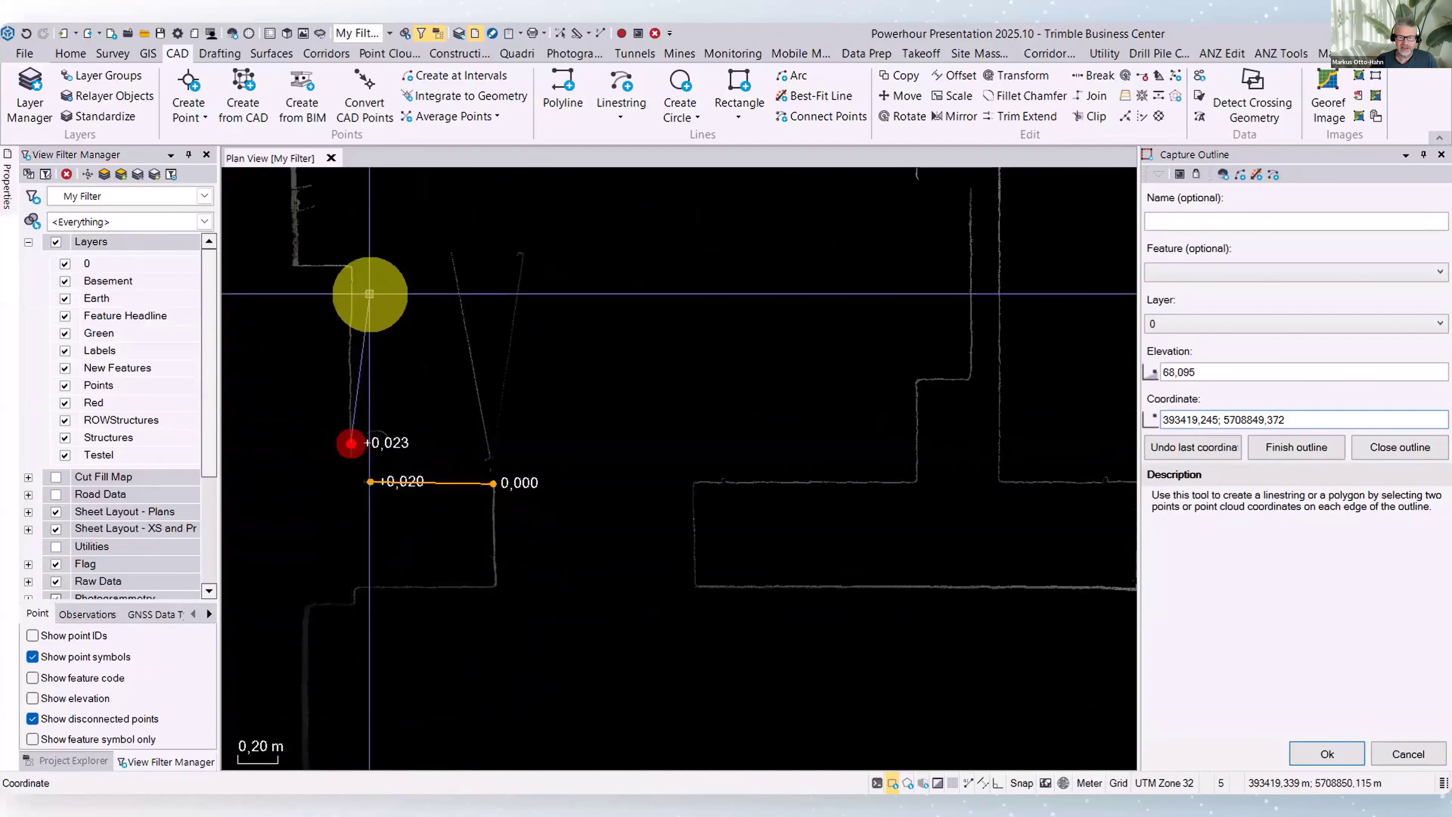
left_click(351, 277)
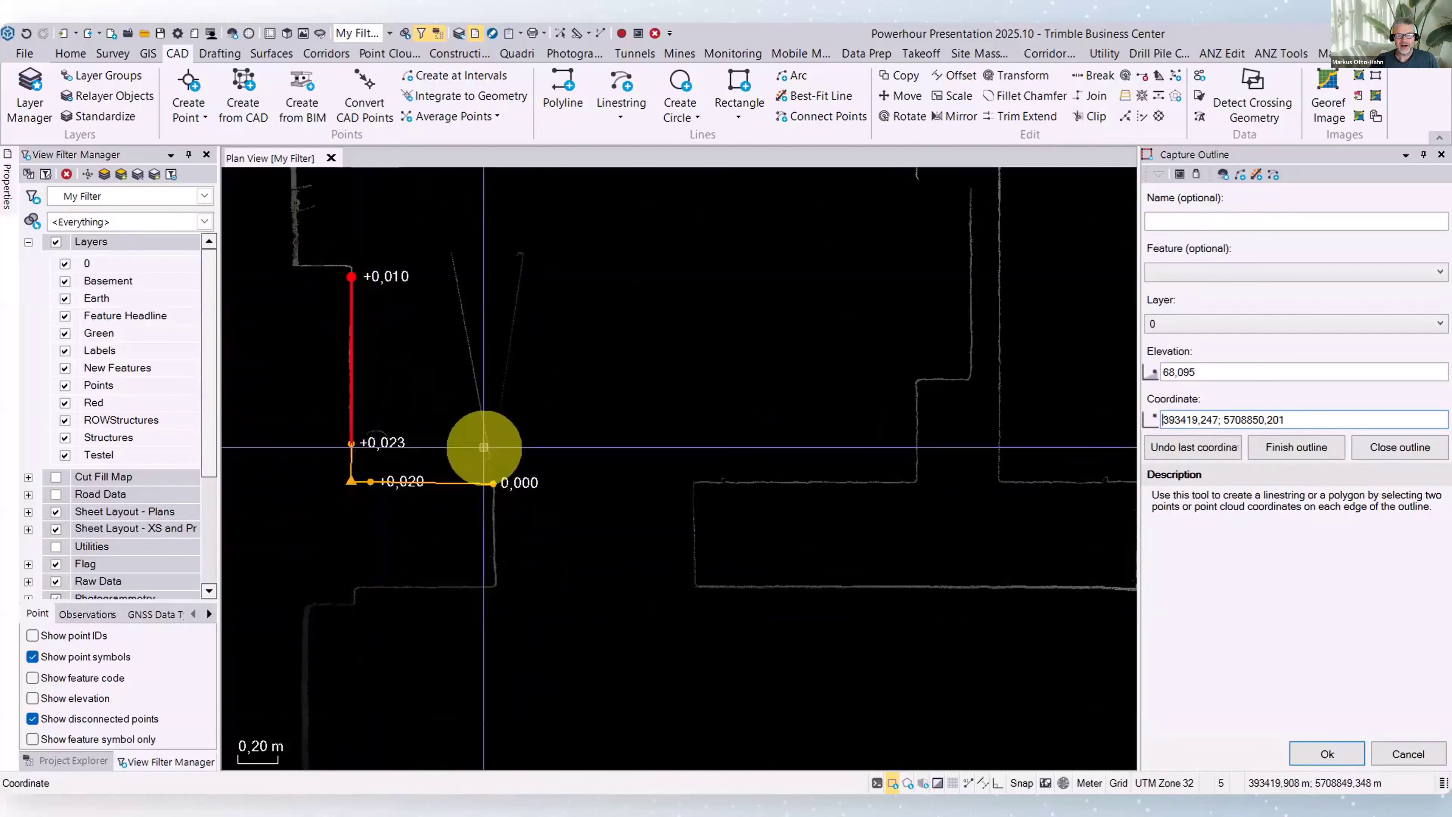
Capture the edges of the left wall's recess and continue the outline onto the wall just above it
left_click(311, 264)
left_click(298, 260)
scroll(308, 229, "down", 3)
middle_click_drag(334, 220, 353, 473)
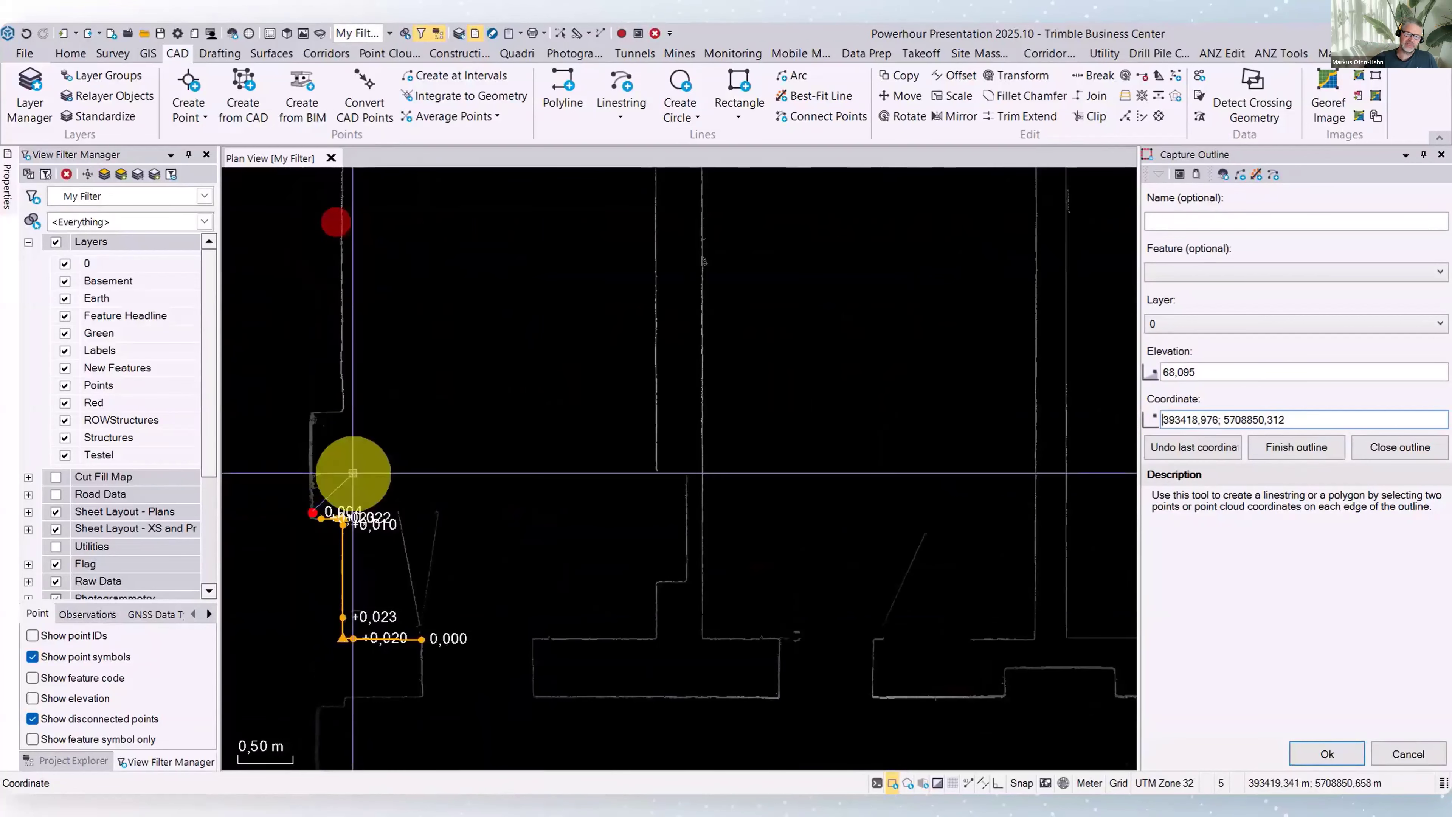
scroll(312, 419, "up", 4)
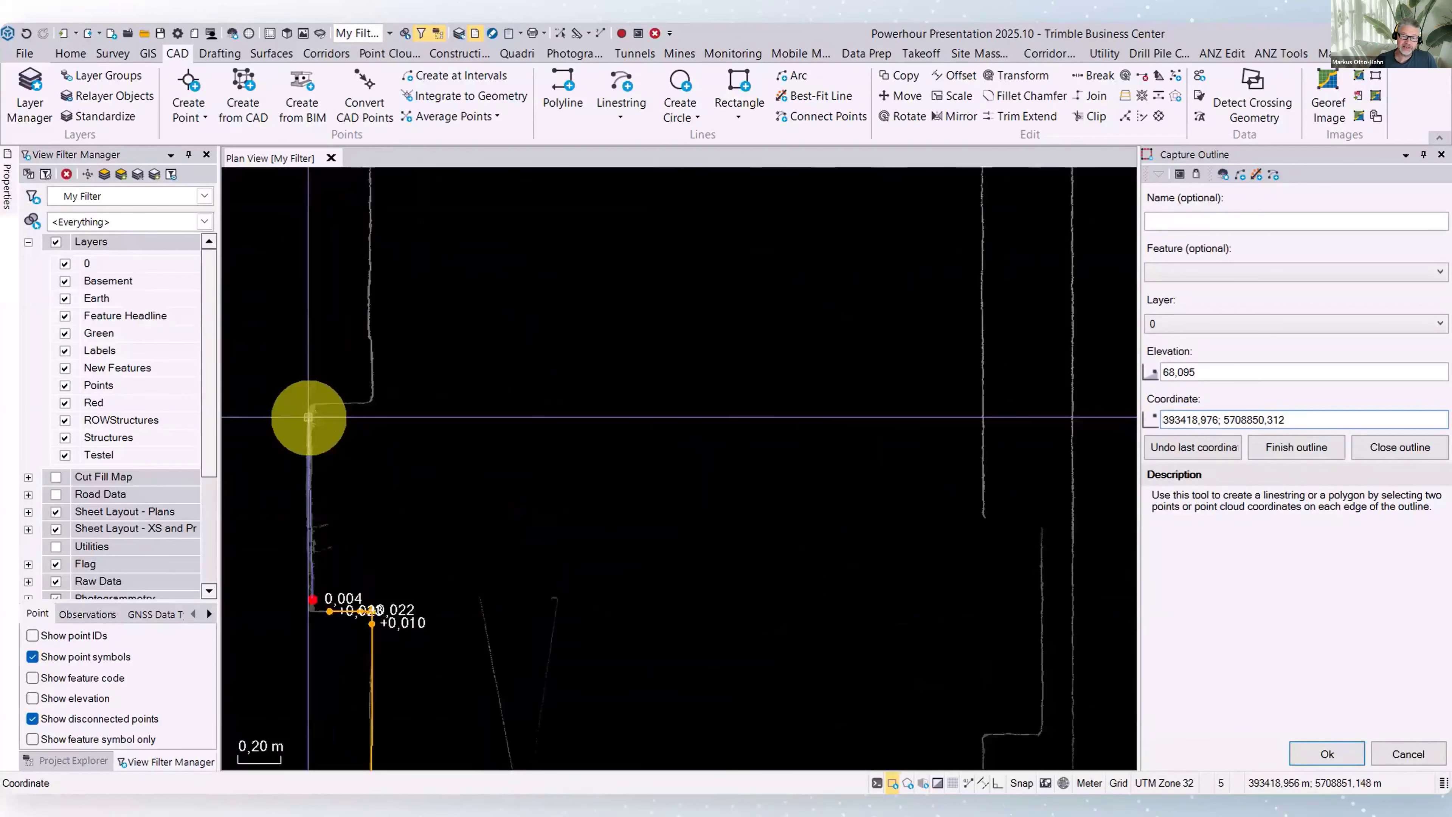
left_click(311, 448)
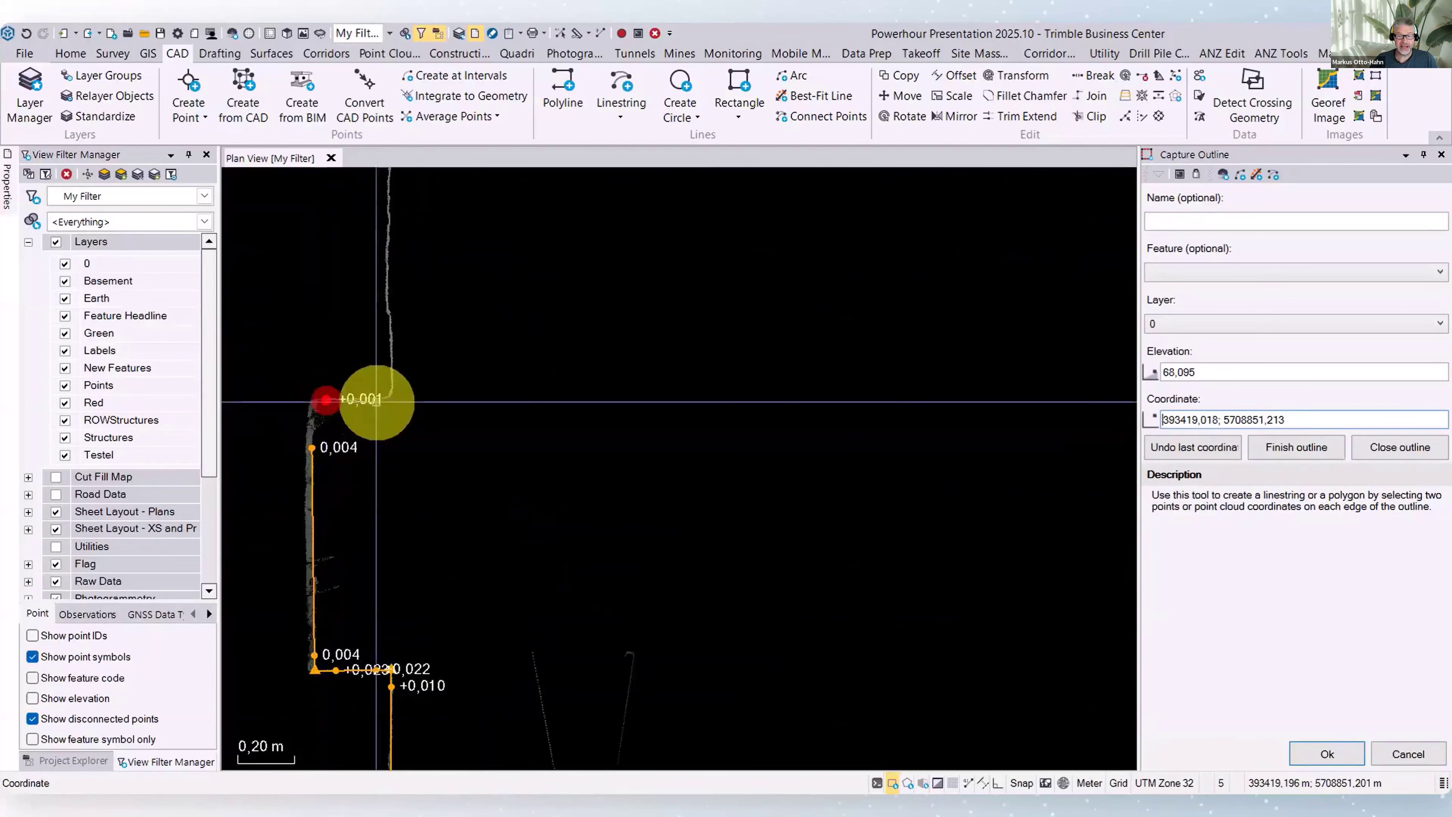
left_click(386, 347)
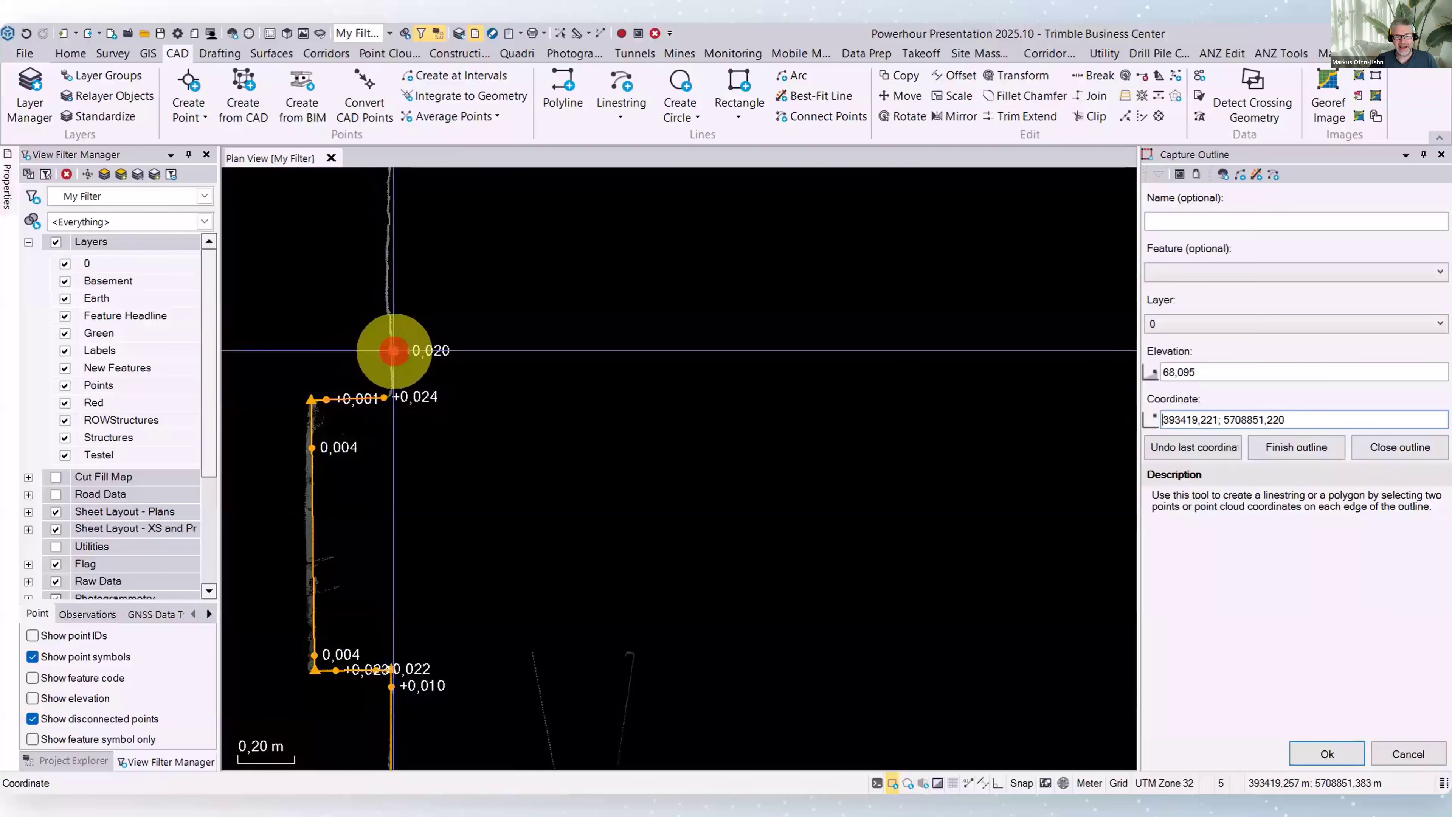
Capture the upper part of the left wall and the top wall as far as the window recess
scroll(470, 308, "down", 4)
middle_click_drag(467, 315, 437, 712)
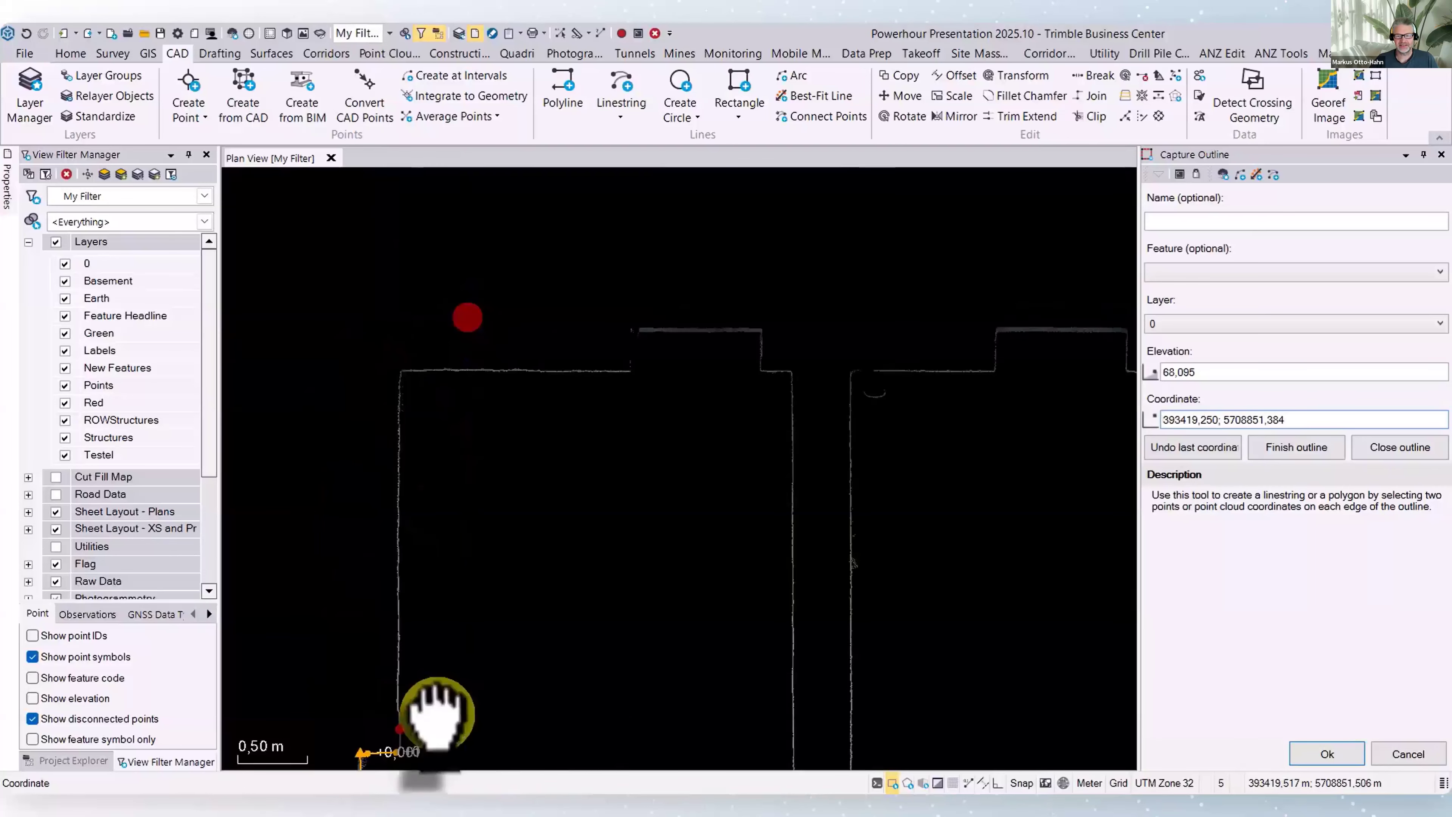
left_click(401, 401)
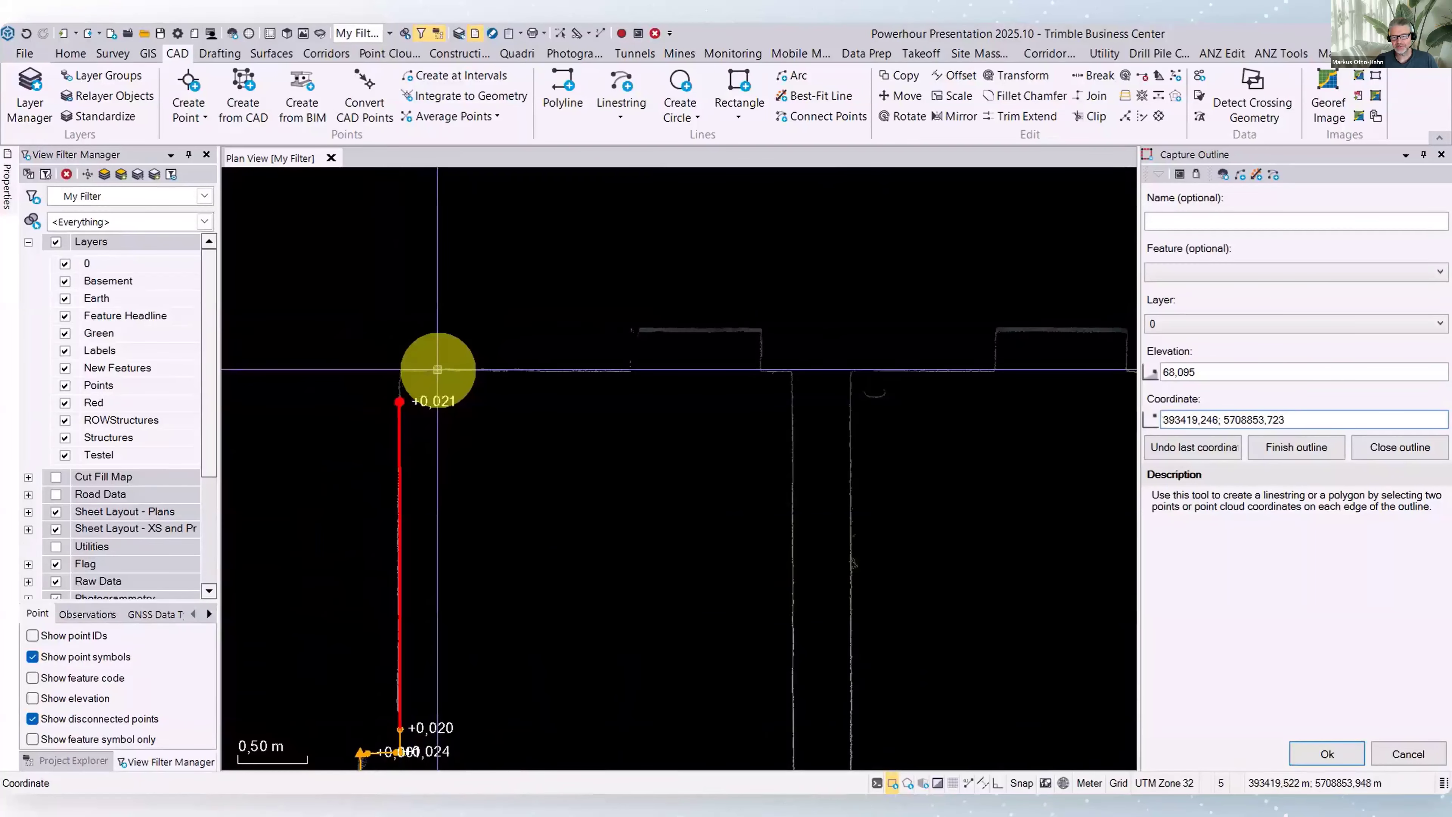
left_click(612, 369)
Capture the left side of the top wall's window recess with two points
scroll(657, 370, "up", 3)
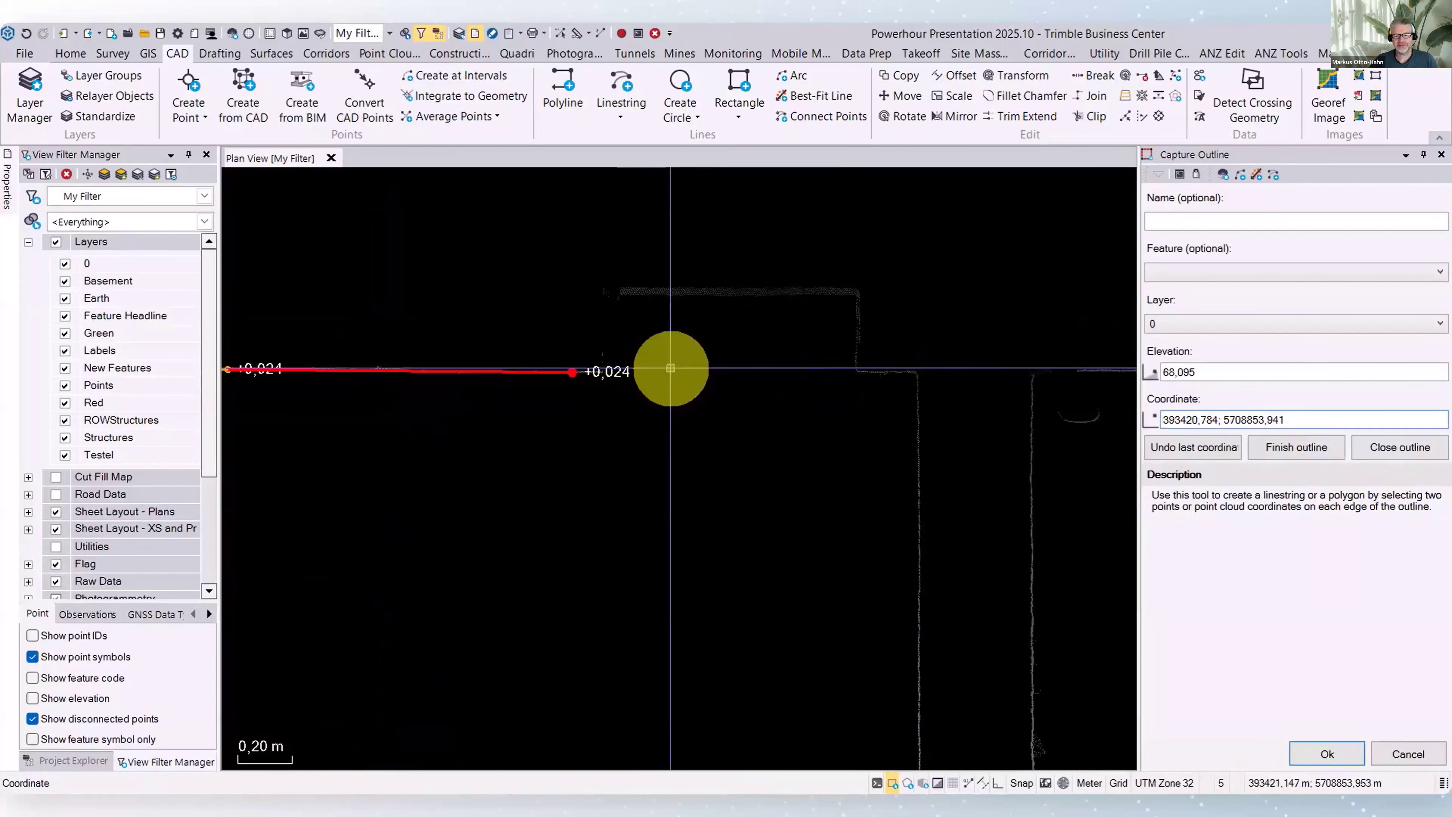
scroll(670, 369, "up", 1)
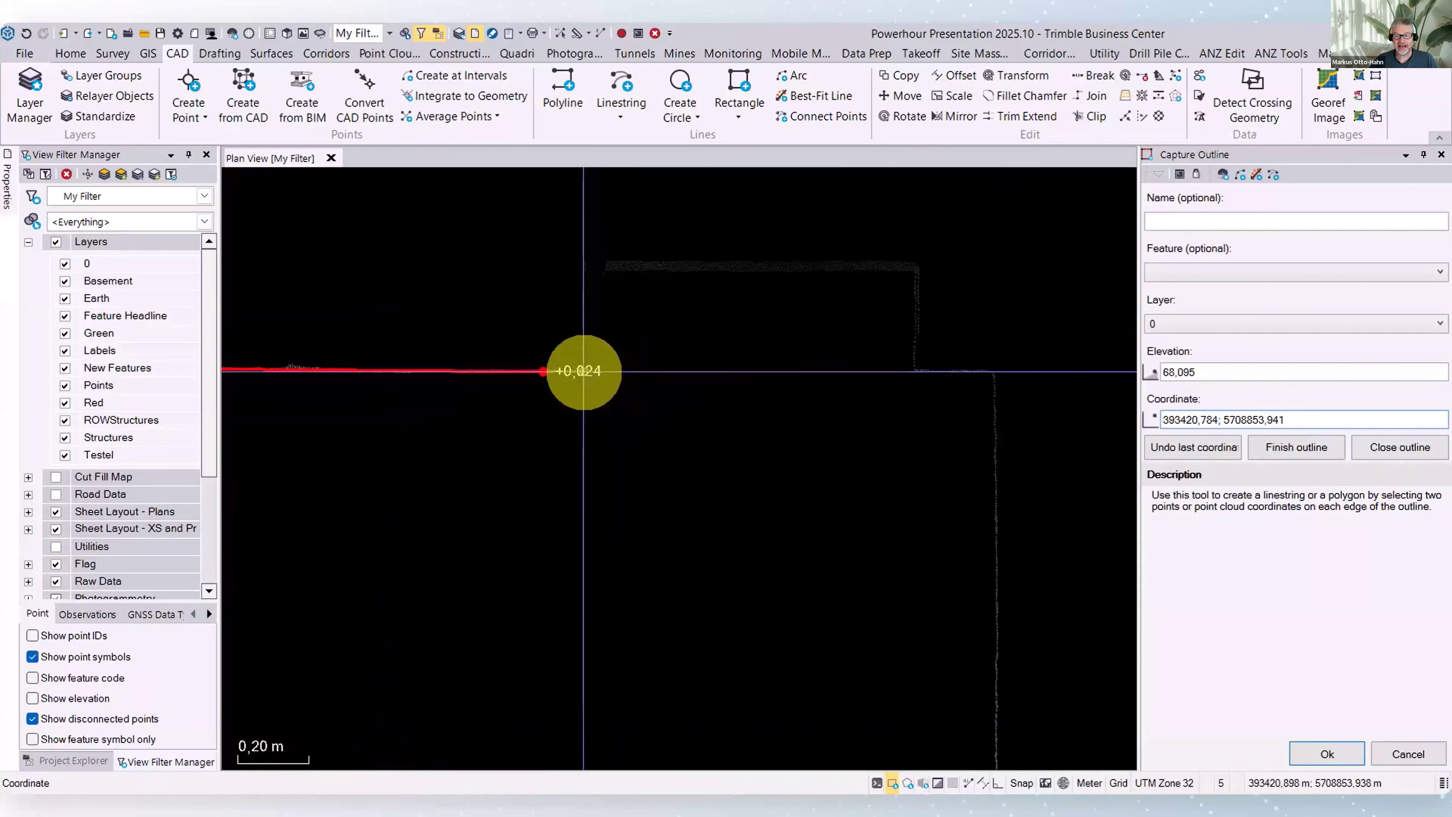
left_click(583, 357)
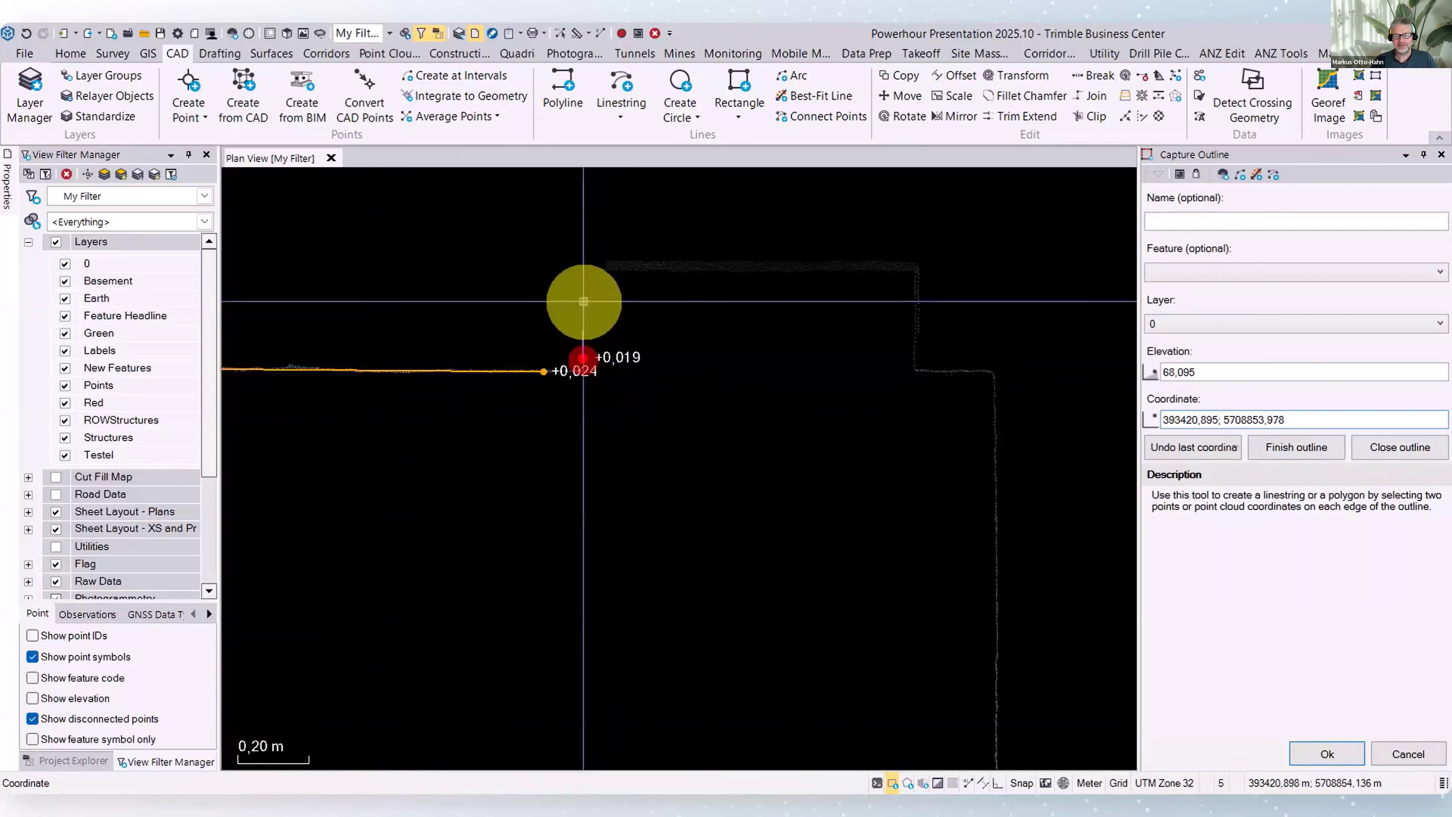
left_click(583, 289)
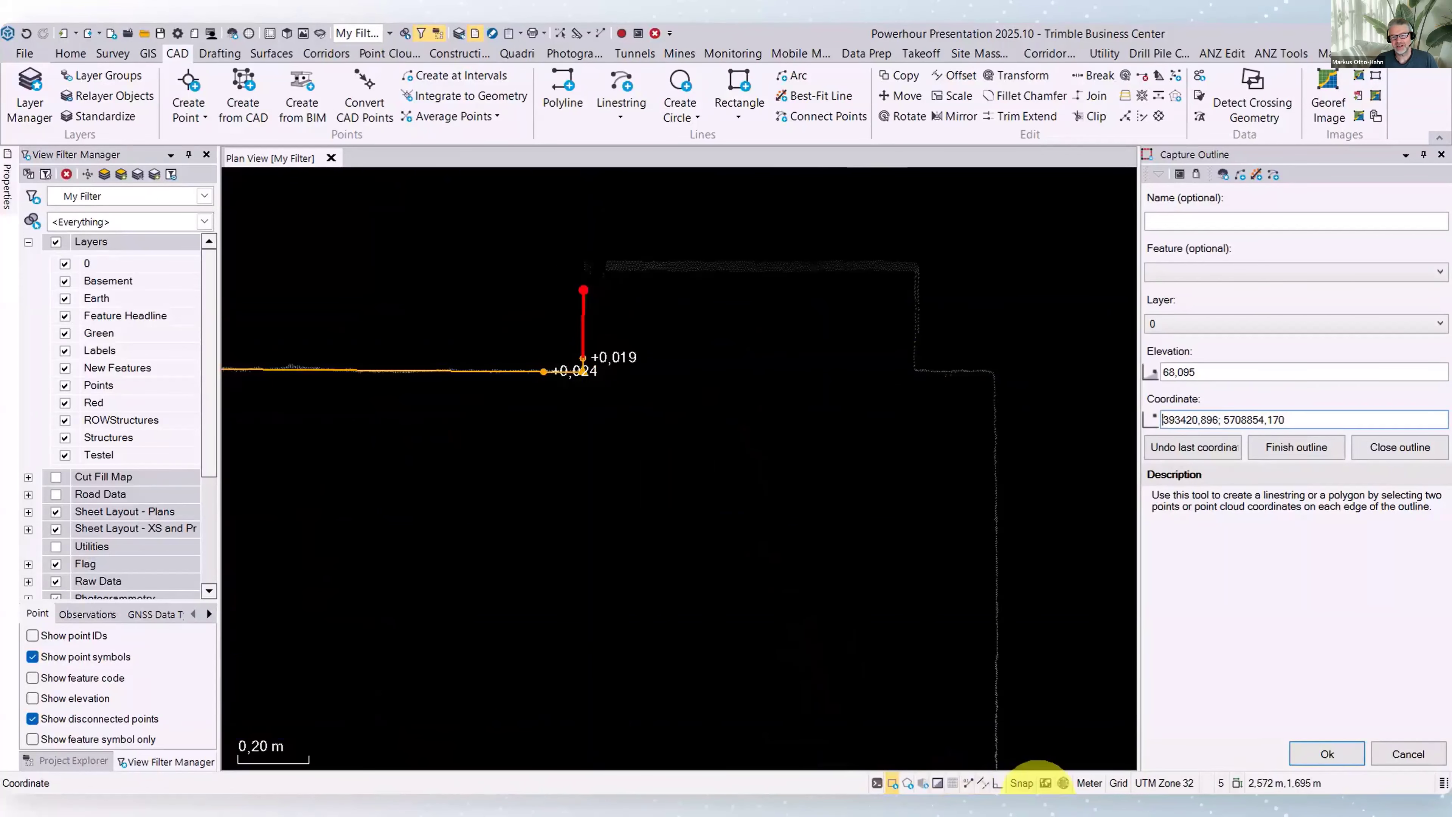
Disable the Free mode in the running object snap options
left_click(1022, 783)
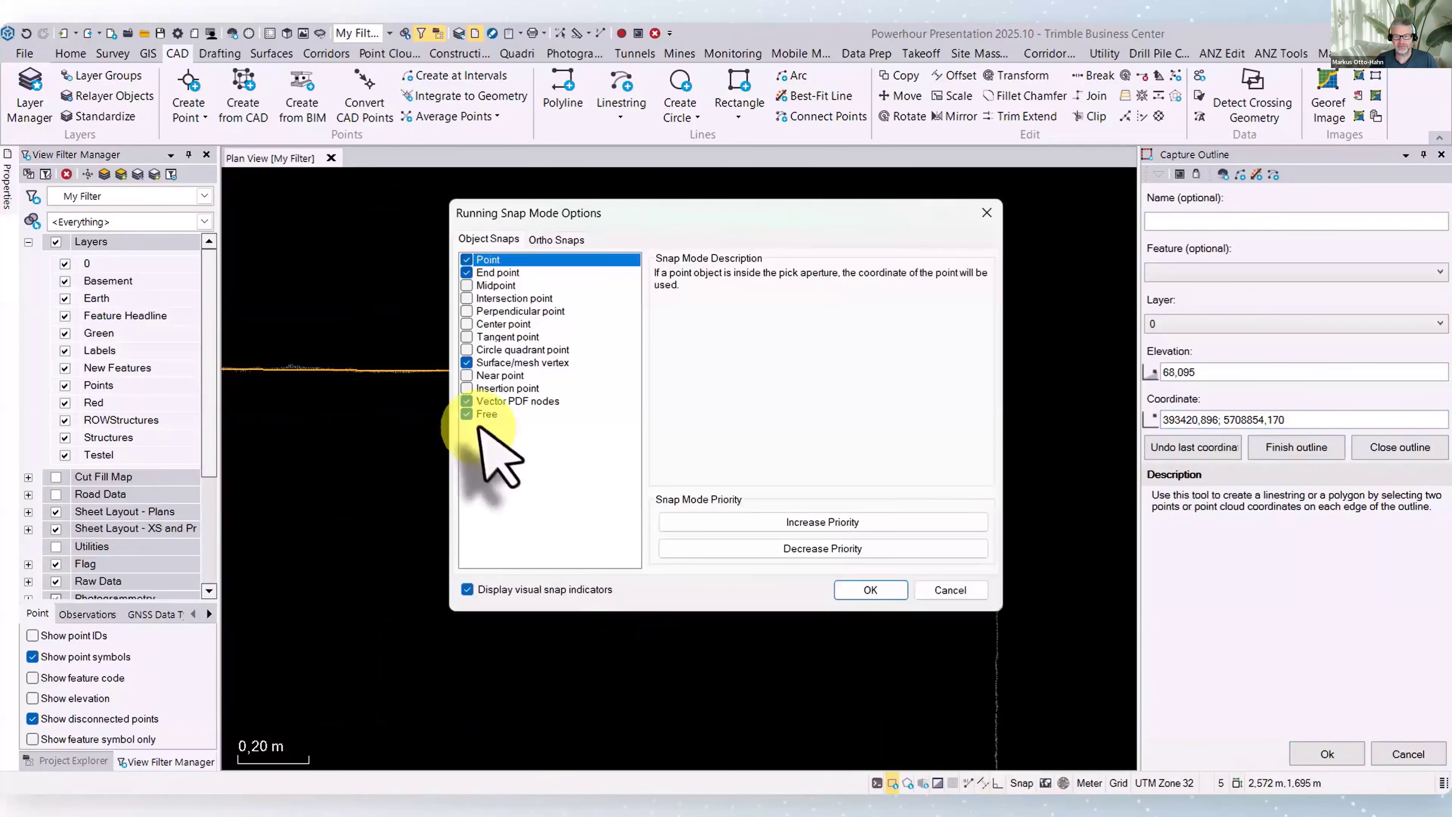
left_click(485, 413)
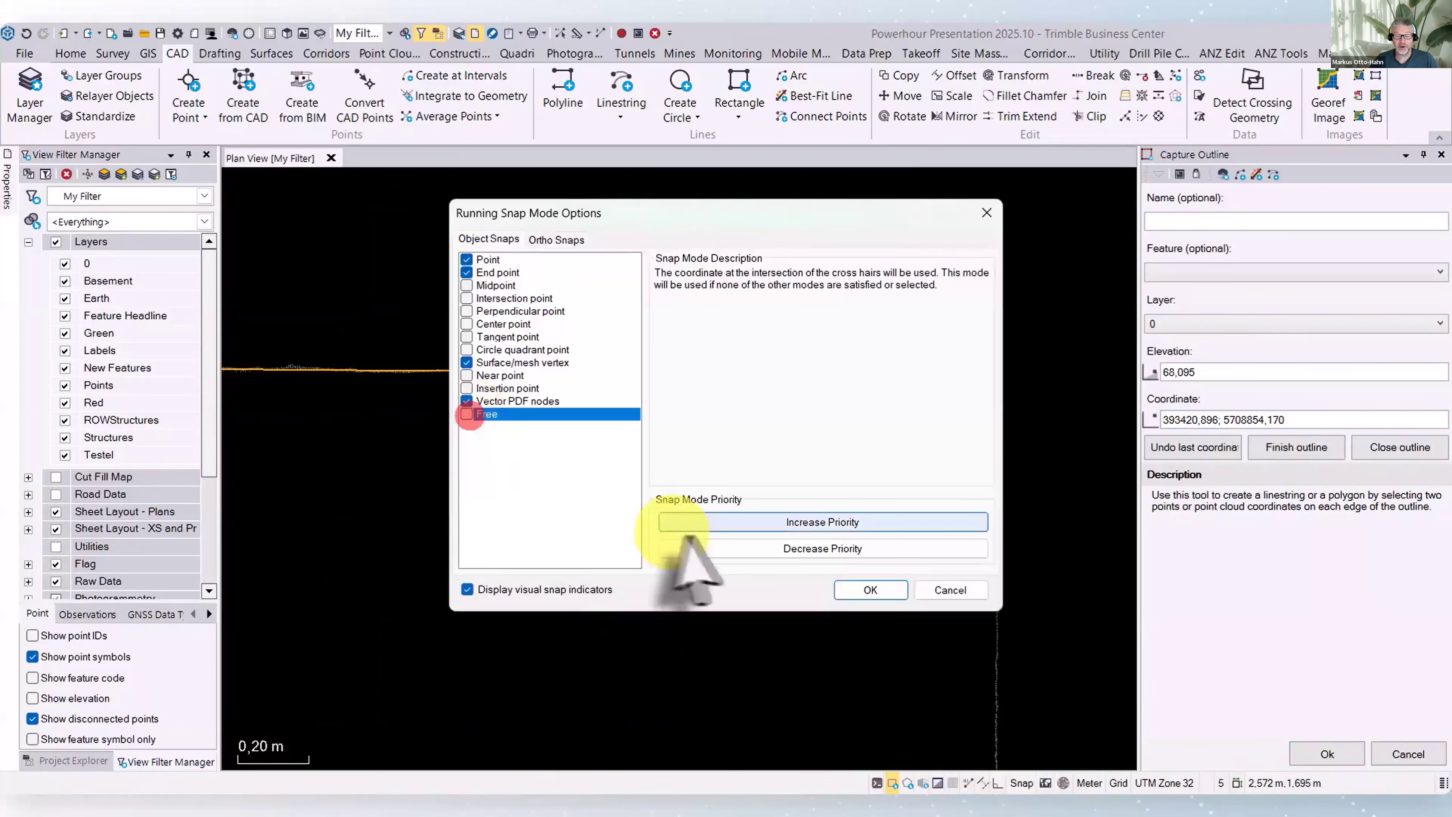
left_click(870, 590)
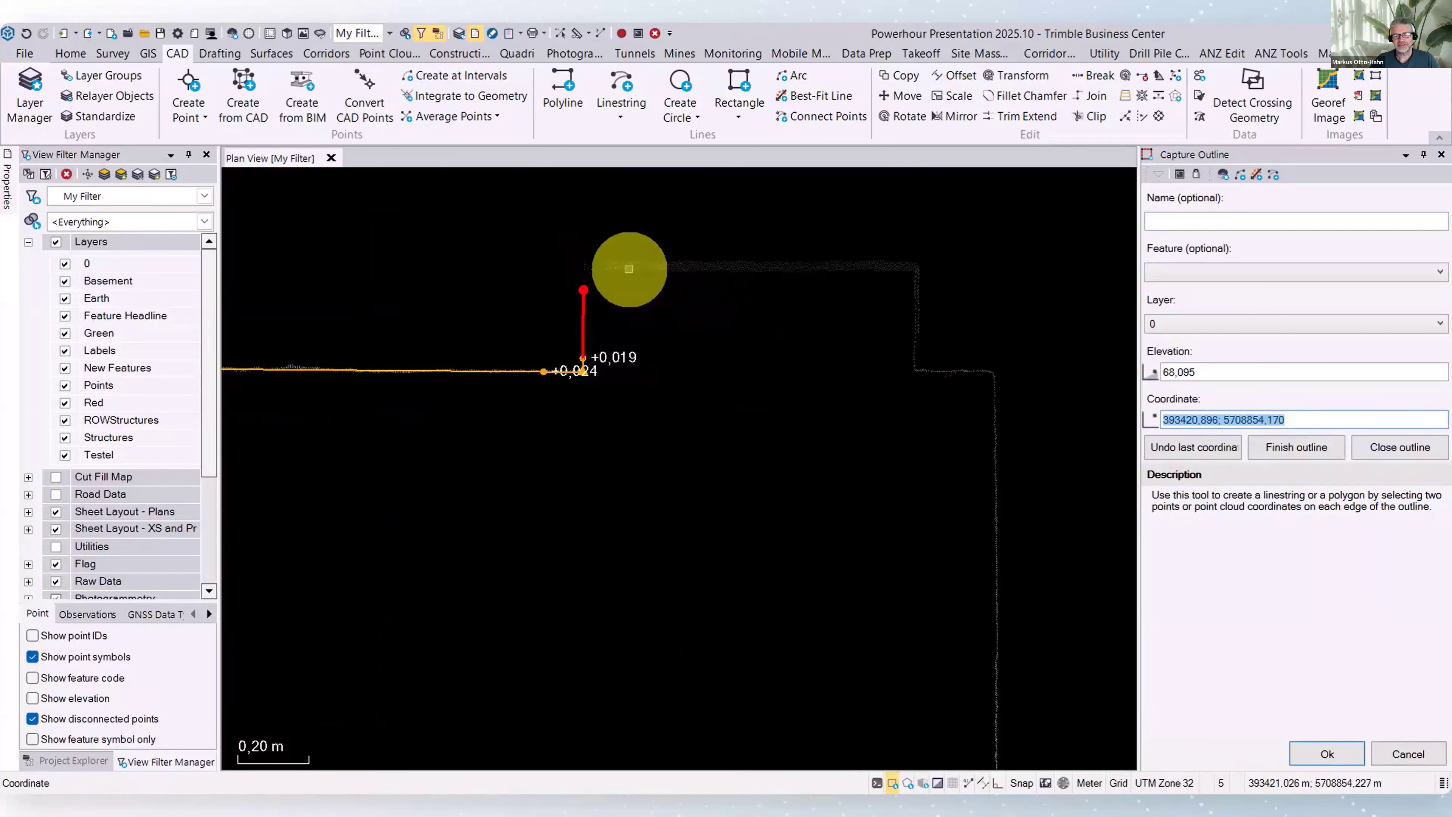
Capture the back and right side of the window recess, plus the short top wall segment beside it
left_click(633, 272)
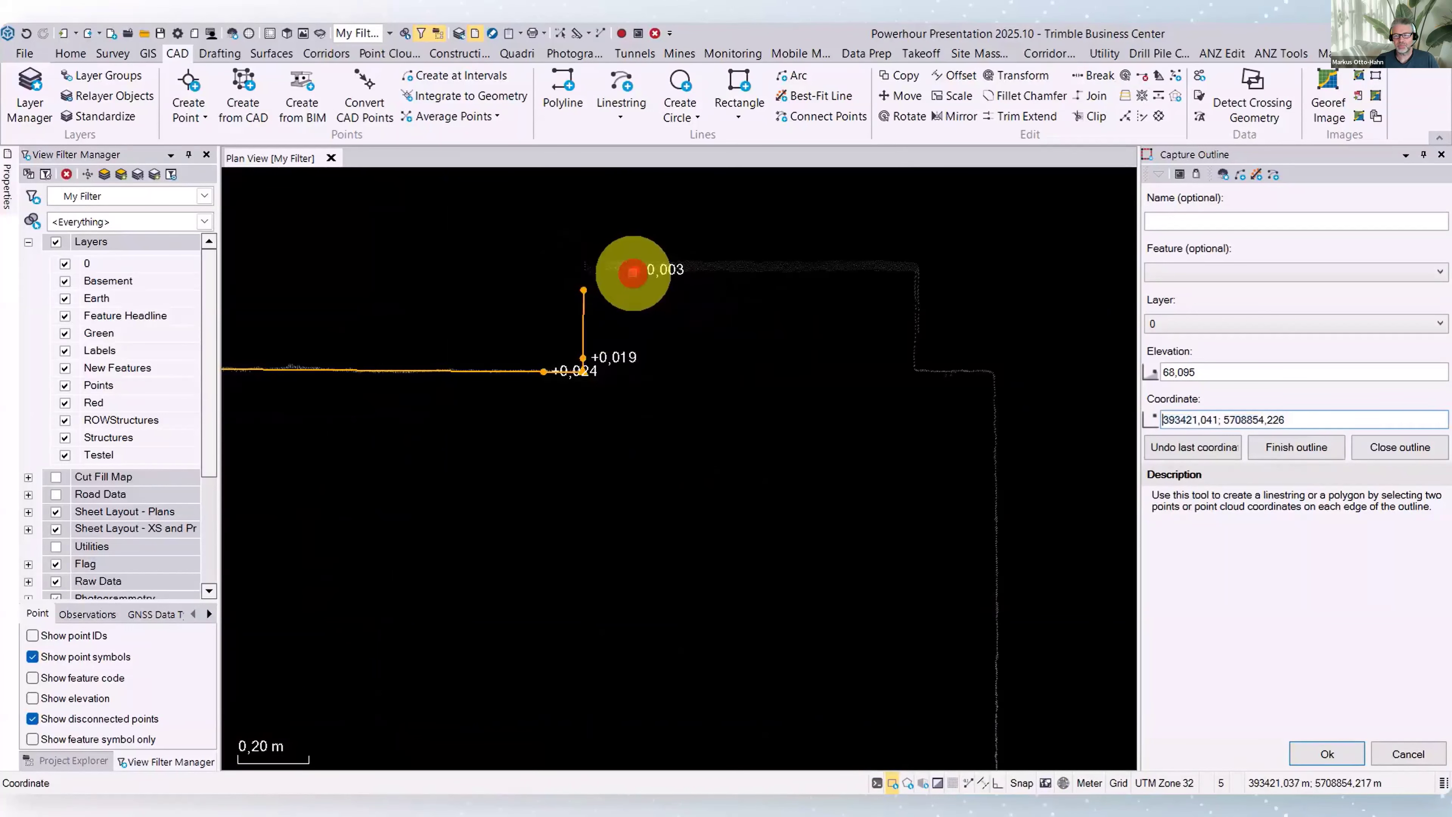
left_click(873, 272)
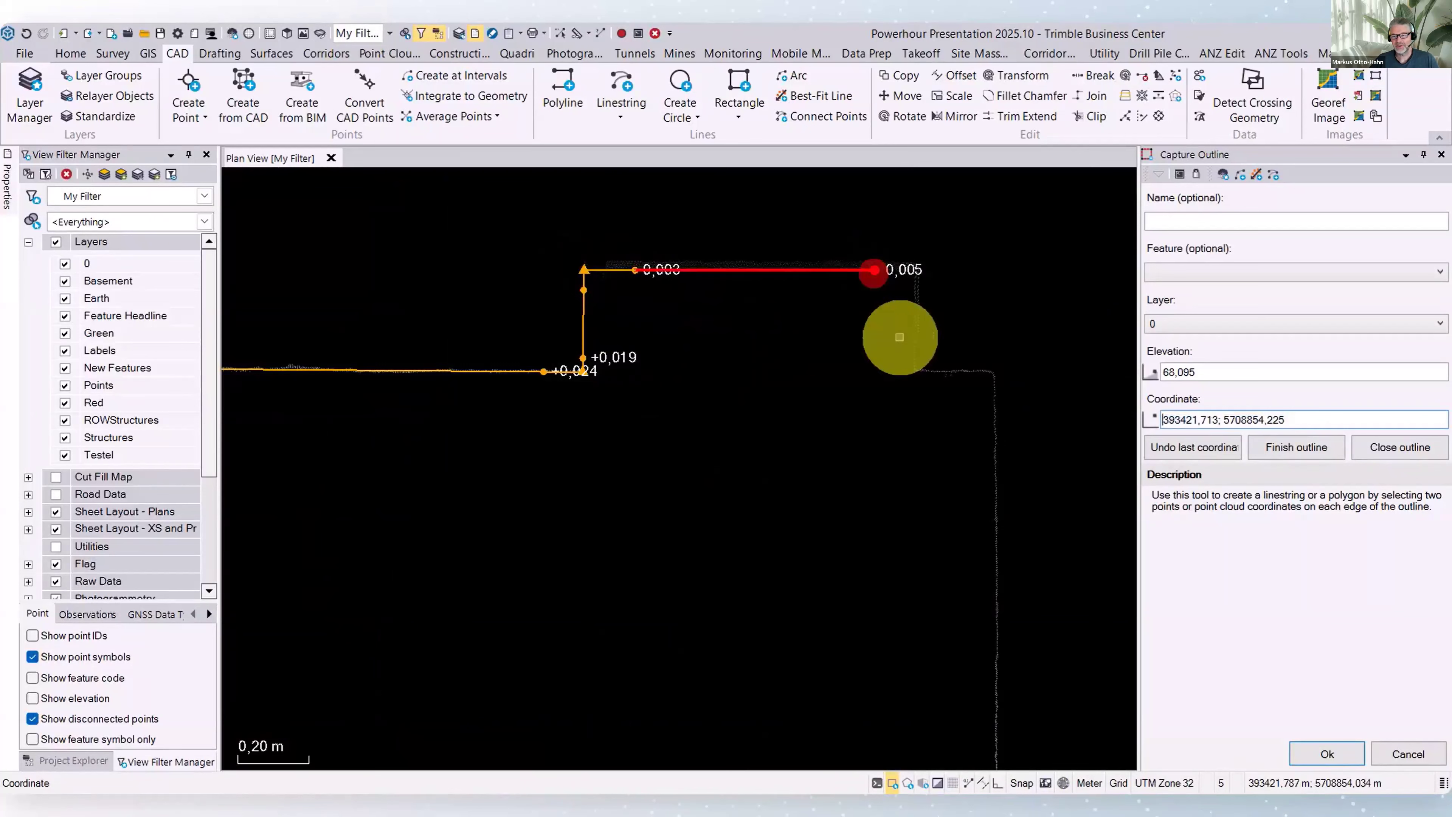
left_click(915, 308)
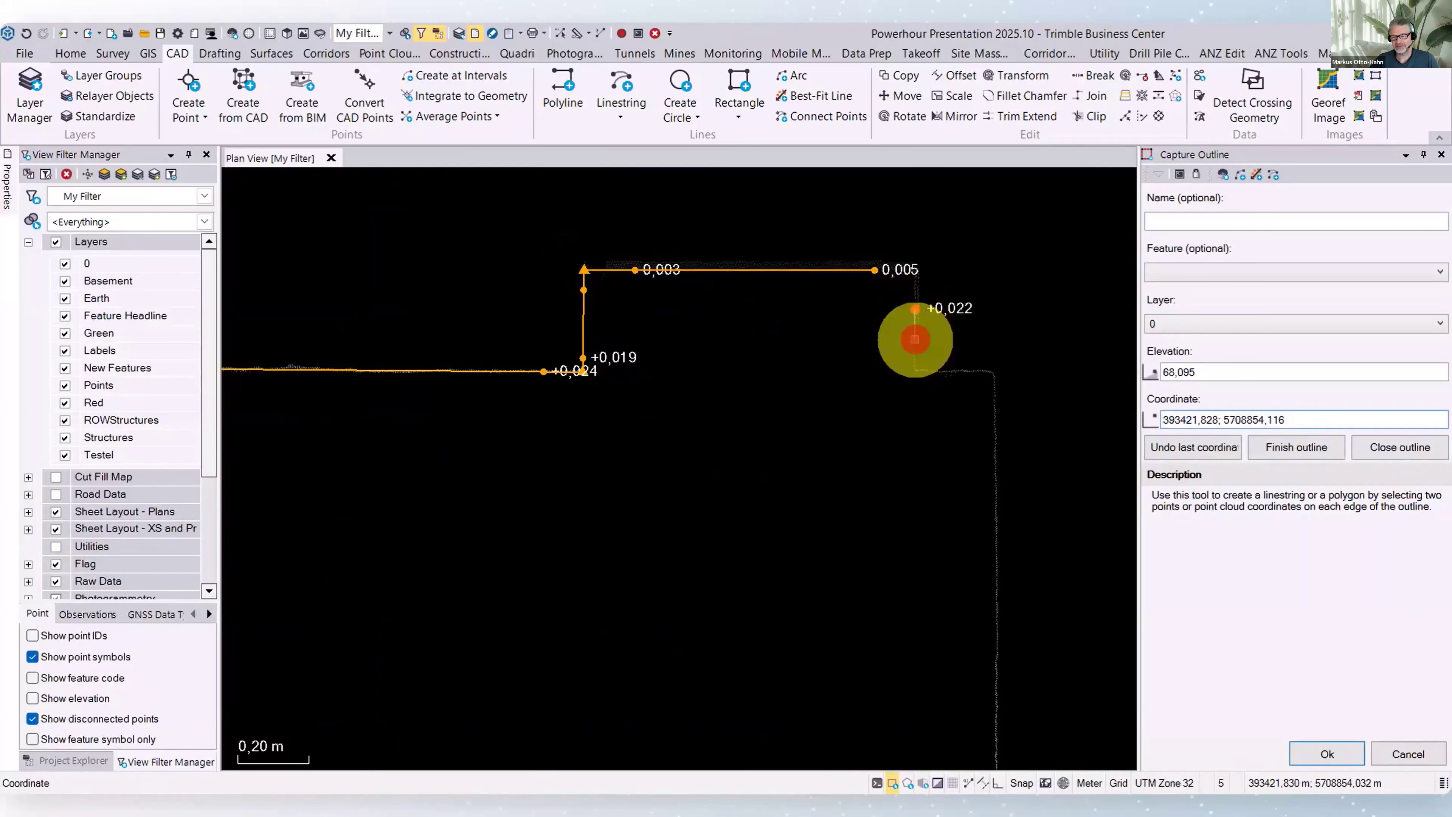
left_click(963, 373)
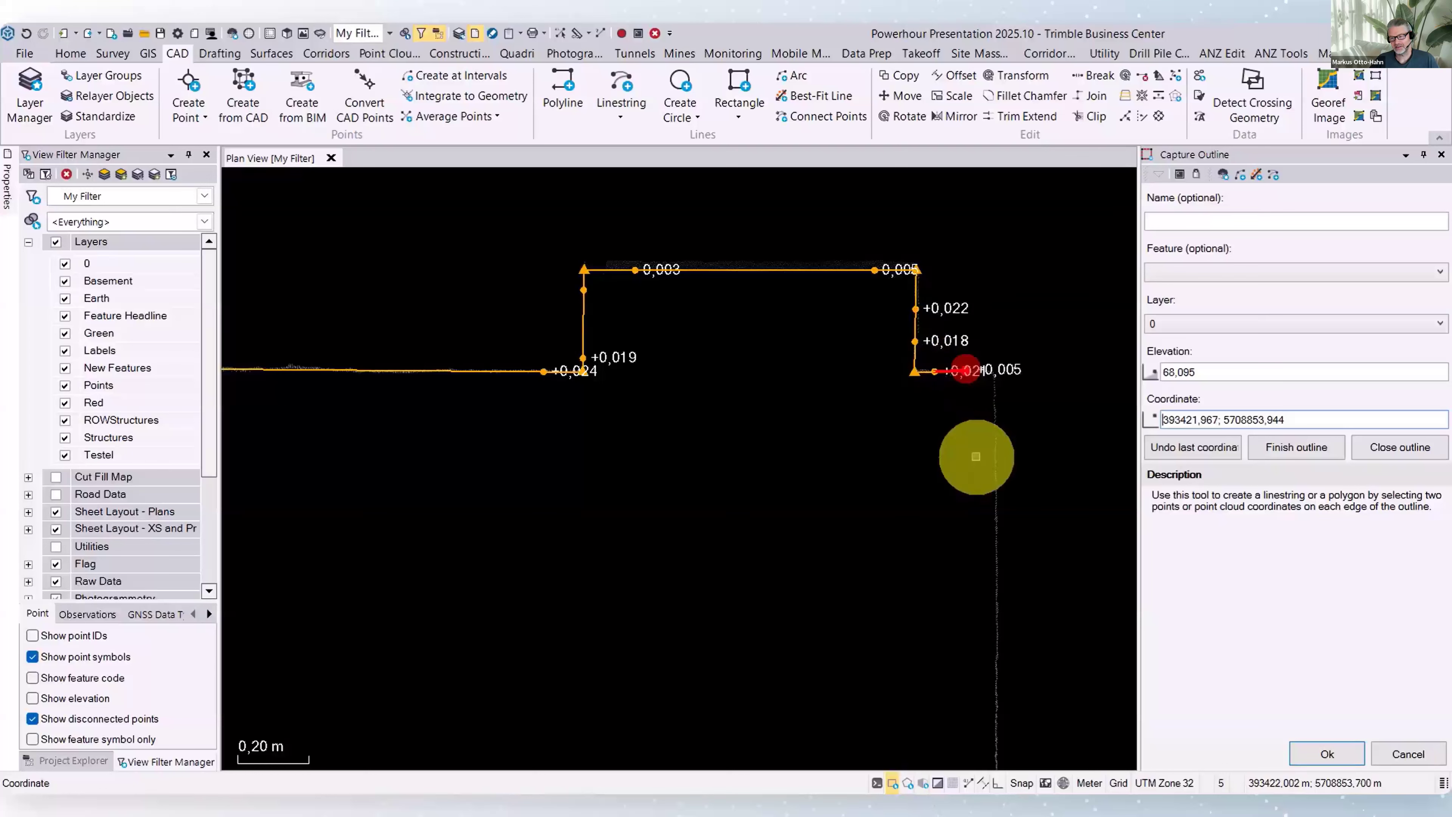
Capture the right wall down to its lower end and connect the outline to the start of the offset wall segment
left_click(996, 474)
middle_click_drag(911, 684, 855, 336)
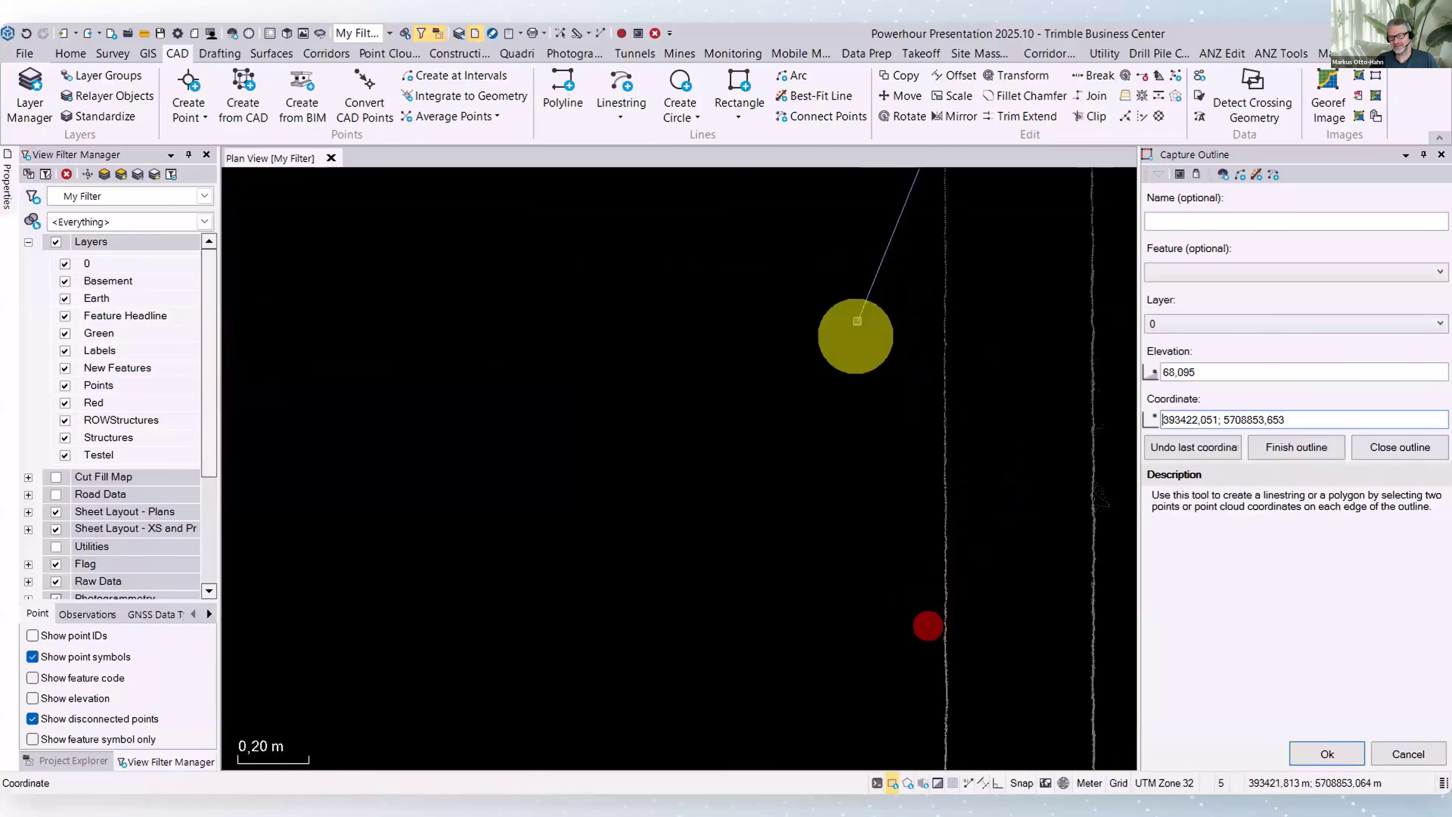
scroll(855, 336, "down", 2)
scroll(851, 401, "down", 2)
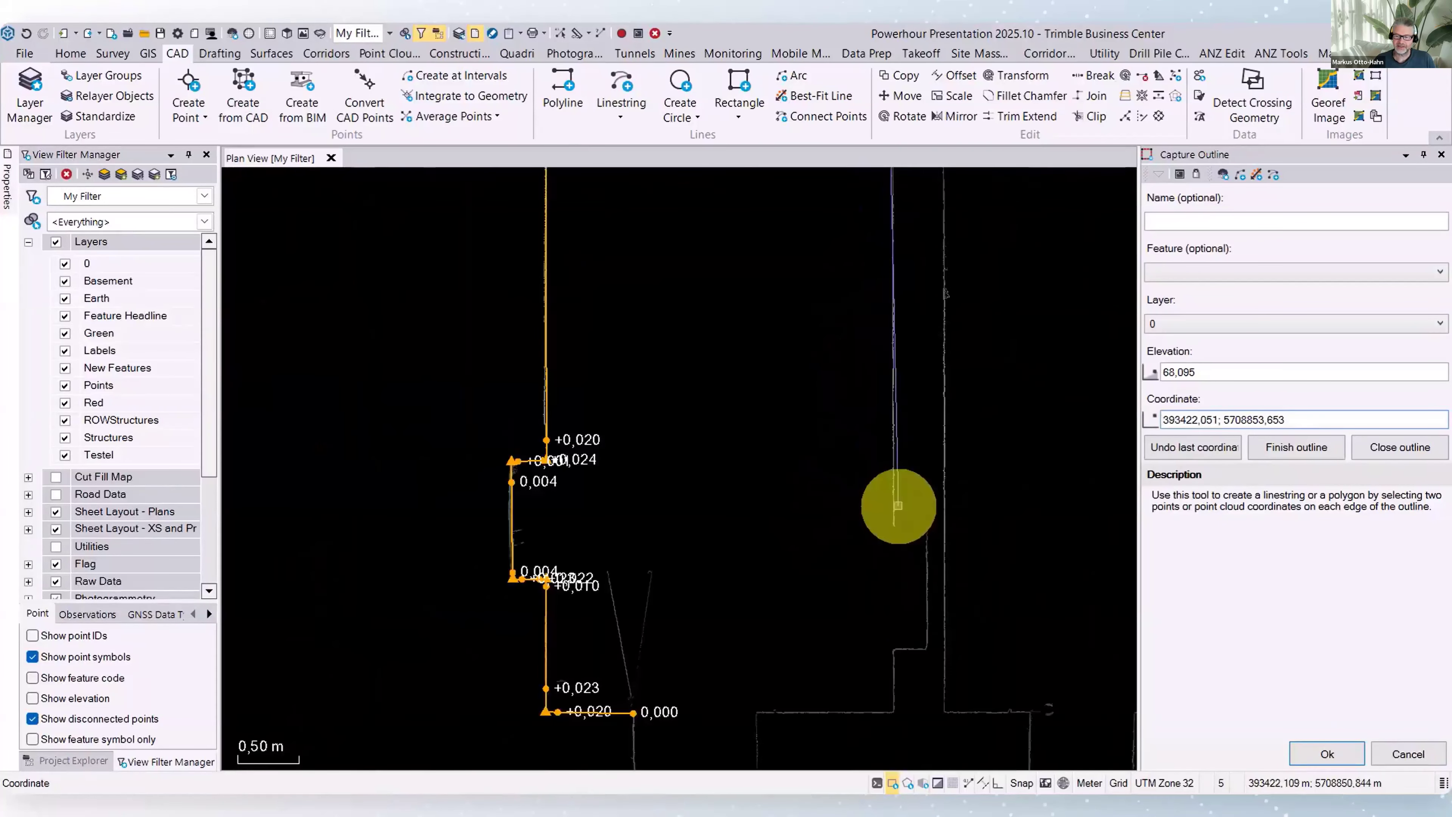
left_click(893, 514)
scroll(889, 544, "up", 4)
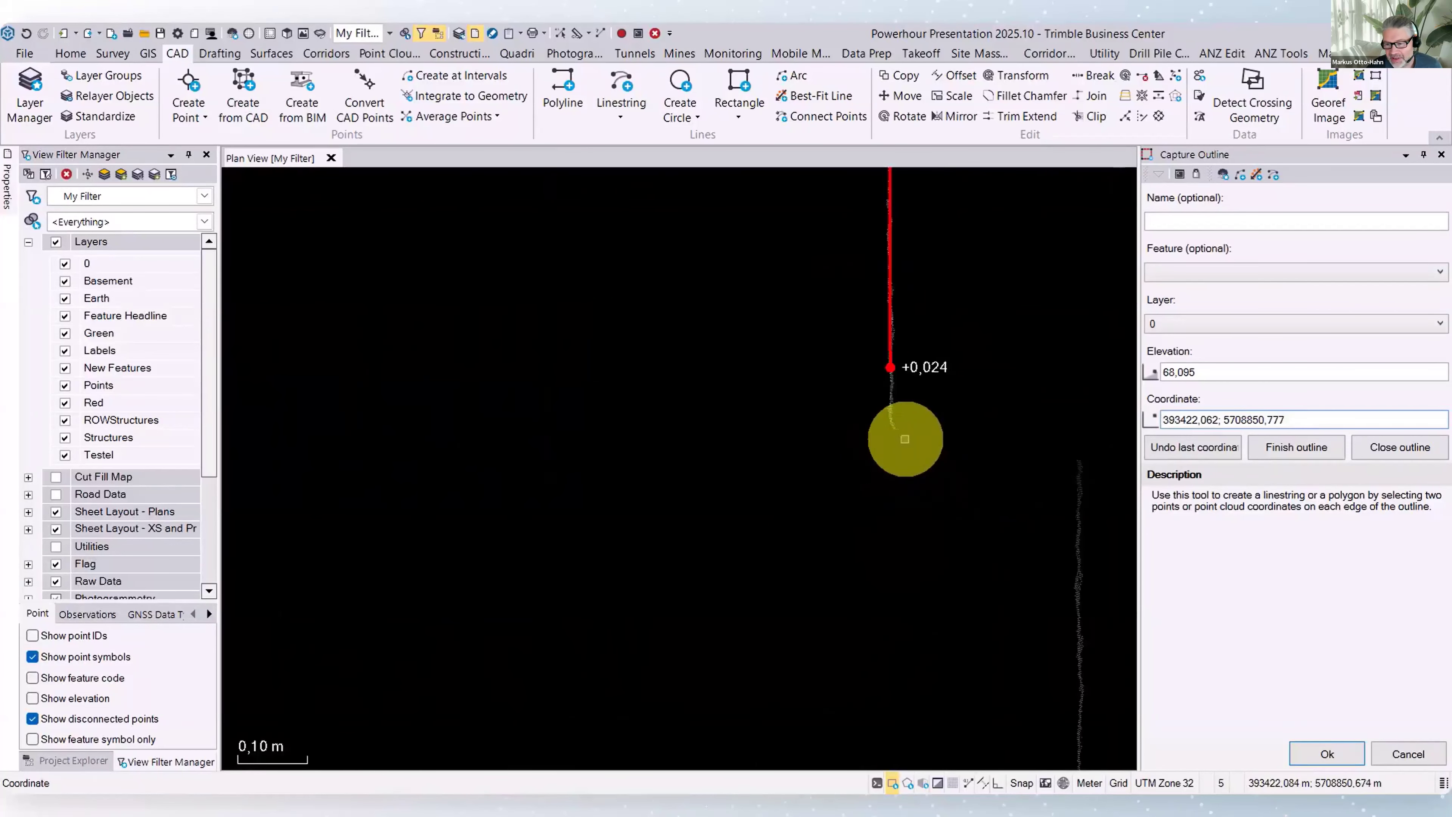
left_click(897, 429)
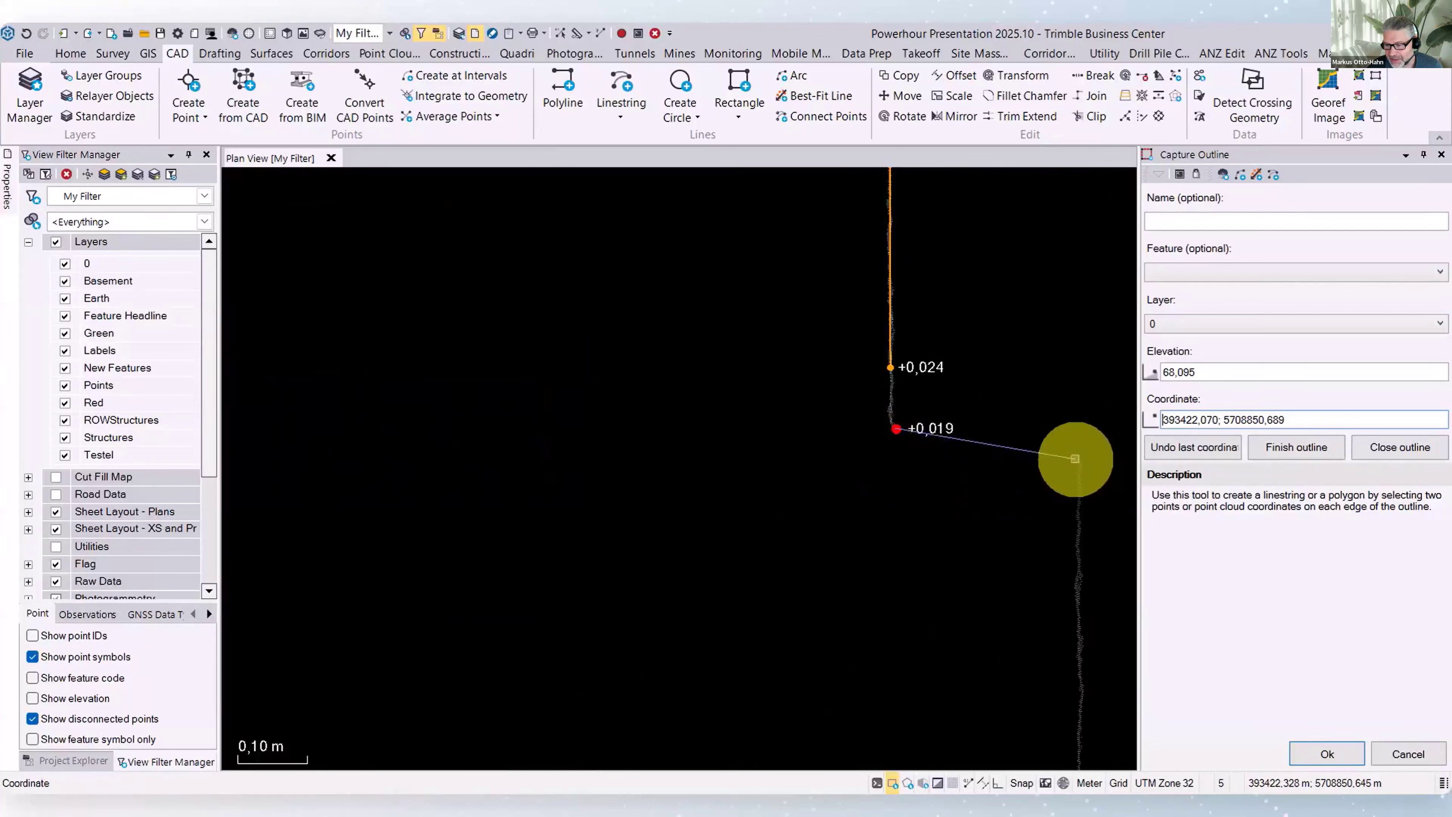
left_click(1075, 461)
Capture the offset right wall segment, the ledge beneath it and the short wall down to the bottom corner
scroll(1055, 549, "down", 2)
middle_click_drag(1049, 584, 929, 117)
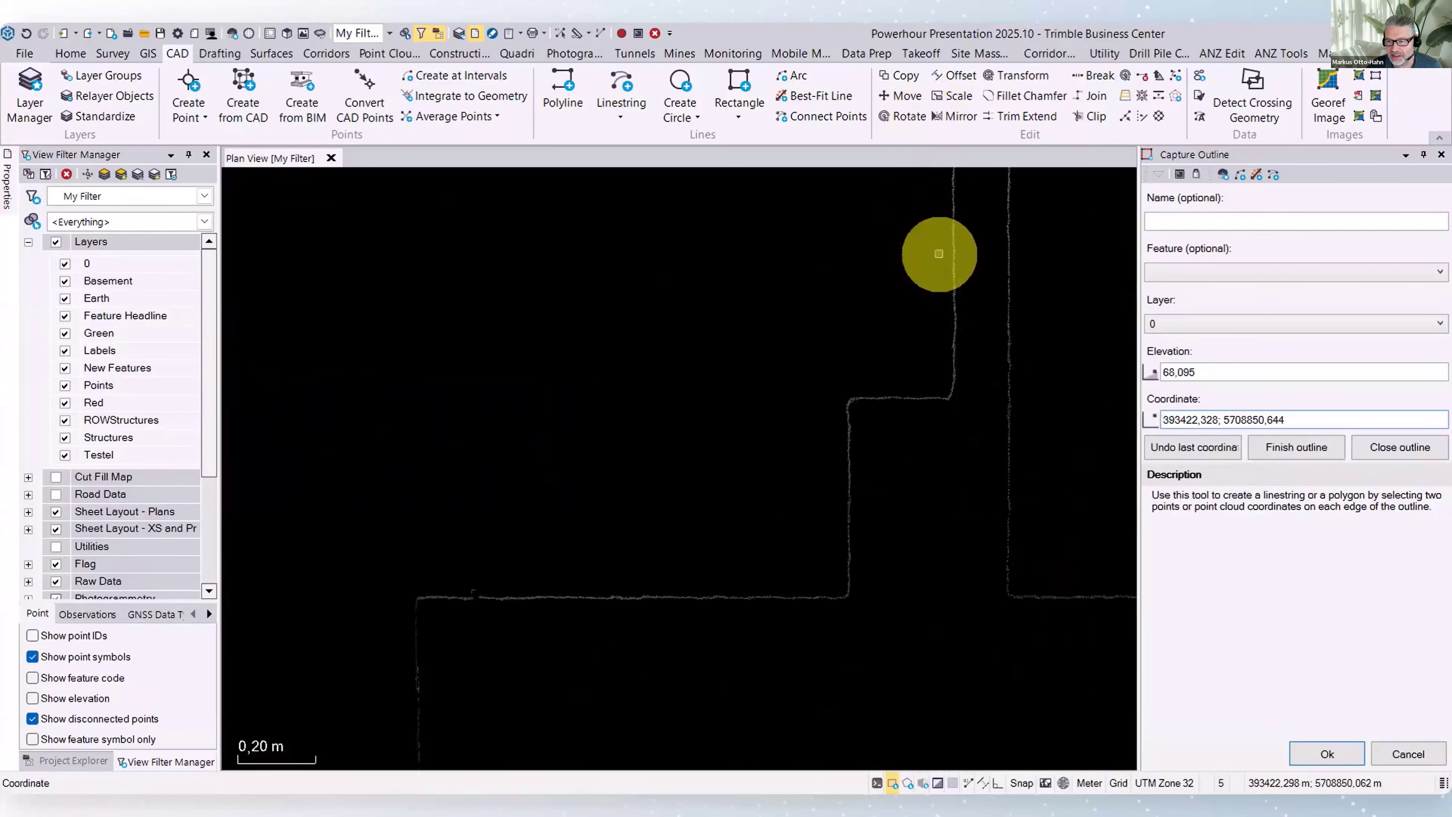
left_click(953, 241)
left_click(951, 372)
left_click(873, 398)
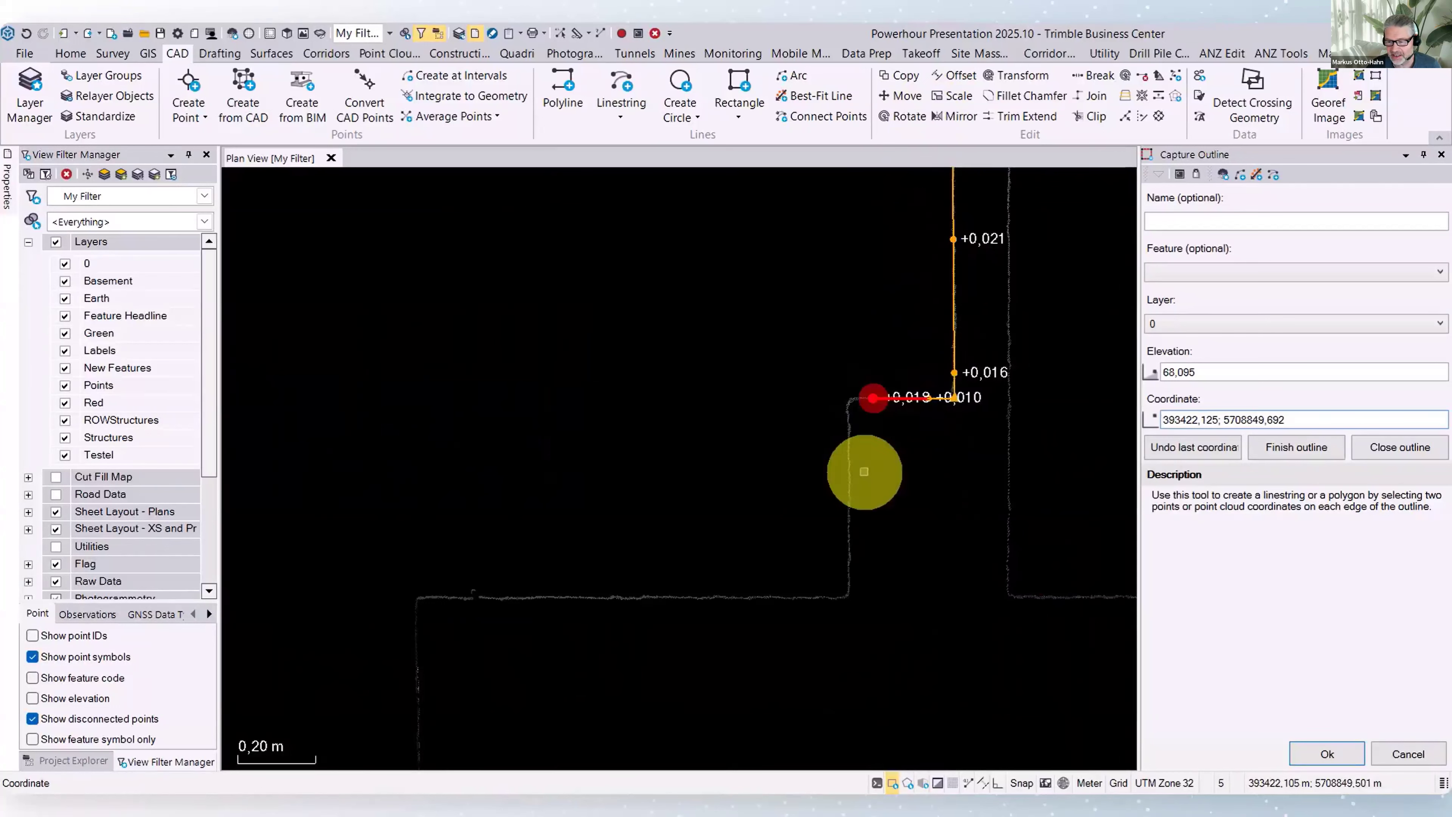
left_click(849, 457)
left_click(848, 583)
Capture the bottom wall to the right edge of the doorway and finish the outline as an open line
scroll(496, 525, "down", 5)
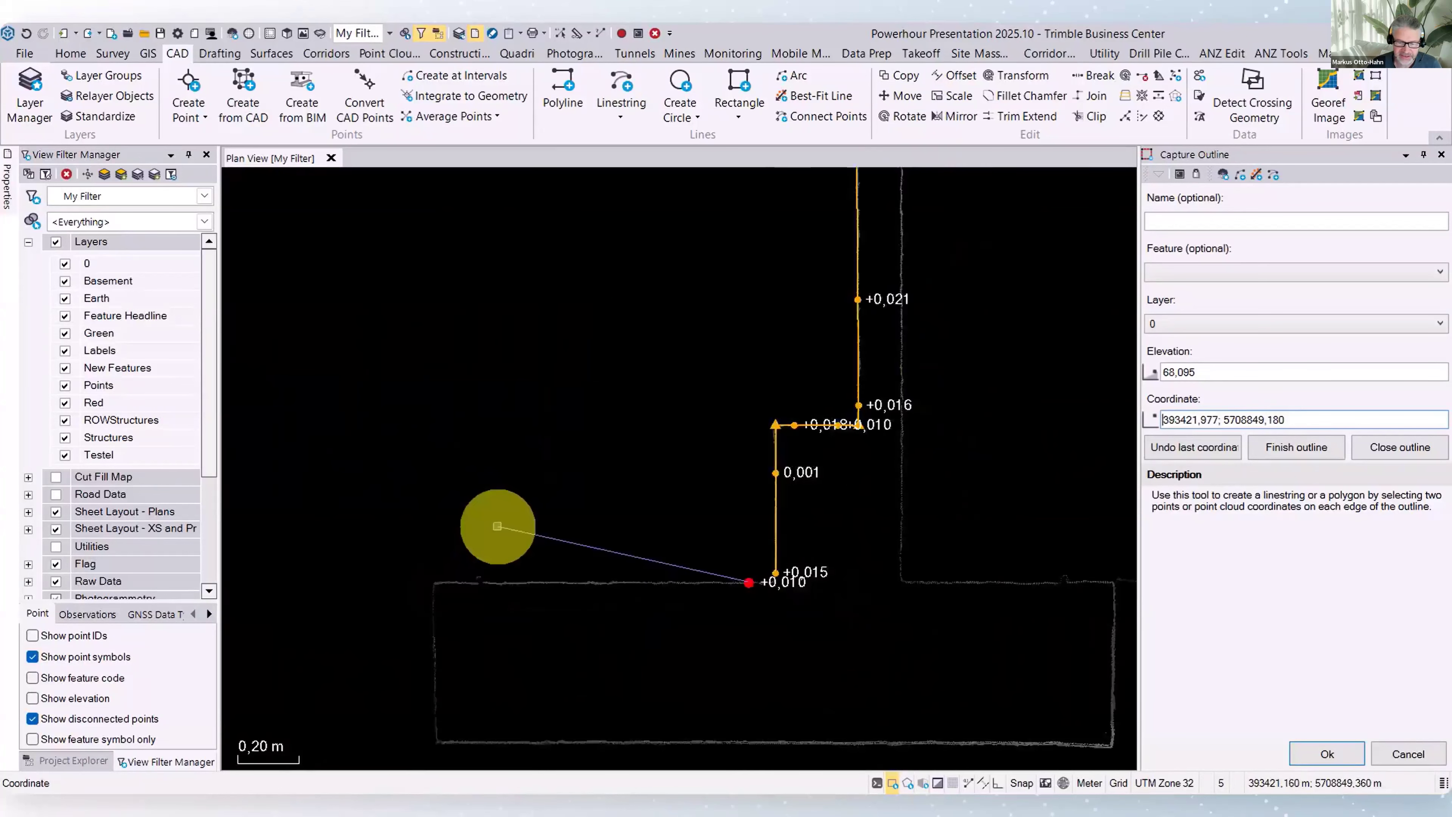
scroll(643, 429, "up", 2)
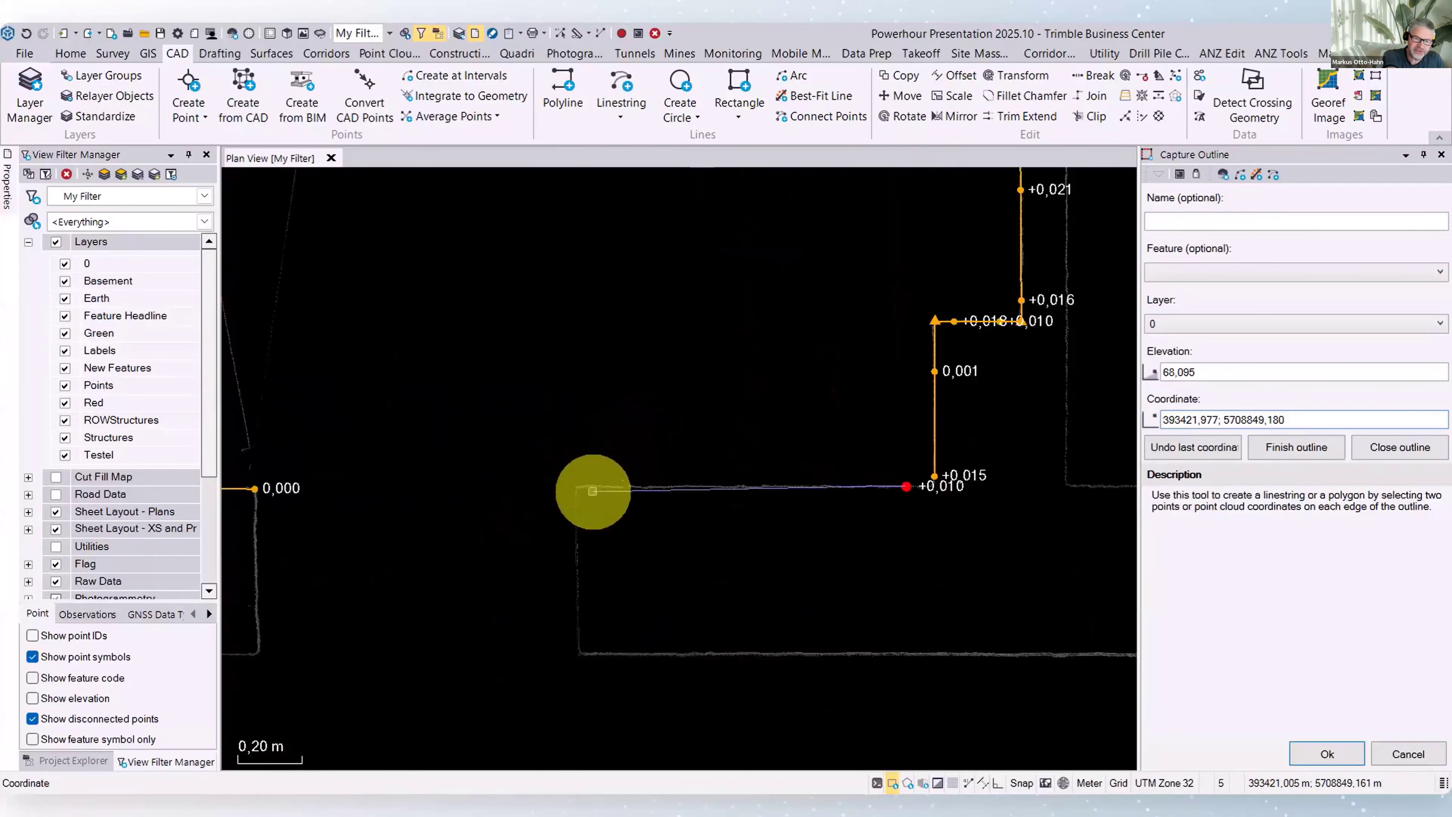
left_click(577, 486)
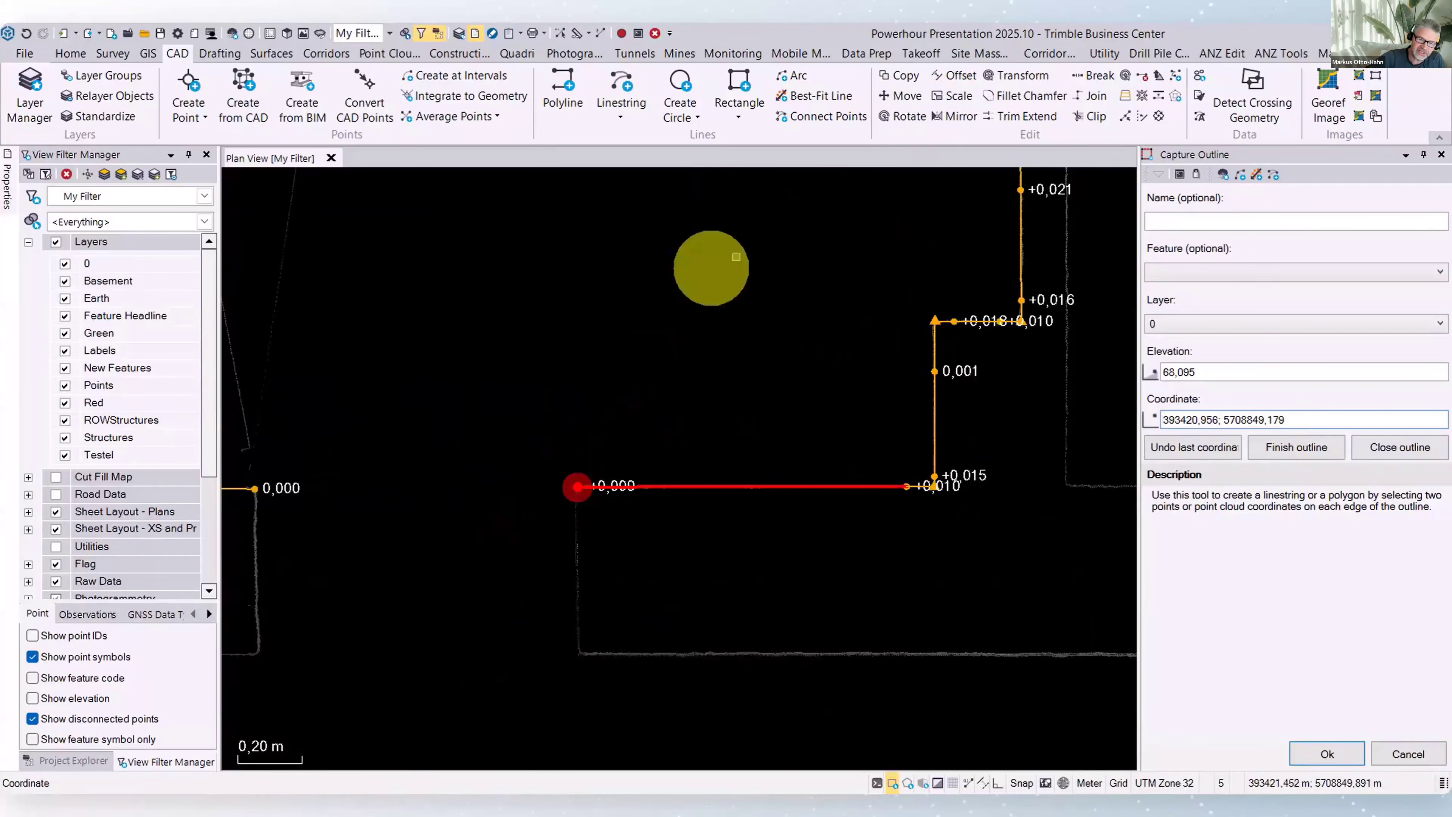
left_click(1296, 447)
left_click(569, 258)
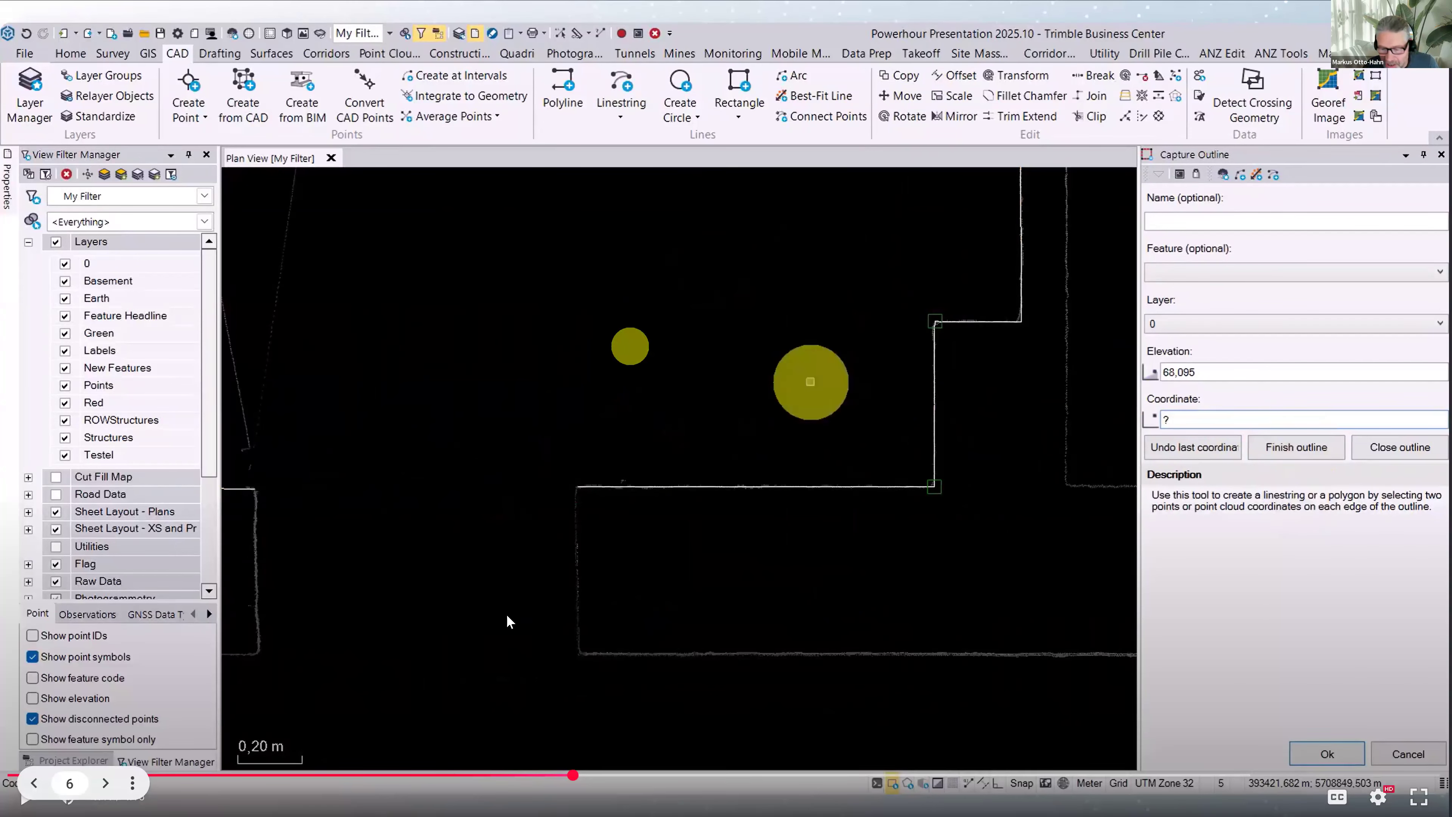
left_click(554, 776)
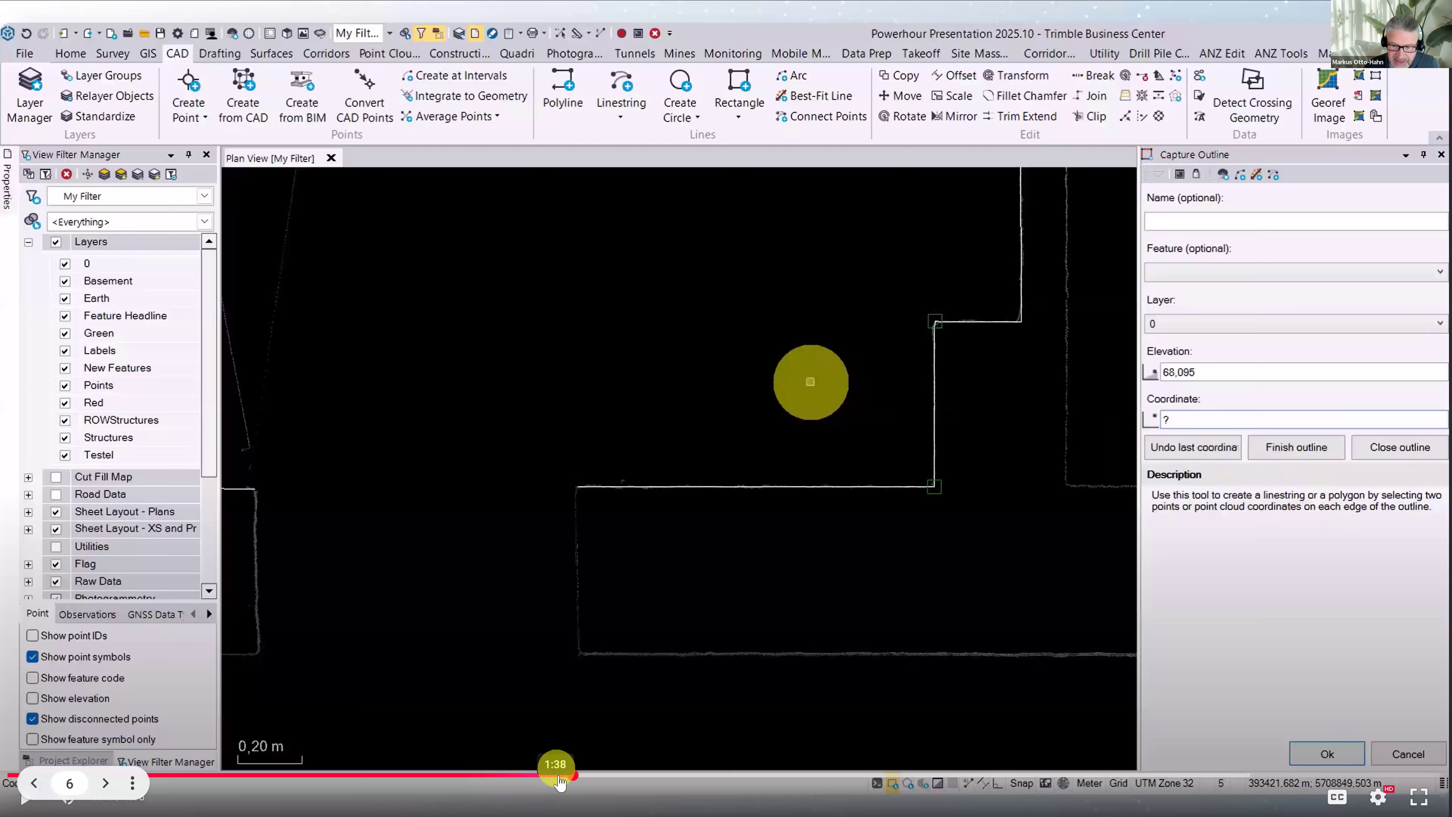
left_click(543, 776)
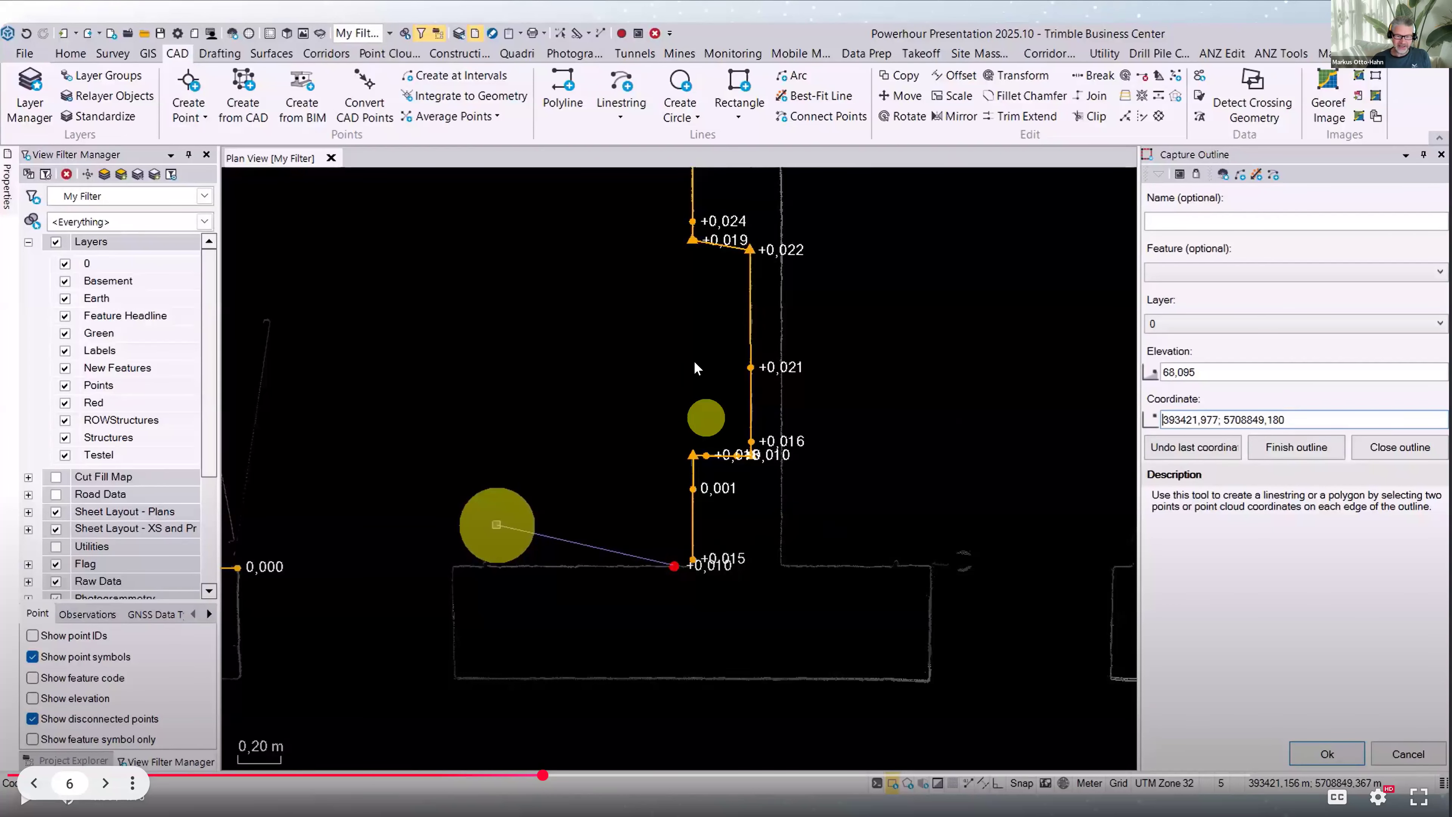
Extend the wall outline along the bottom wall to the doorway's right edge and end it there without closing it
middle_click_drag(497, 525, 641, 426)
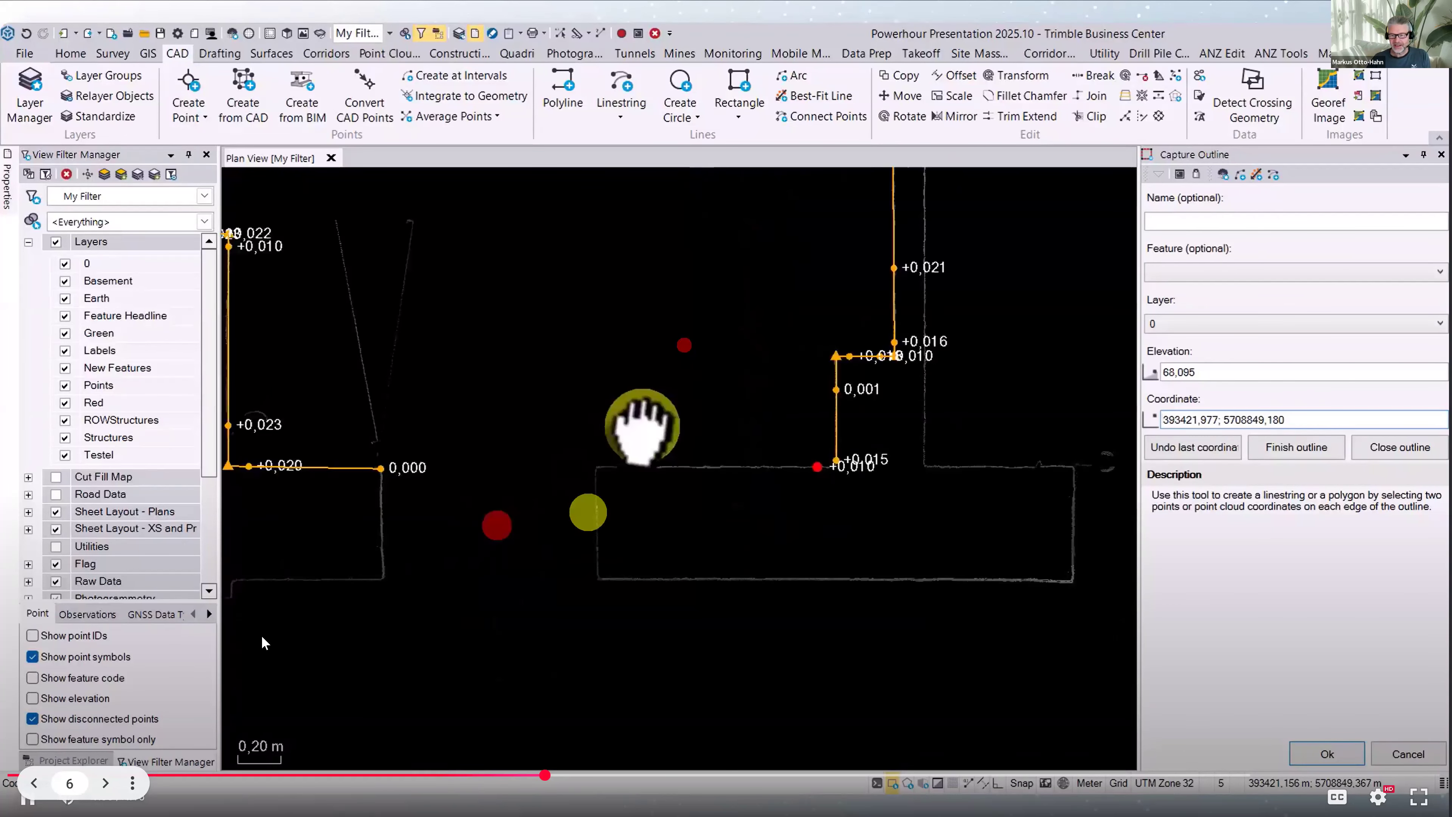
scroll(642, 426, "up", 2)
left_click(598, 466)
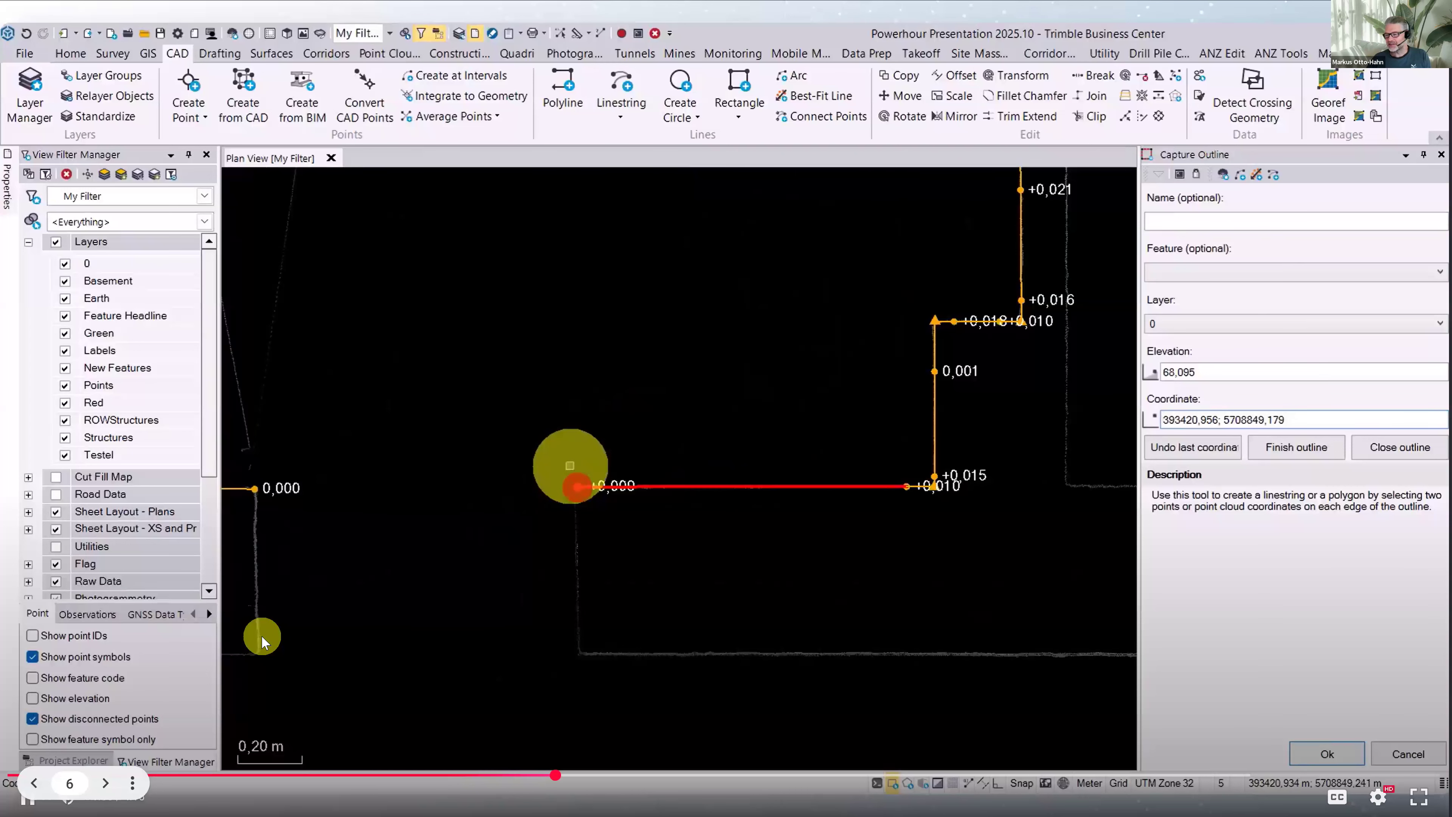
left_click(1297, 448)
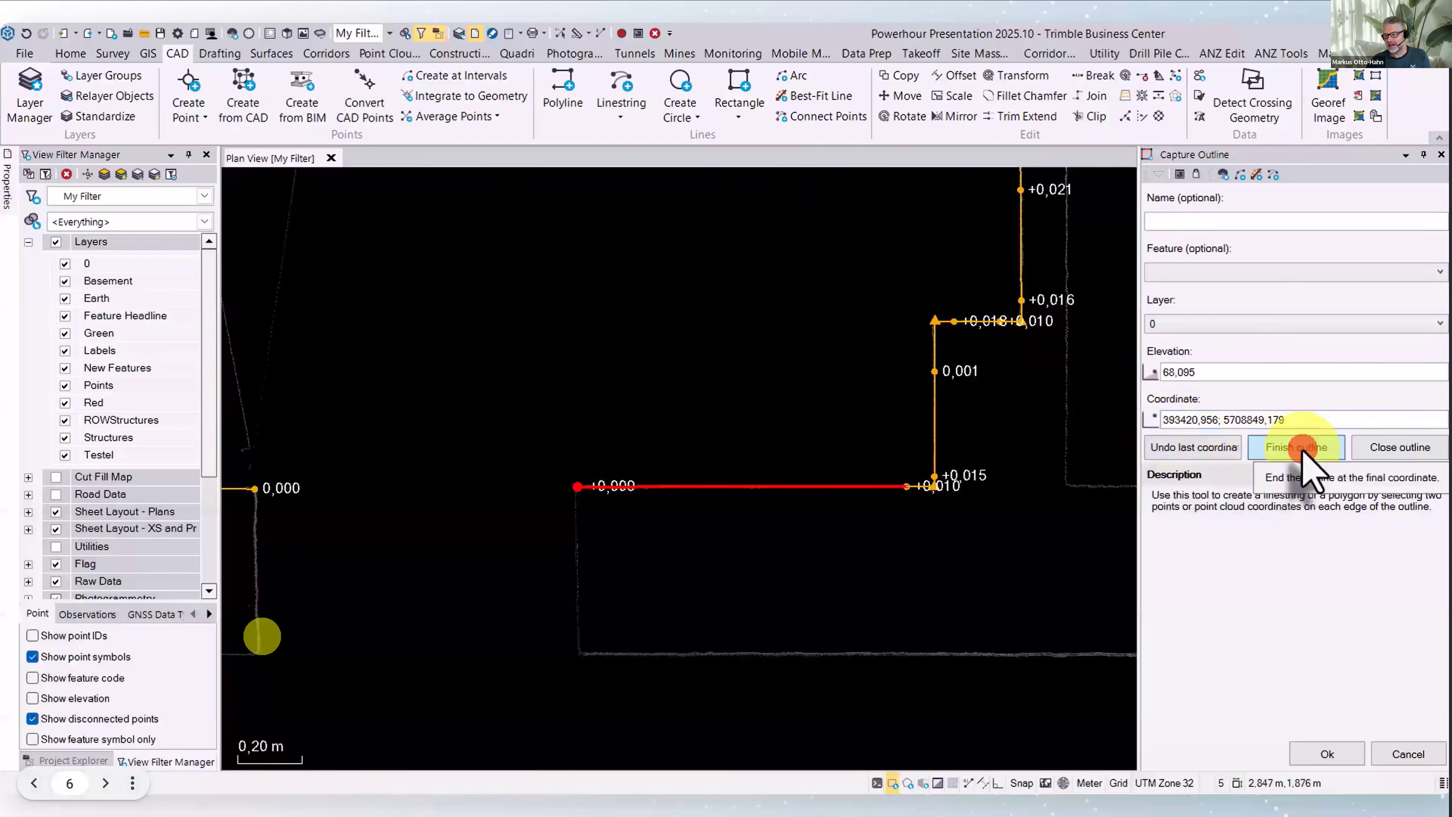
Set the outline's feature to Wall (Line) for capturing the neighbouring room
scroll(735, 338, "down", 2)
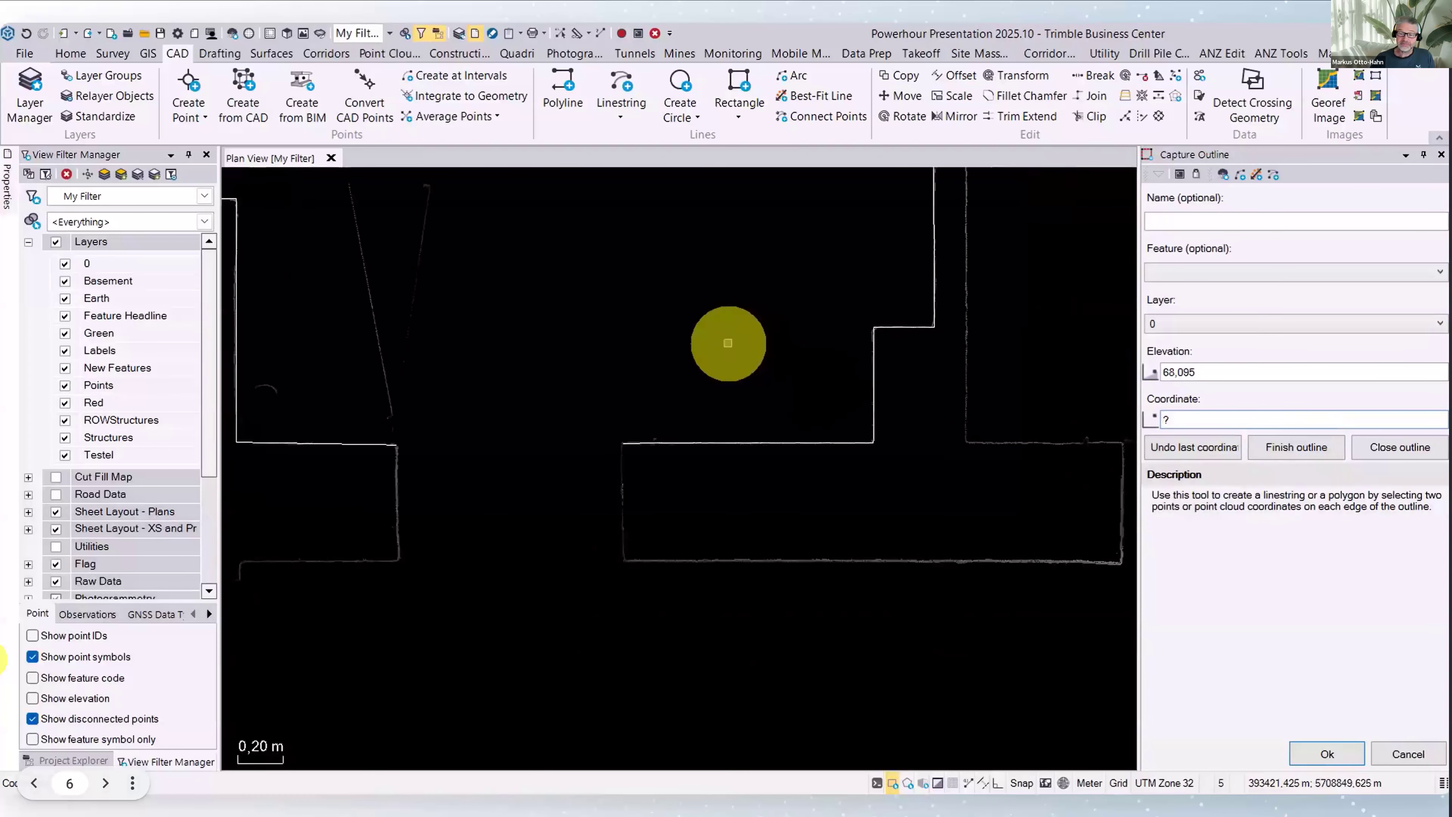
scroll(728, 343, "down", 2)
middle_click_drag(713, 315, 668, 497)
scroll(646, 403, "down", 1)
middle_click_drag(646, 403, 400, 423)
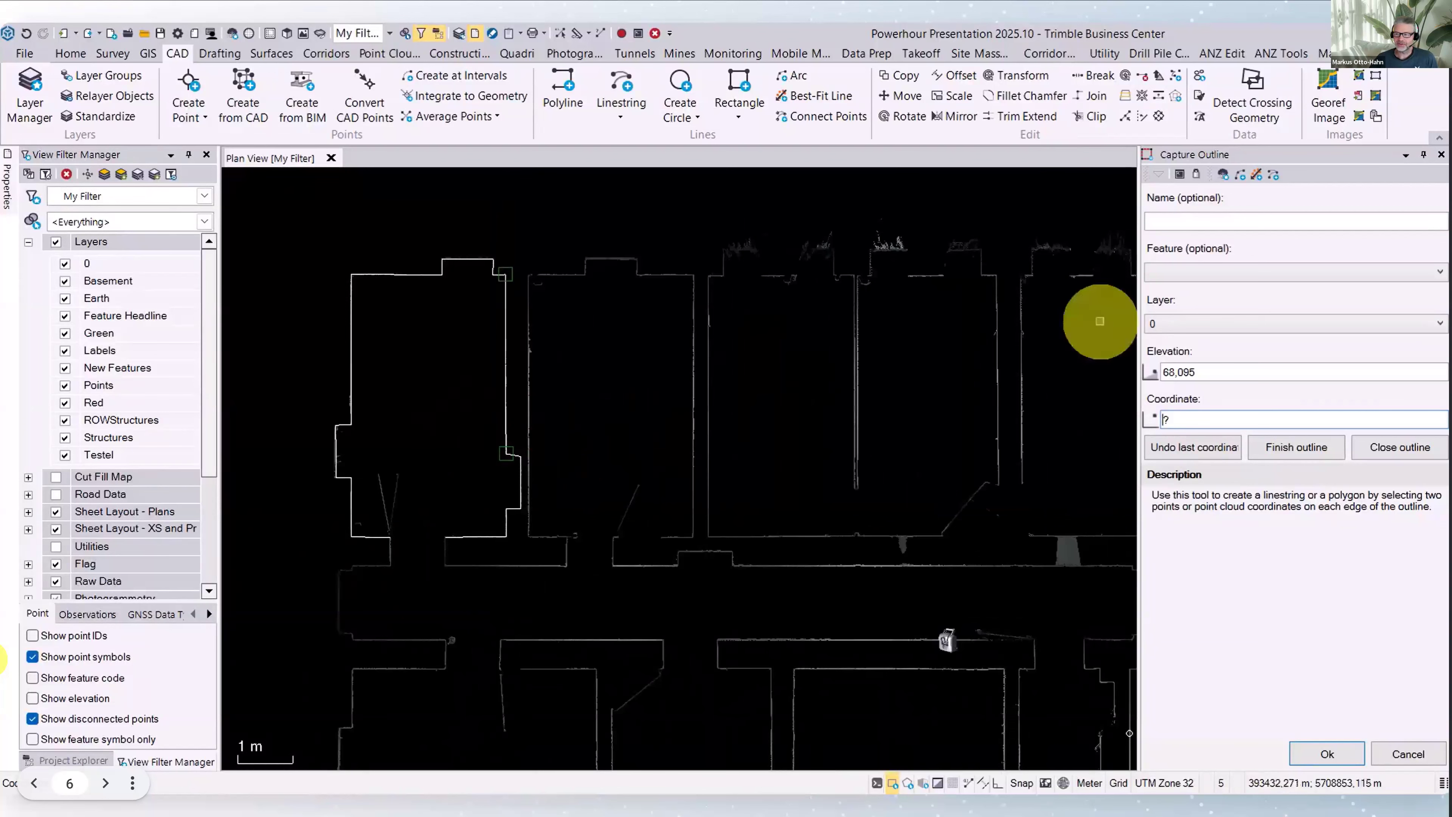
left_click(1435, 324)
left_click(1435, 323)
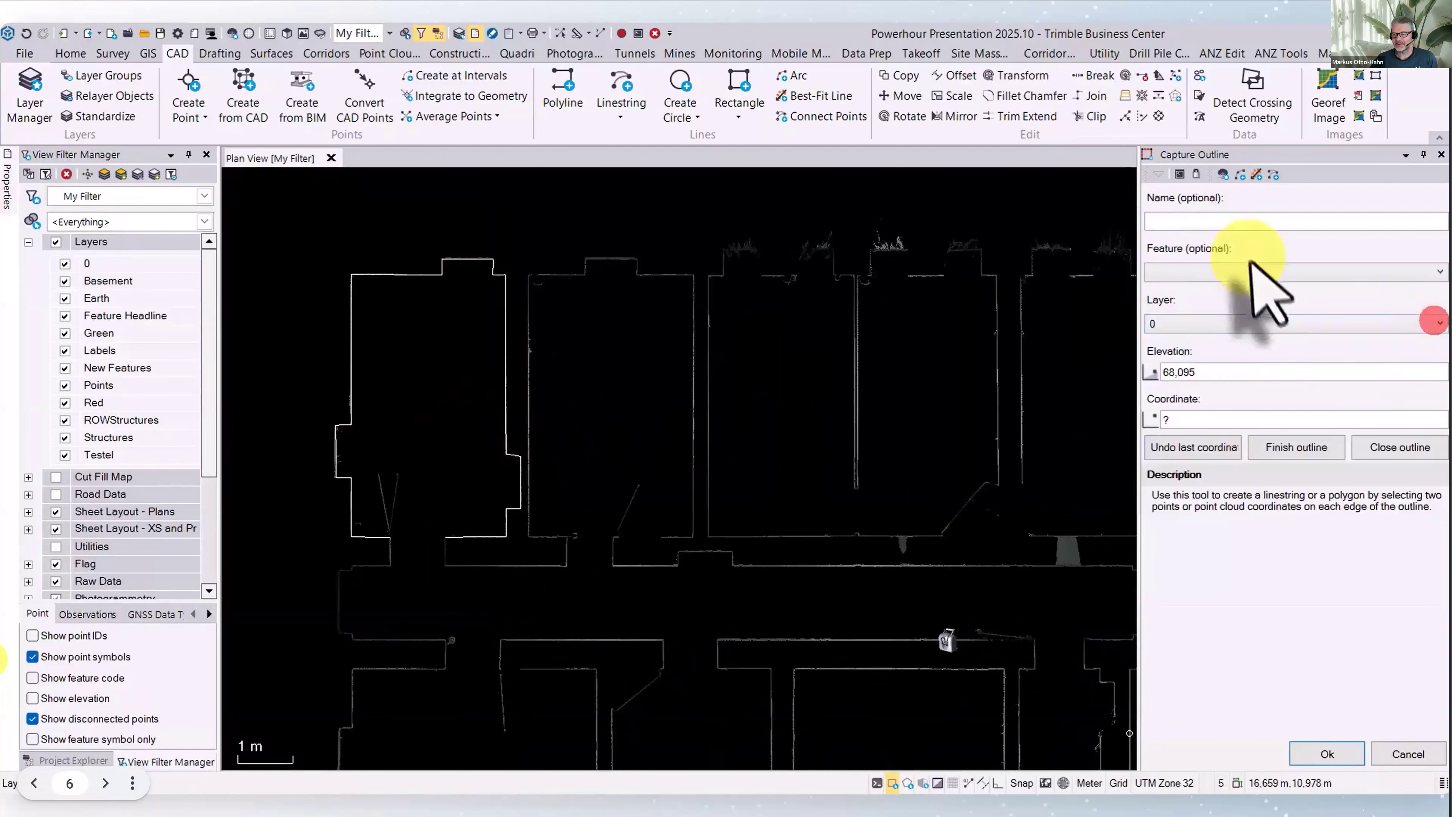
left_click(1338, 273)
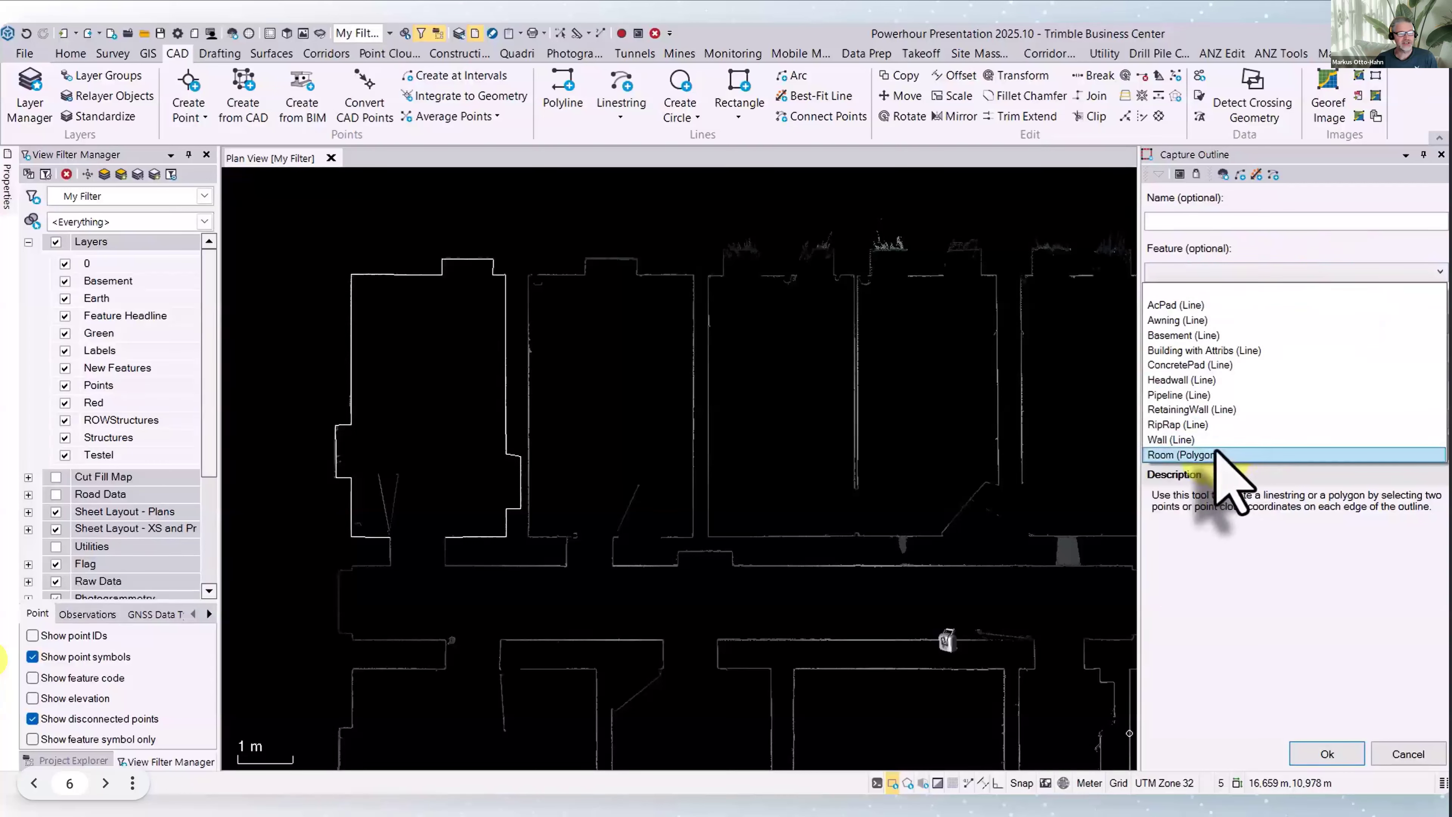
left_click(1206, 440)
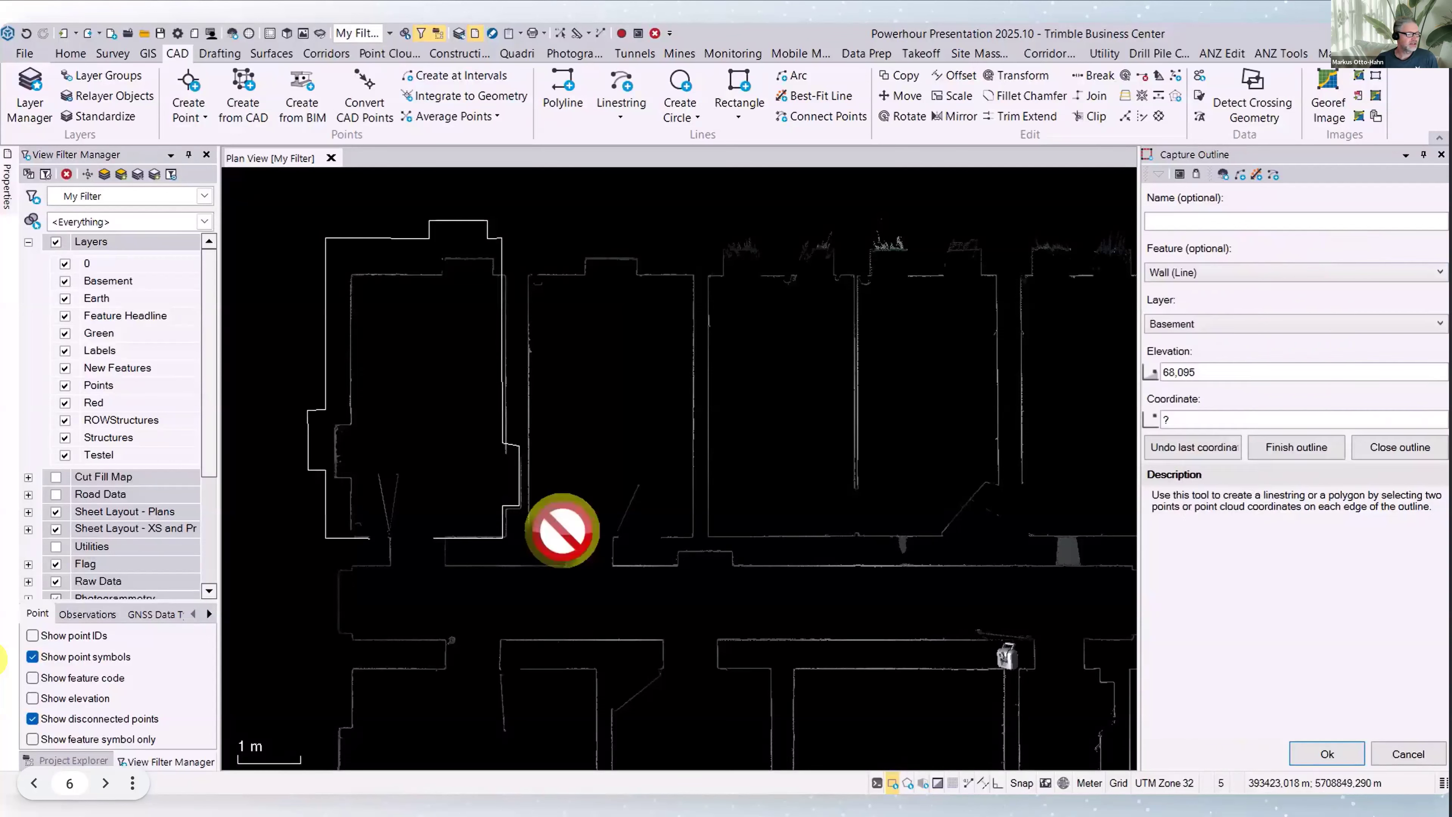
Begin the second room's outline by capturing its bottom wall with one point near each end, right to left
scroll(606, 519, "up", 2)
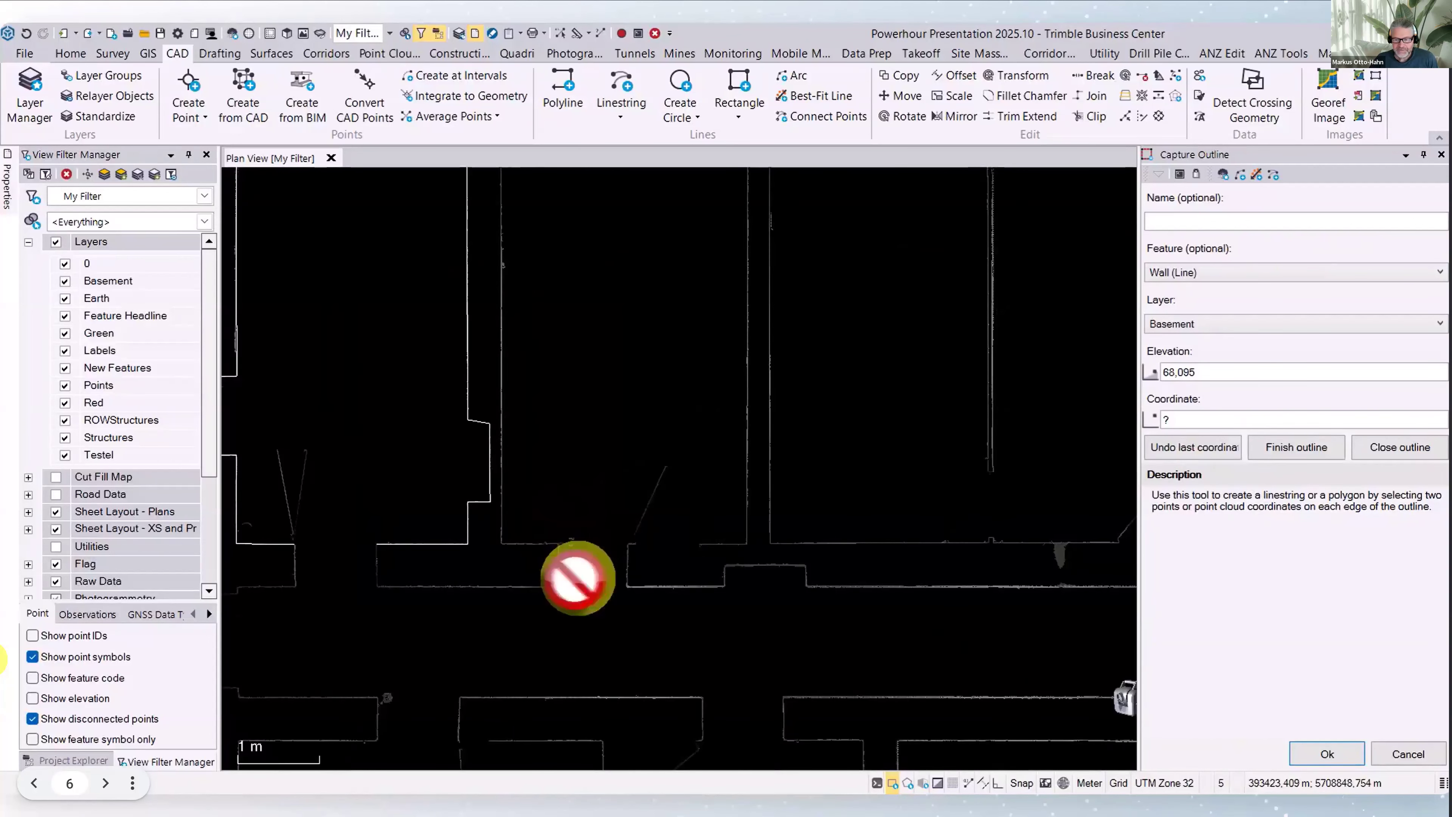
left_click(1166, 420)
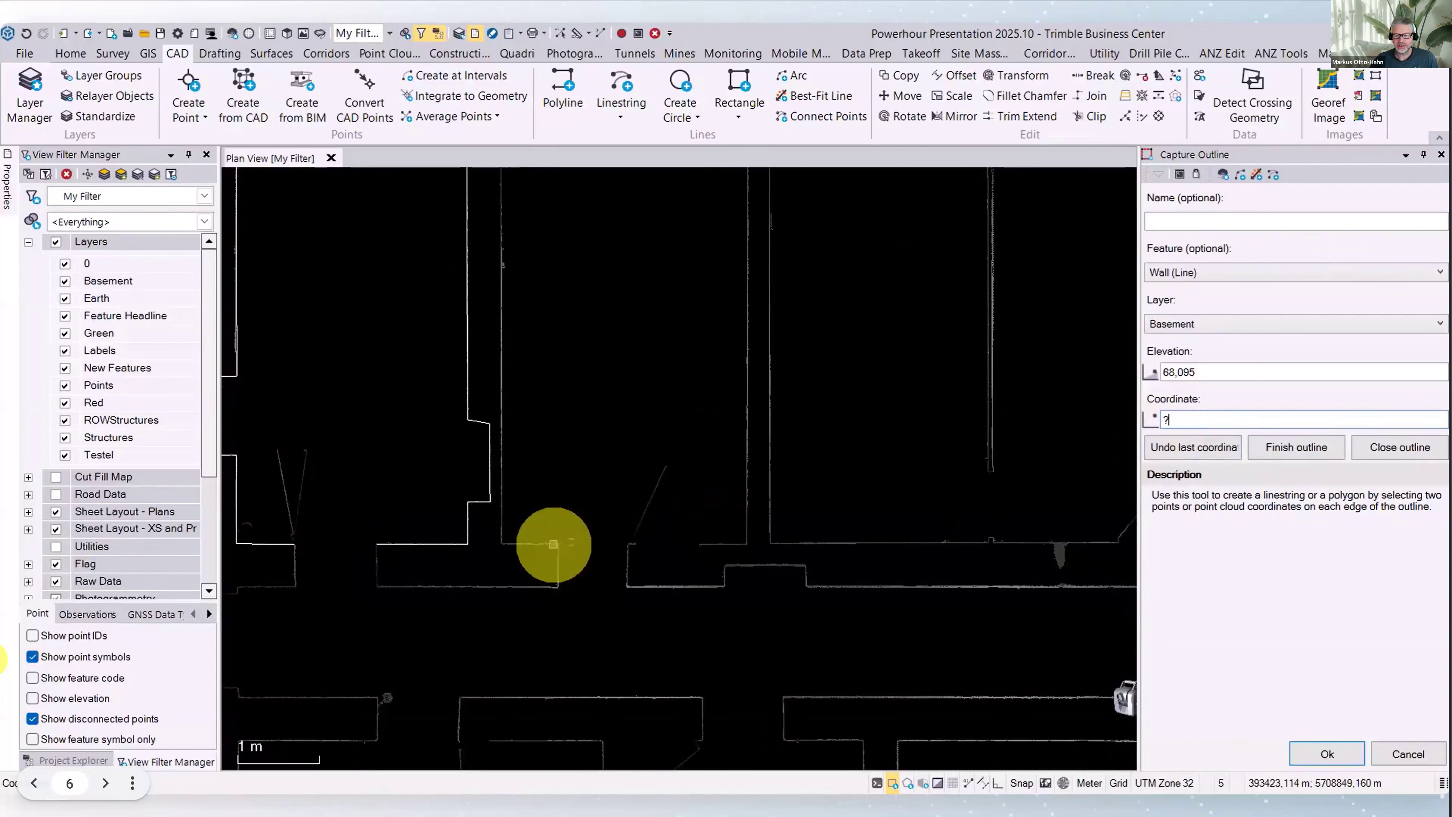
left_click(731, 543)
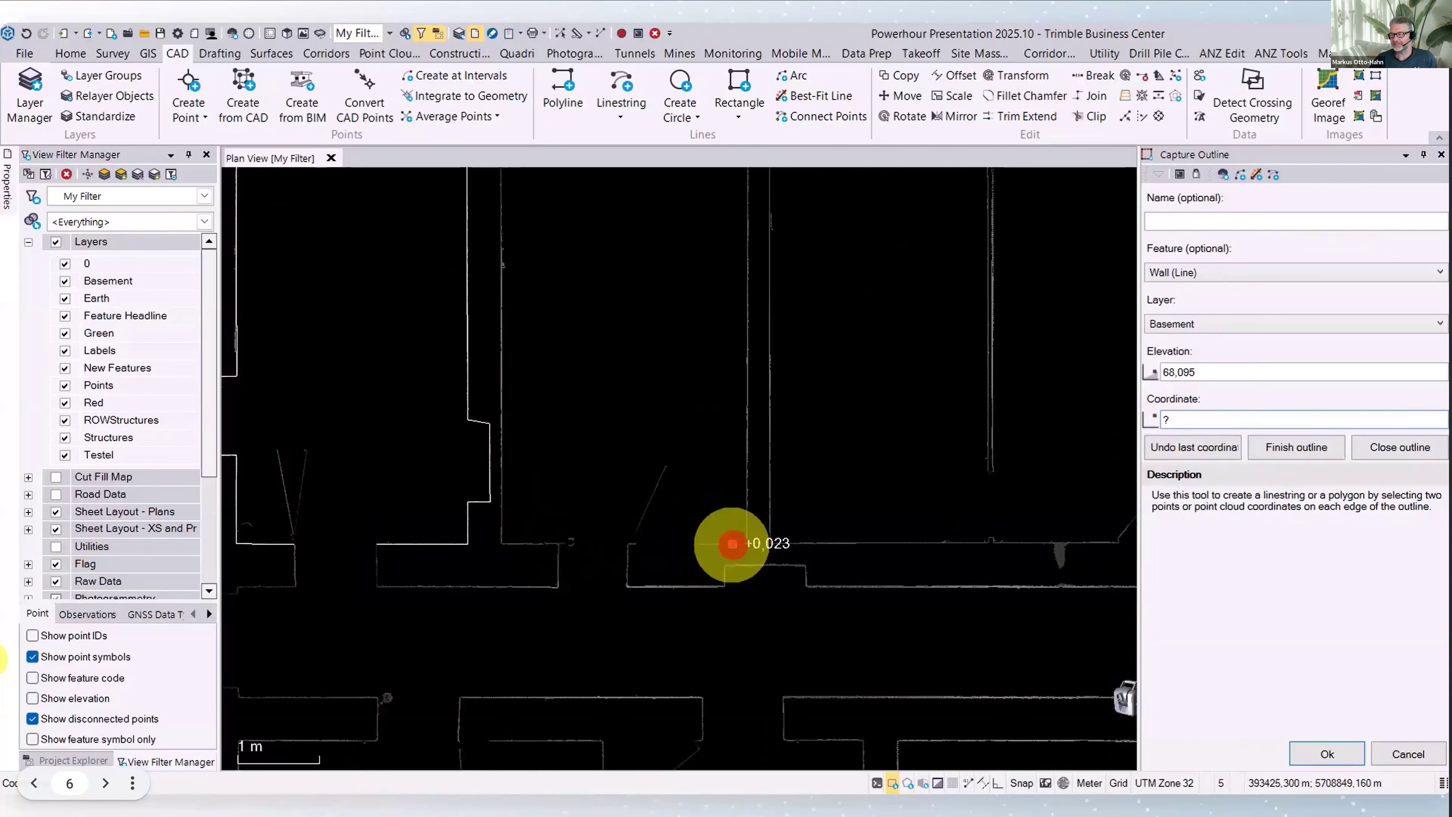
left_click(523, 543)
left_click(495, 419)
middle_click_drag(546, 290, 537, 420)
left_click(1183, 449)
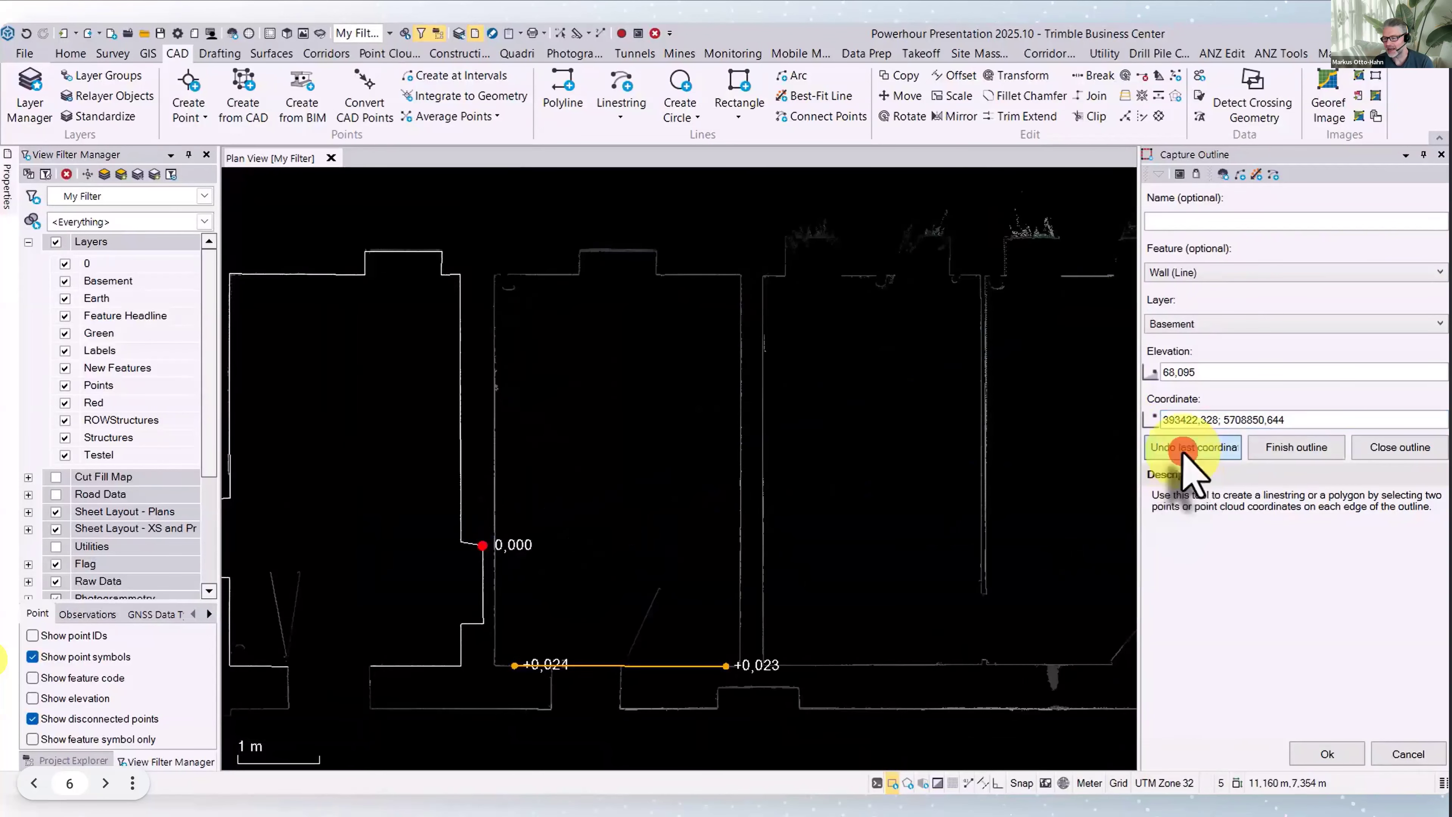
Capture the second room's left wall from bottom to top and its top wall straight across the window recess
left_click(494, 618)
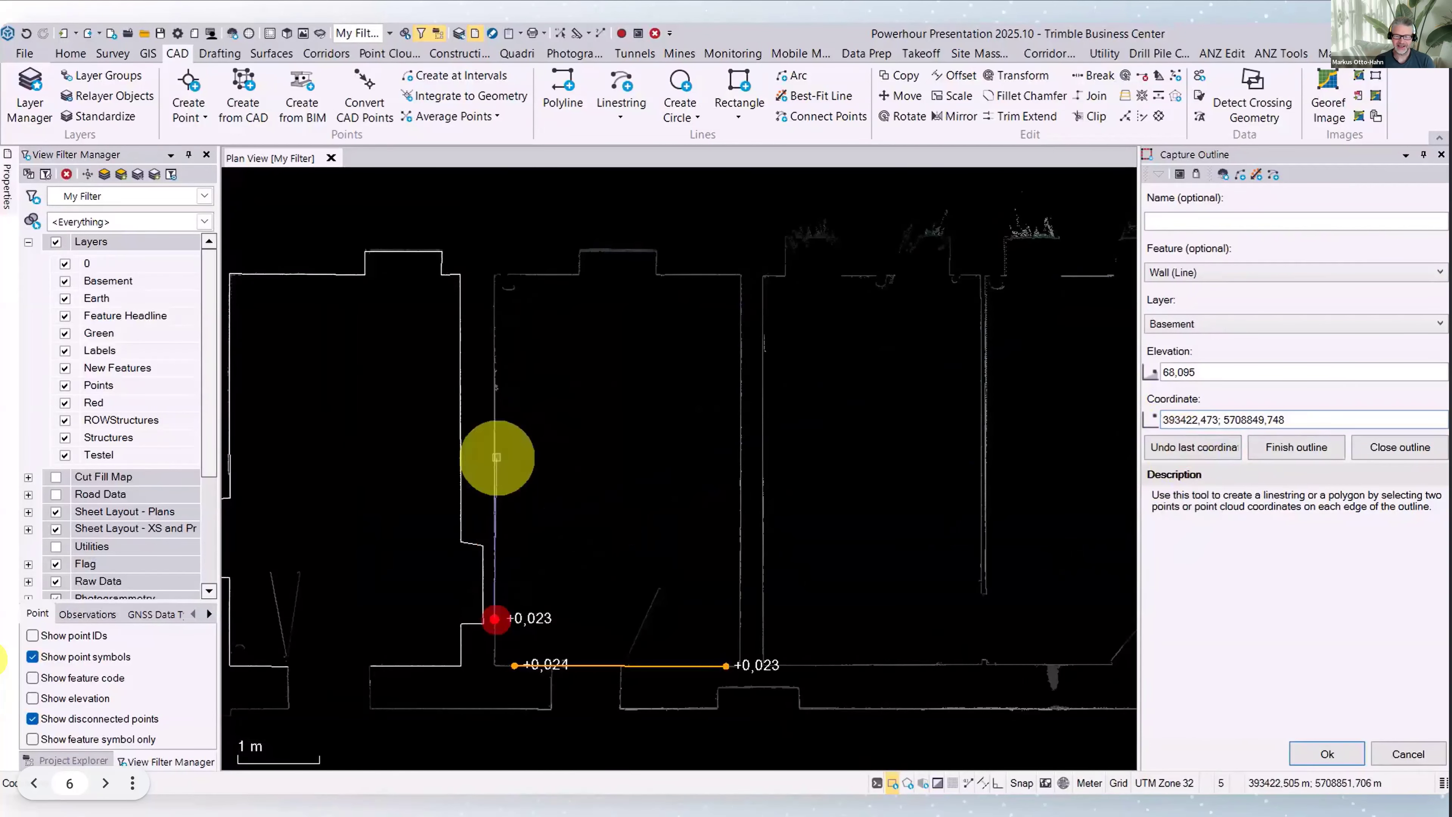
left_click(494, 330)
left_click(520, 273)
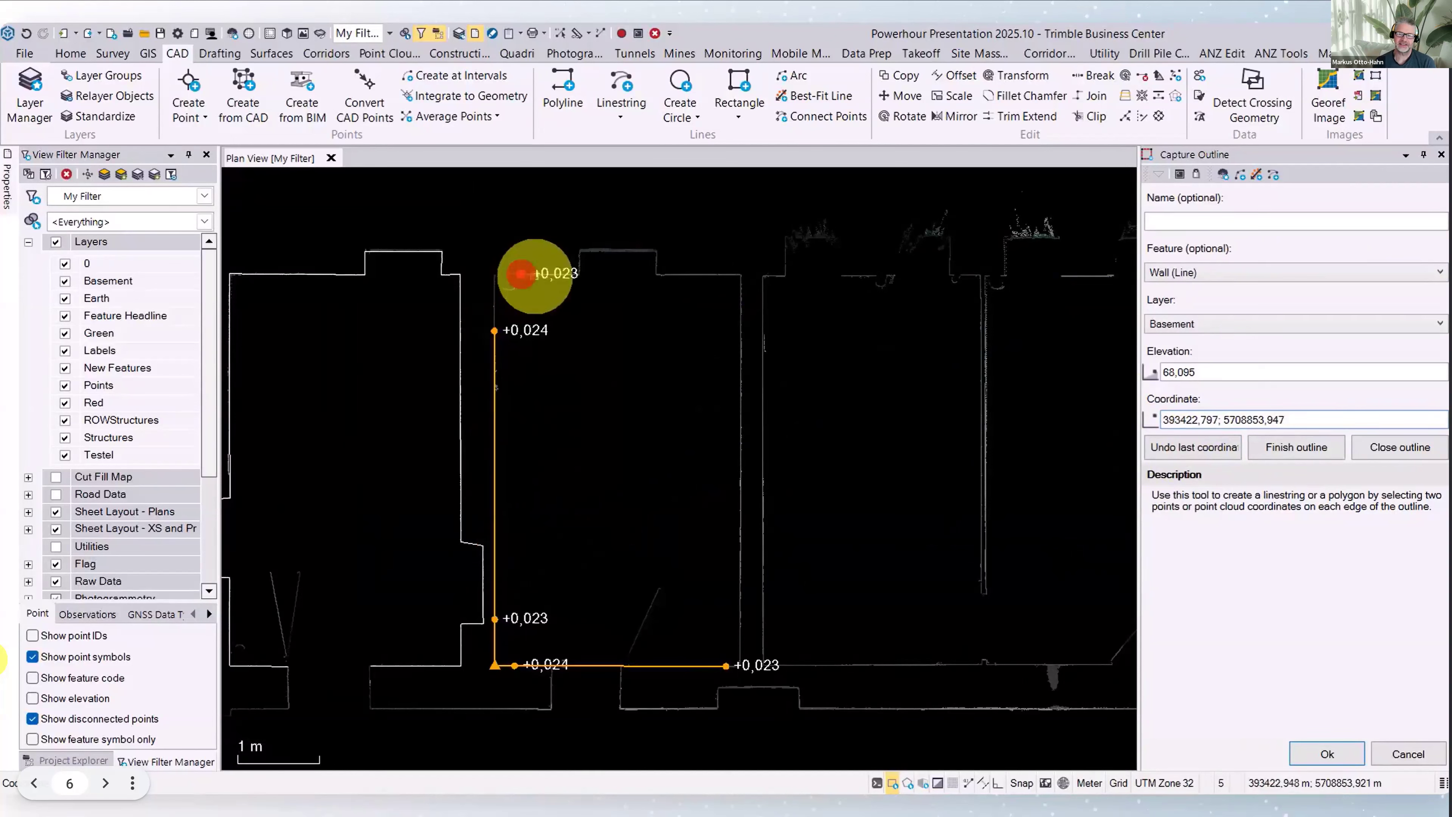
left_click(718, 274)
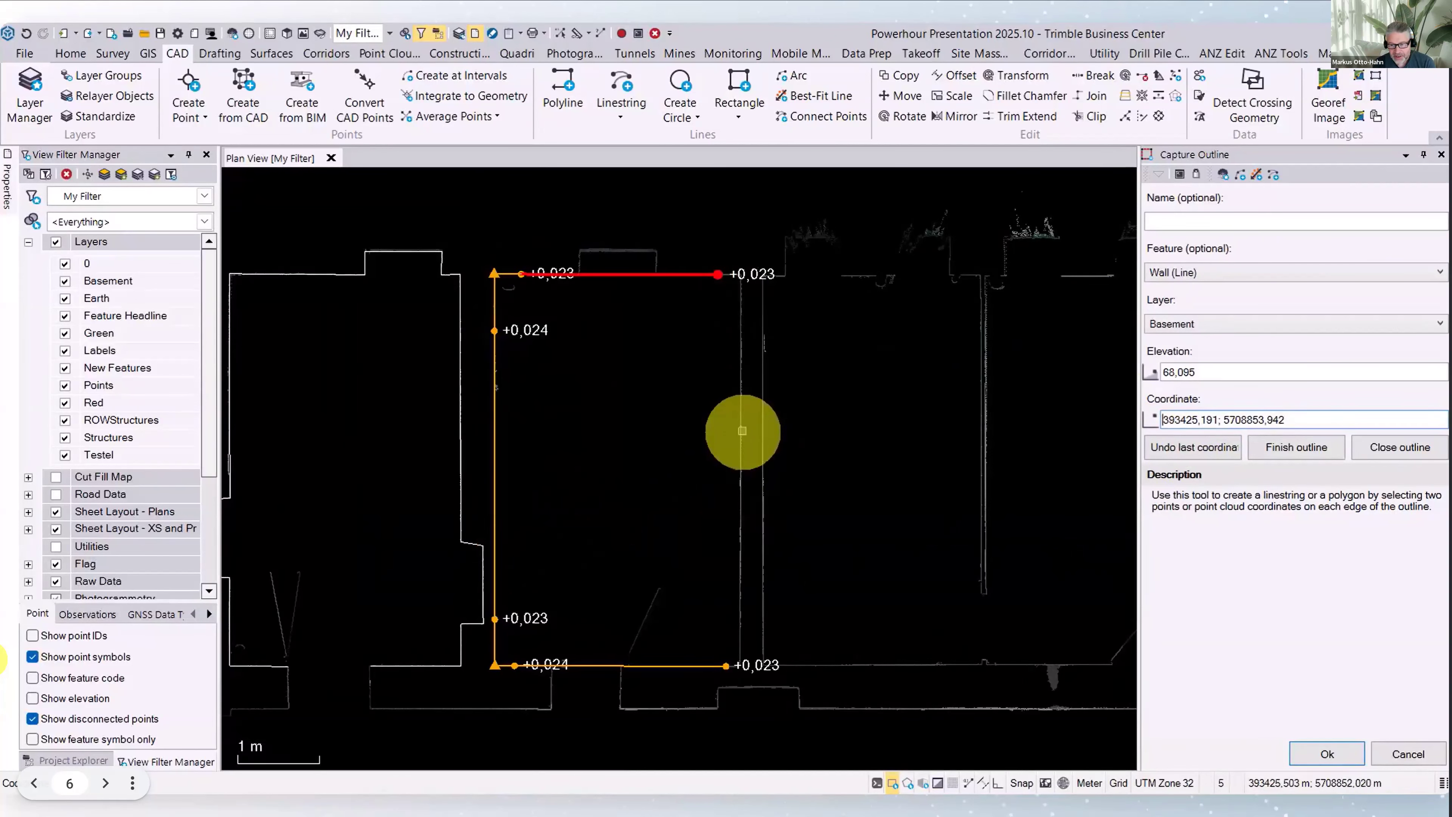
Capture the second room's right wall from top to bottom and close the outline
left_click(741, 411)
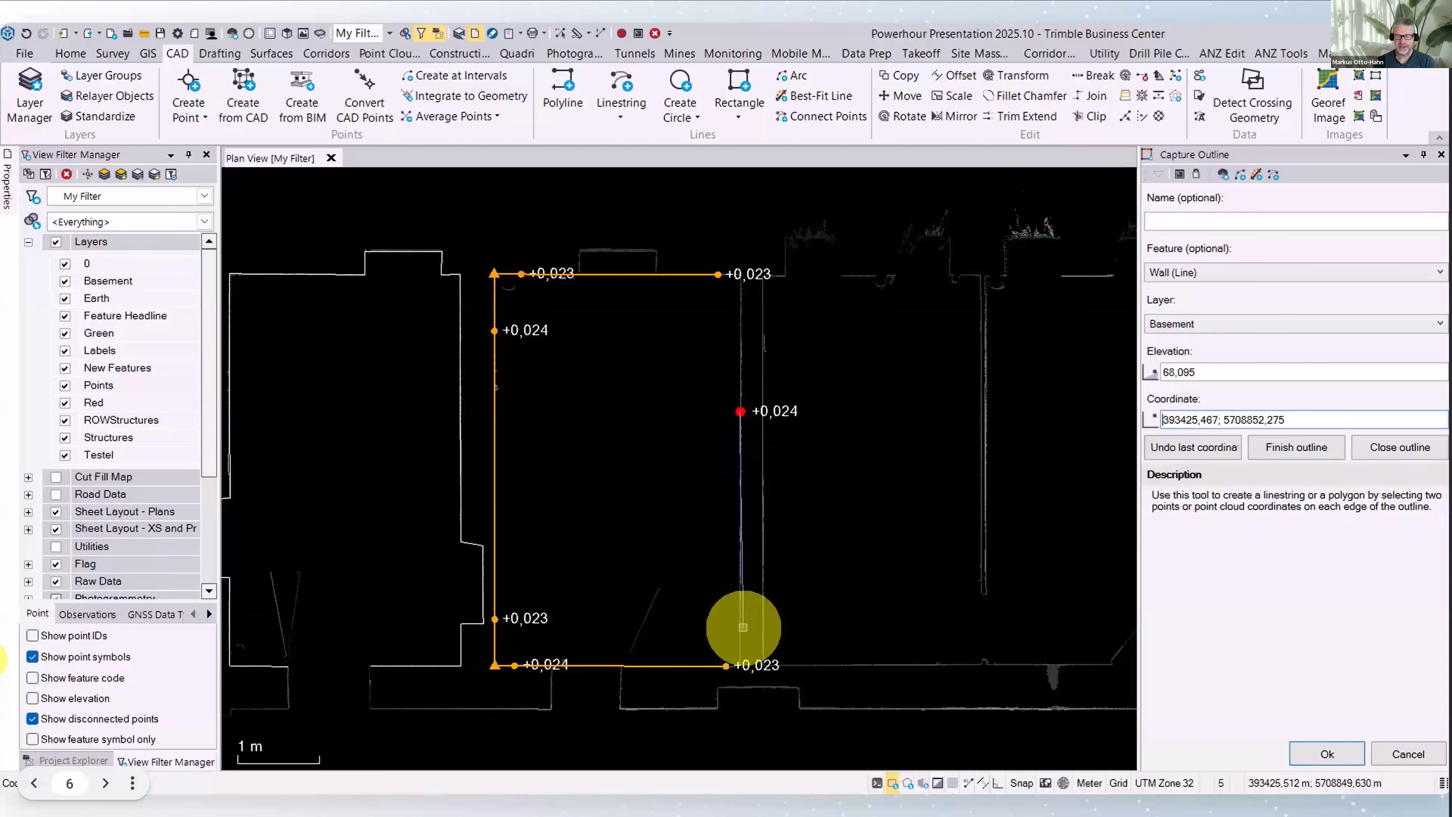
left_click(740, 627)
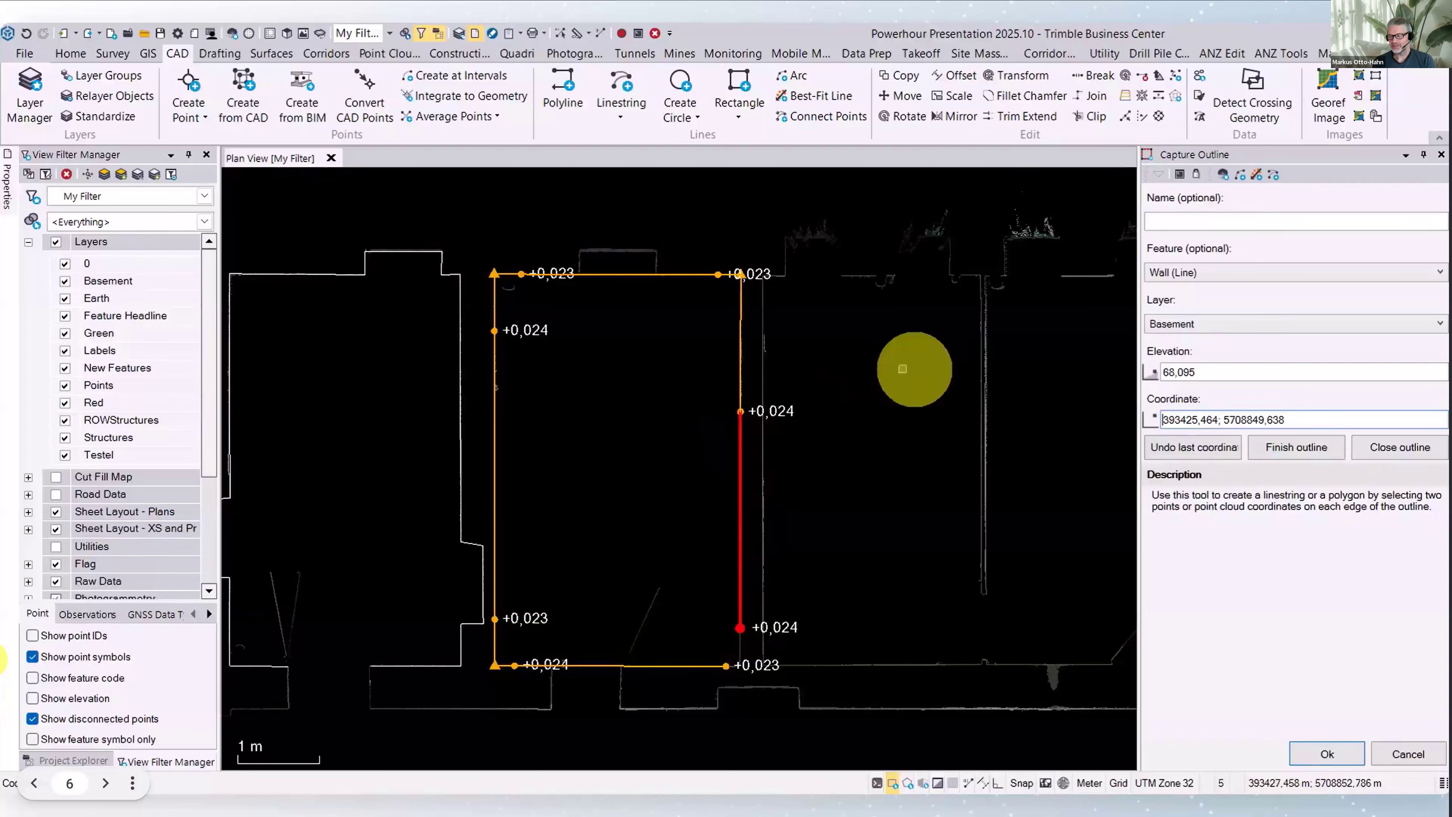
left_click(1398, 447)
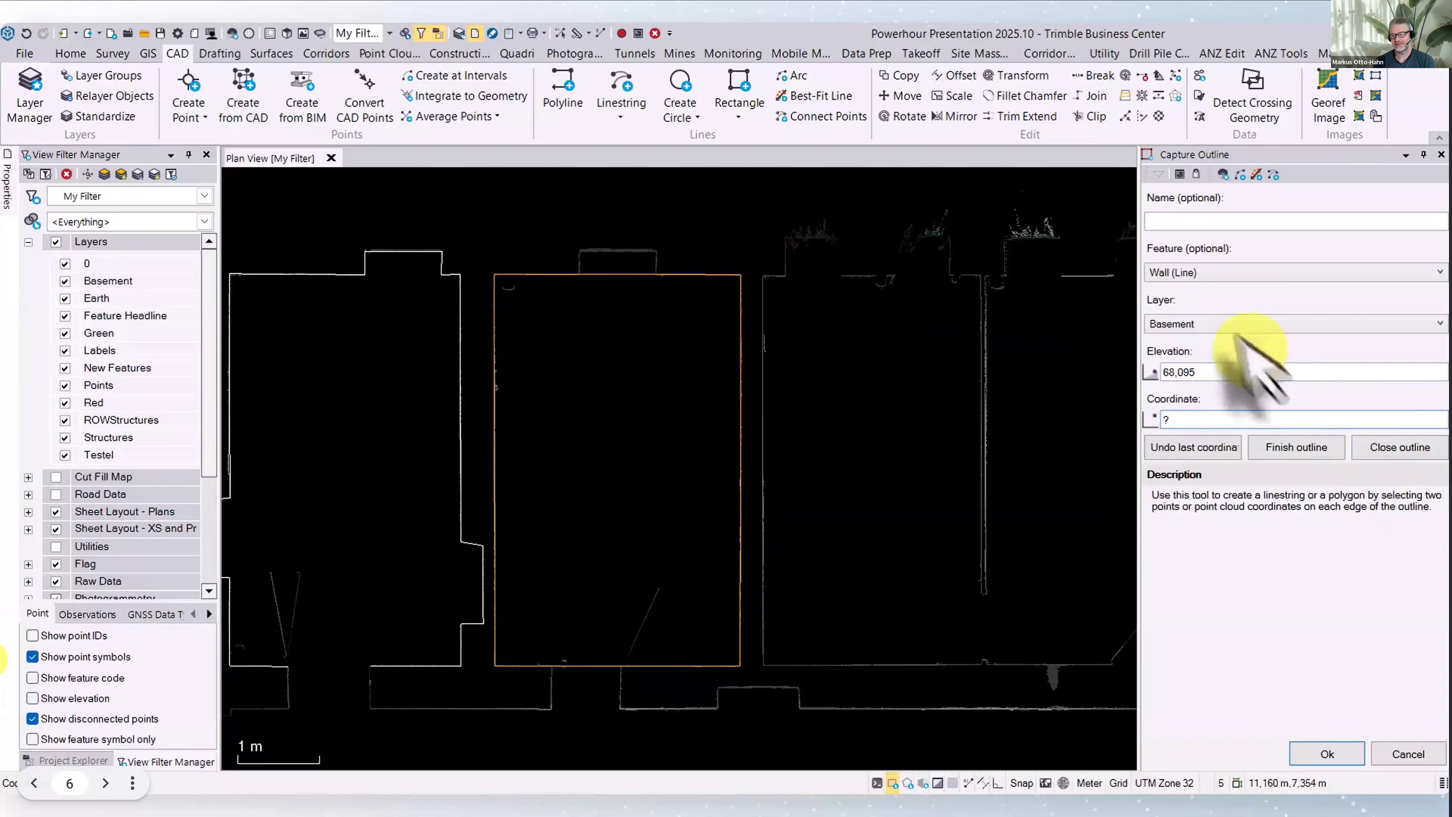
Set the feature to Room (Polygon) and capture the third room's bottom wall from right to left
left_click(1437, 273)
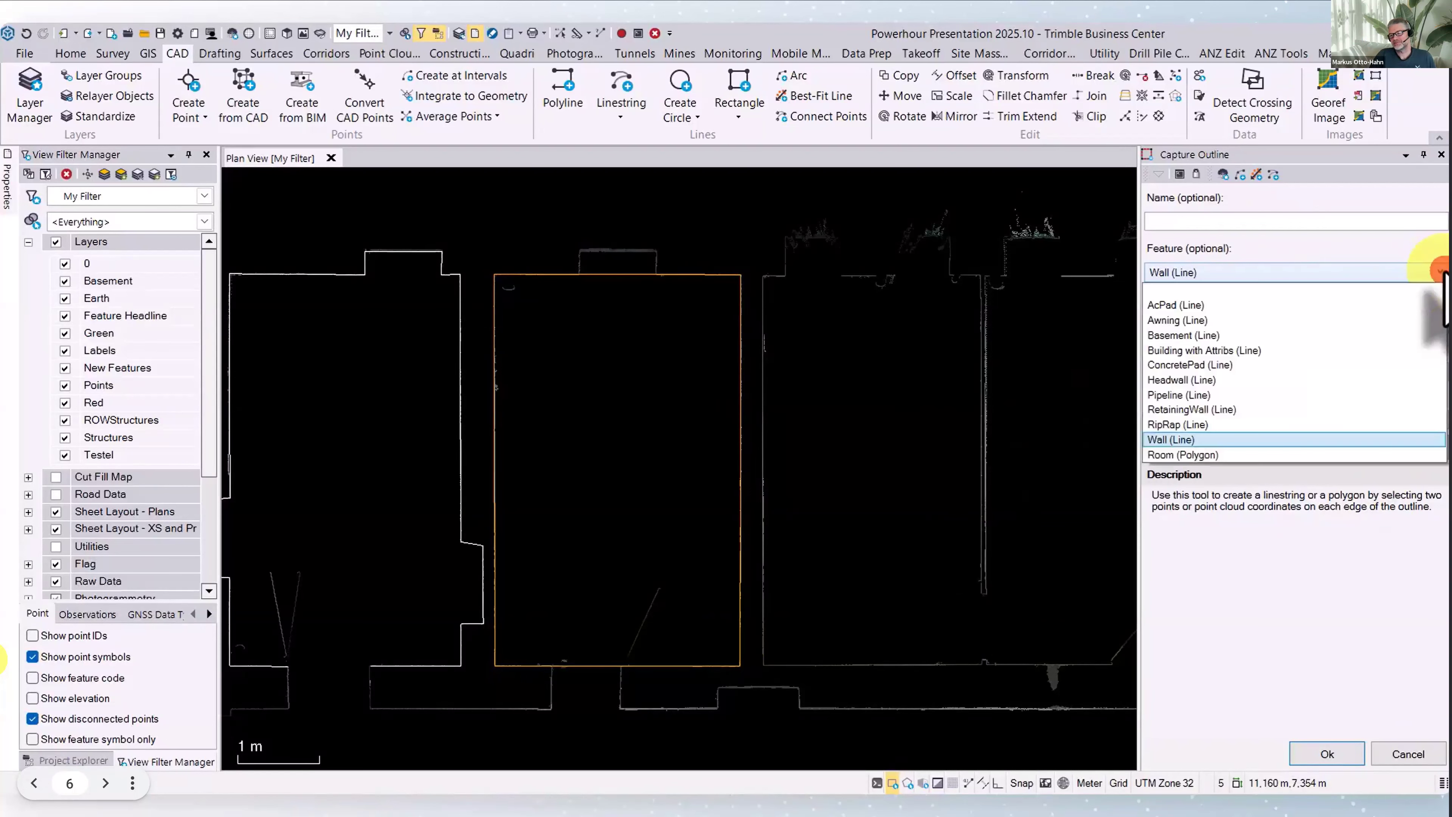
left_click(1257, 454)
scroll(839, 581, "down", 1)
middle_click_drag(872, 587, 587, 576)
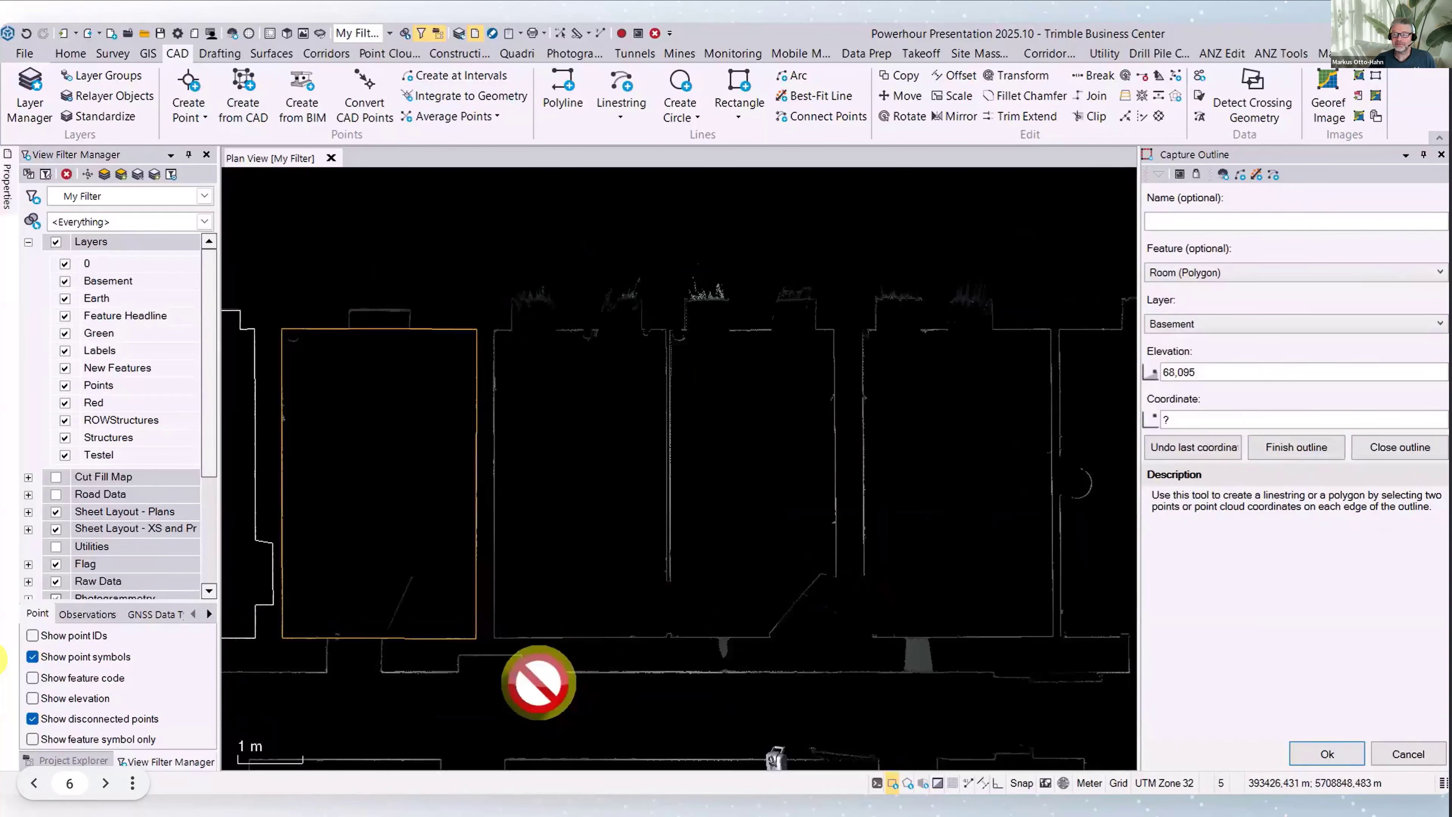
left_click(1167, 421)
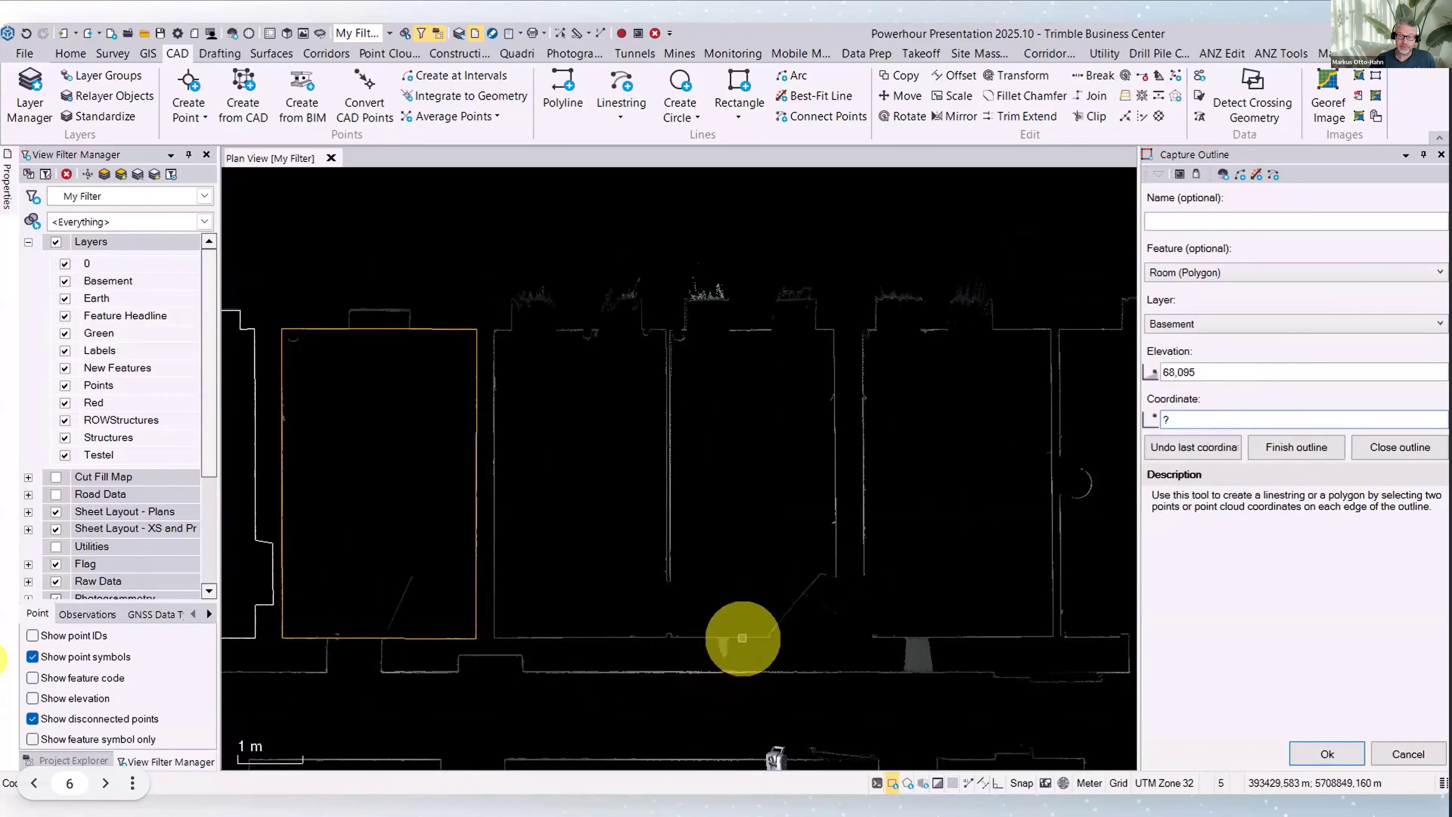
left_click(741, 635)
left_click(531, 636)
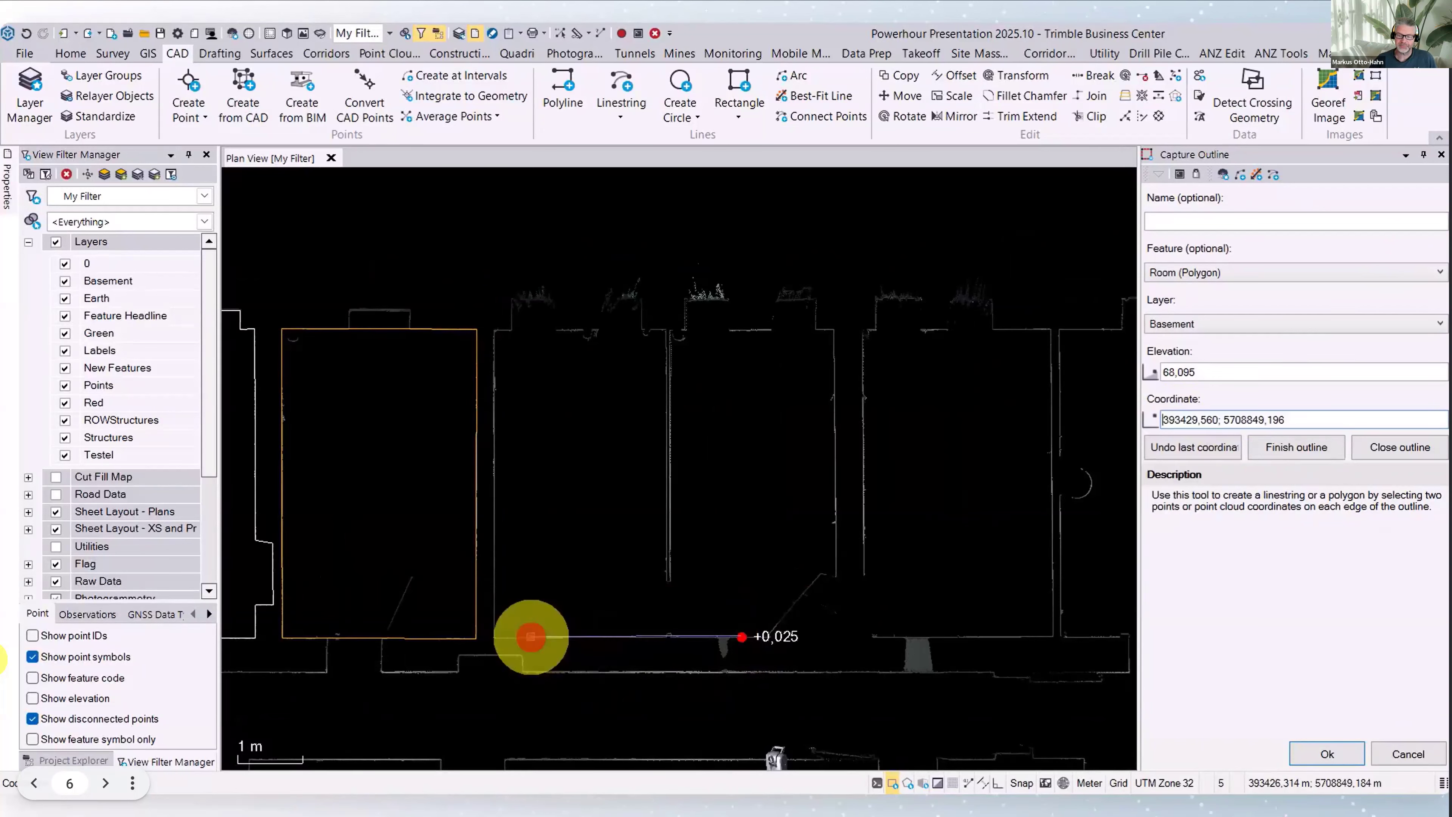
Capture the left, top and right walls of the third room, running straight across the thin partition
left_click(492, 614)
left_click(500, 332)
left_click(826, 329)
left_click(832, 370)
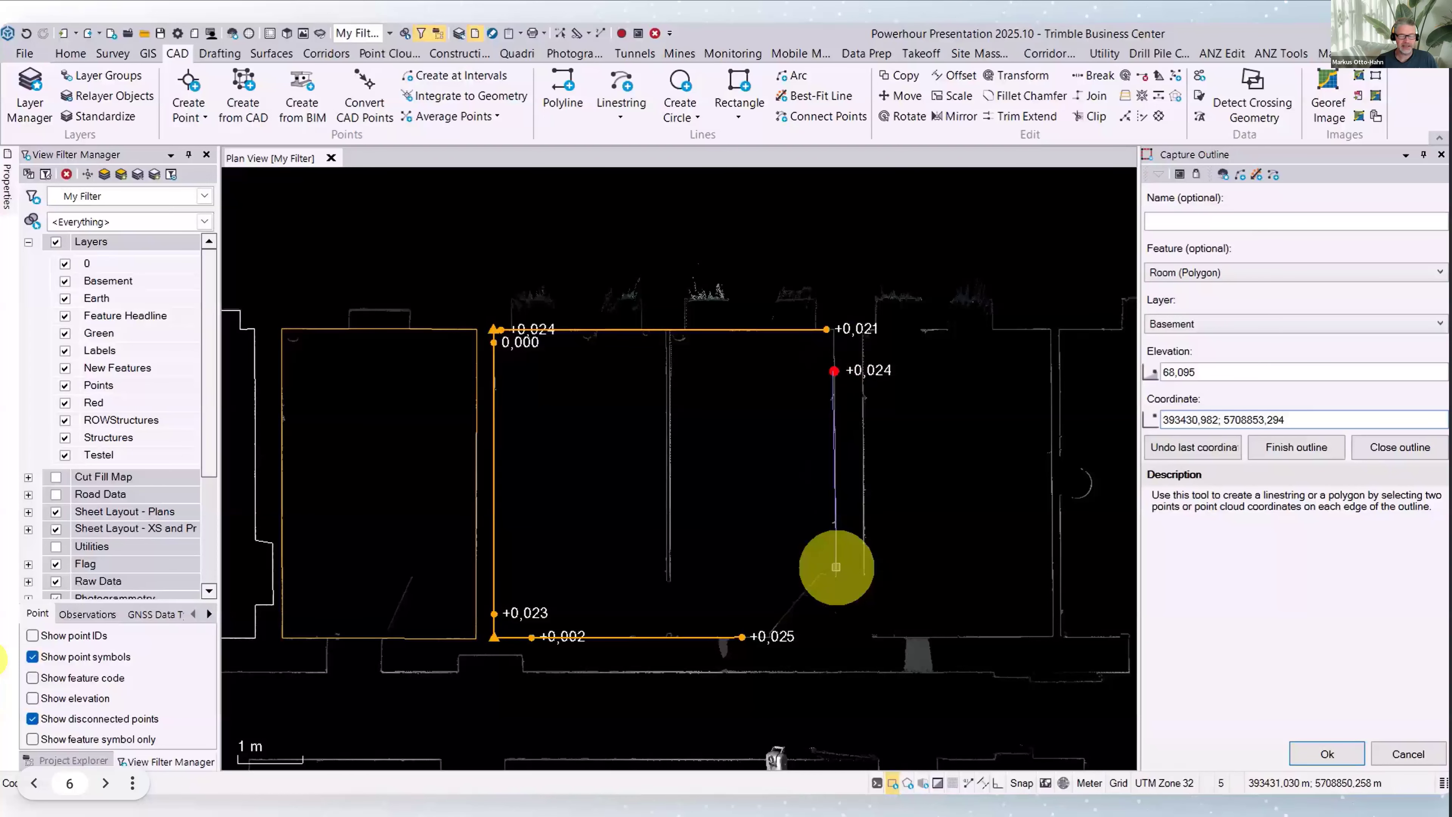
left_click(836, 557)
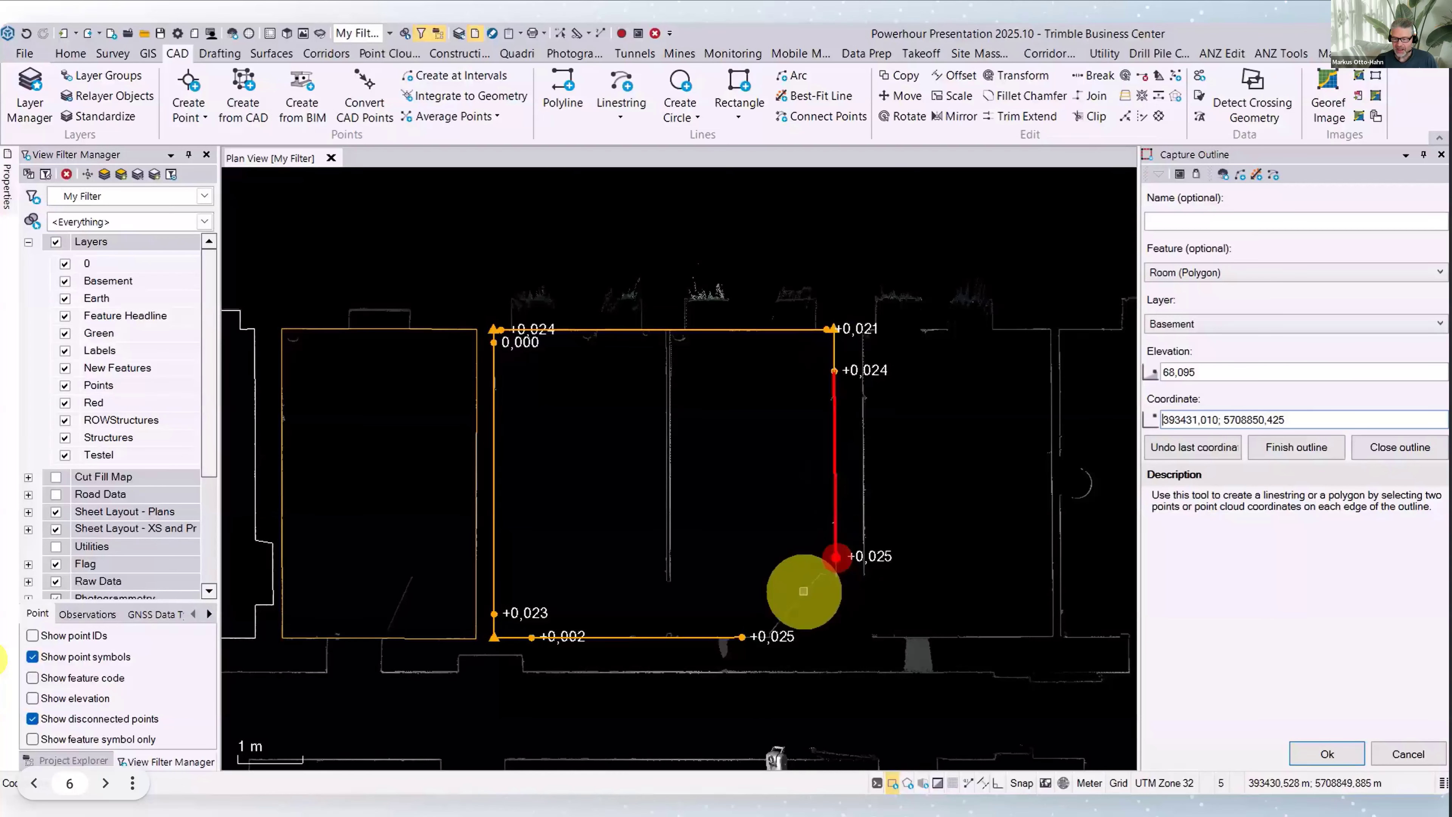
Capture the diagonal open door at the third room's lower right corner and close the outline as a polygon
left_click(803, 591)
left_click(772, 627)
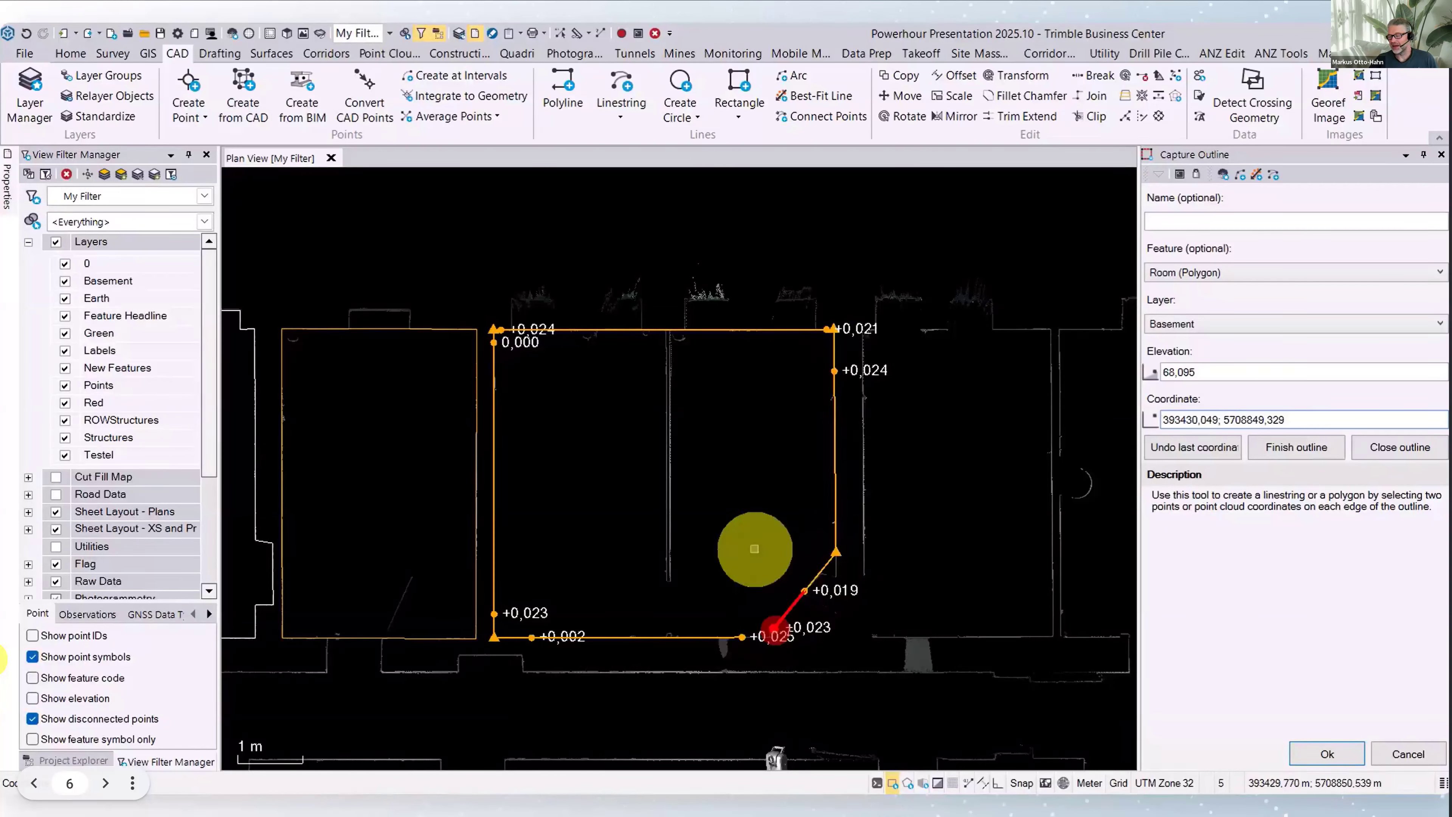
left_click(1423, 447)
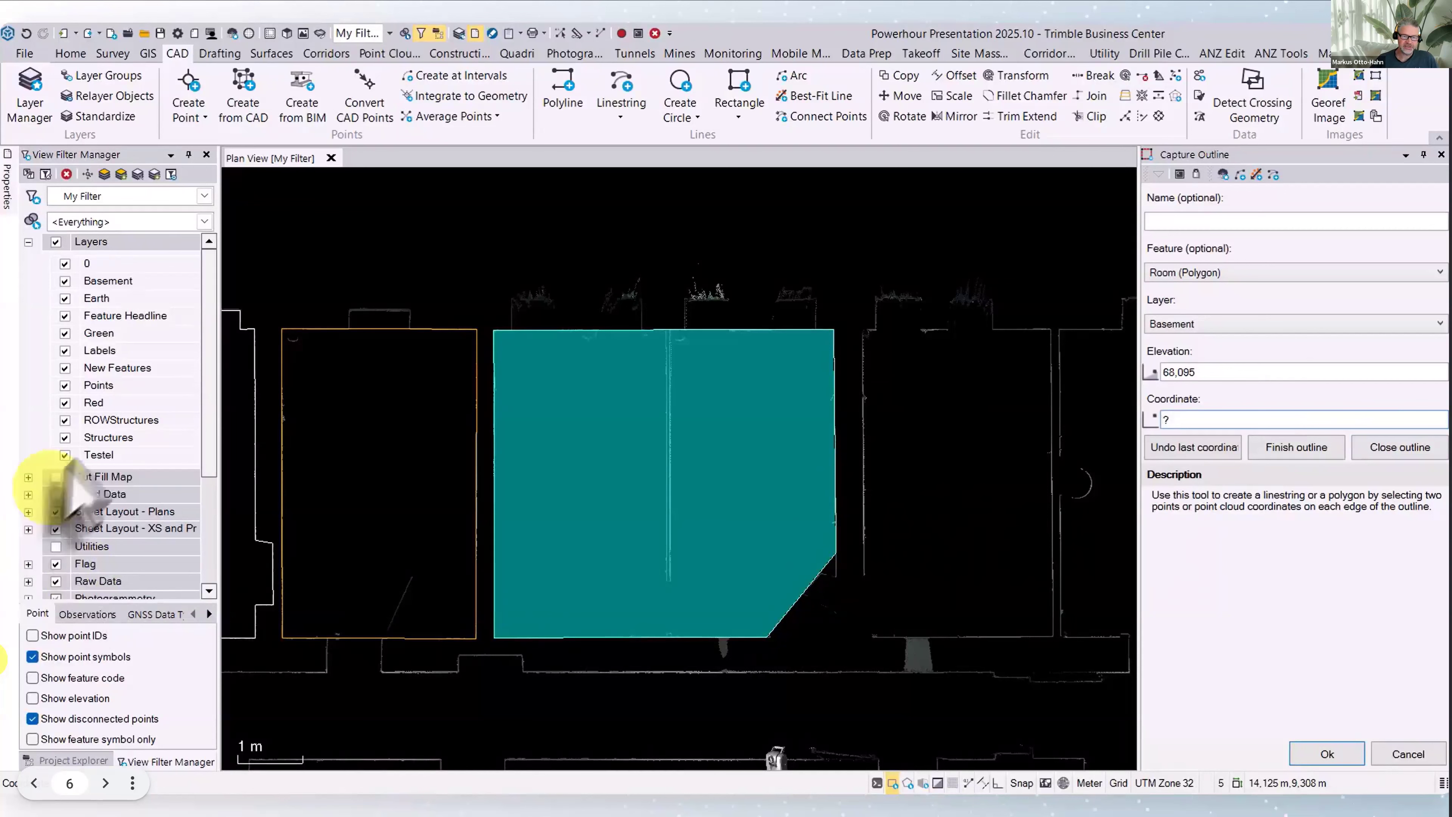
Hide the Scans point cloud regions in the view filter
scroll(80, 497, "down", 2)
left_click(56, 550)
Start a new Room (Polygon) outline from the separate survey points, capturing the top wall through the two upper points
scroll(641, 522, "down", 2)
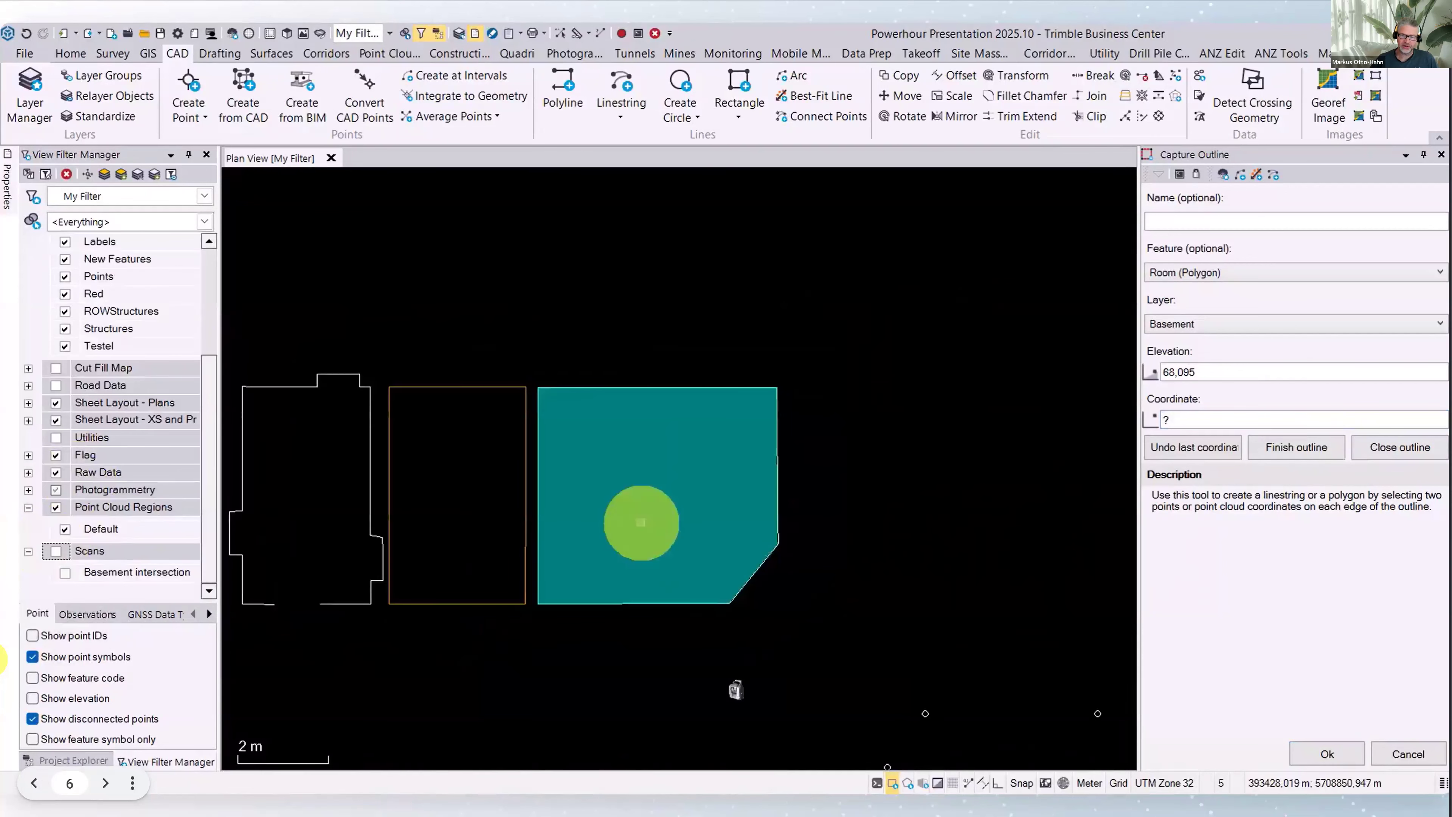
middle_click_drag(684, 578, 472, 288)
scroll(739, 551, "up", 1)
middle_click_drag(848, 590, 649, 470)
scroll(641, 420, "up", 1)
mouse_move(641, 420)
middle_mouse_down()
mouse_move(657, 477)
mouse_move(644, 476)
middle_mouse_up()
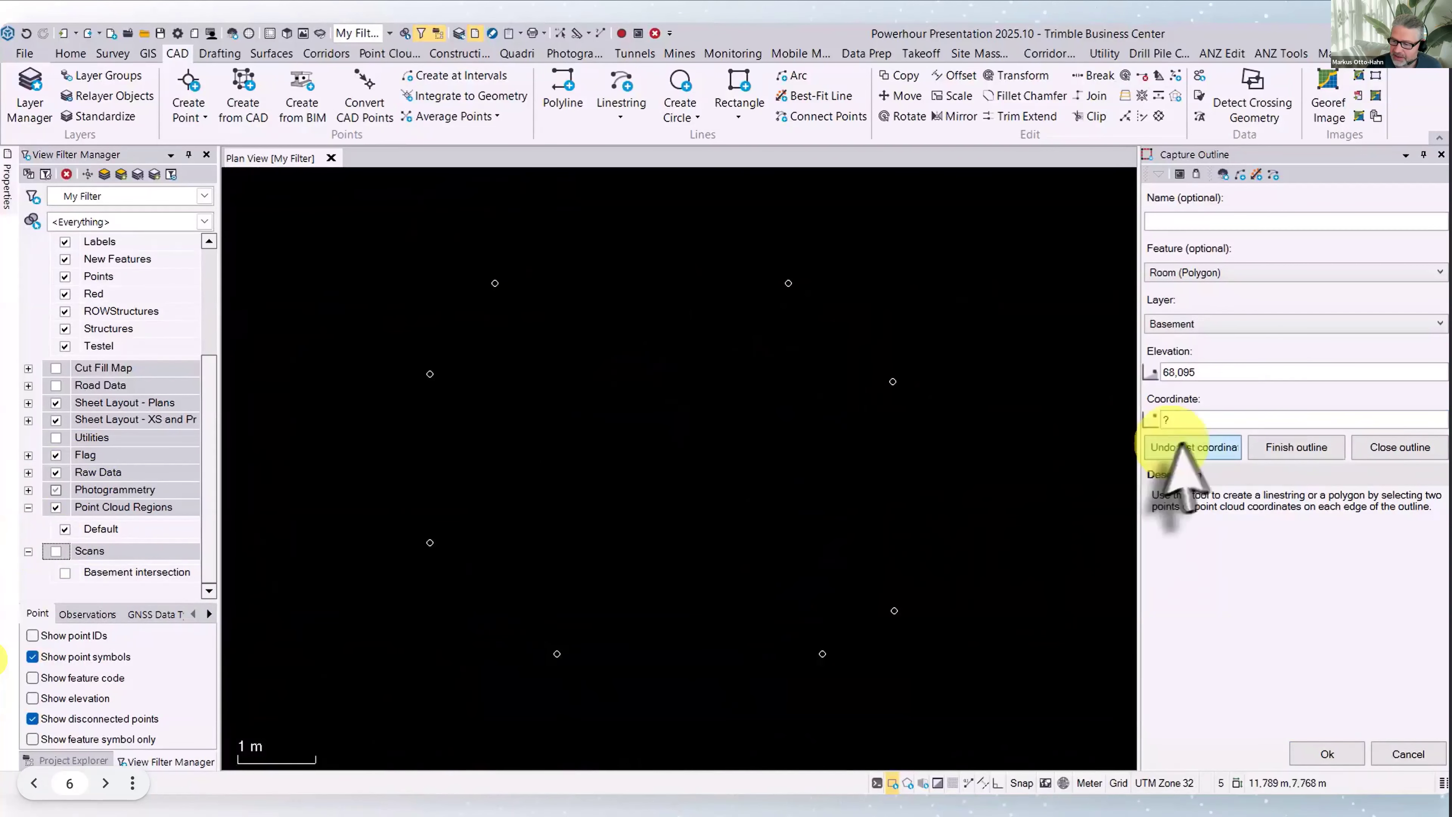
left_click(1194, 414)
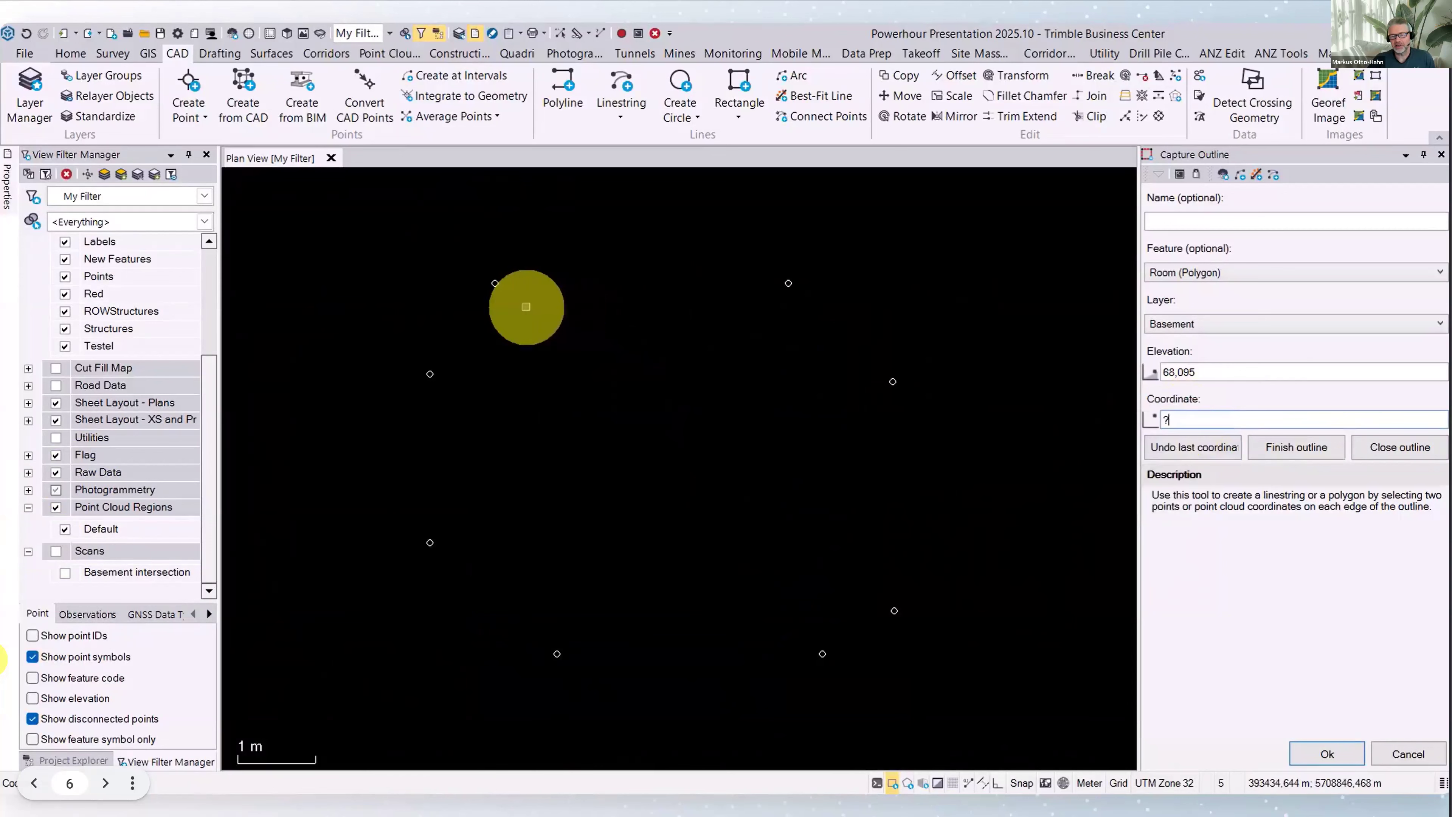
left_click(495, 284)
left_click(788, 283)
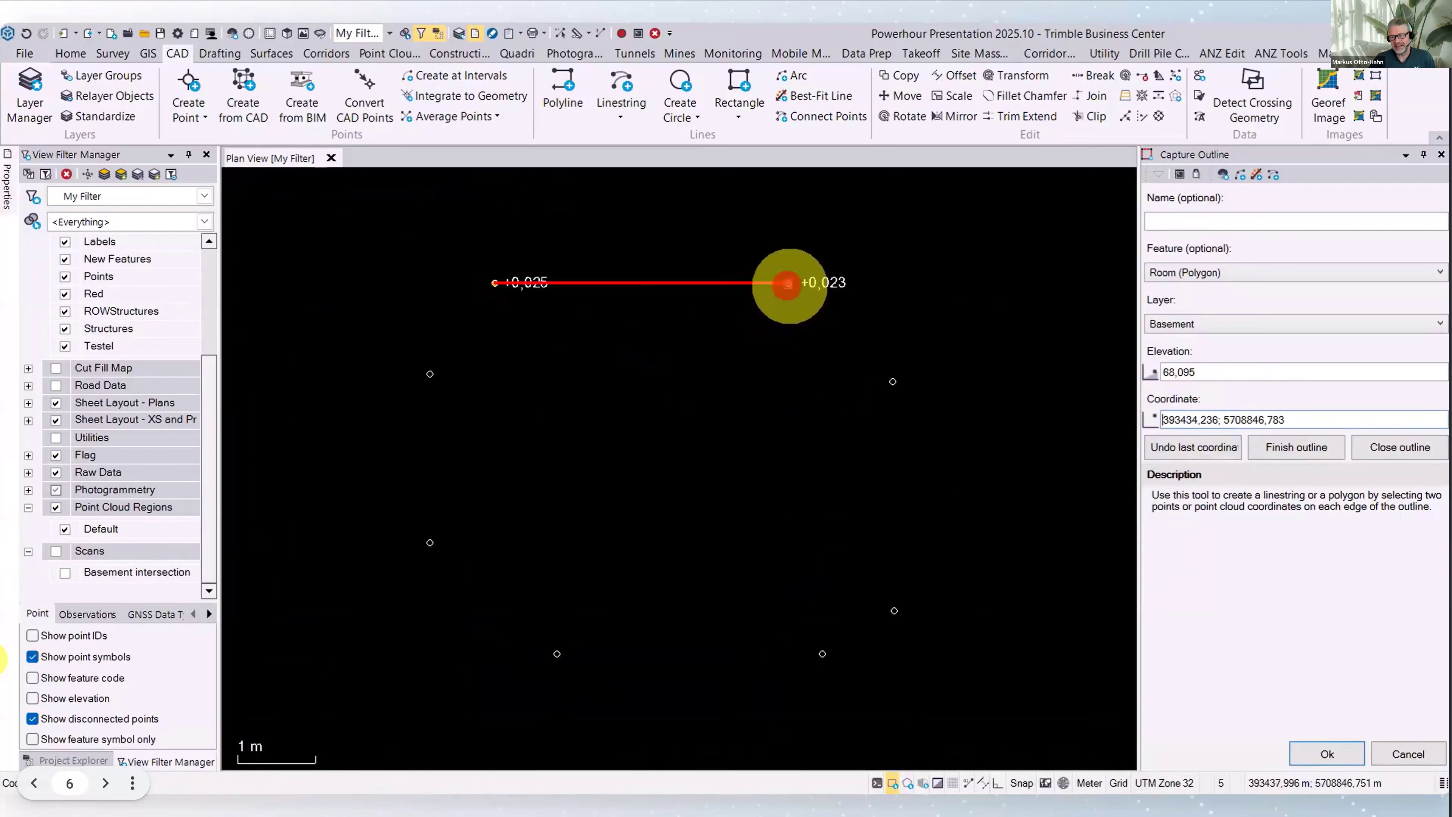
Capture the right wall through its two survey points and the bottom wall through the two lower points
left_click(892, 382)
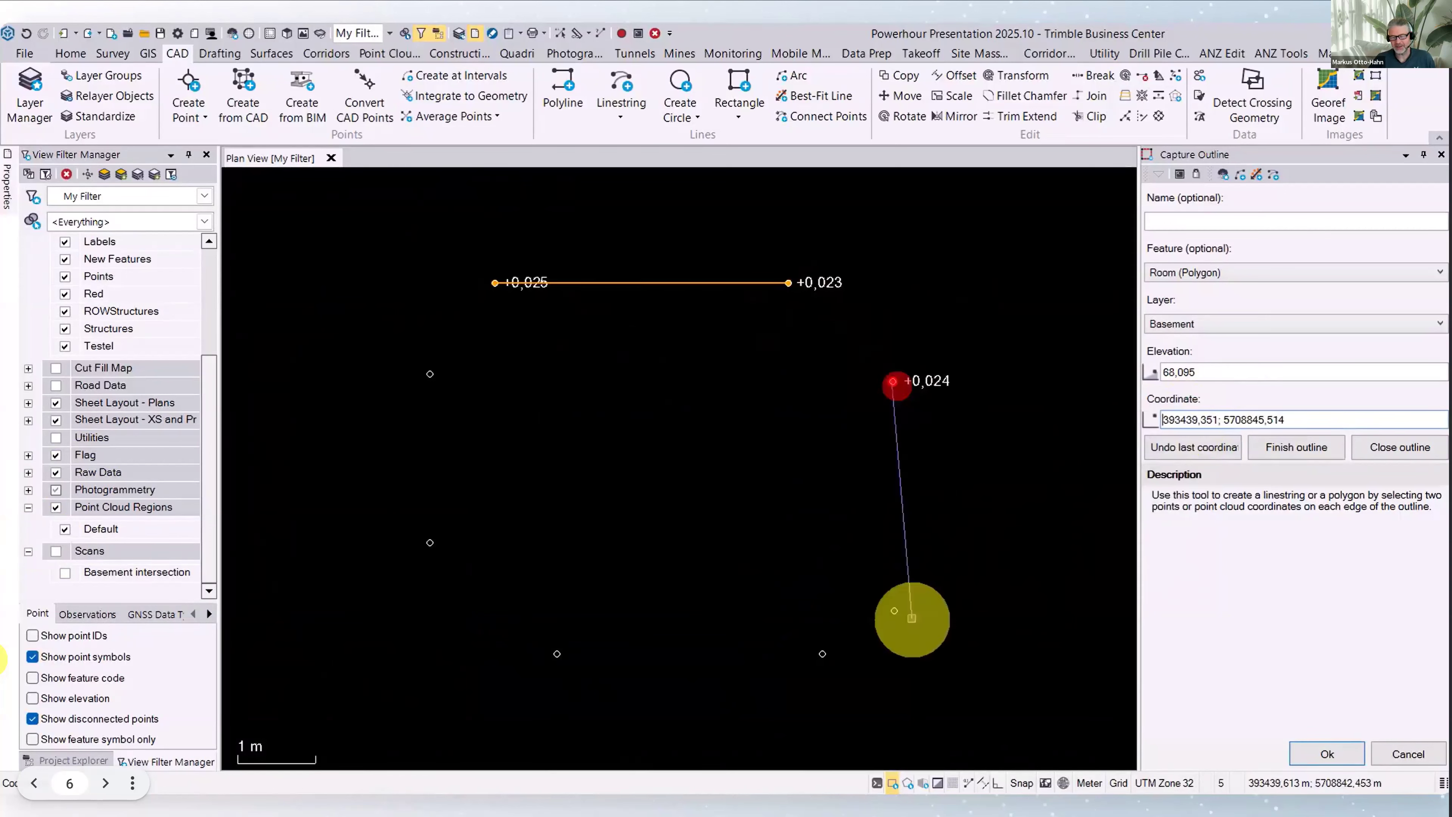
left_click(894, 610)
left_click(822, 653)
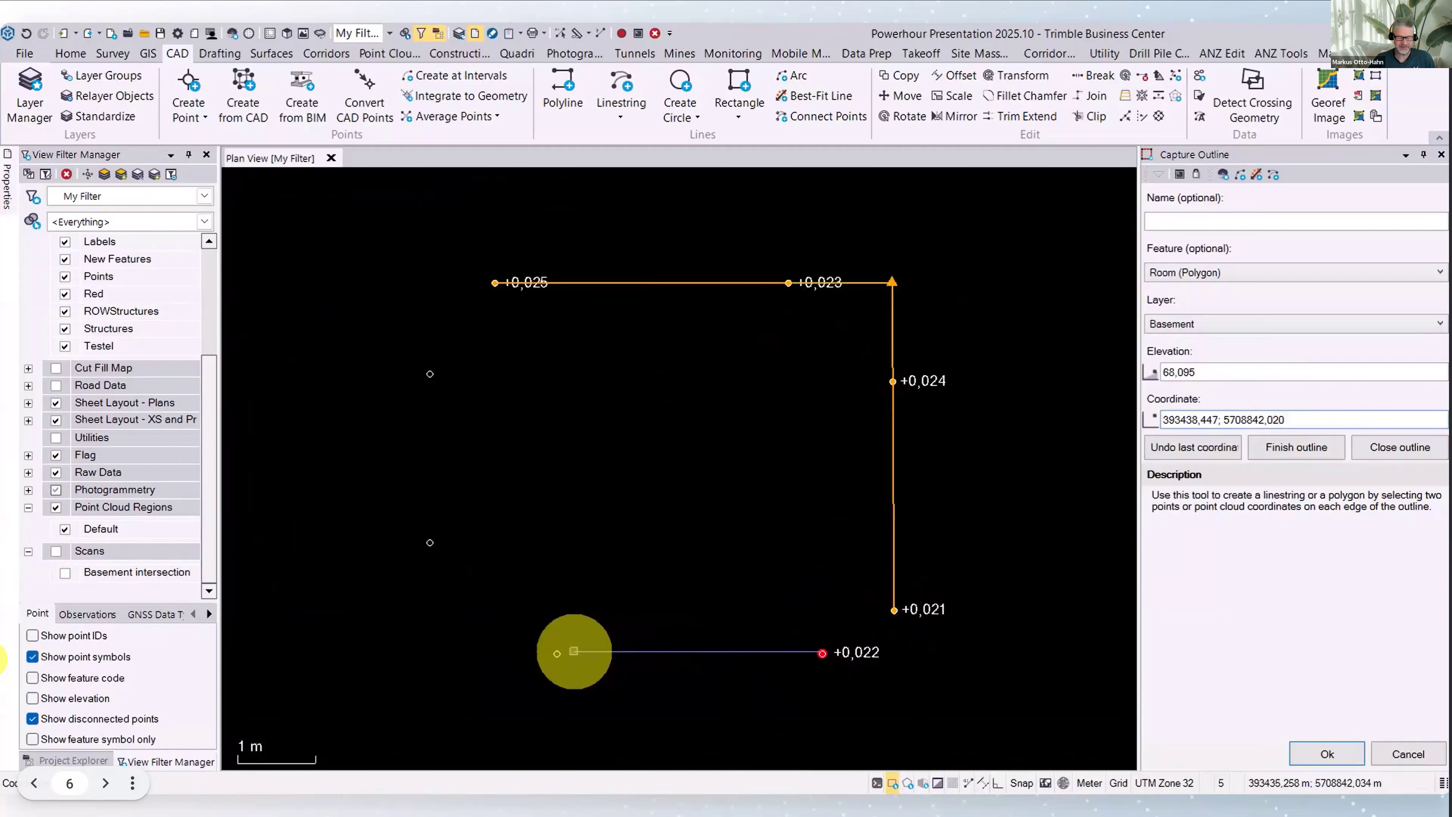
left_click(557, 653)
Capture the left wall through its two survey points and close the outline as a room polygon
left_click(430, 543)
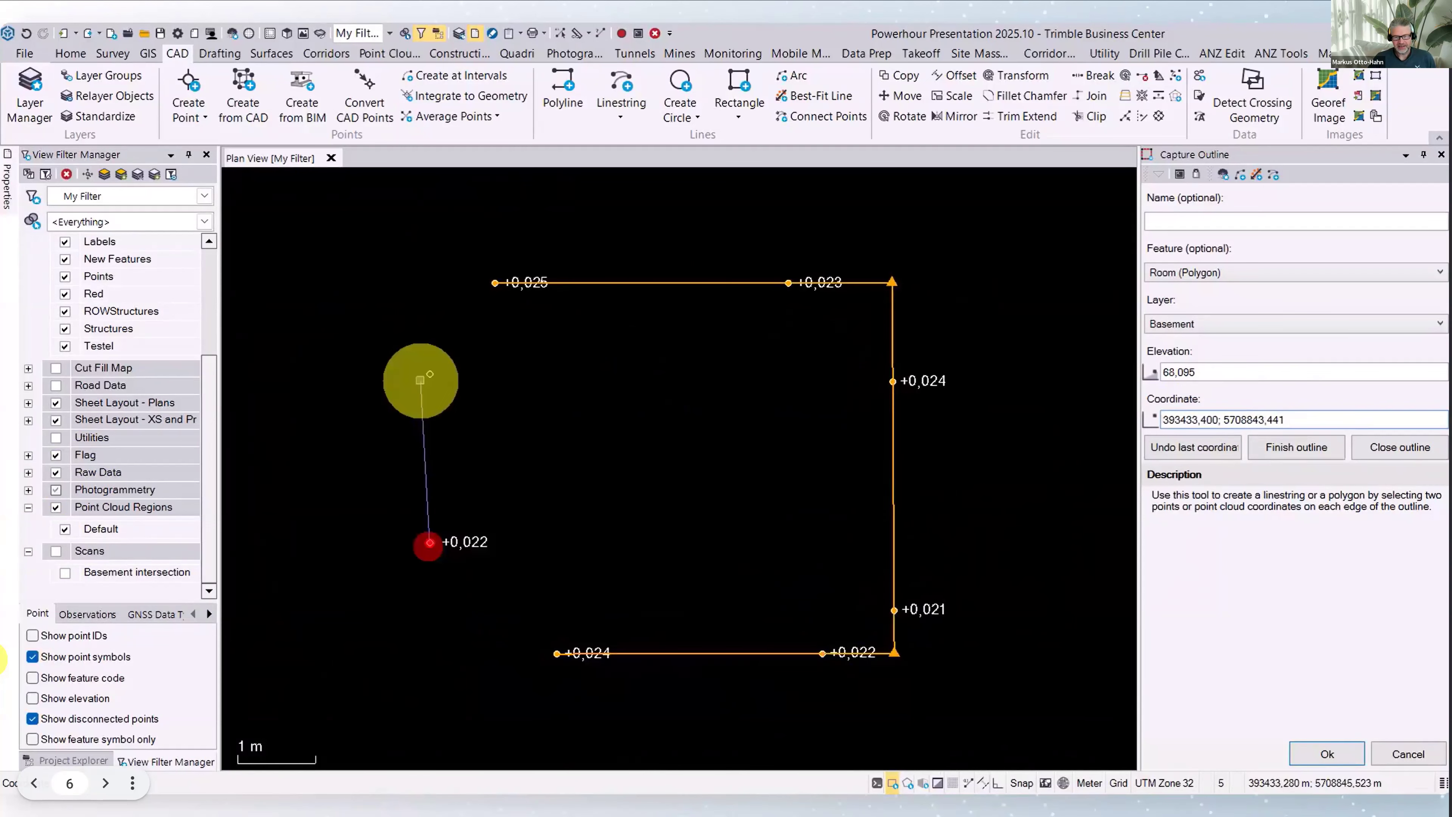
left_click(429, 373)
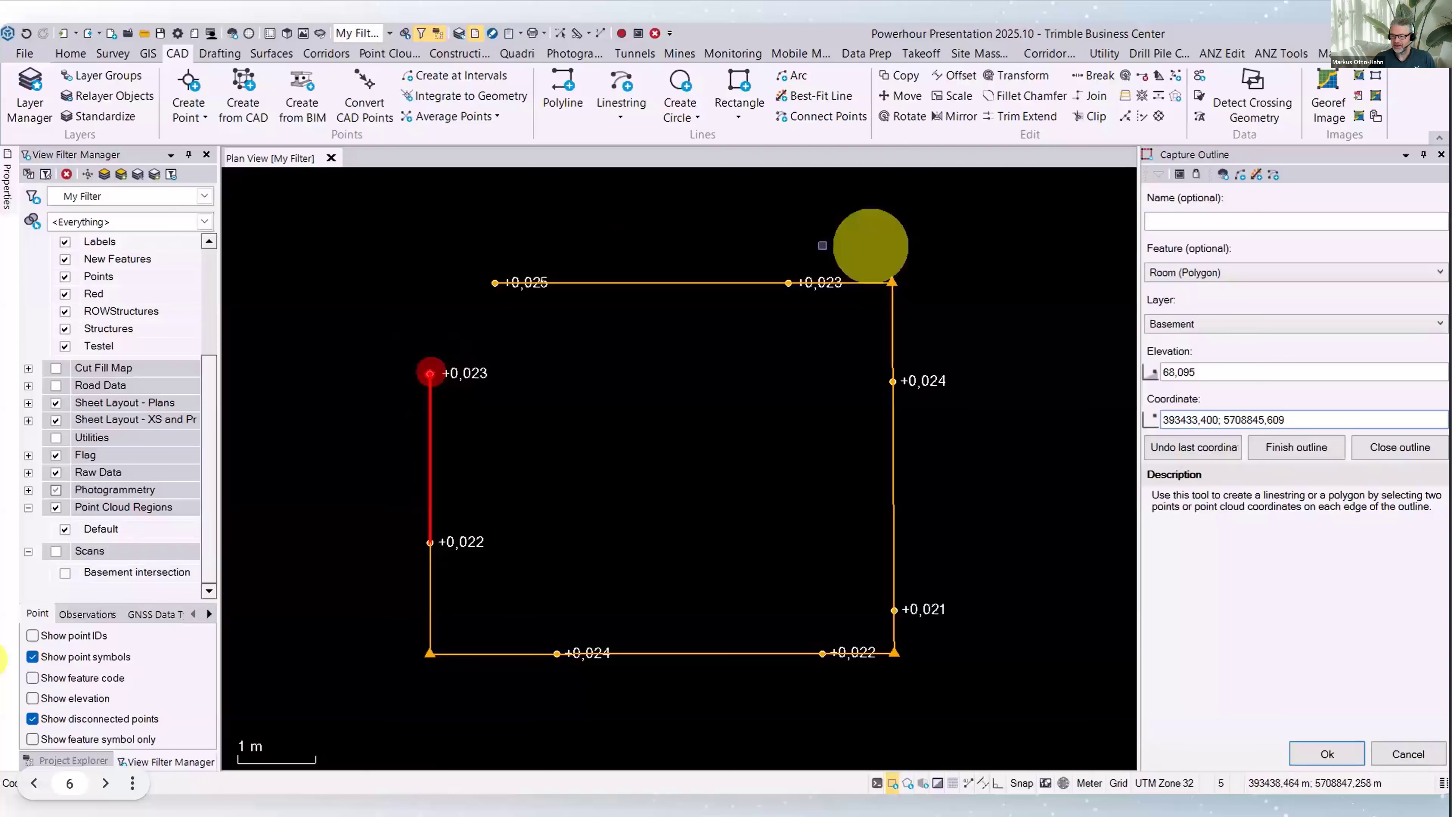
left_click(1401, 448)
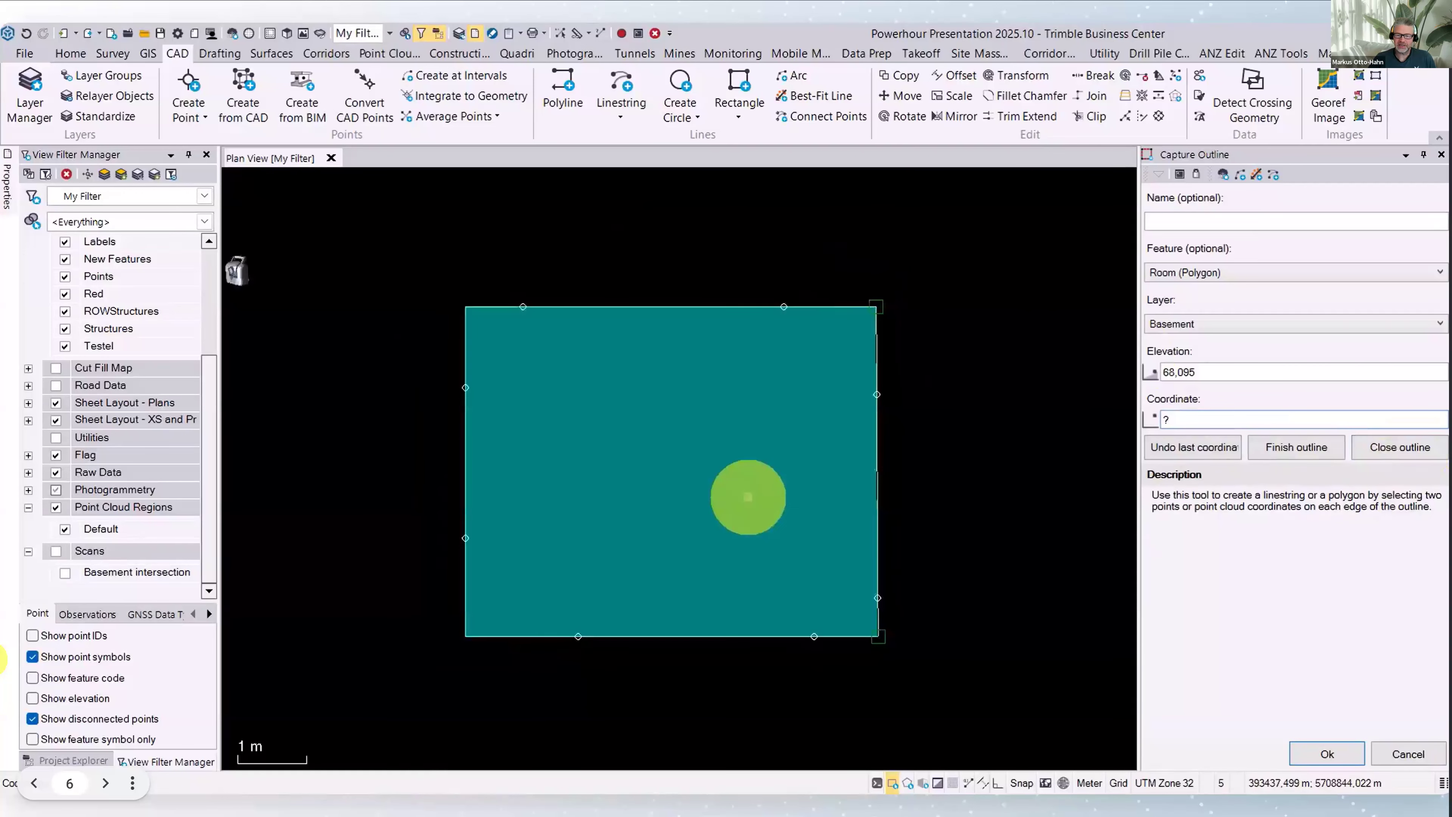
Label the three closed room outlines as polygons, using the Room polygon label style on the Labels layer
scroll(747, 496, "down", 2)
middle_click_drag(671, 476, 795, 624)
scroll(794, 617, "down", 2)
middle_click_drag(567, 567, 643, 541)
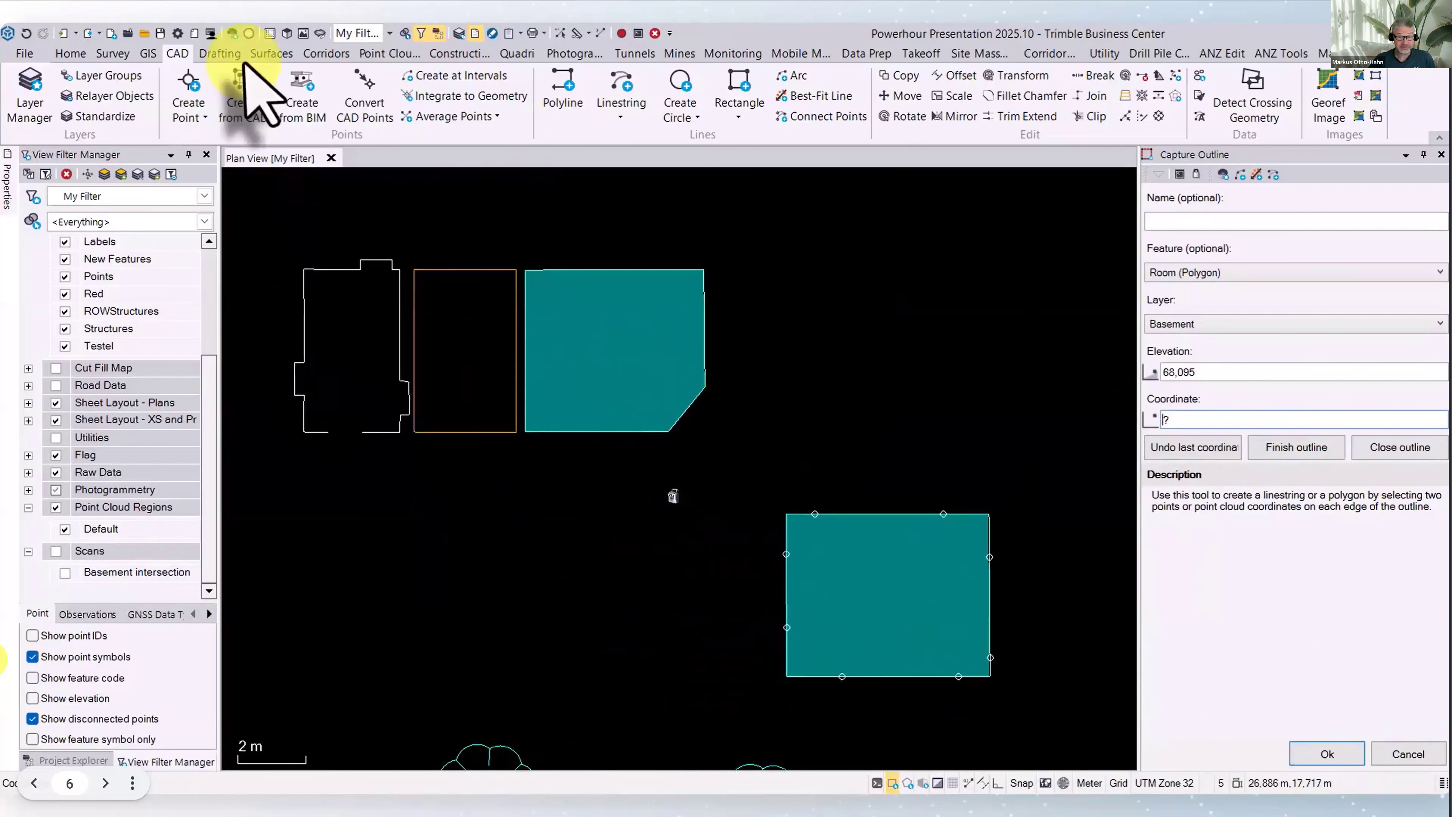
left_click(226, 55)
left_click(286, 117)
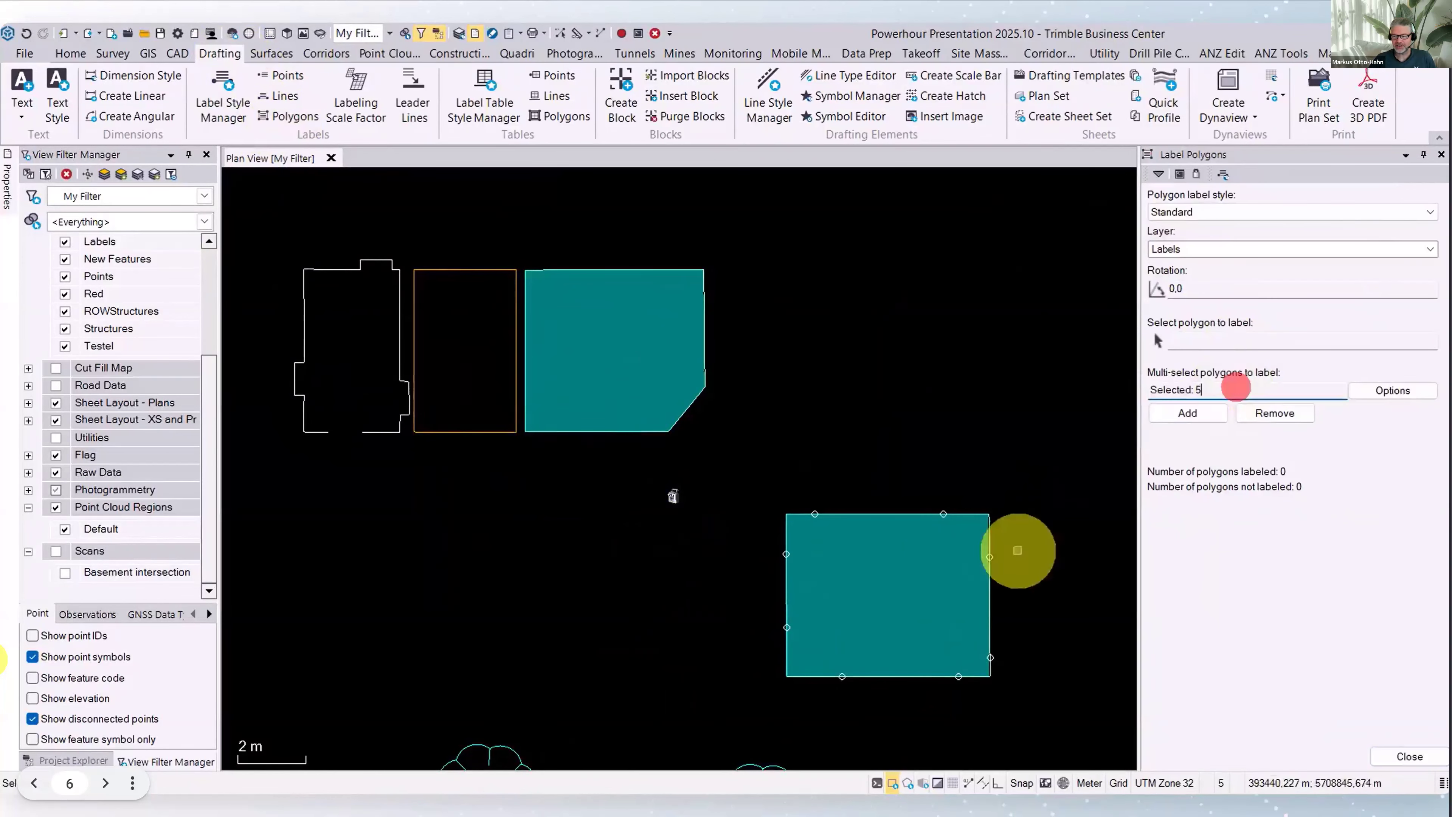
left_click_drag(1047, 692, 301, 228)
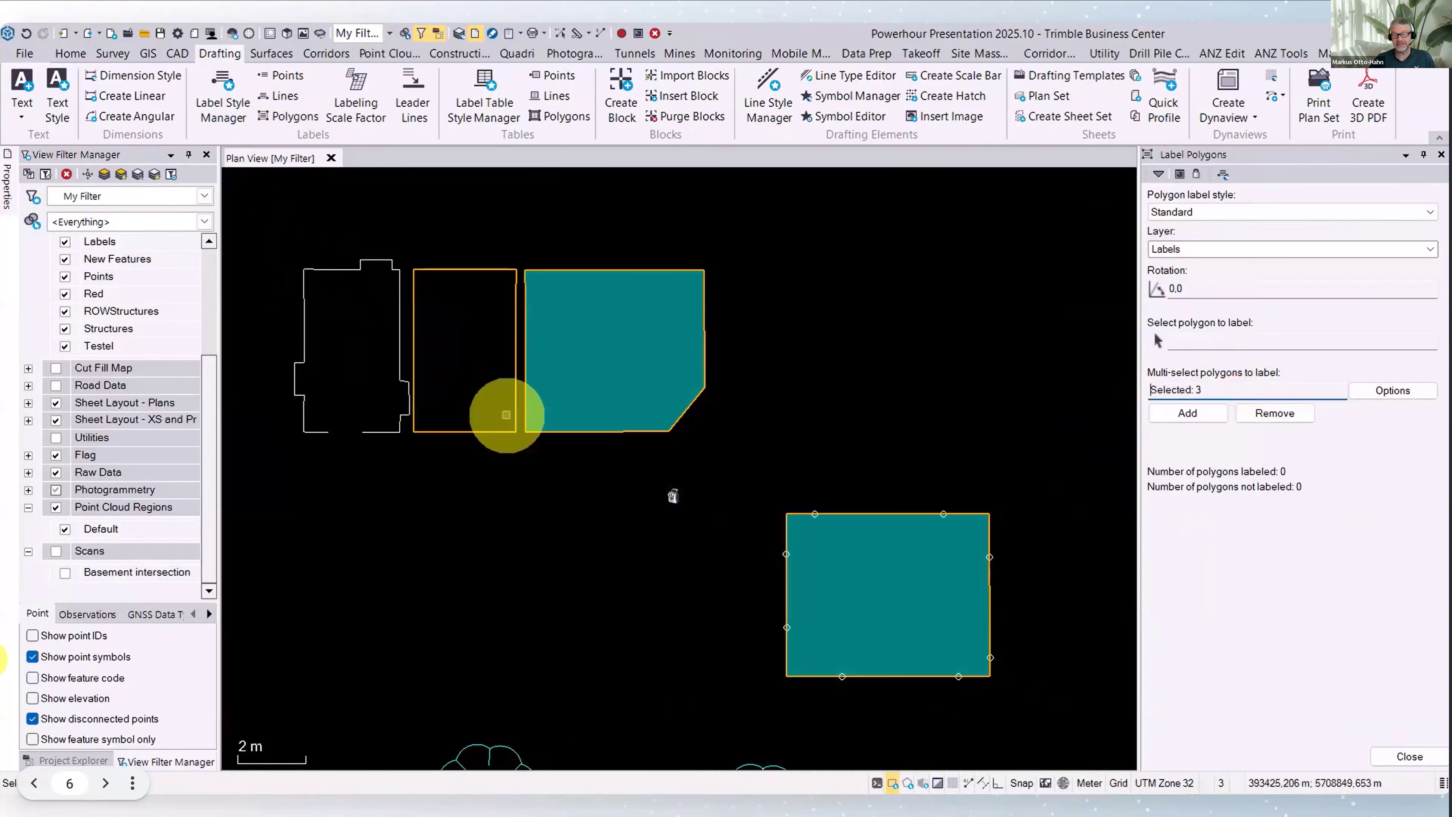
left_click(1293, 213)
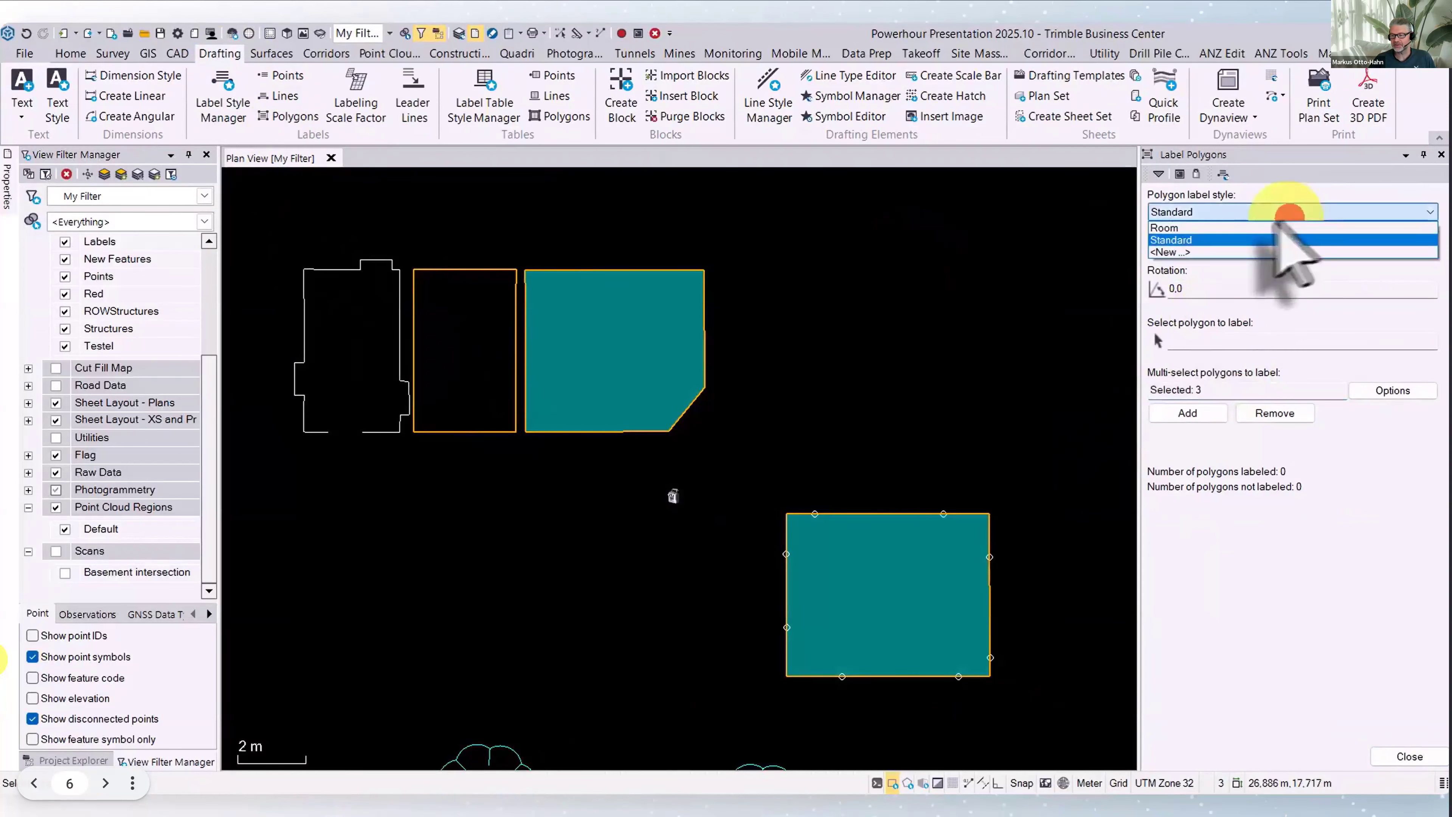
left_click(1237, 229)
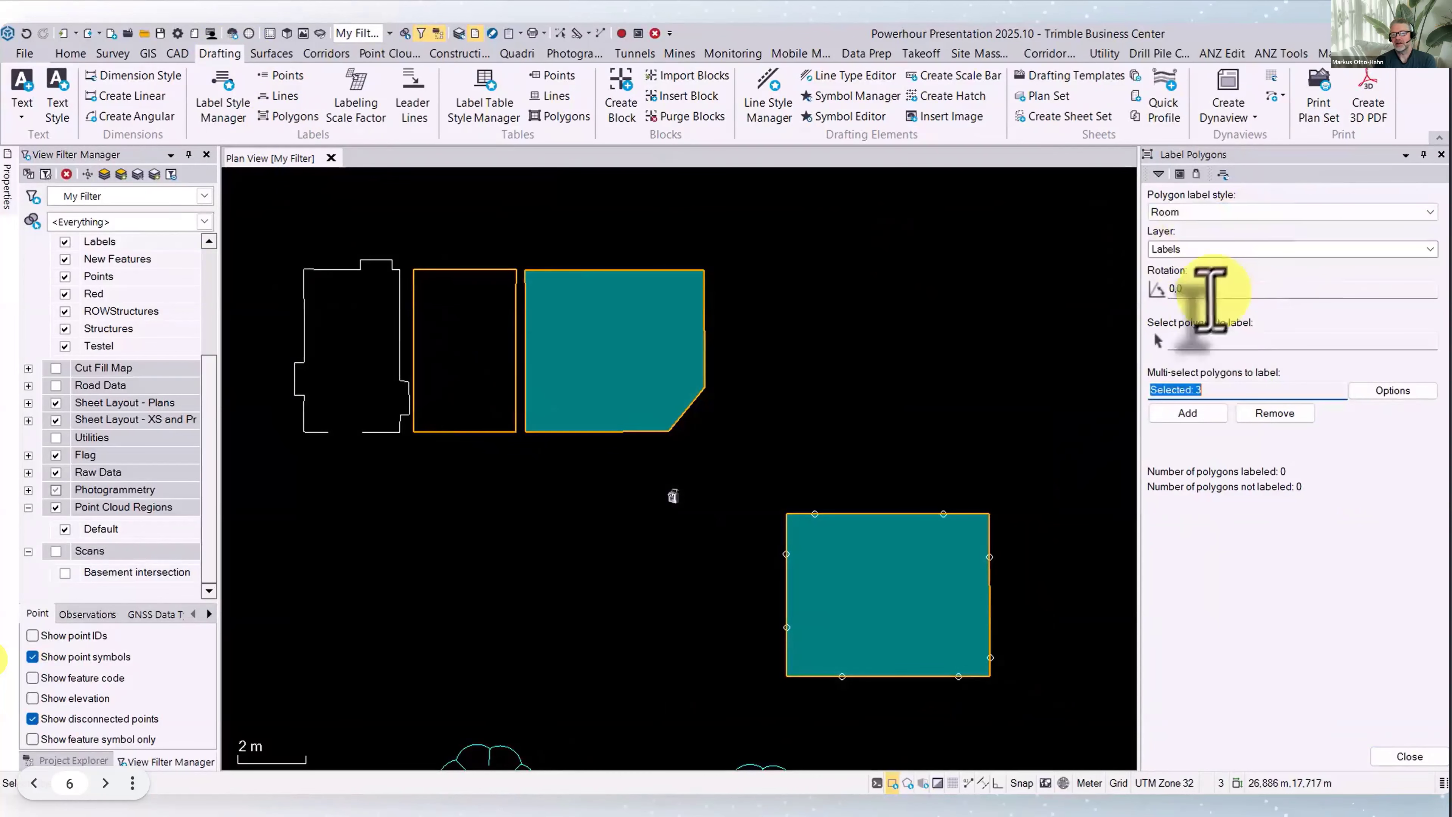
left_click(1203, 414)
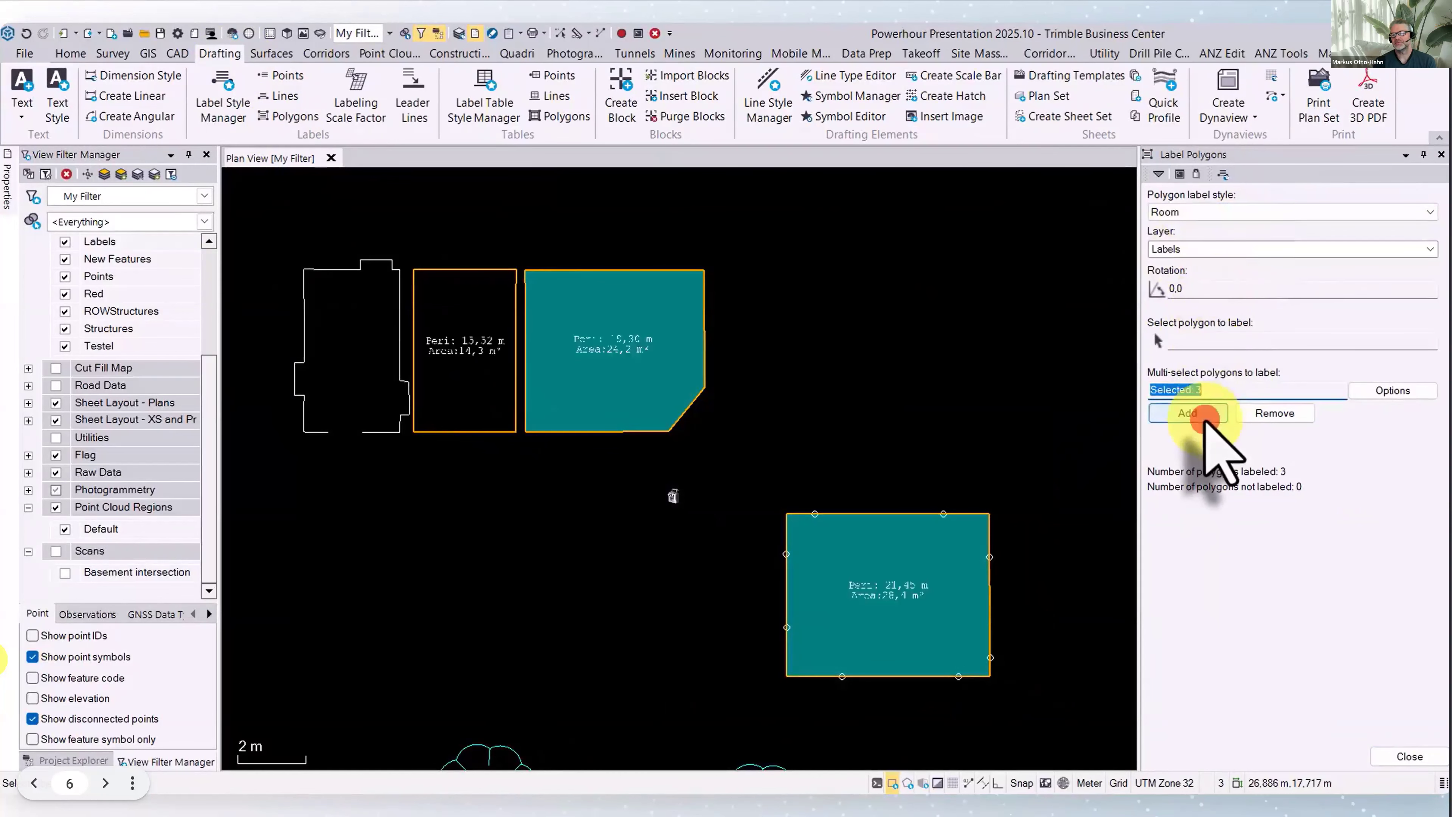
Label the line segments of all four basement outlines with the Wall line label style on the Structures layer
scroll(887, 614, "up", 2)
scroll(908, 600, "up", 2)
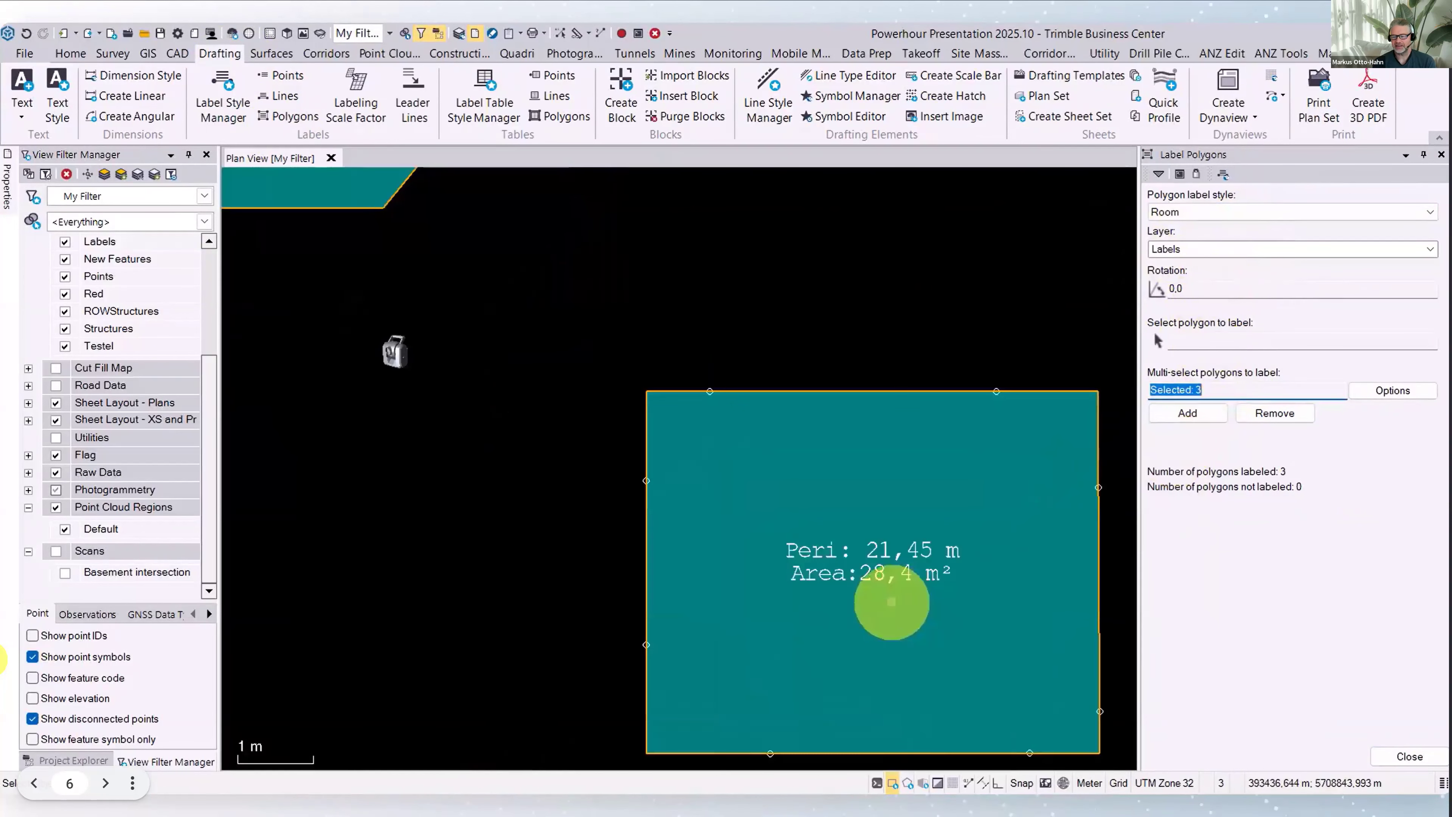
scroll(697, 519, "down", 3)
scroll(625, 448, "down", 2)
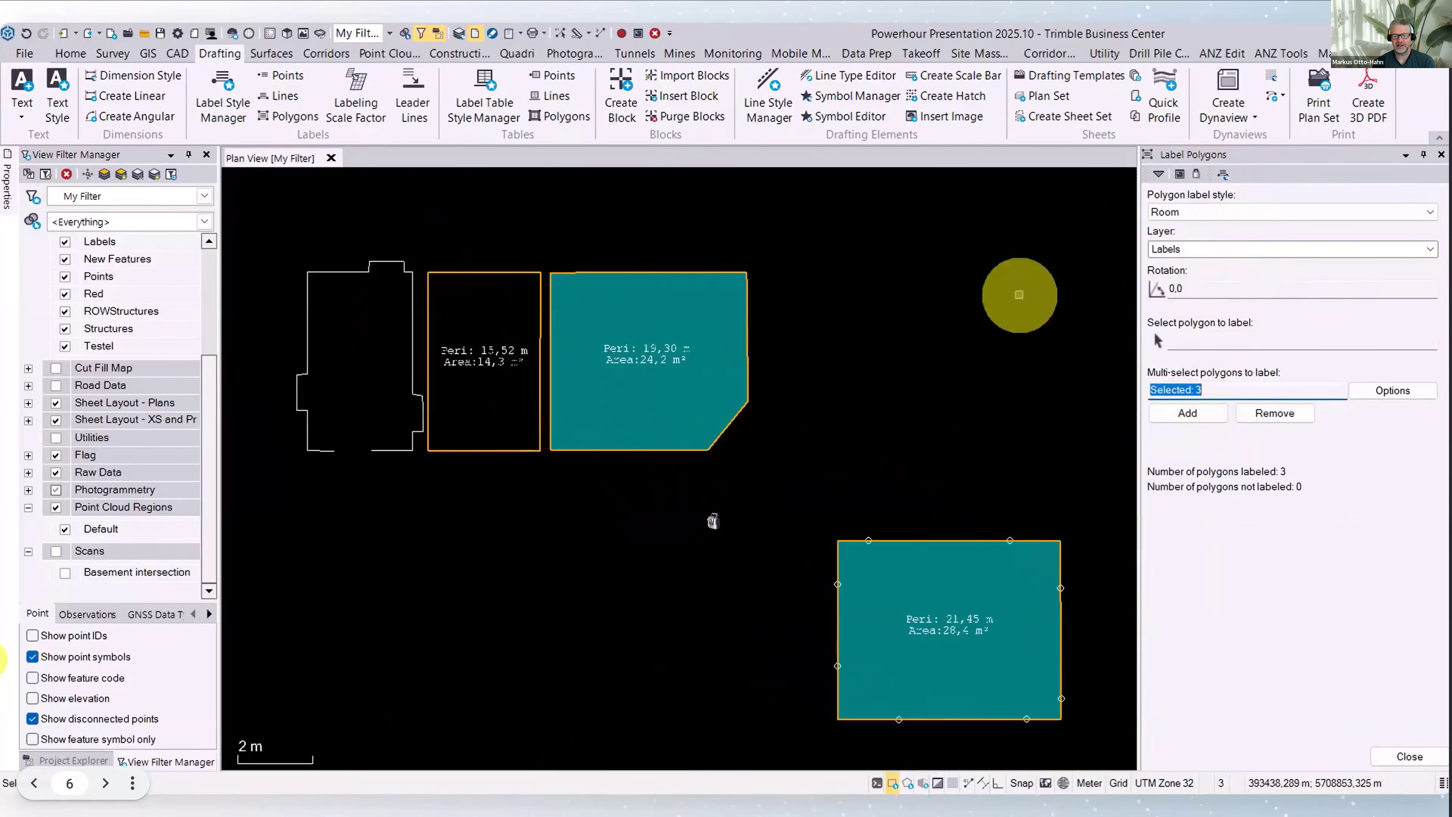
left_click(277, 96)
left_click(1203, 429)
left_click_drag(1100, 739, 318, 199)
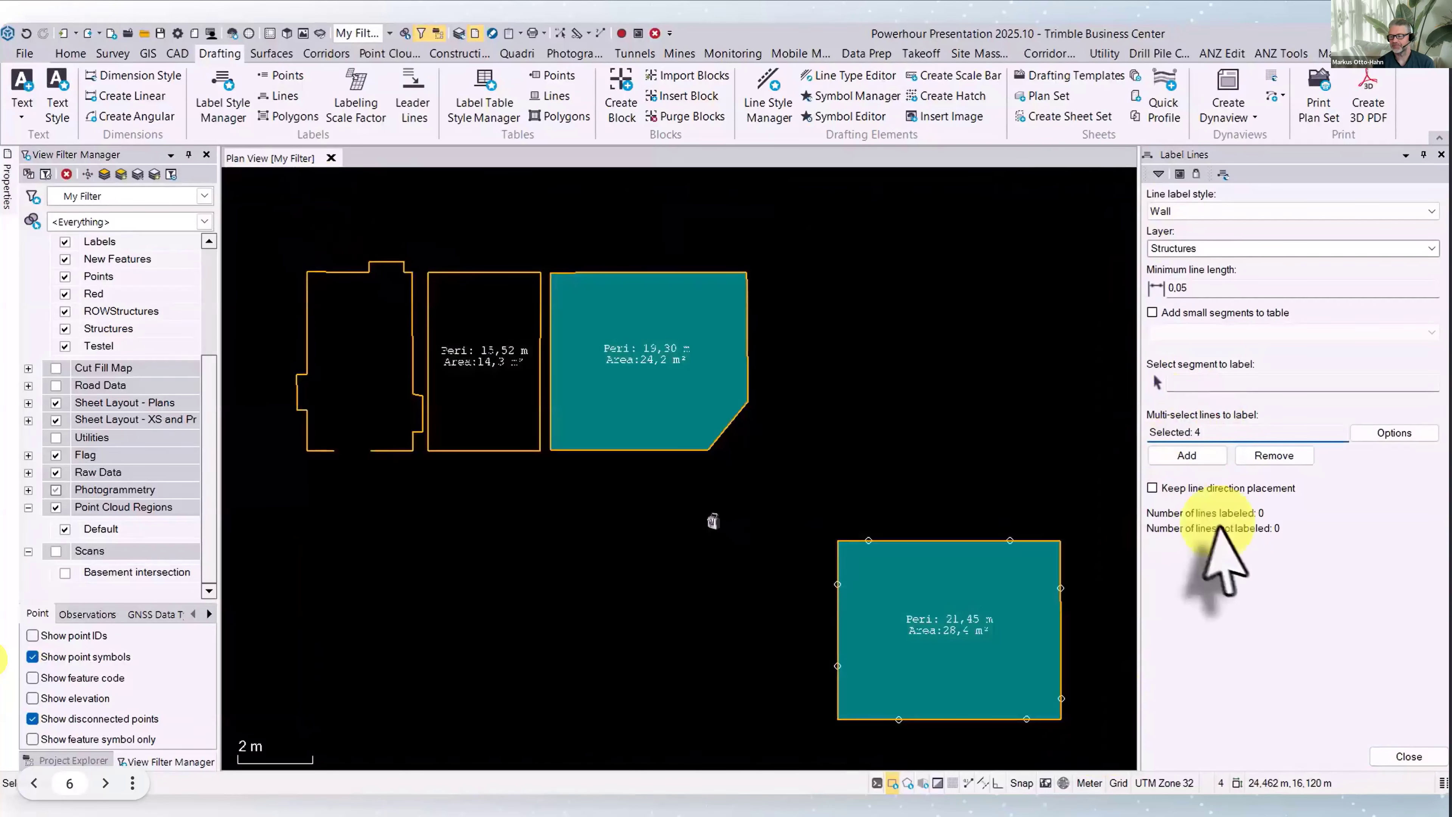
left_click(1195, 458)
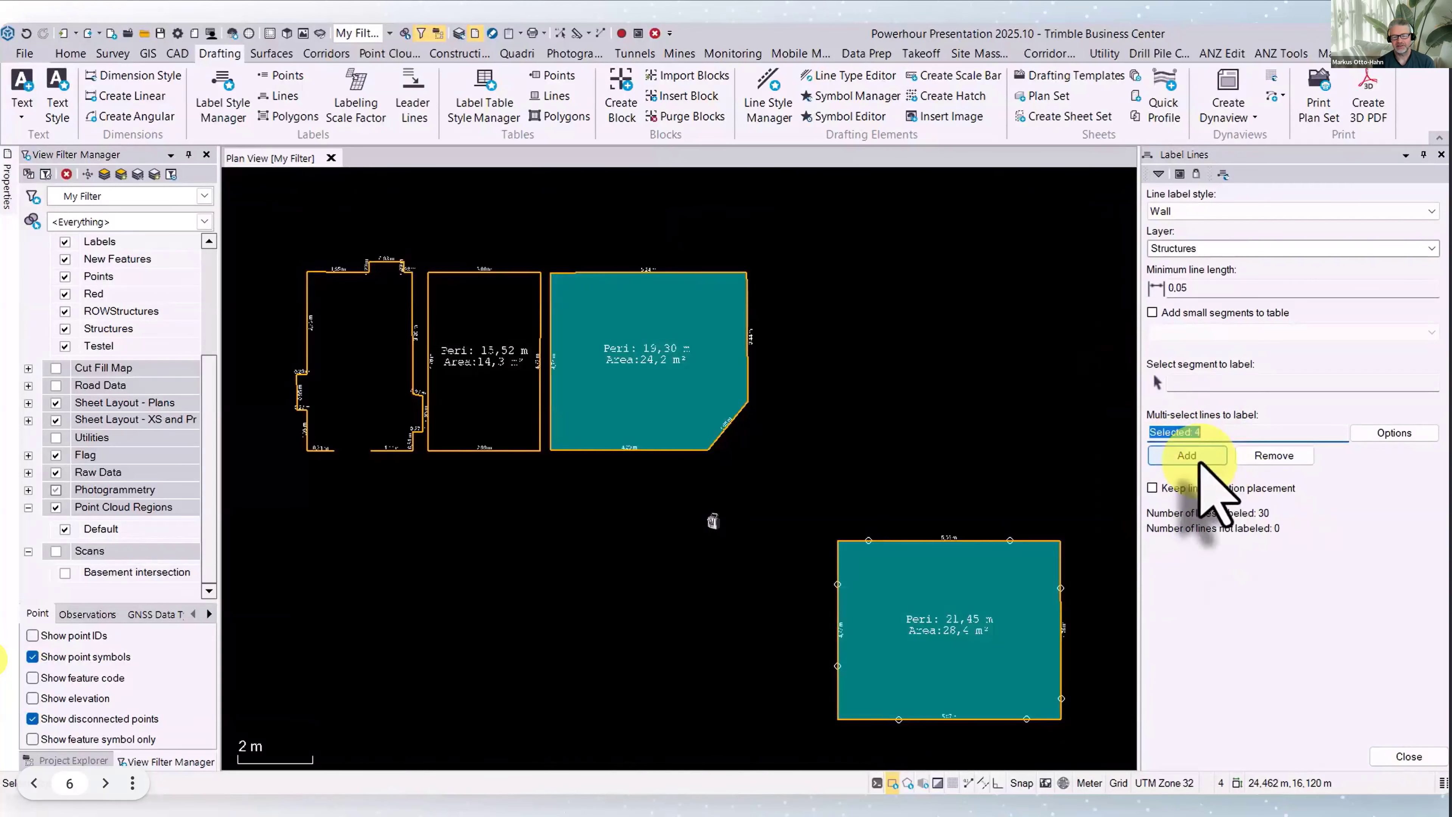
Examine the wall length labels along the open outline and the neighbouring rooms
scroll(508, 408, "up", 6)
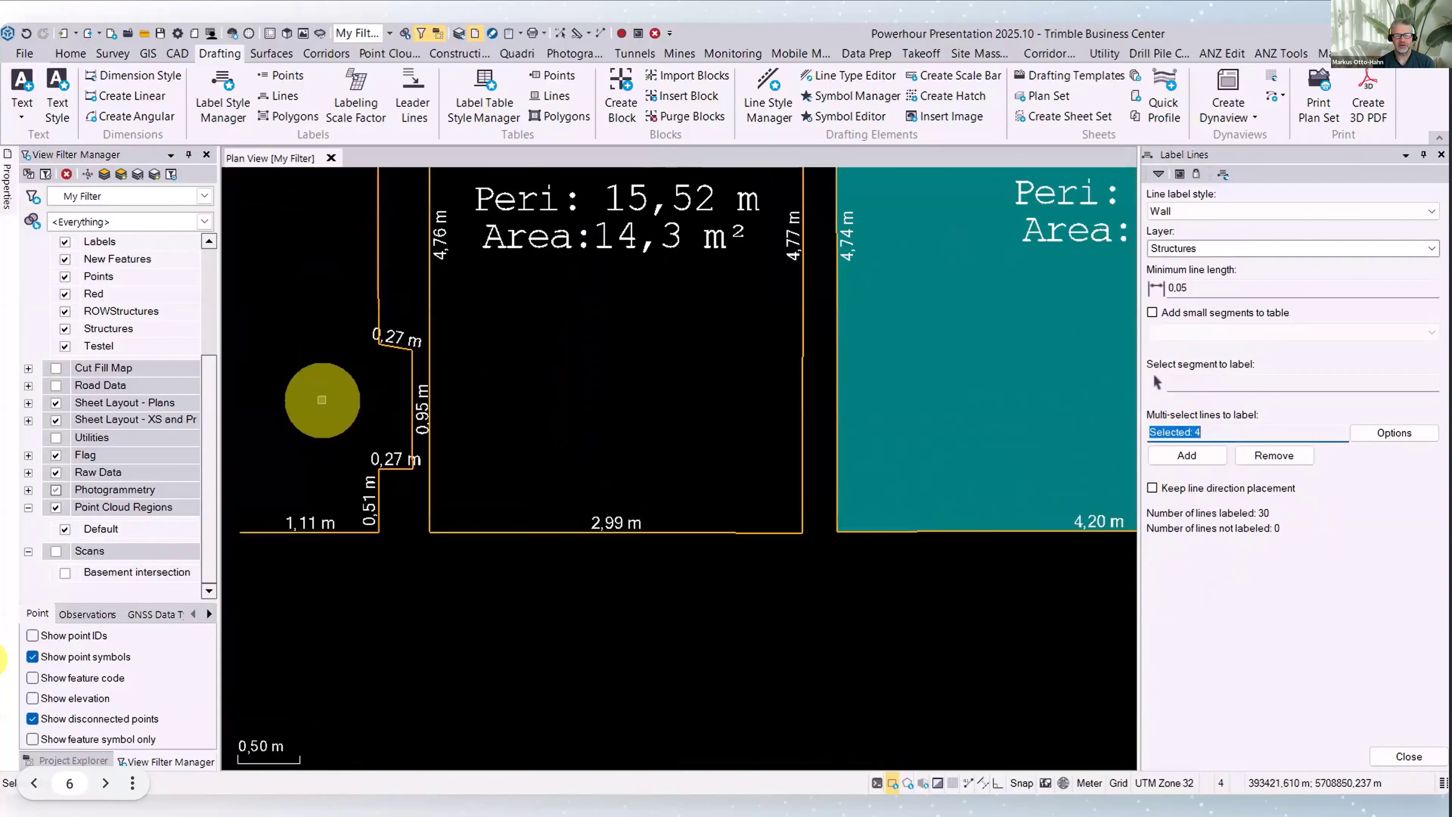
middle_click_drag(322, 400, 664, 396)
middle_click_drag(531, 390, 617, 470)
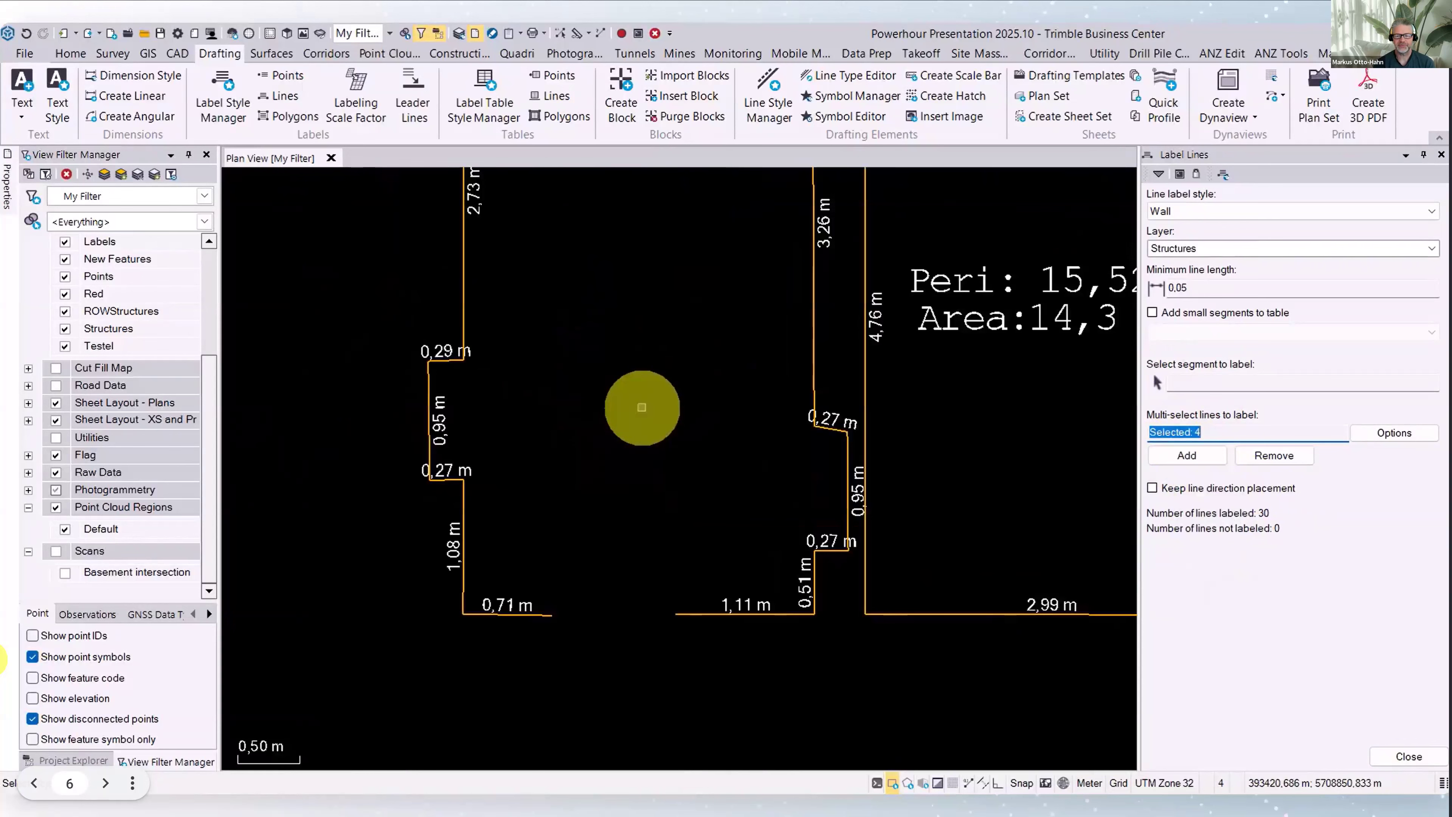
scroll(636, 399, "down", 2)
middle_click_drag(674, 370, 476, 465)
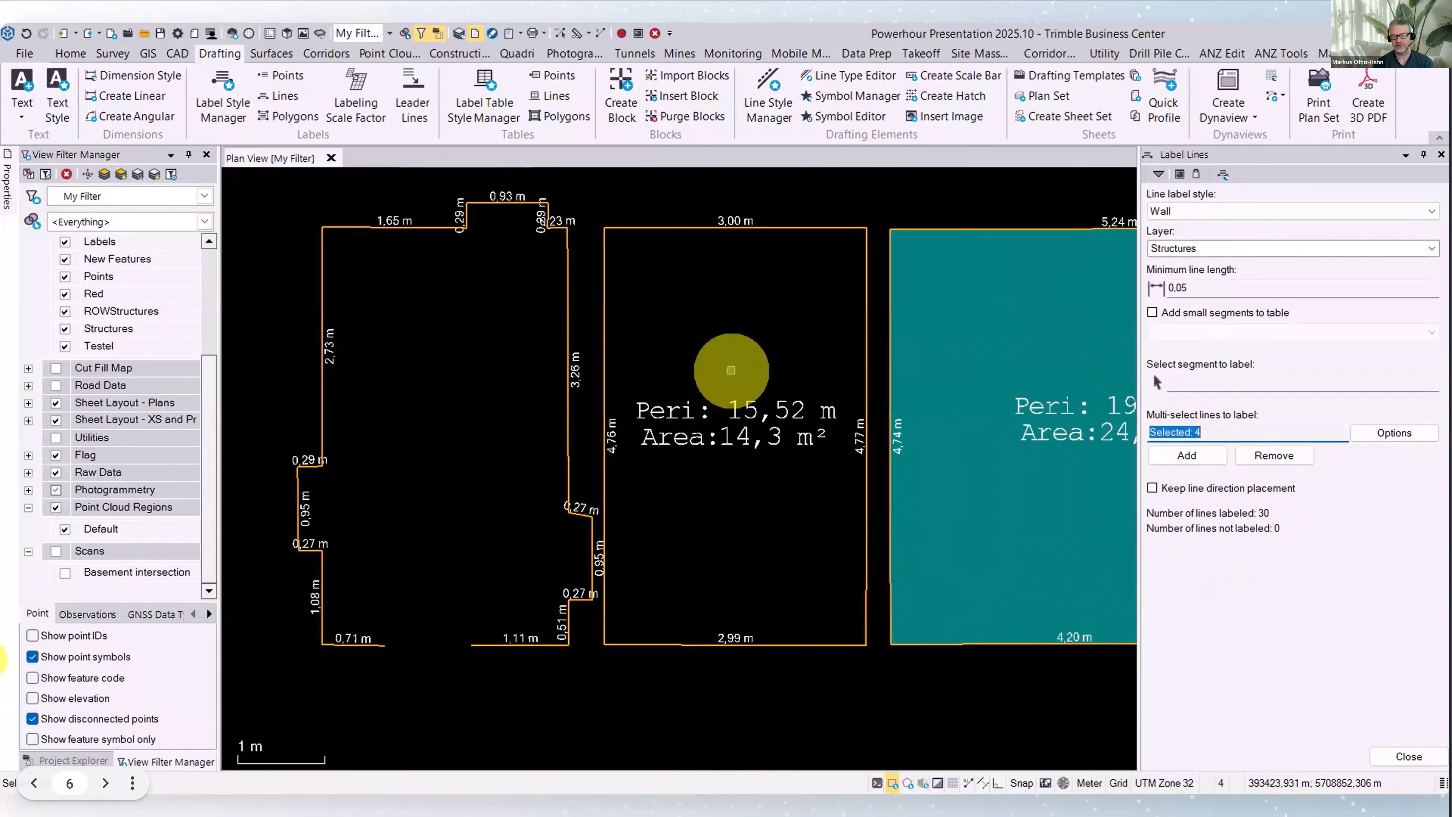
middle_click_drag(731, 370, 566, 391)
scroll(609, 412, "down", 2)
middle_click_drag(648, 425, 531, 280)
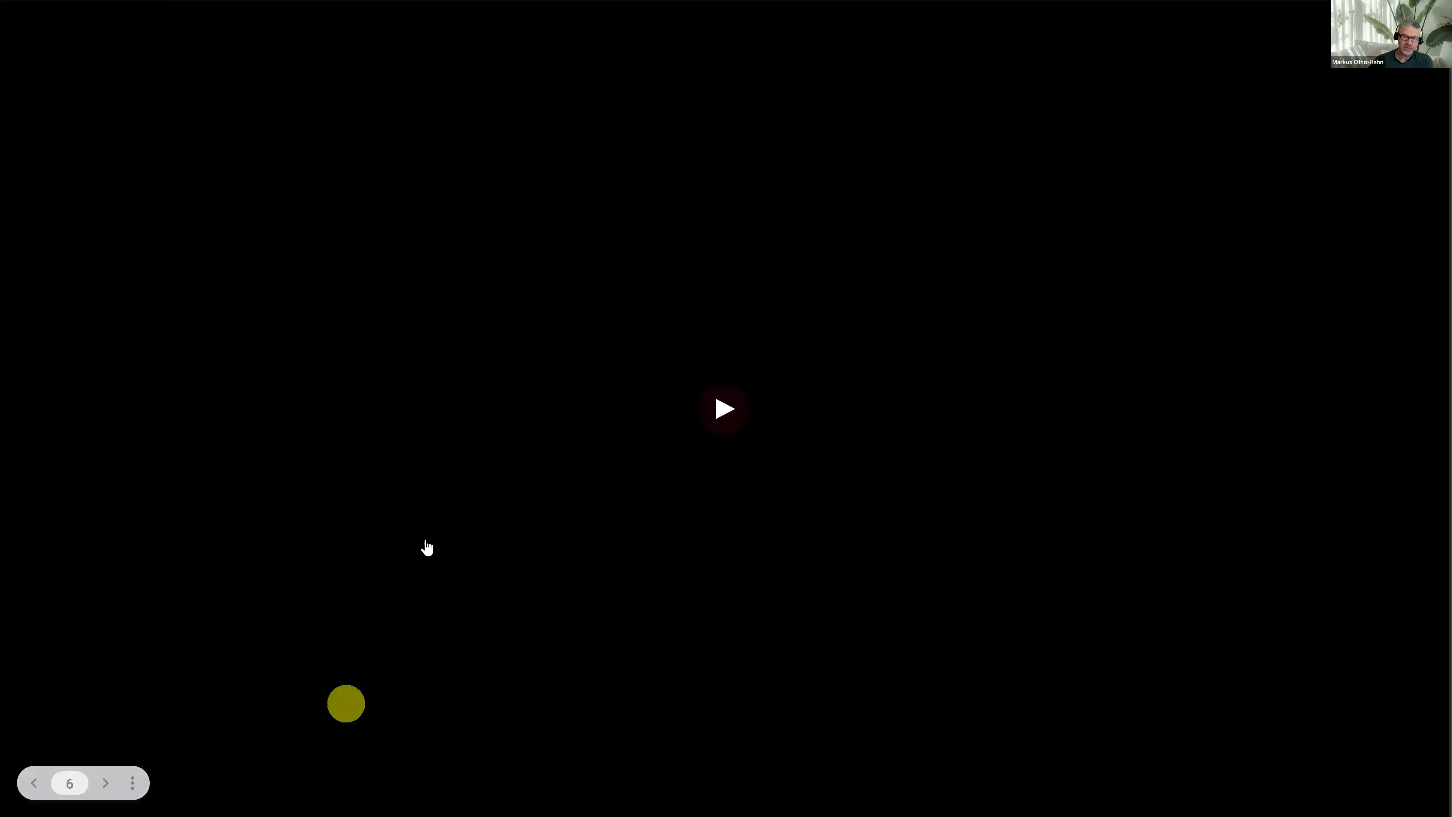
key("Right")
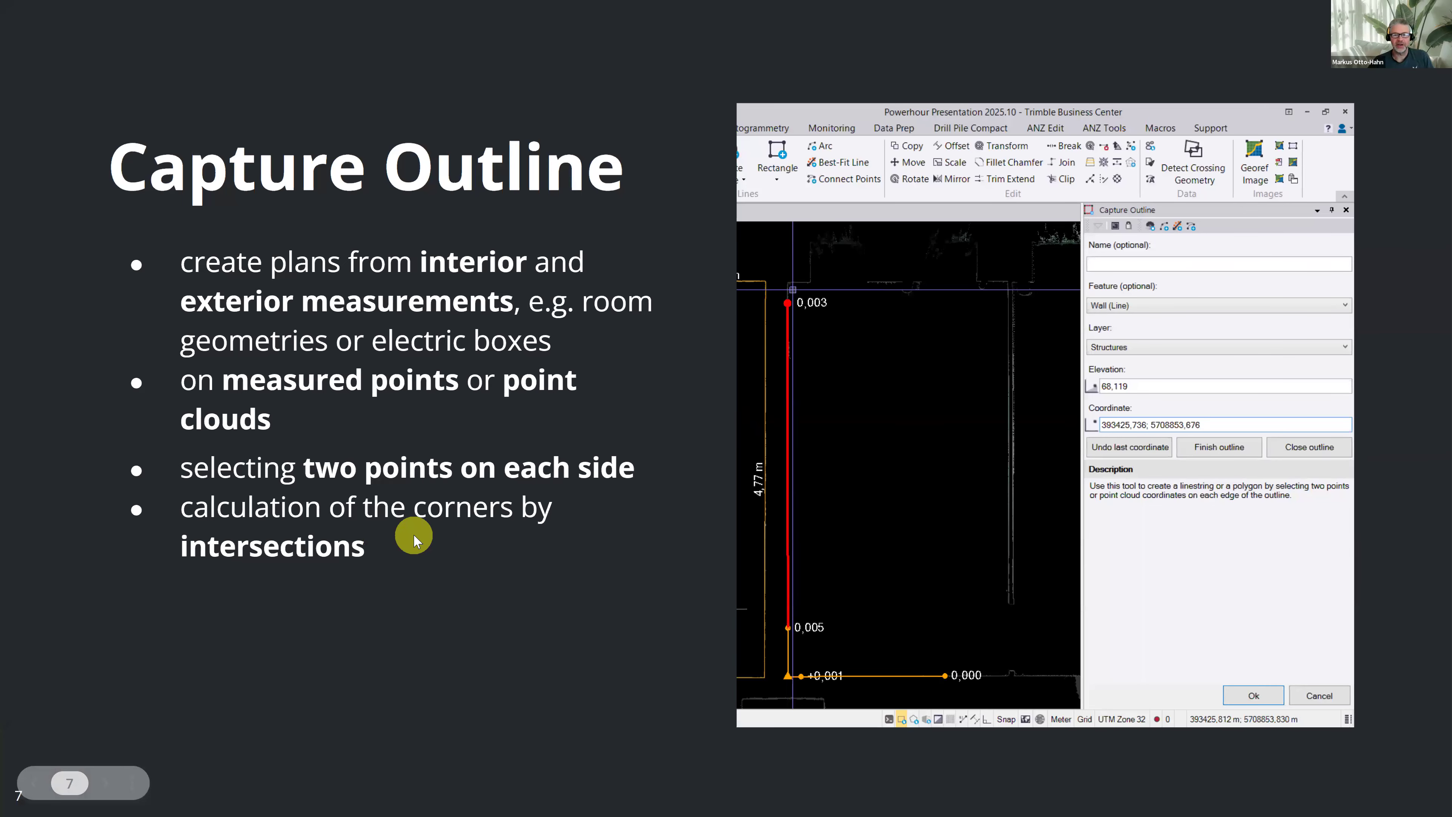
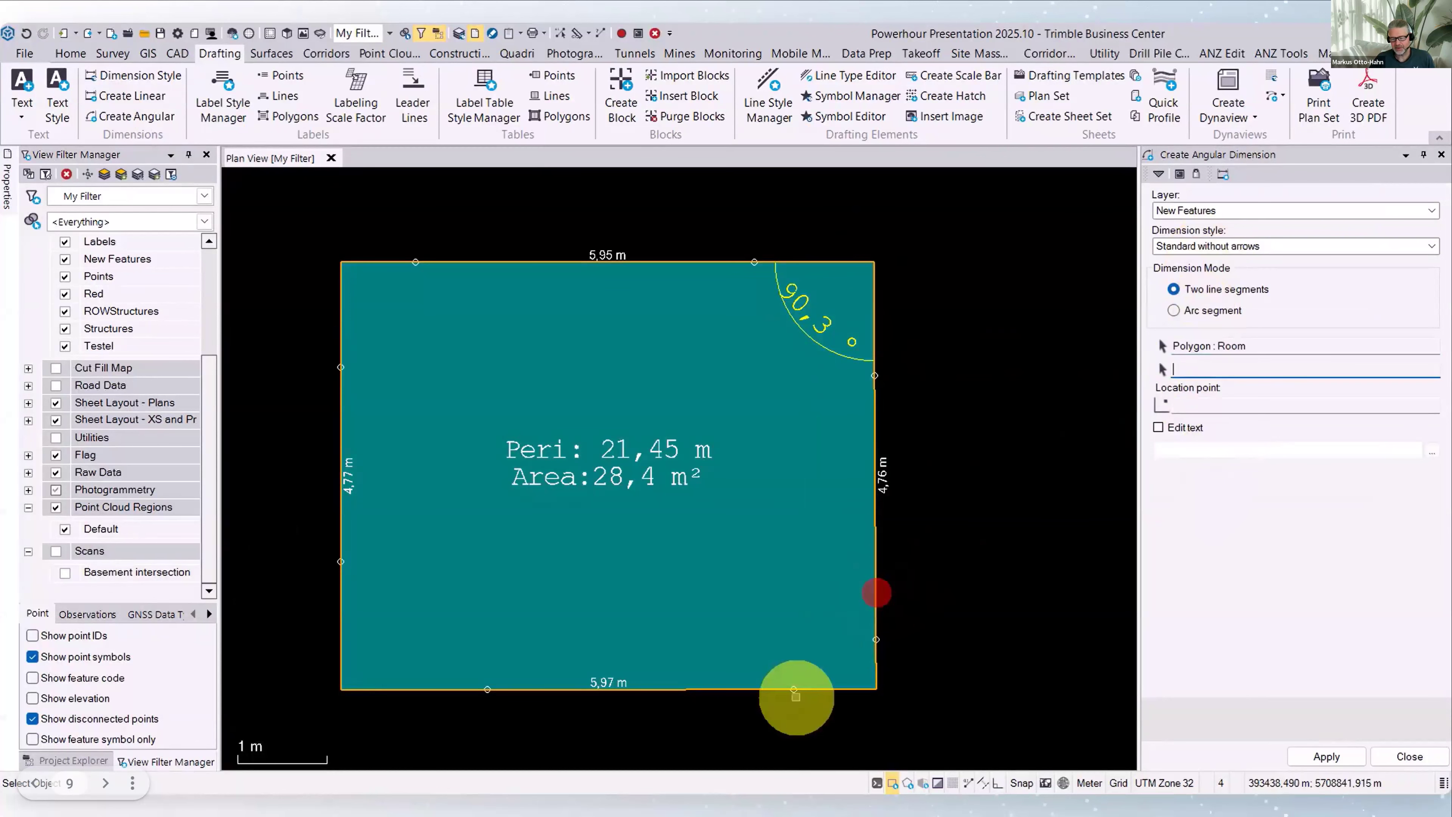
Place the angular dimension between the room's right and bottom walls inside their shared corner
left_click(808, 689)
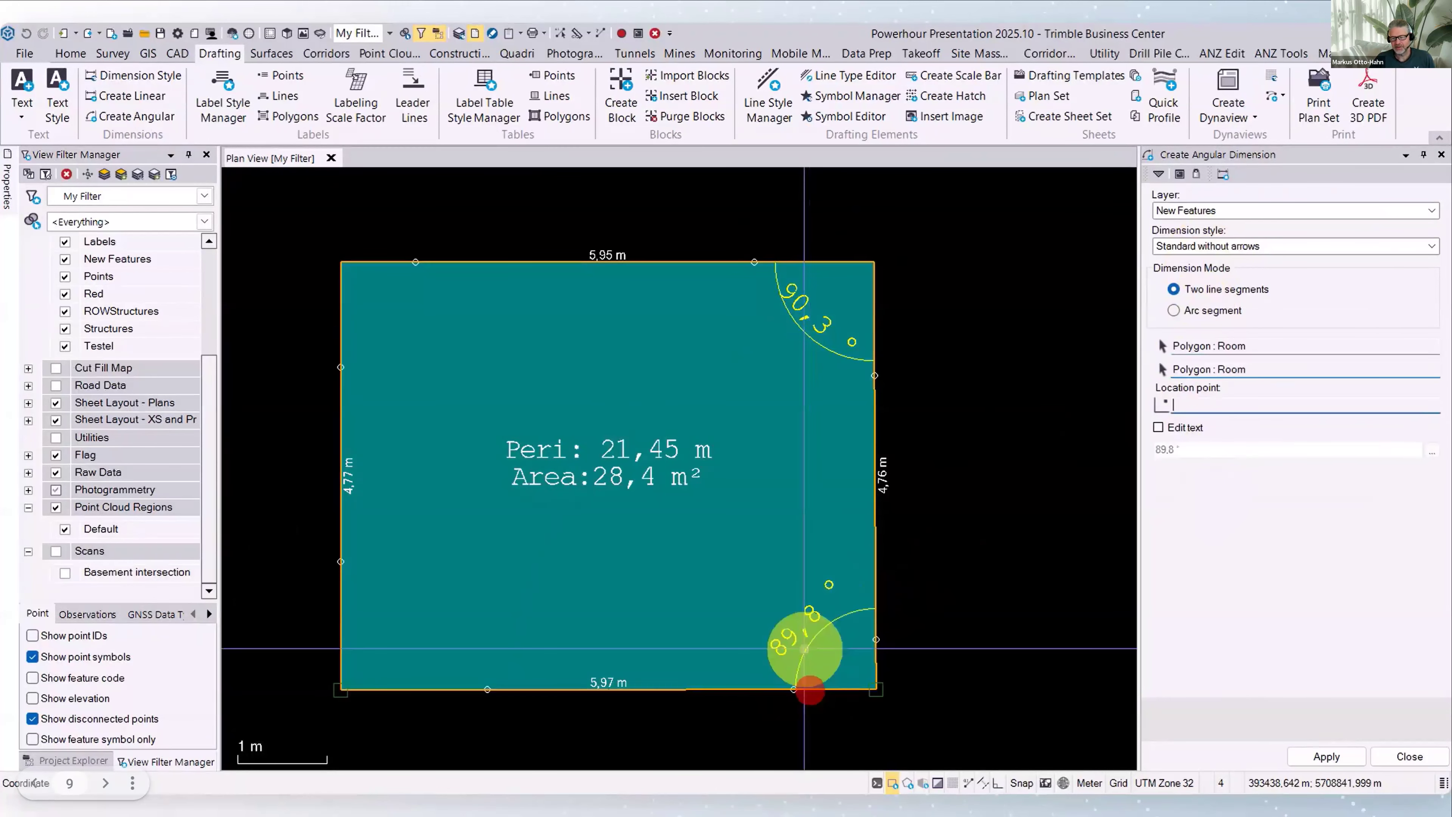
left_click(778, 639)
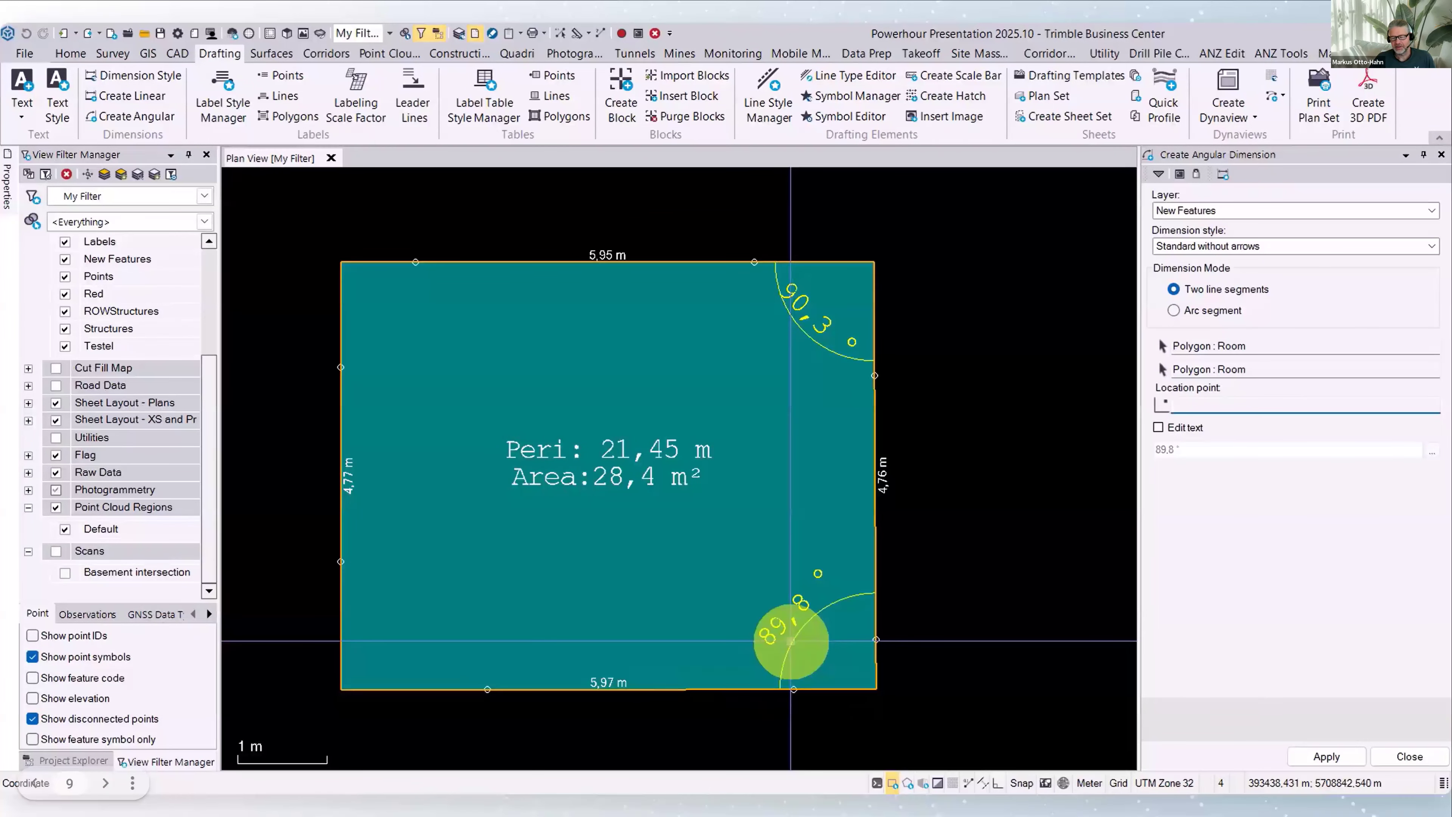
Dimension the angles at the room's lower-left and upper-left corners using the New simple angular dimension style
left_click(1264, 242)
left_click(1258, 262)
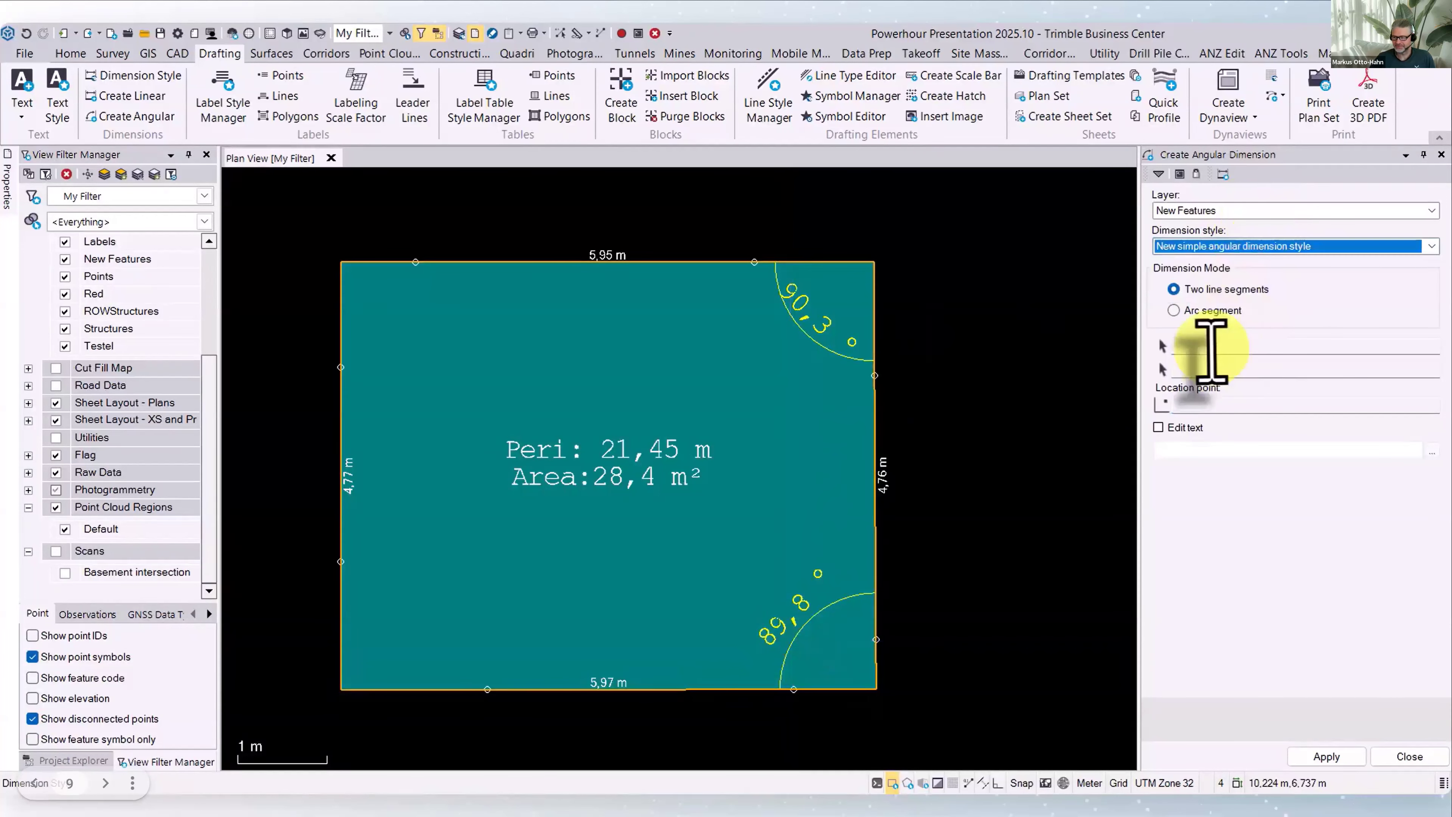
left_click(426, 691)
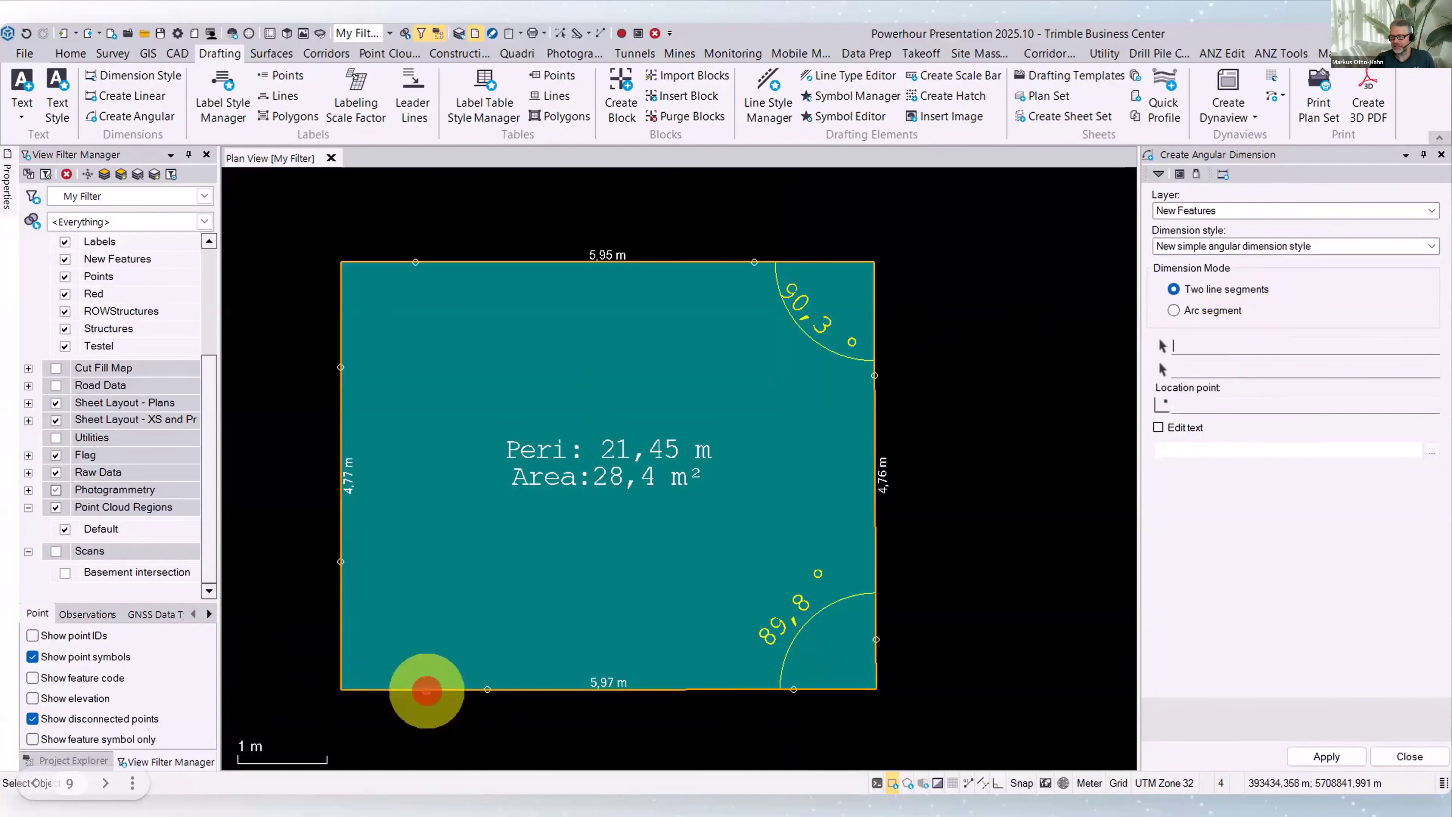
left_click(341, 632)
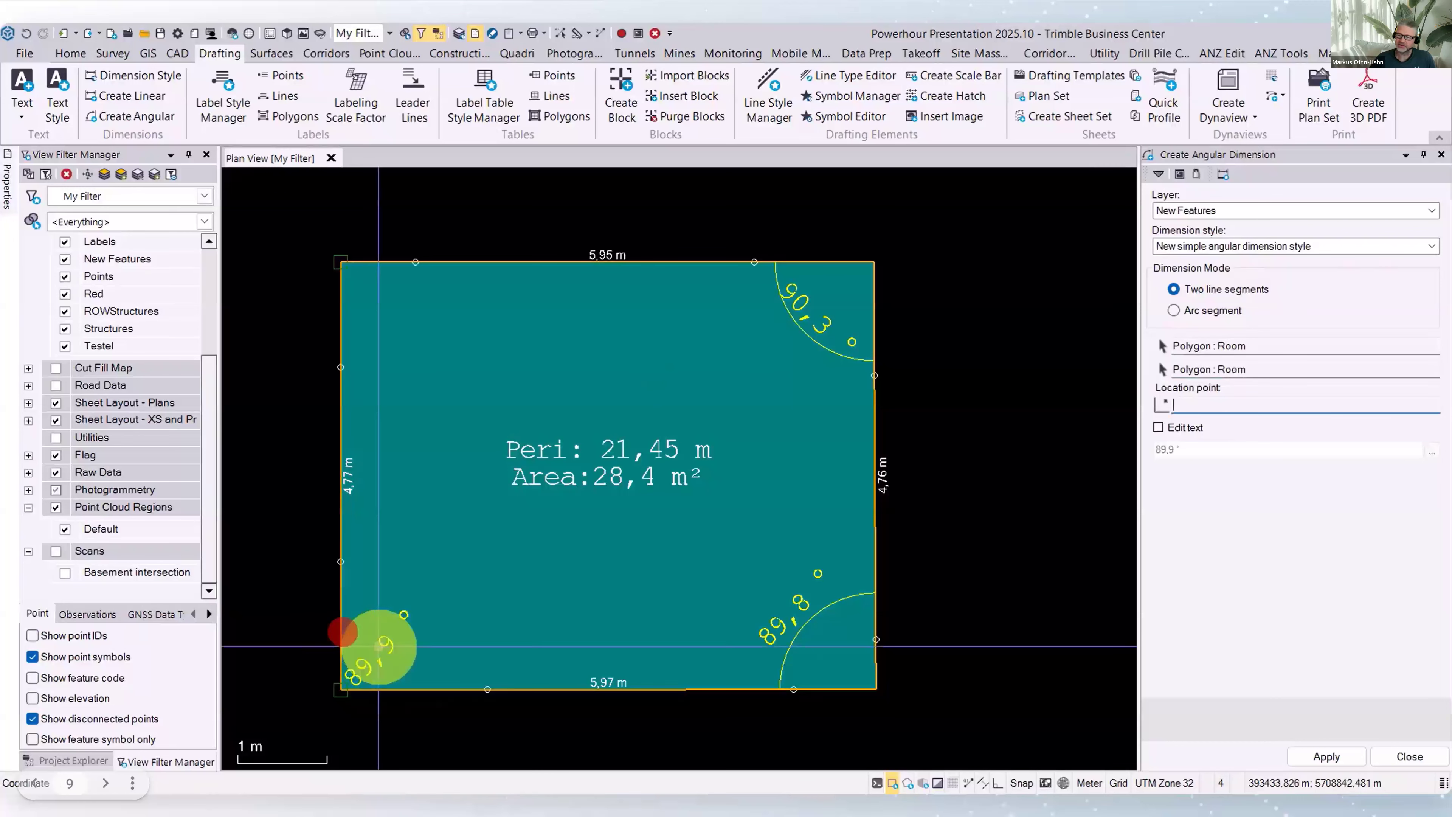
left_click(394, 629)
left_click(343, 341)
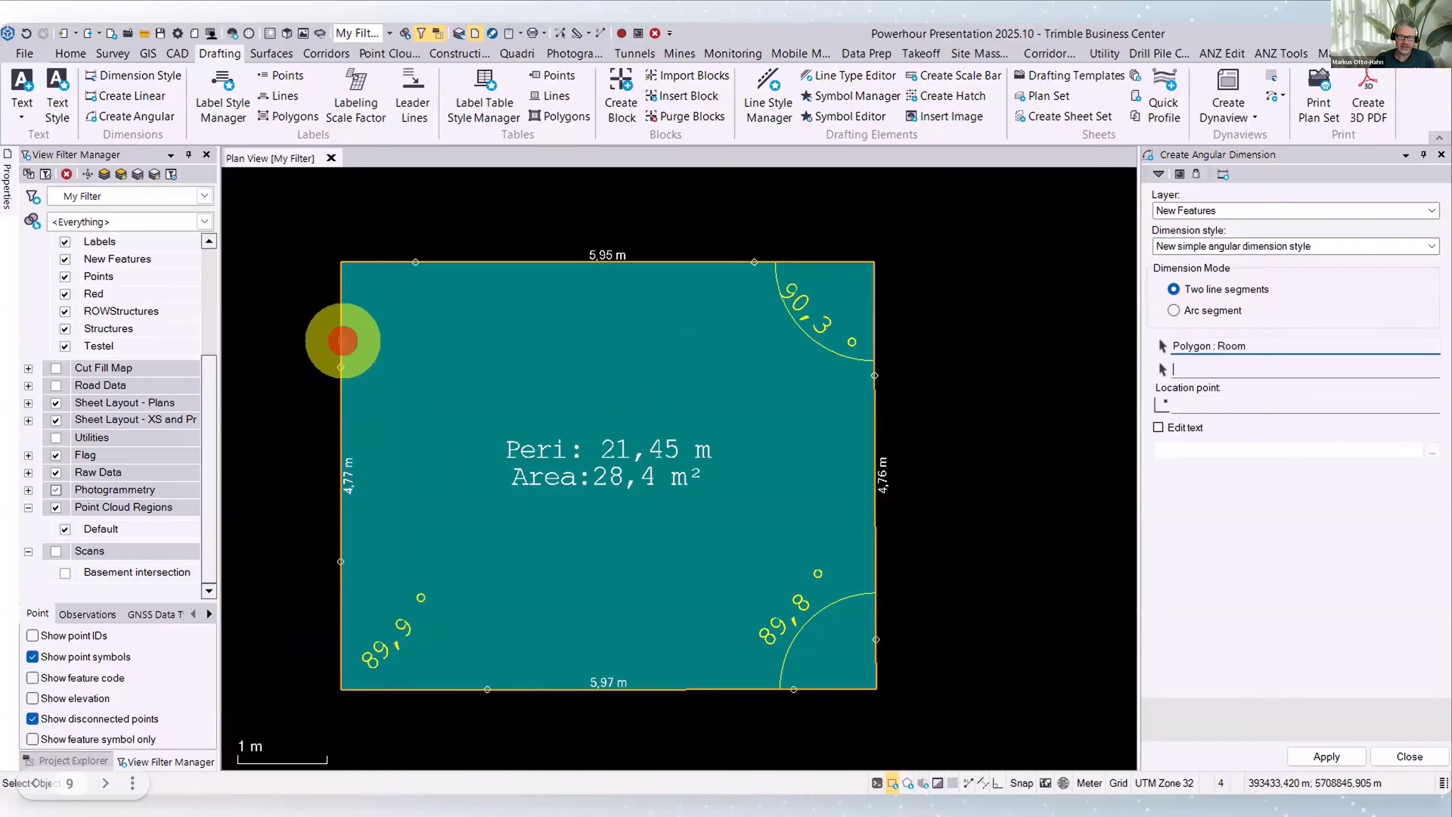
left_click(392, 263)
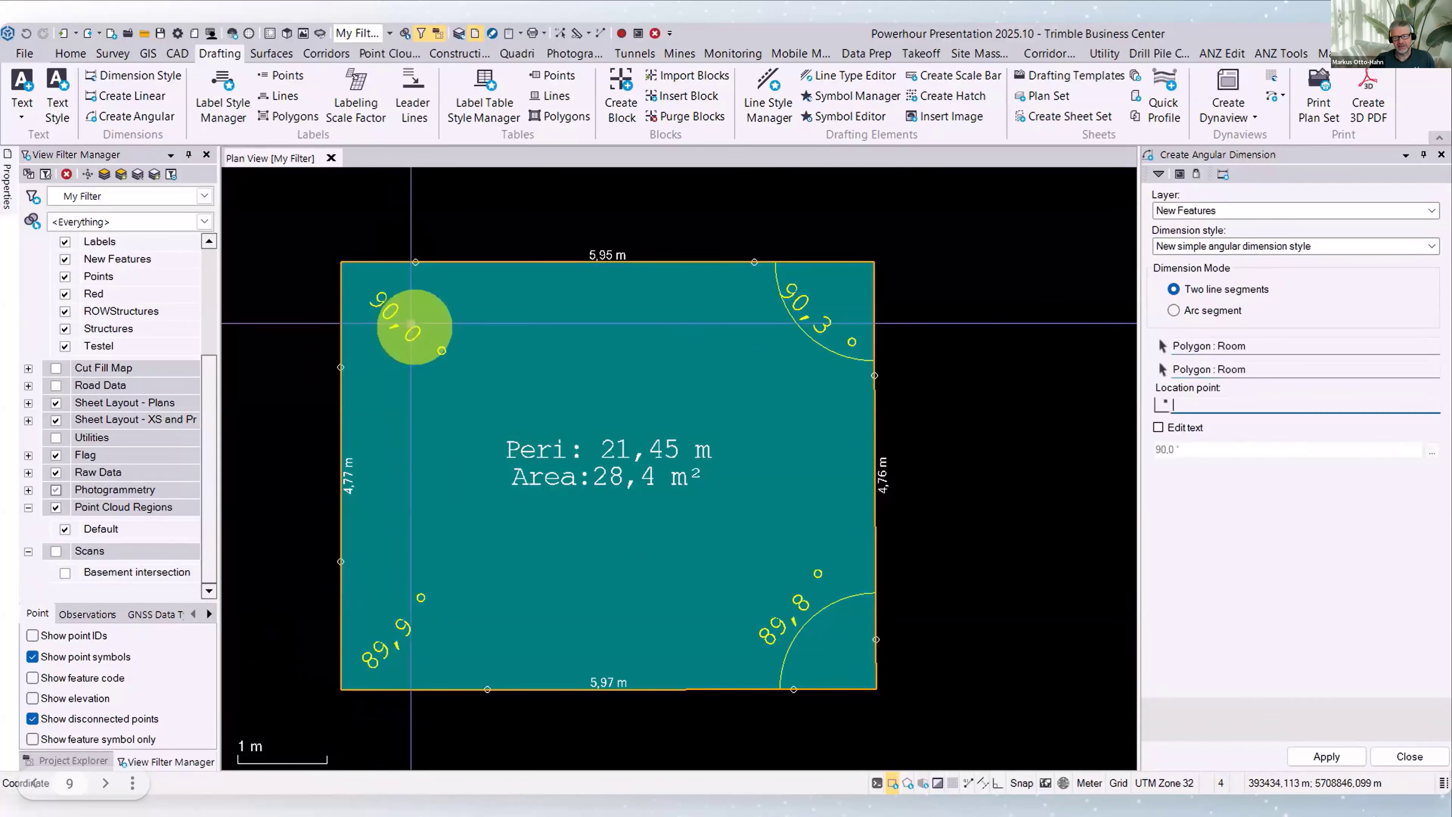
left_click(411, 323)
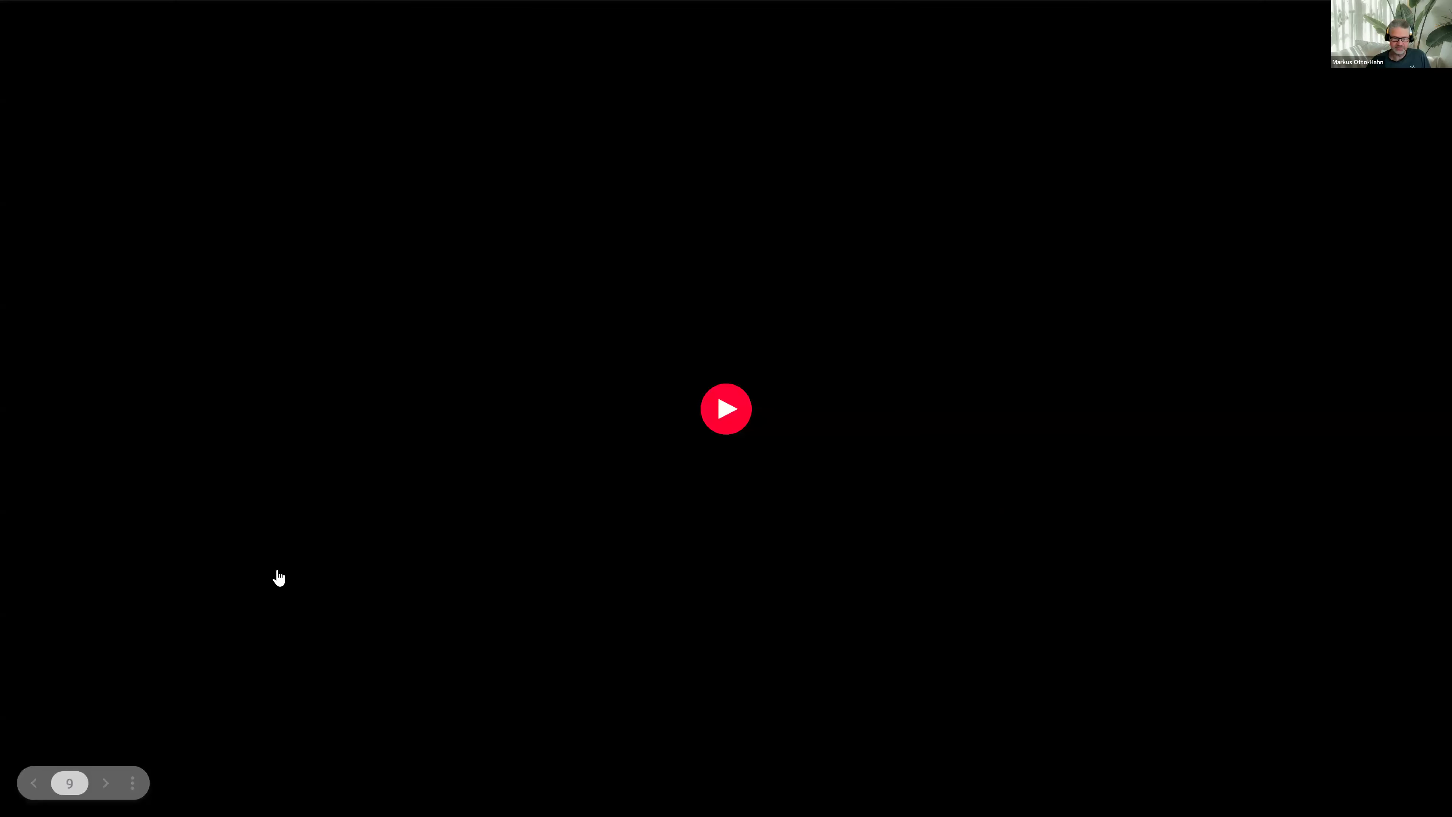
left_click(708, 418)
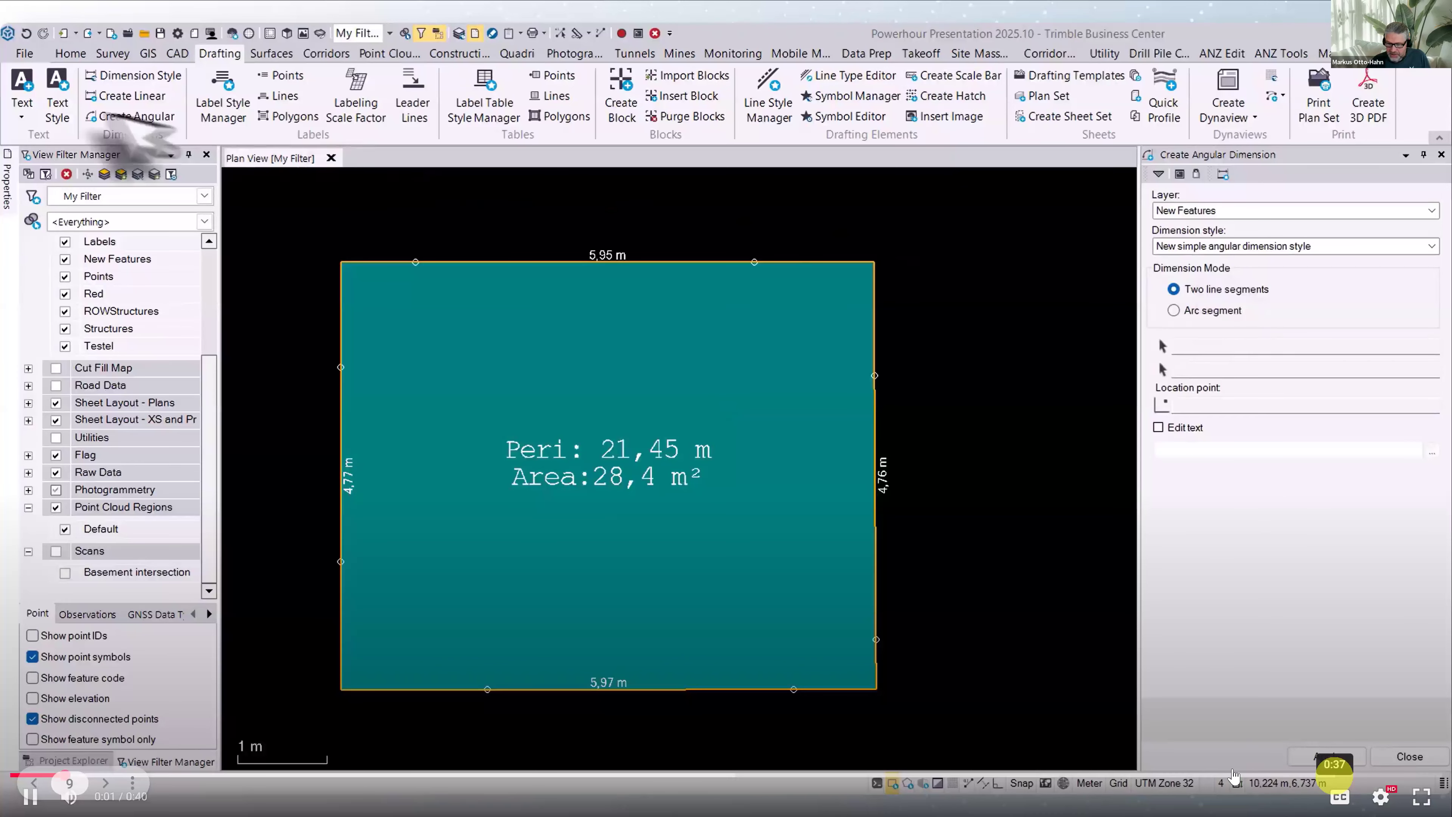
left_click(1322, 775)
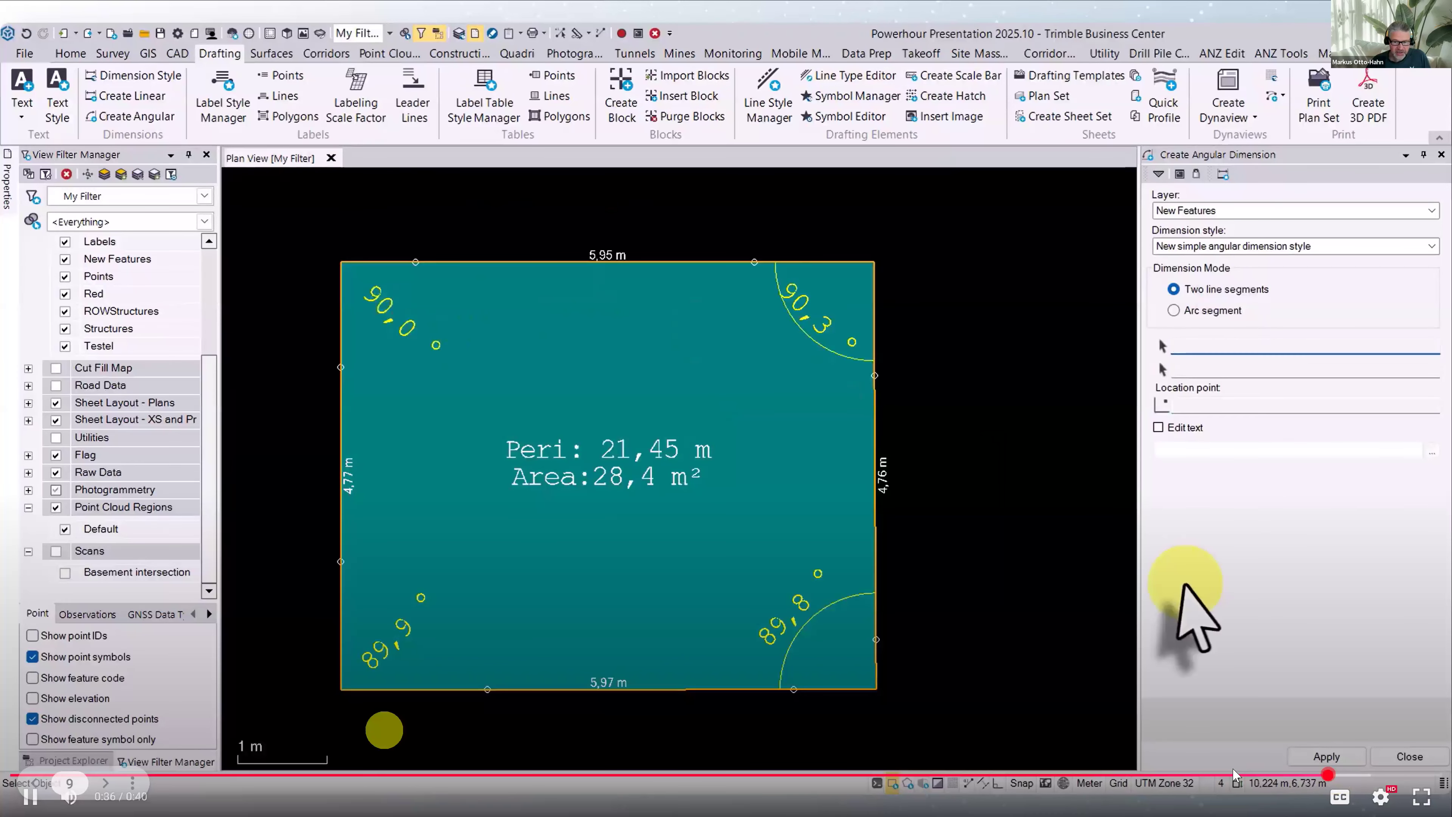
left_click(348, 410)
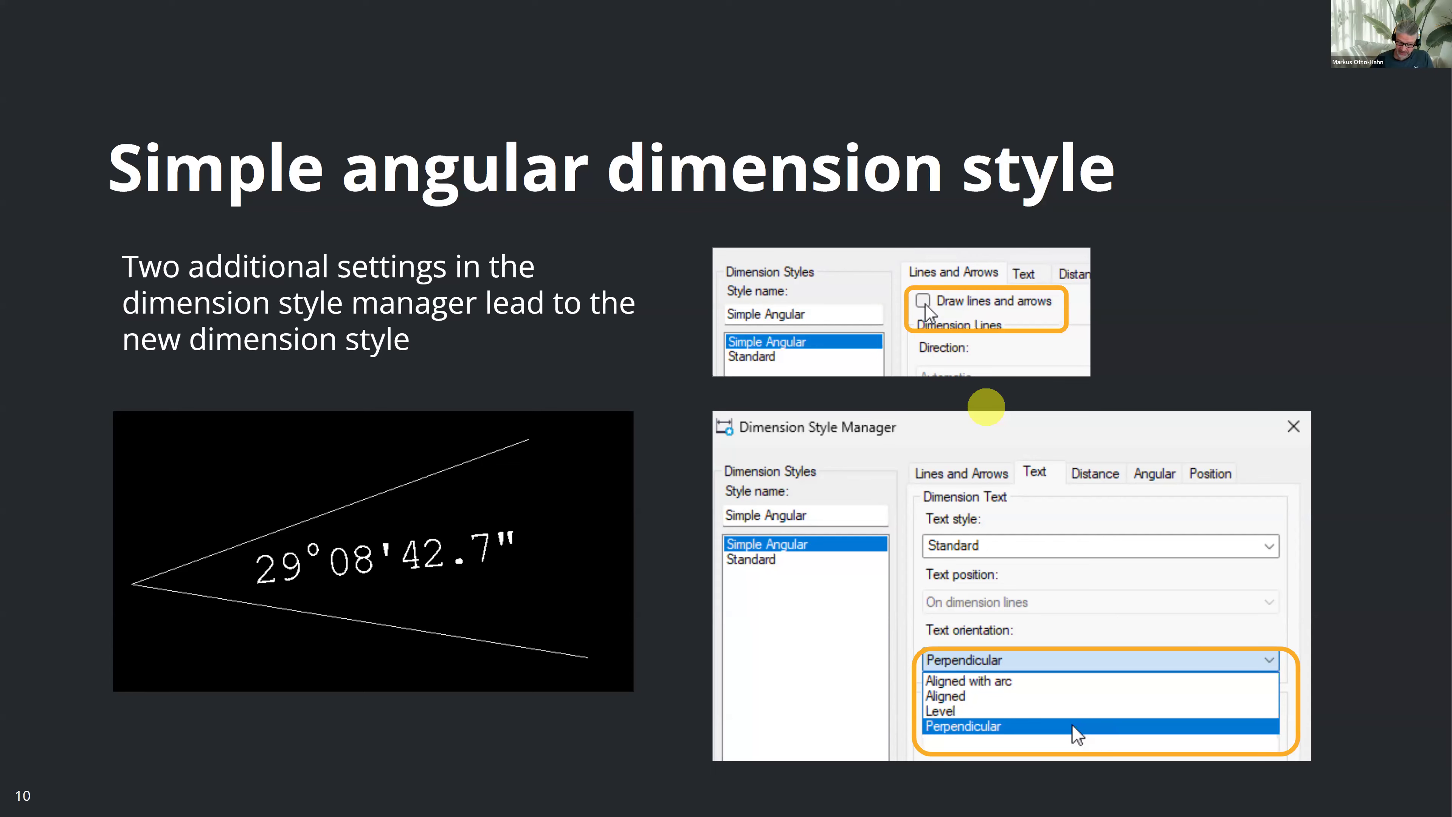
key("Right")
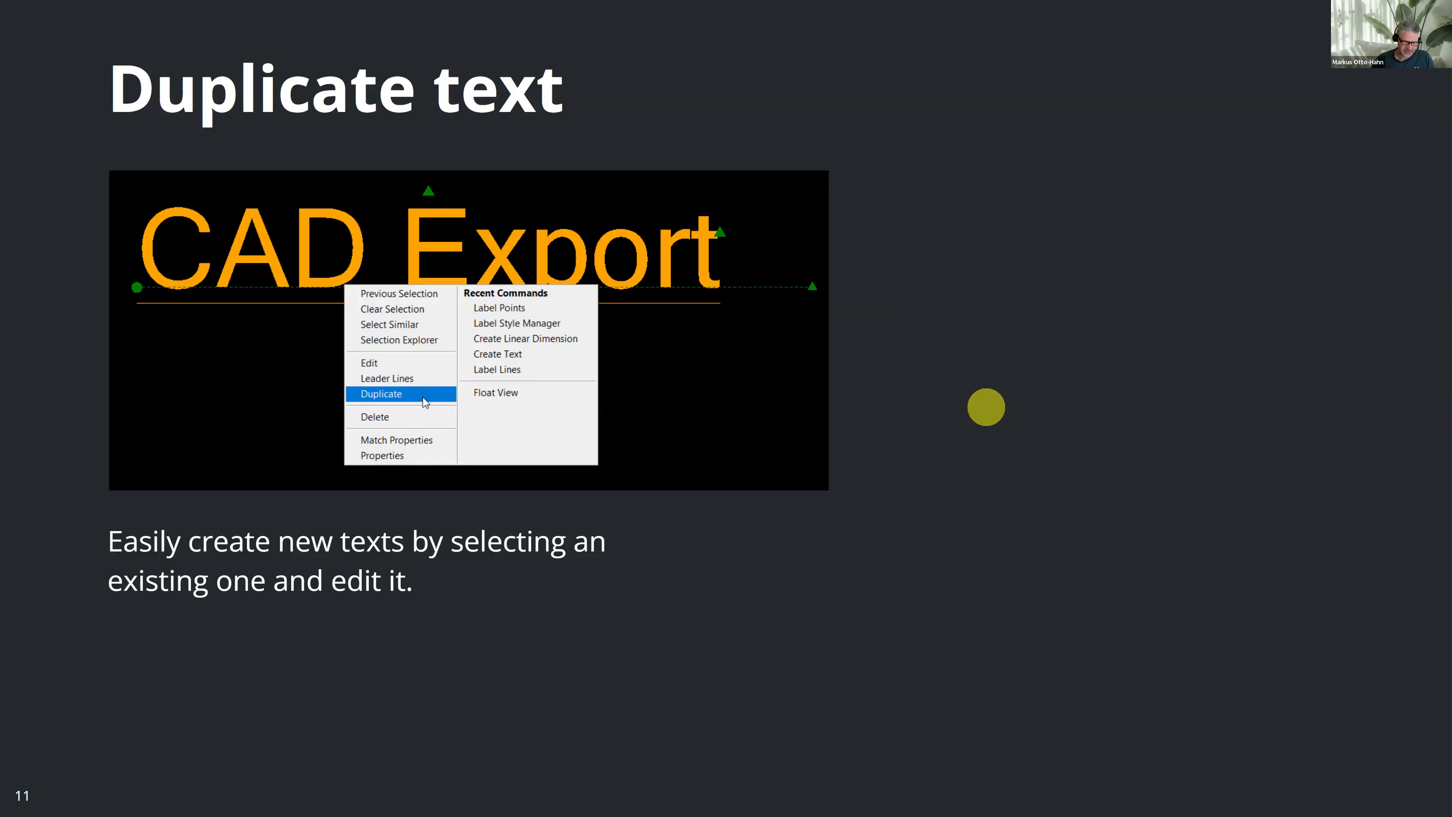
key("Right")
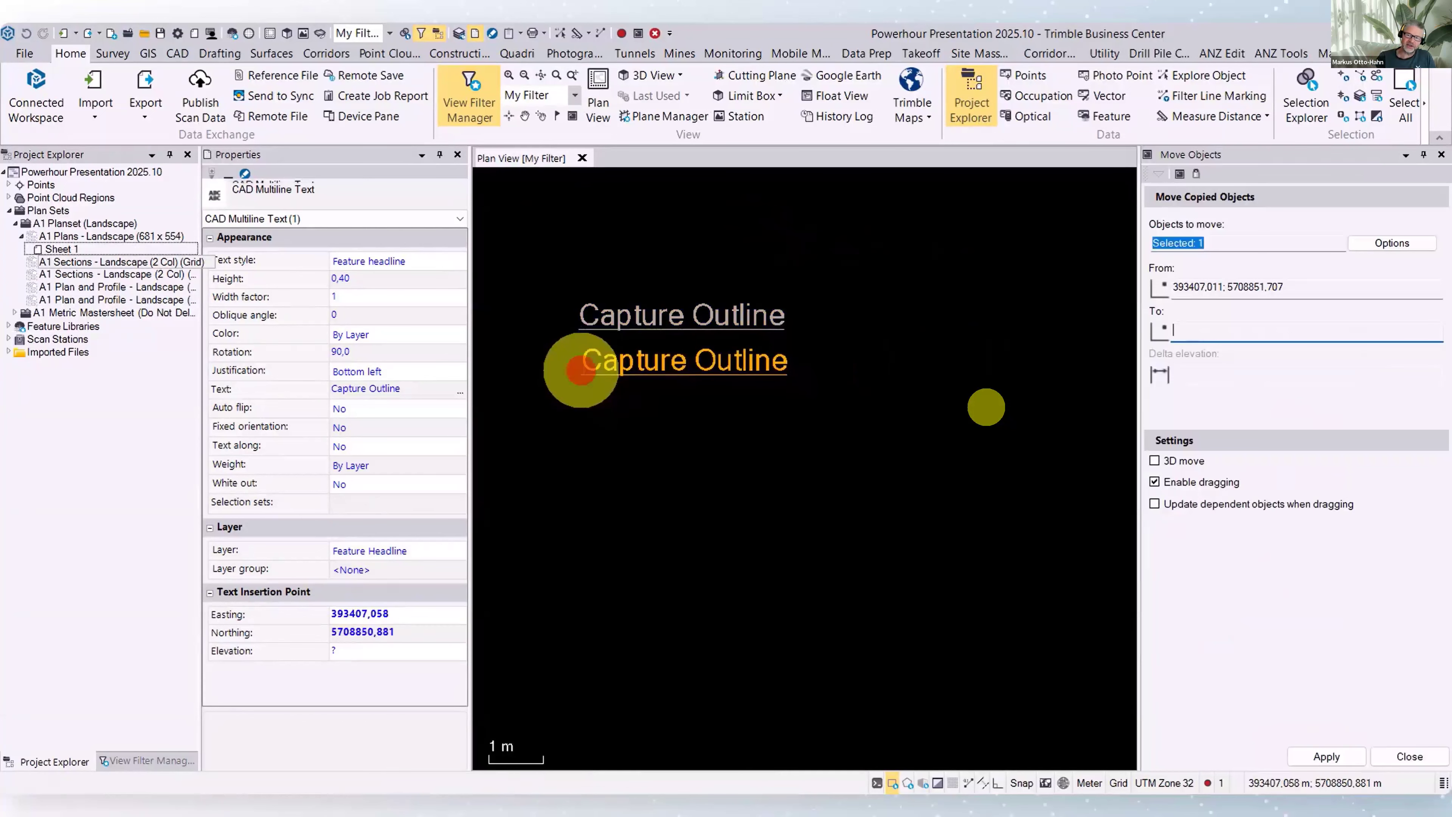
Change the content of the lower, copied Capture Outline headline to "Labels/Texts/Dimensions"
left_click(407, 389)
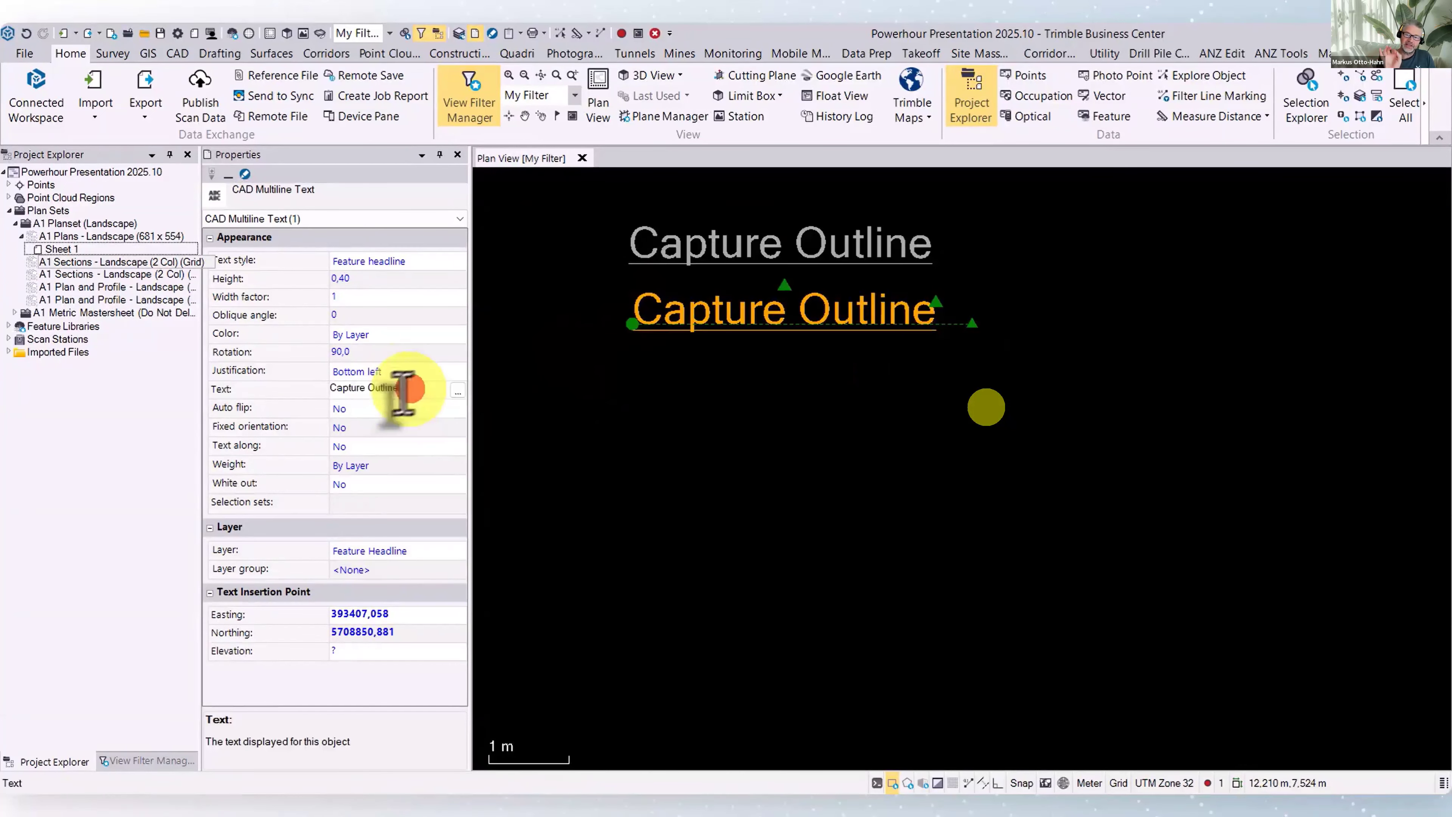
type("Labels/")
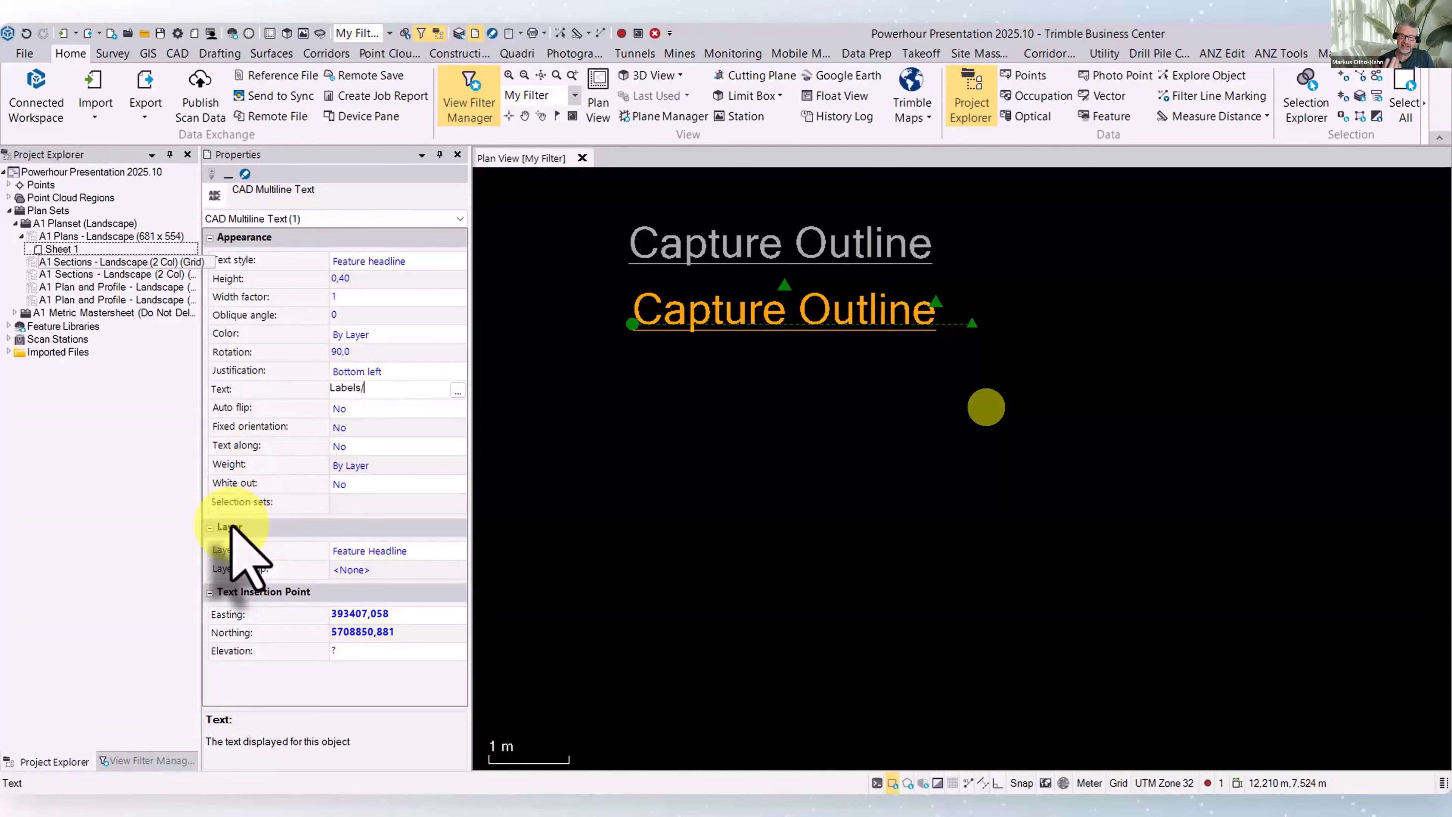
type("Texts")
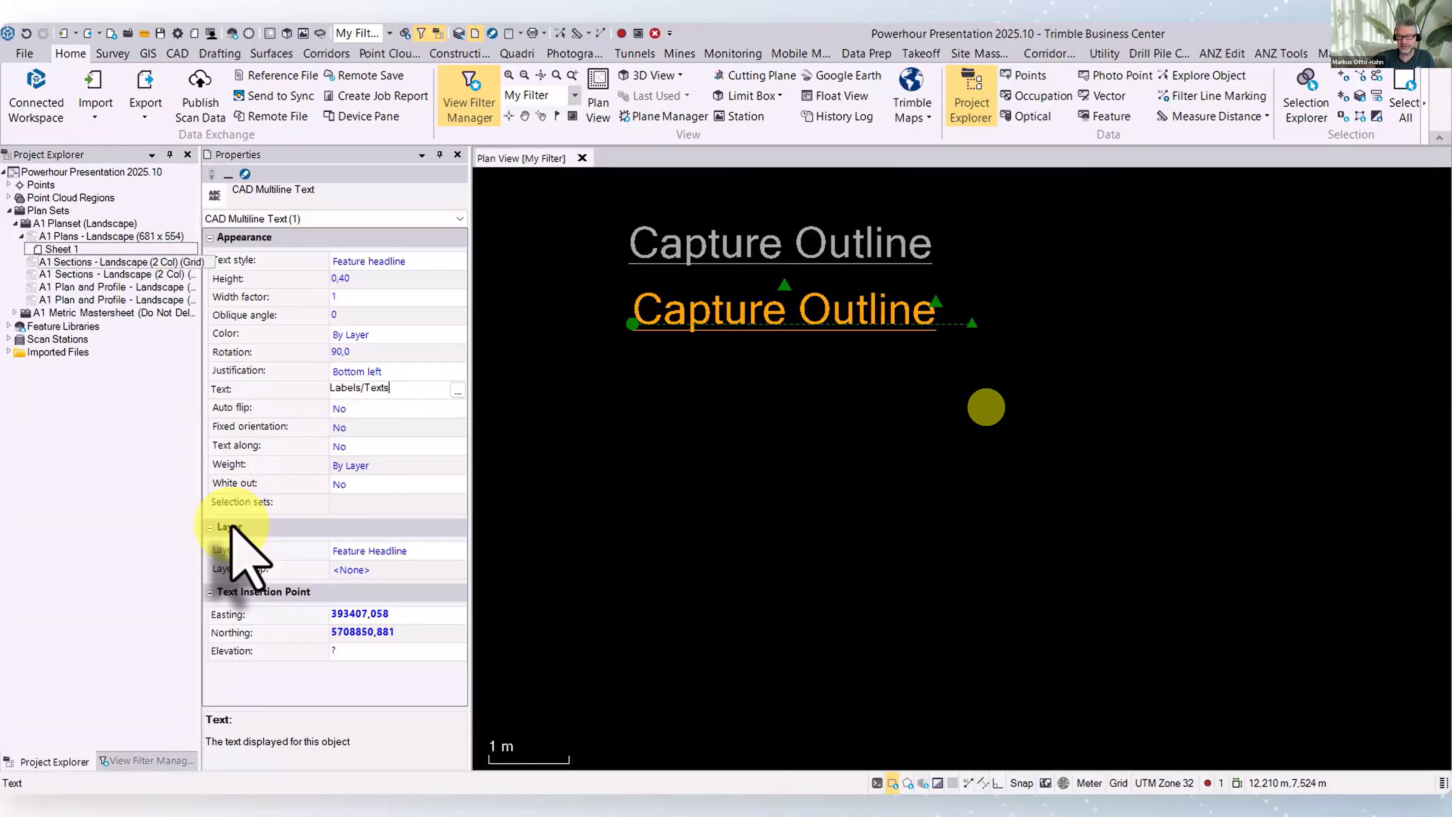
type("/Dimensions")
left_click(231, 527)
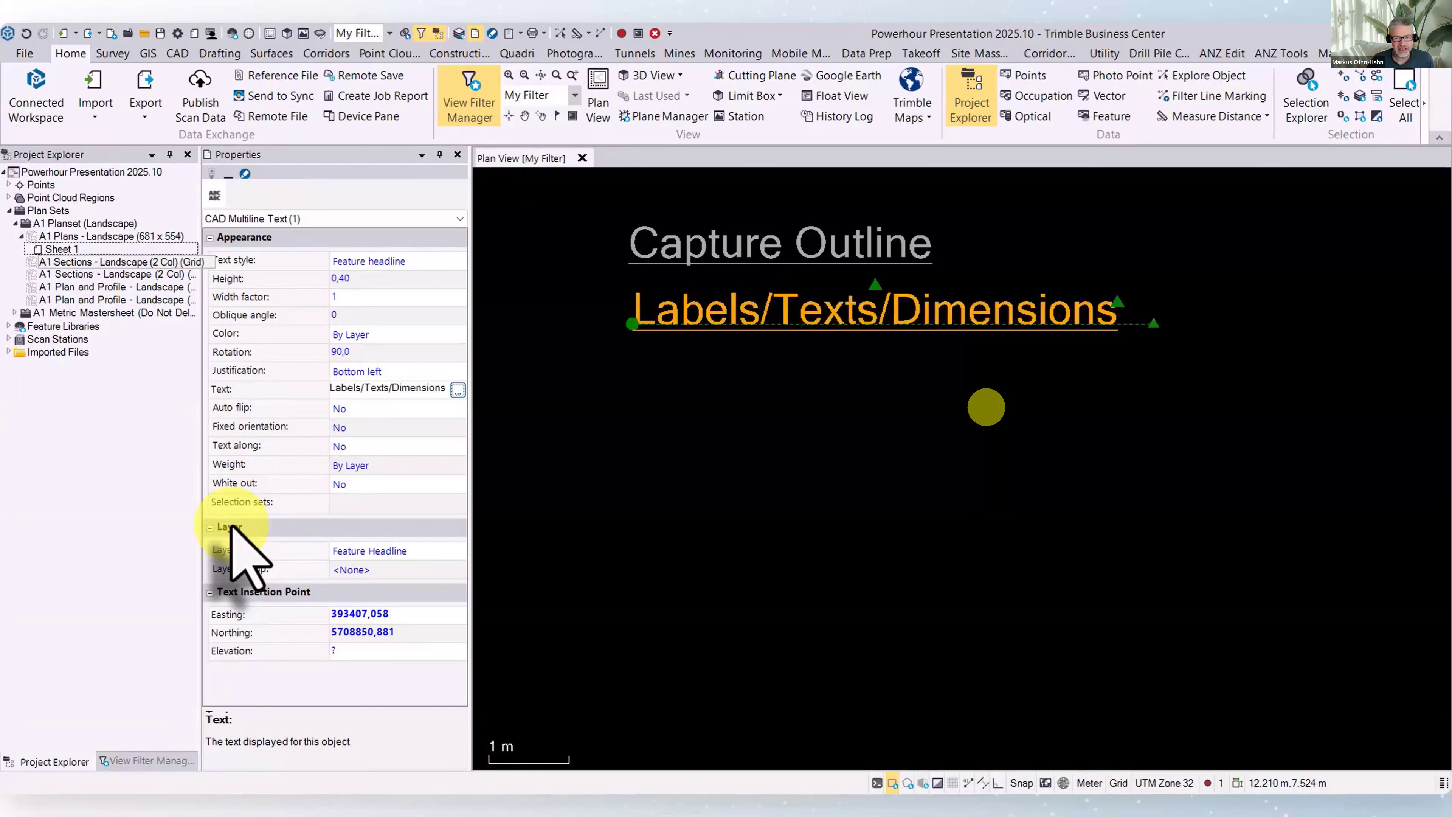
Duplicate the "Labels/Texts/Dimensions" headline and place the copy directly below it, aligned with the headlines above
left_click(752, 316)
right_click(754, 318)
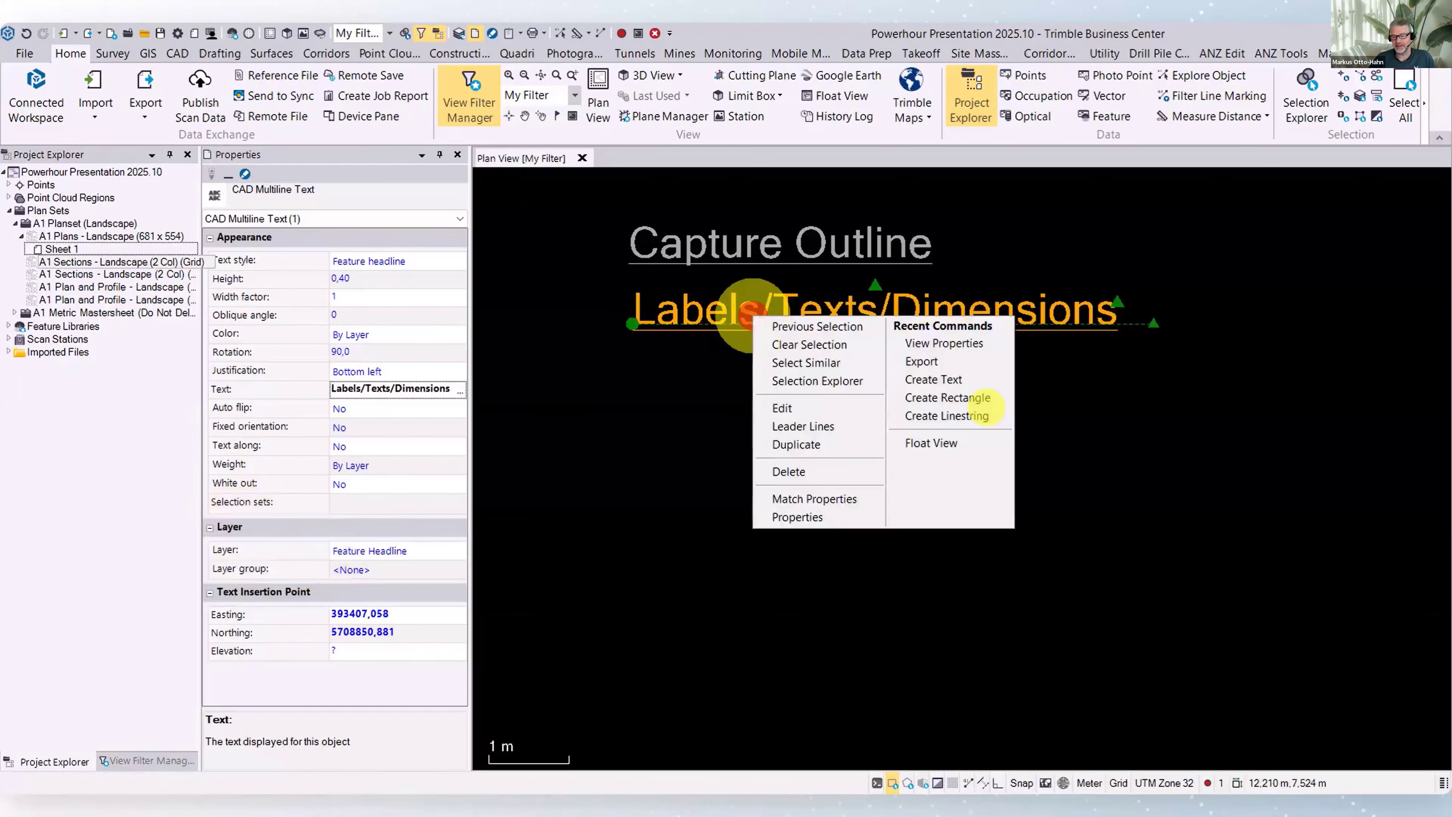
left_click(821, 448)
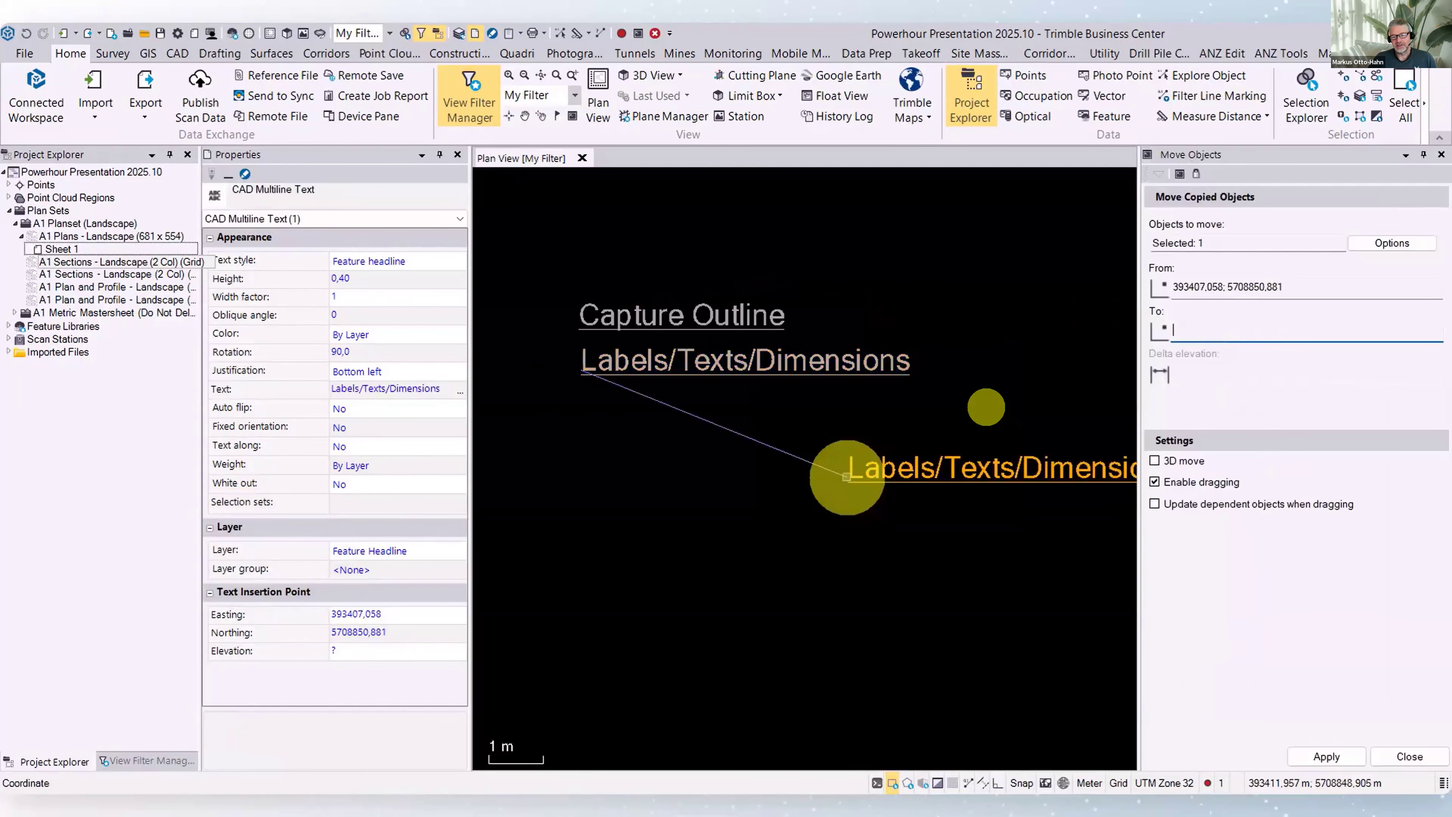
left_click(576, 417)
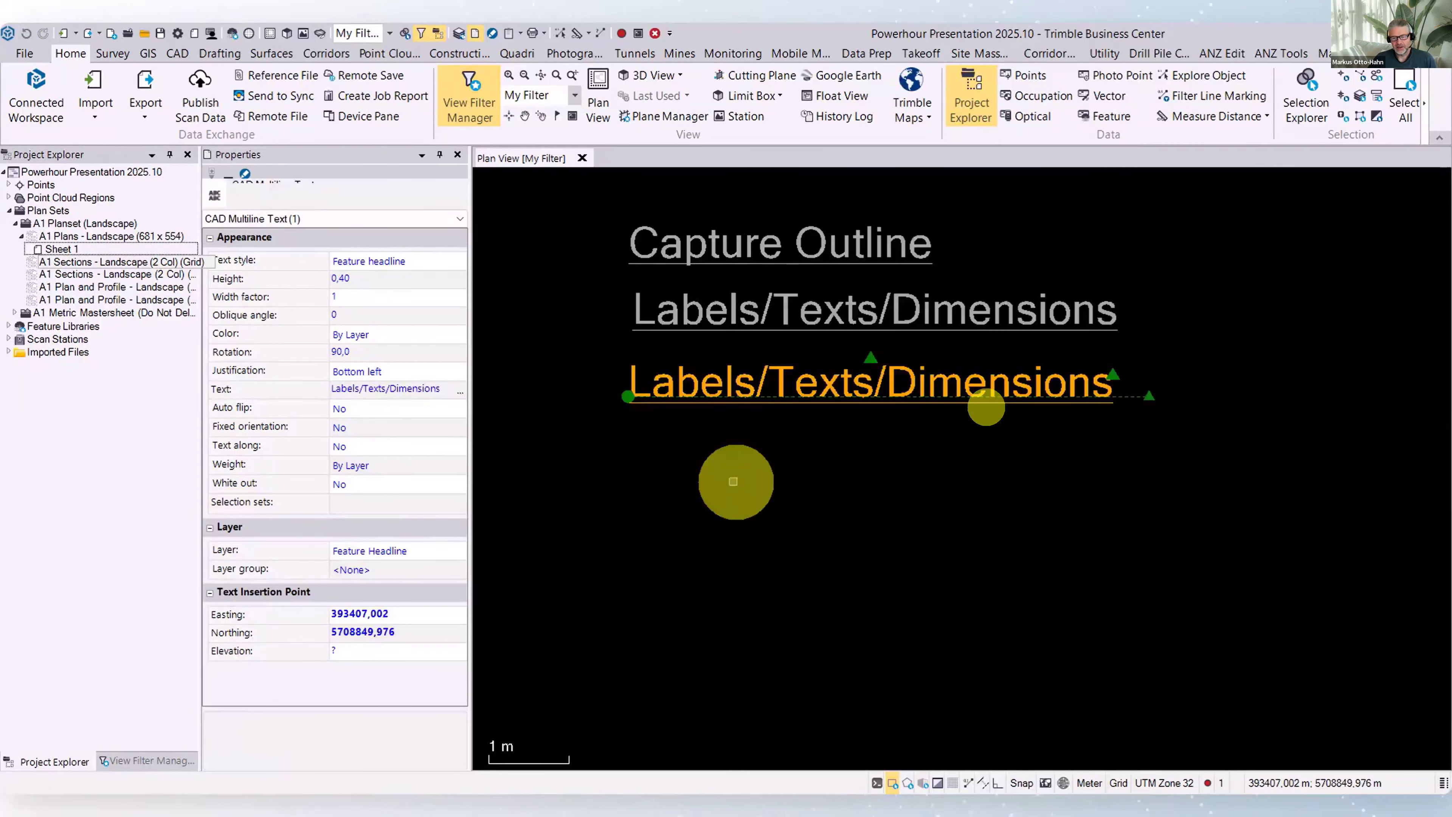
Change the content of the lowest copied headline to "UX/UI"
left_click(854, 394)
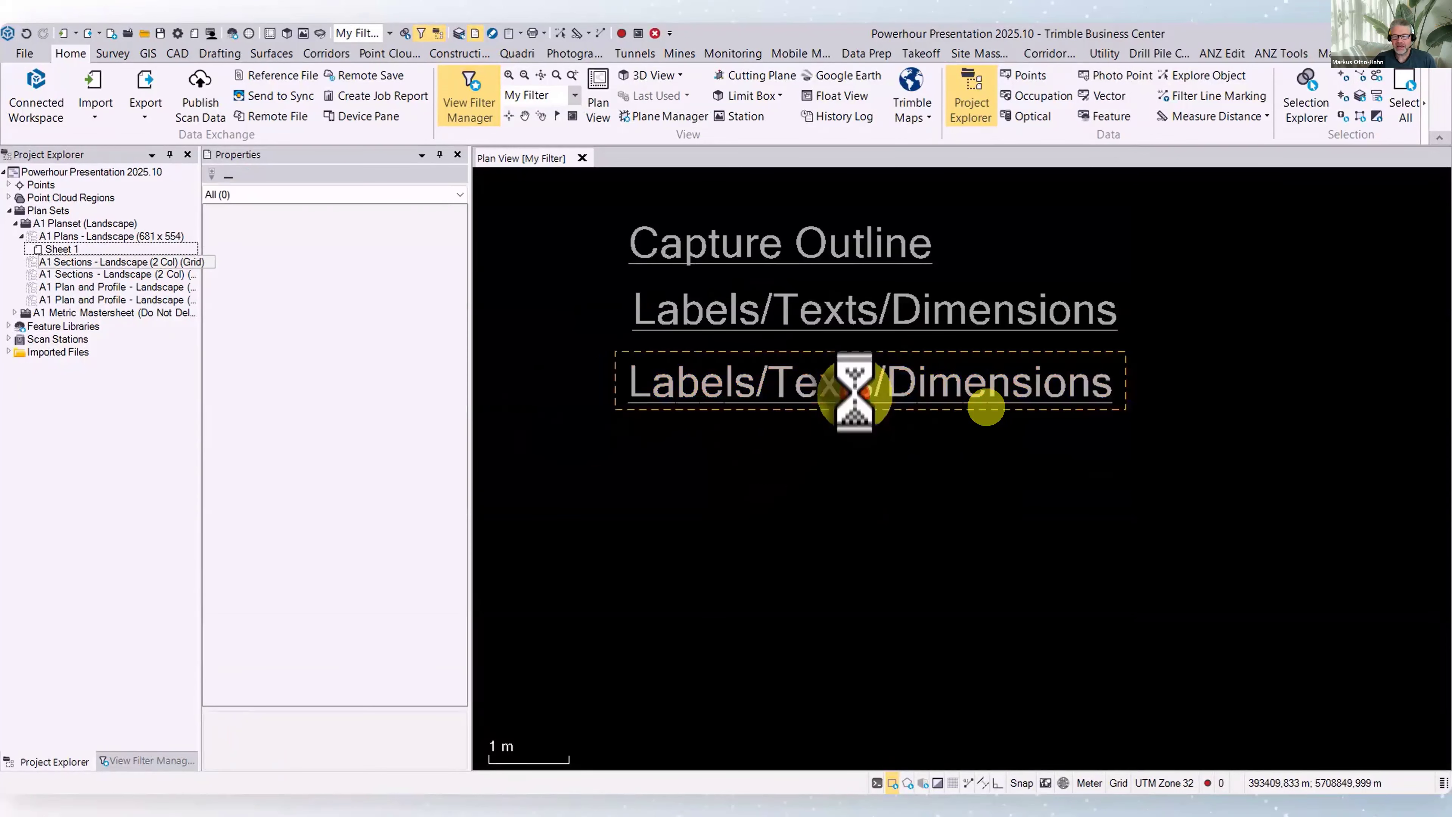
right_click(854, 380)
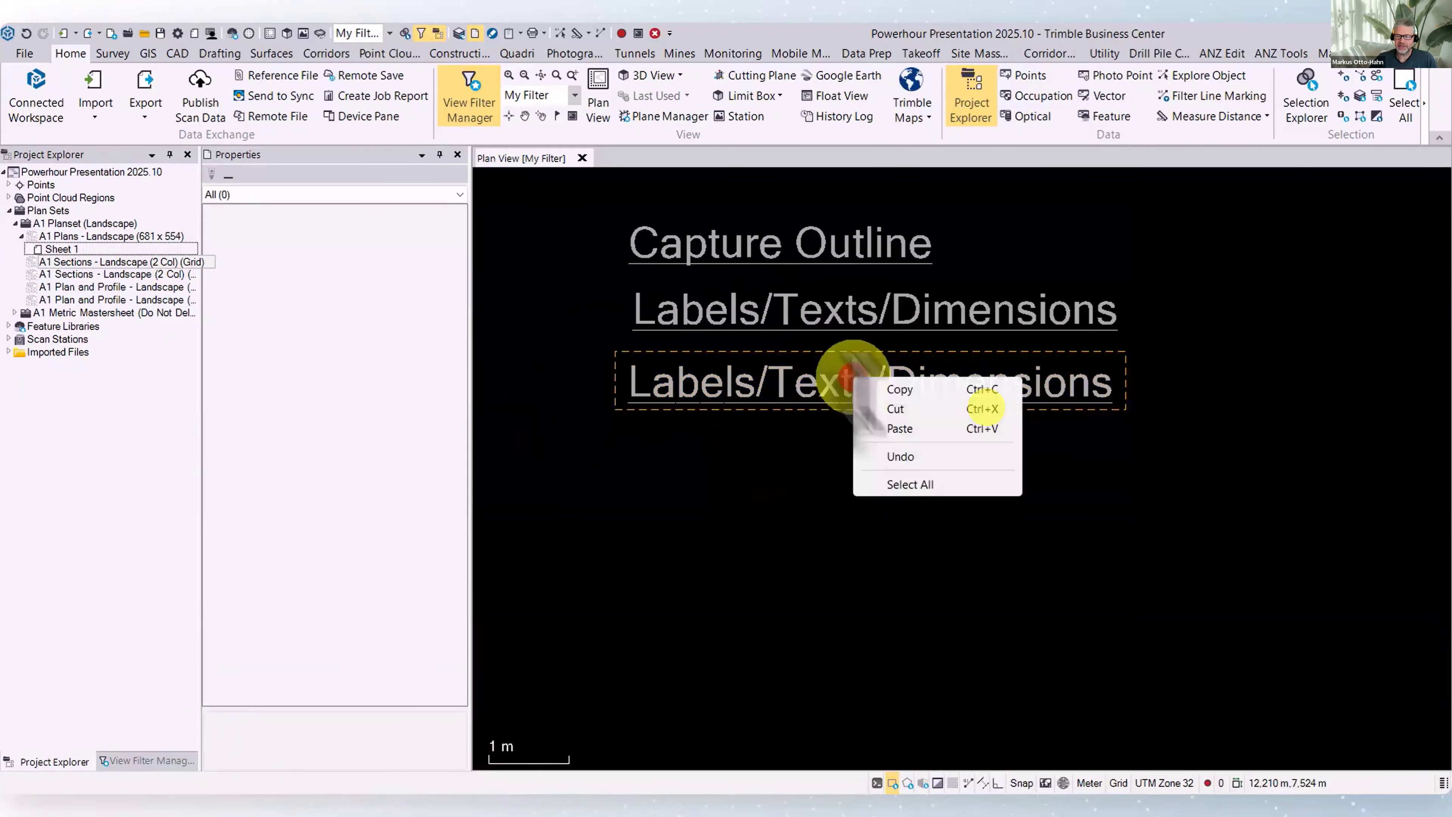
left_click(908, 480)
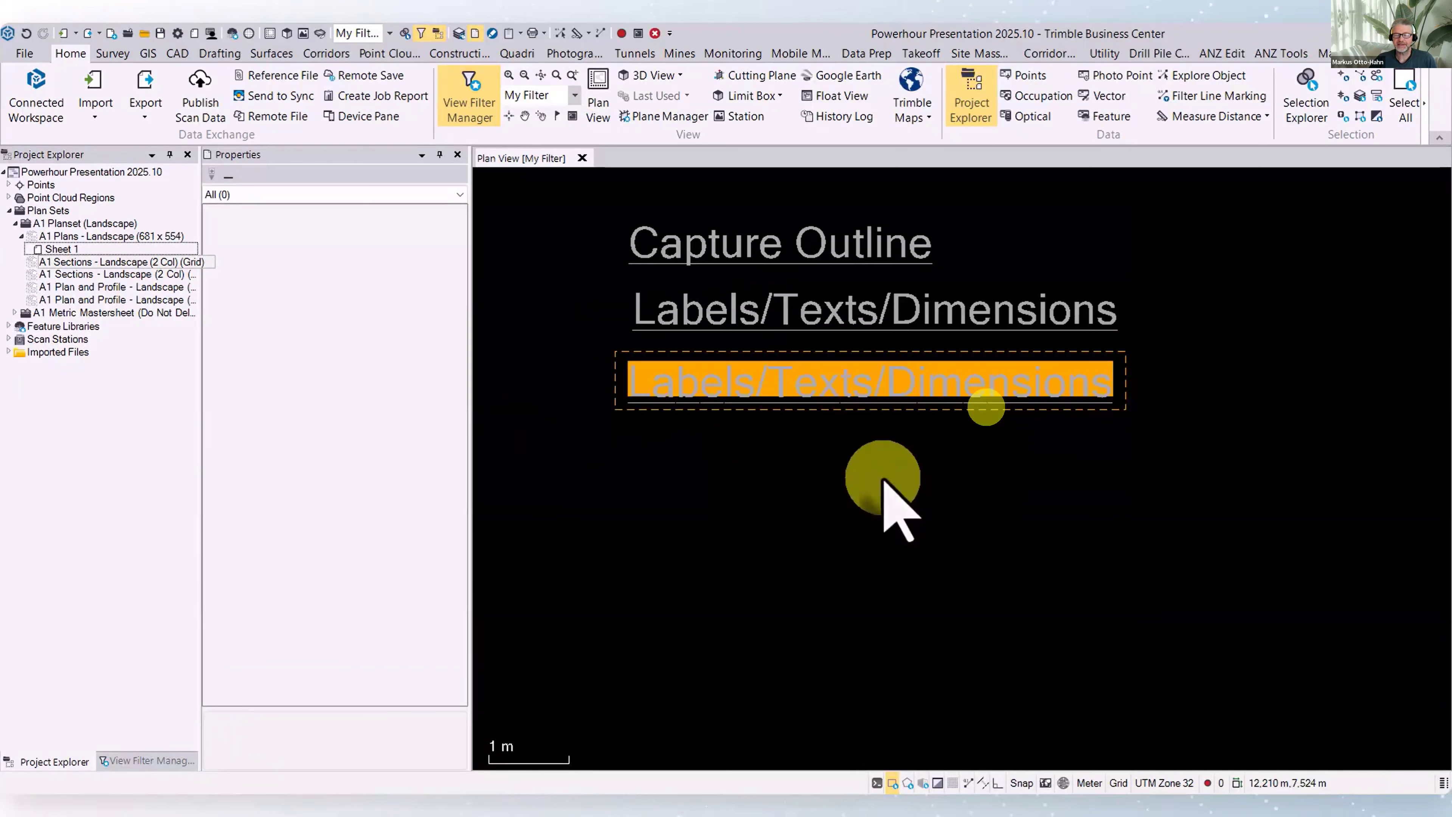
type("UX7UI")
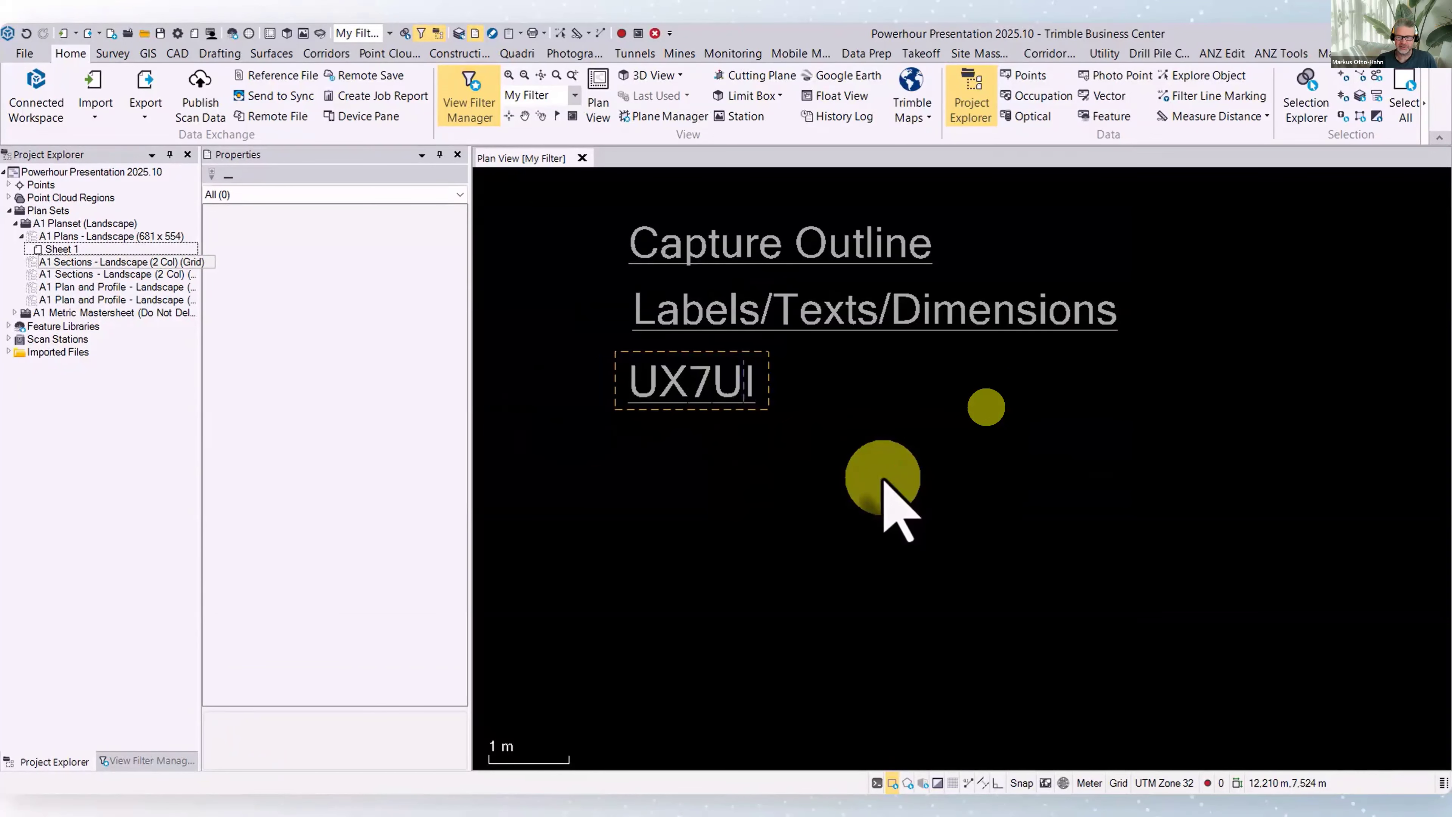
key("Left")
key("BackSpace")
type("/")
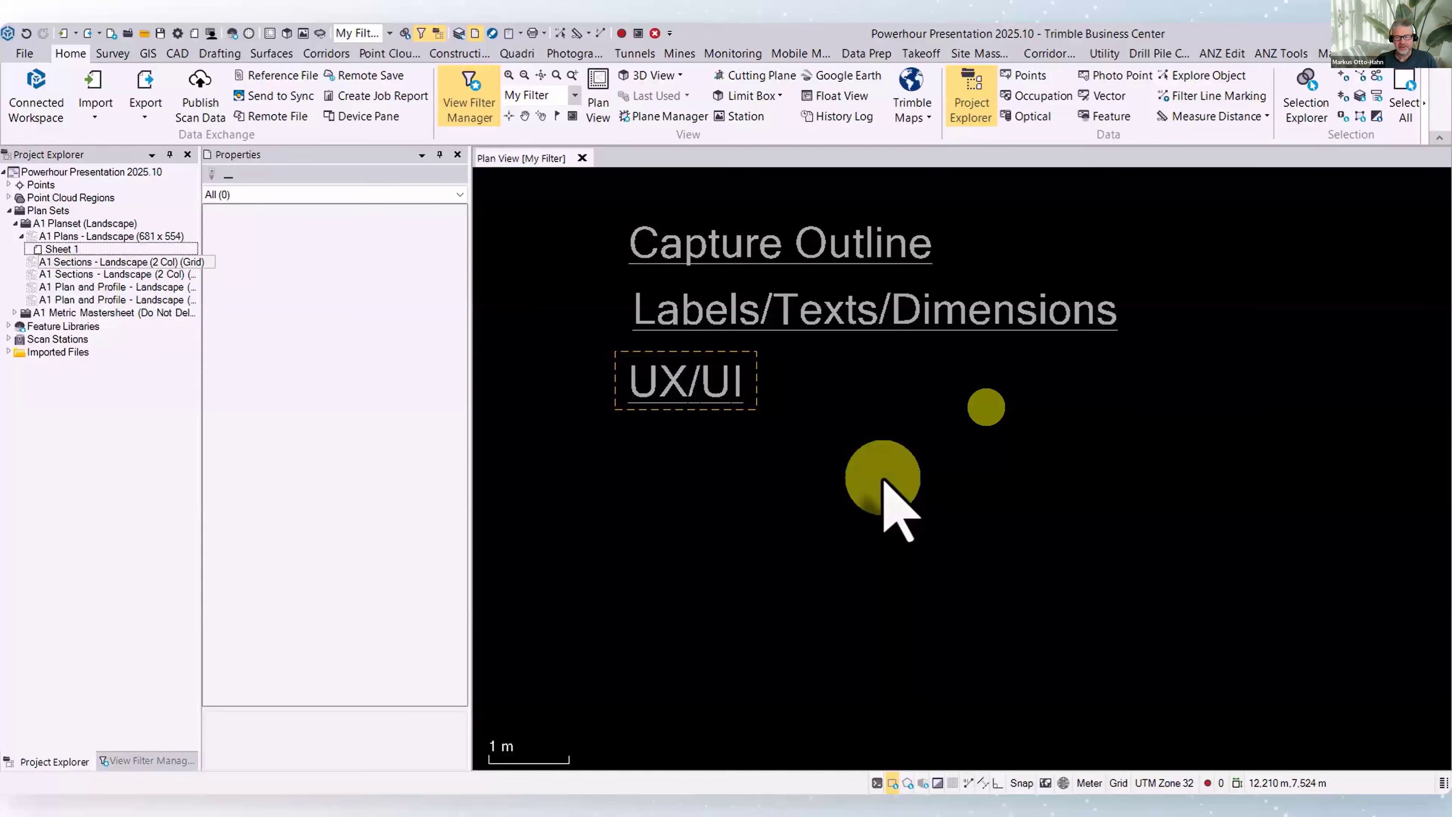
left_click(866, 430)
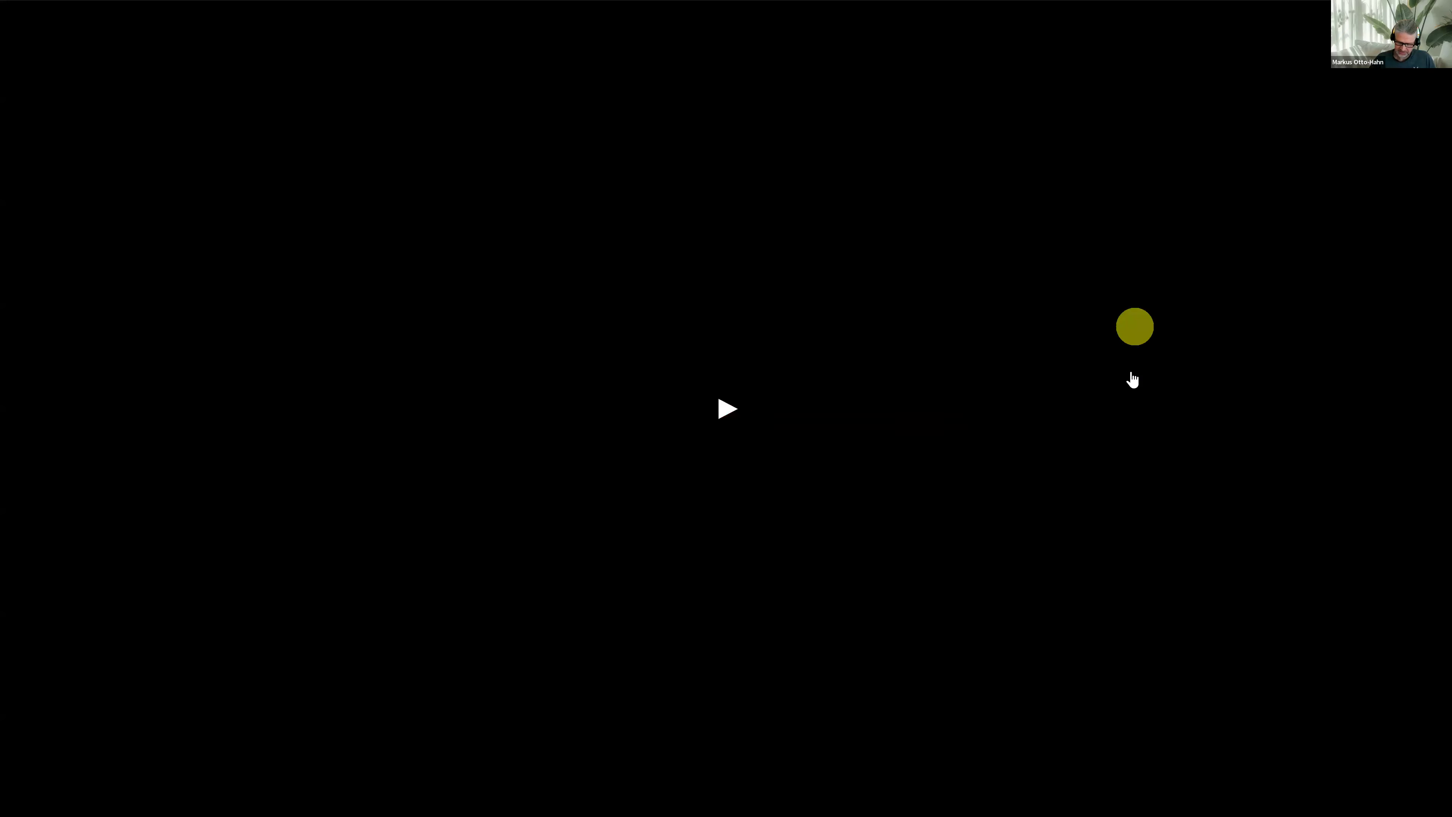
key("Right")
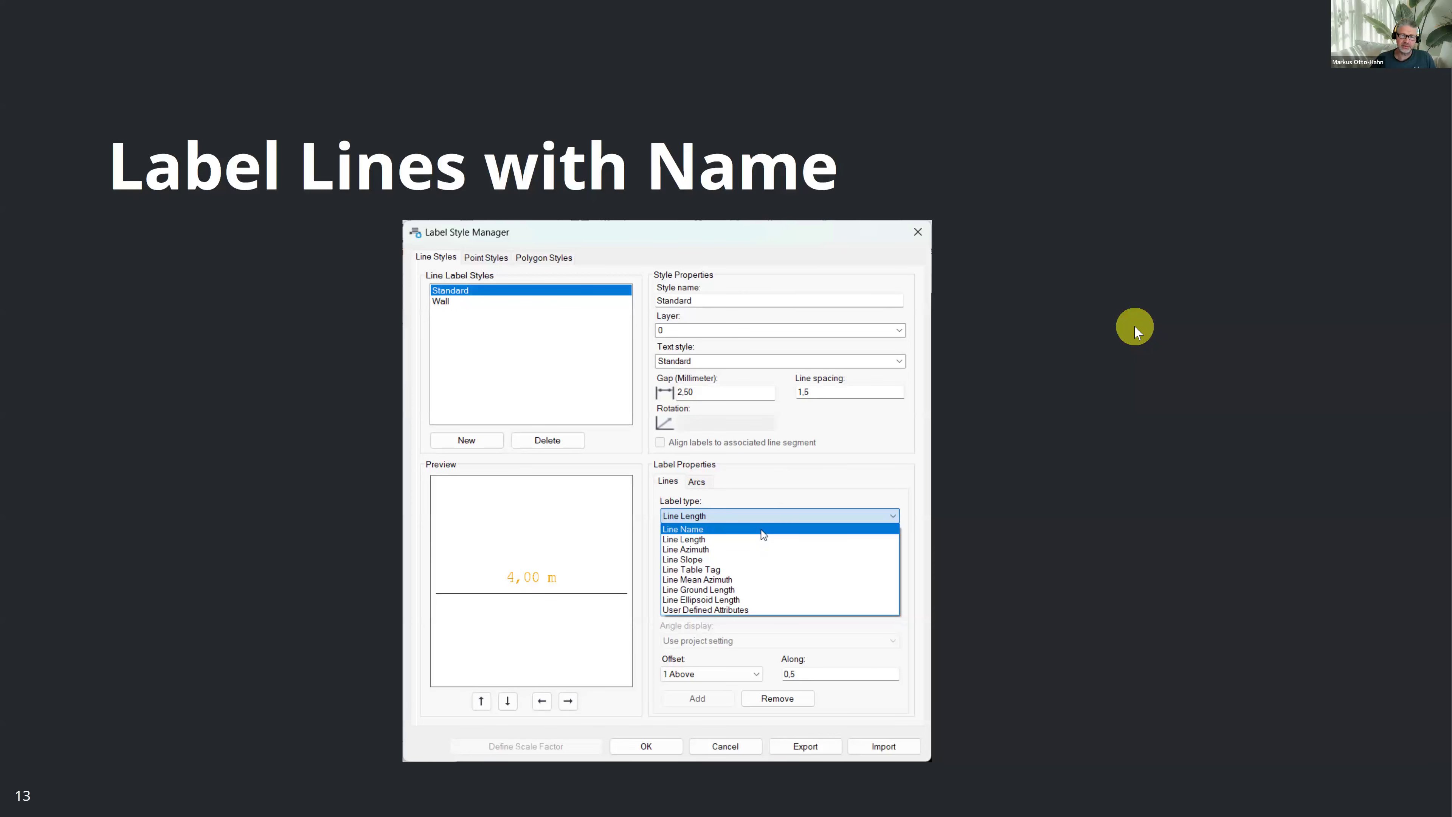
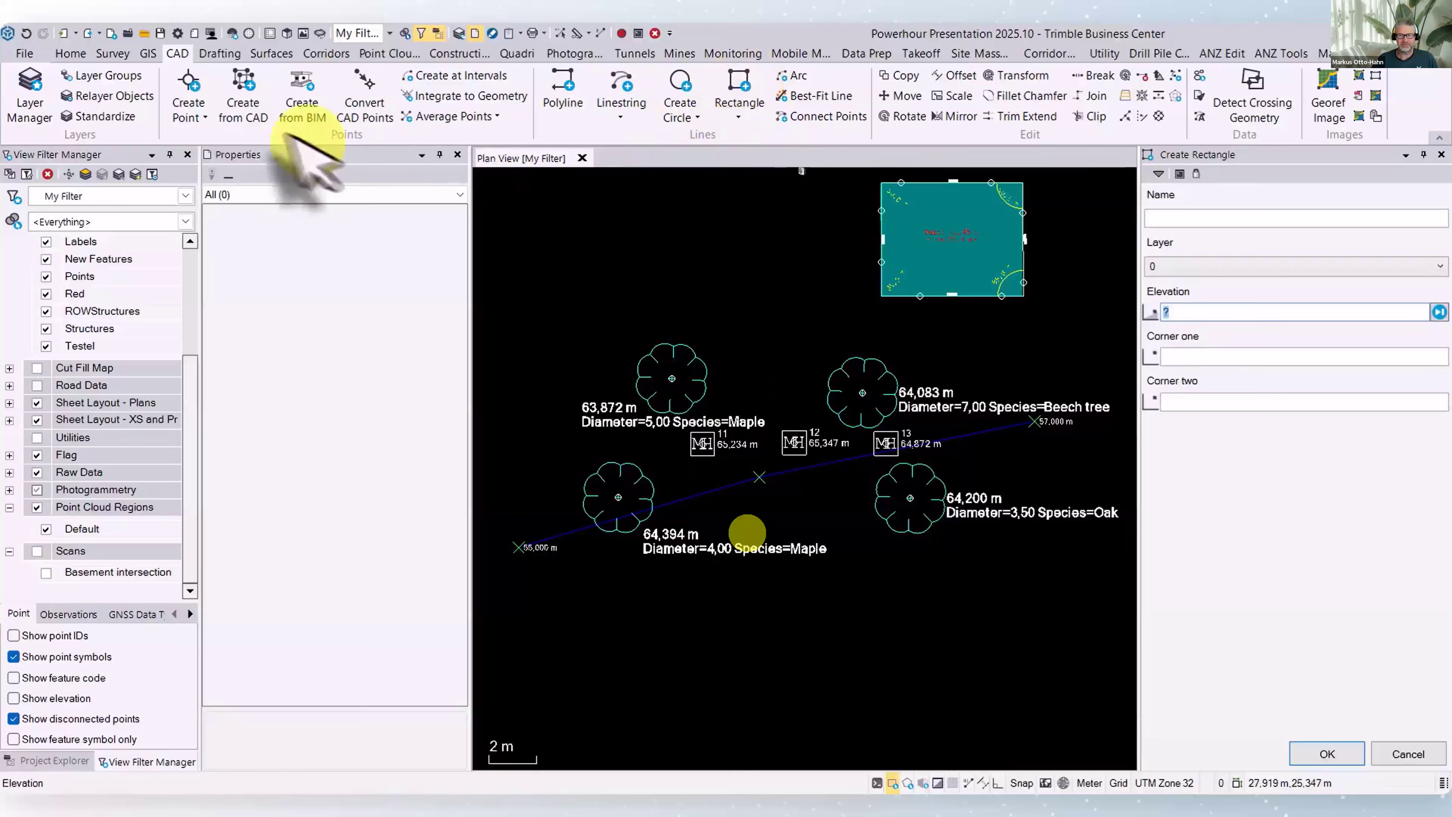
Start the Create Text command and switch through the recent commands to Create Rectangle and finally Create Linestring
left_click(220, 53)
left_click(21, 85)
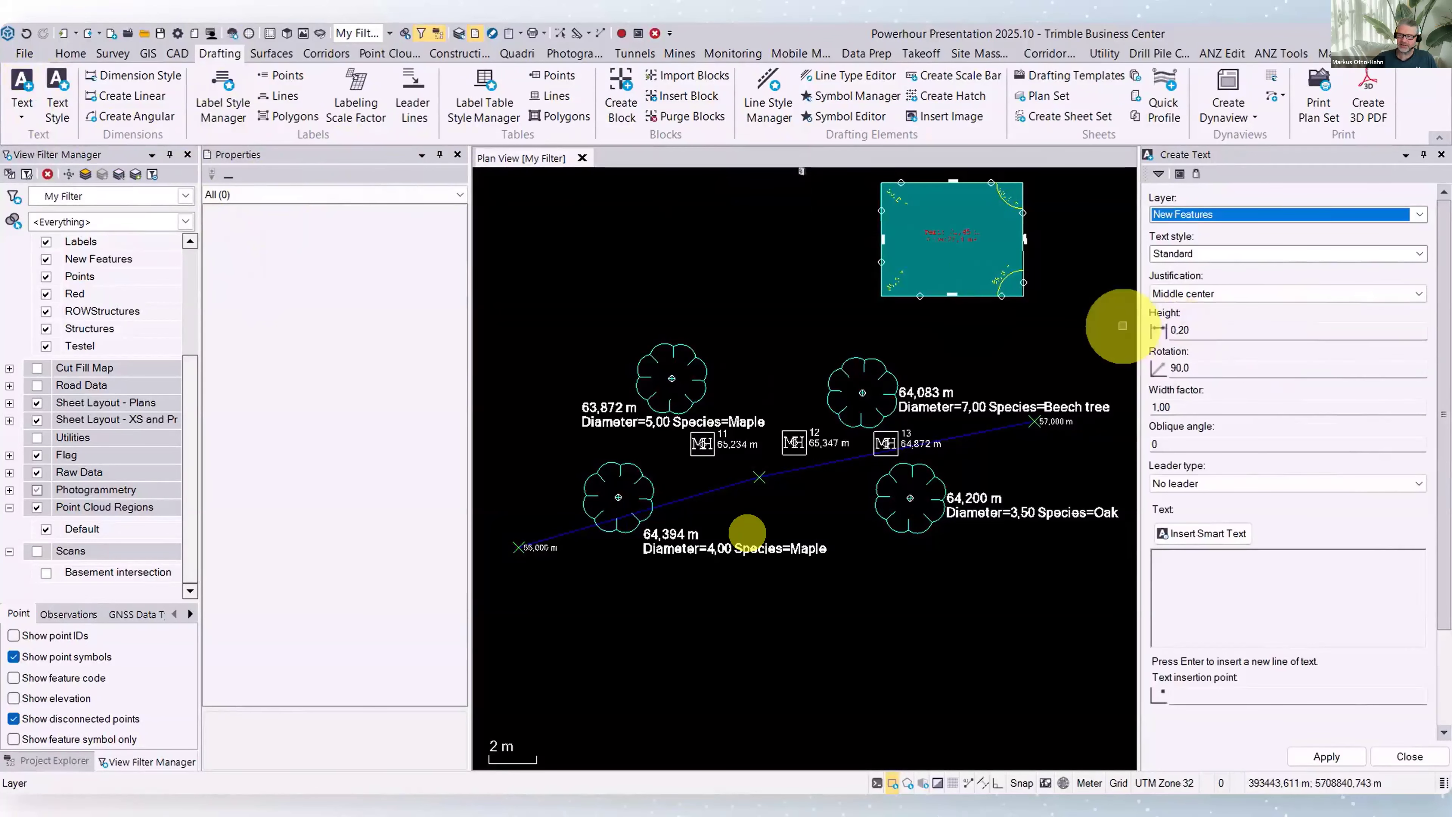
left_click(1158, 174)
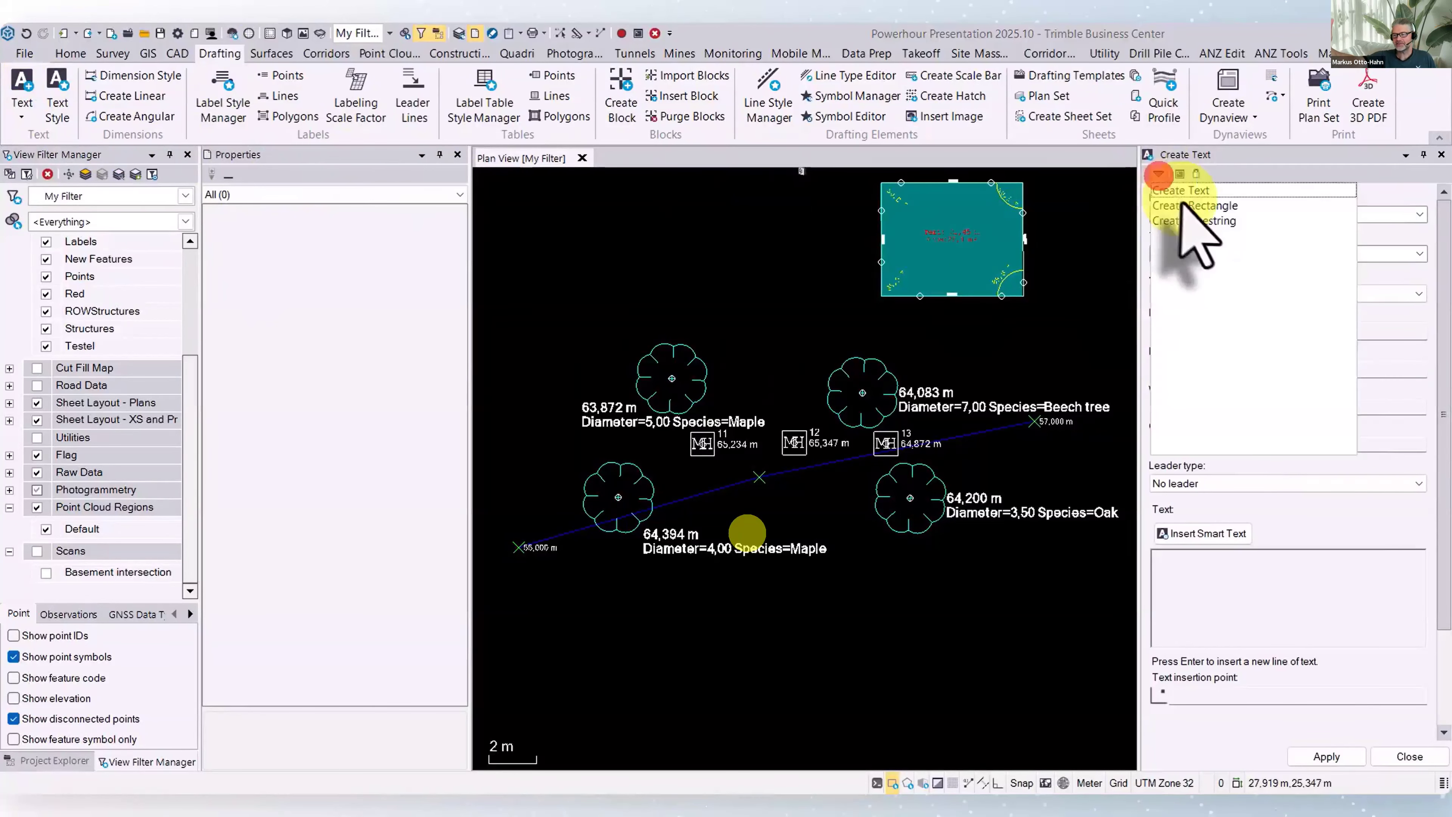
left_click(1191, 205)
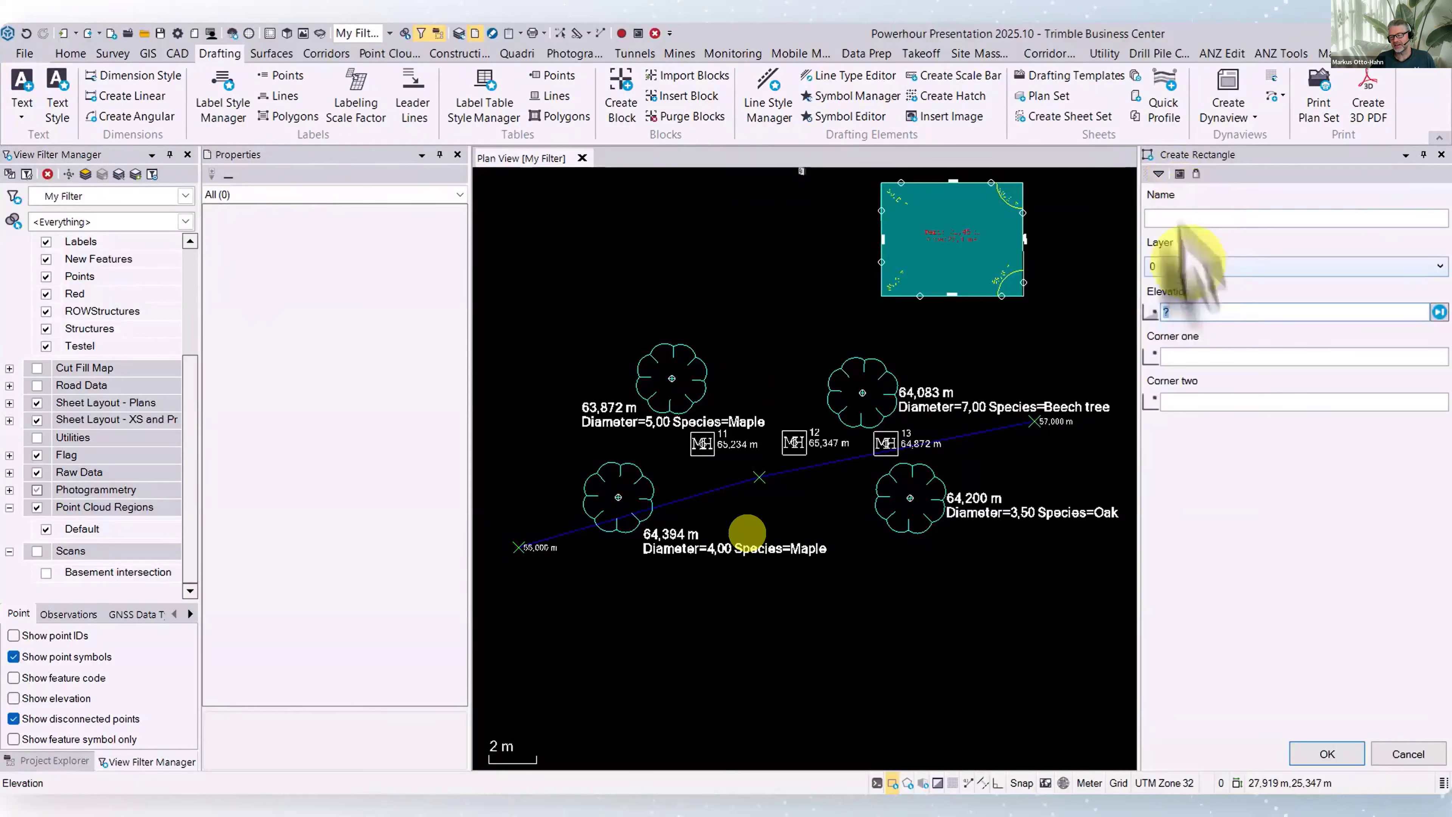
left_click(1158, 174)
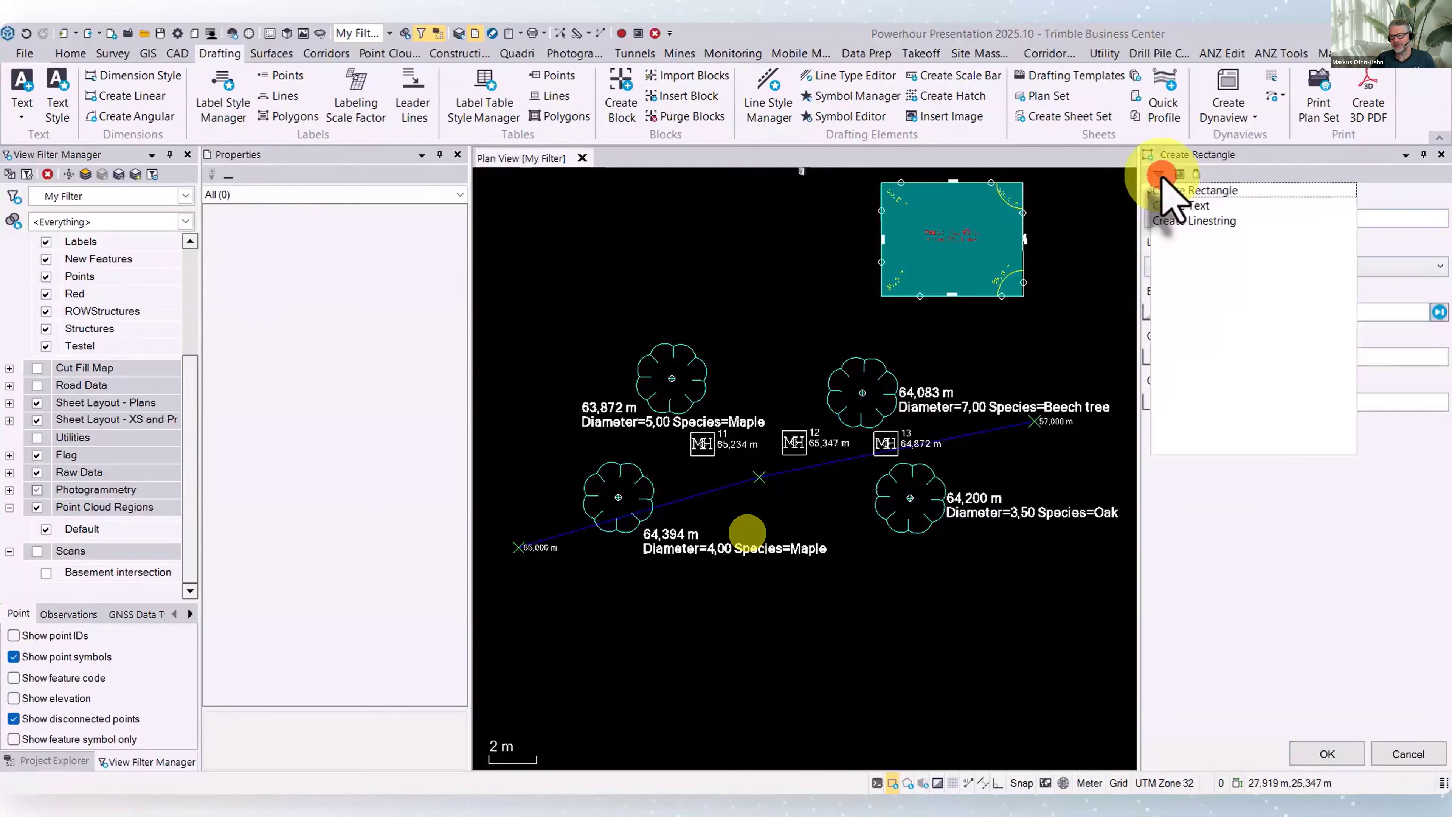
left_click(1183, 221)
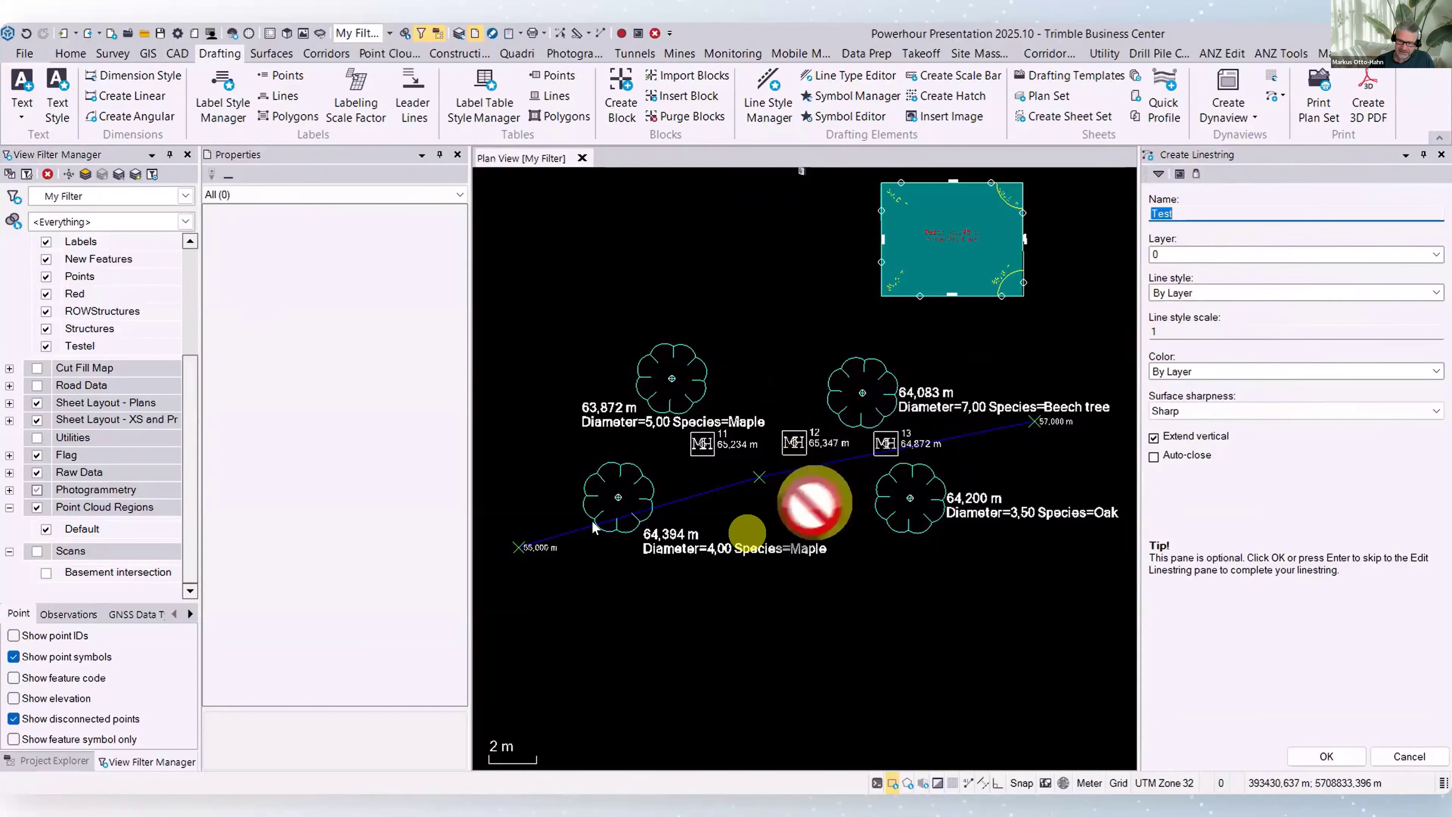
Try rotating the tree label with Diameter=5,00 while Create Linestring is on standby, and undo the rotation
left_click(656, 672)
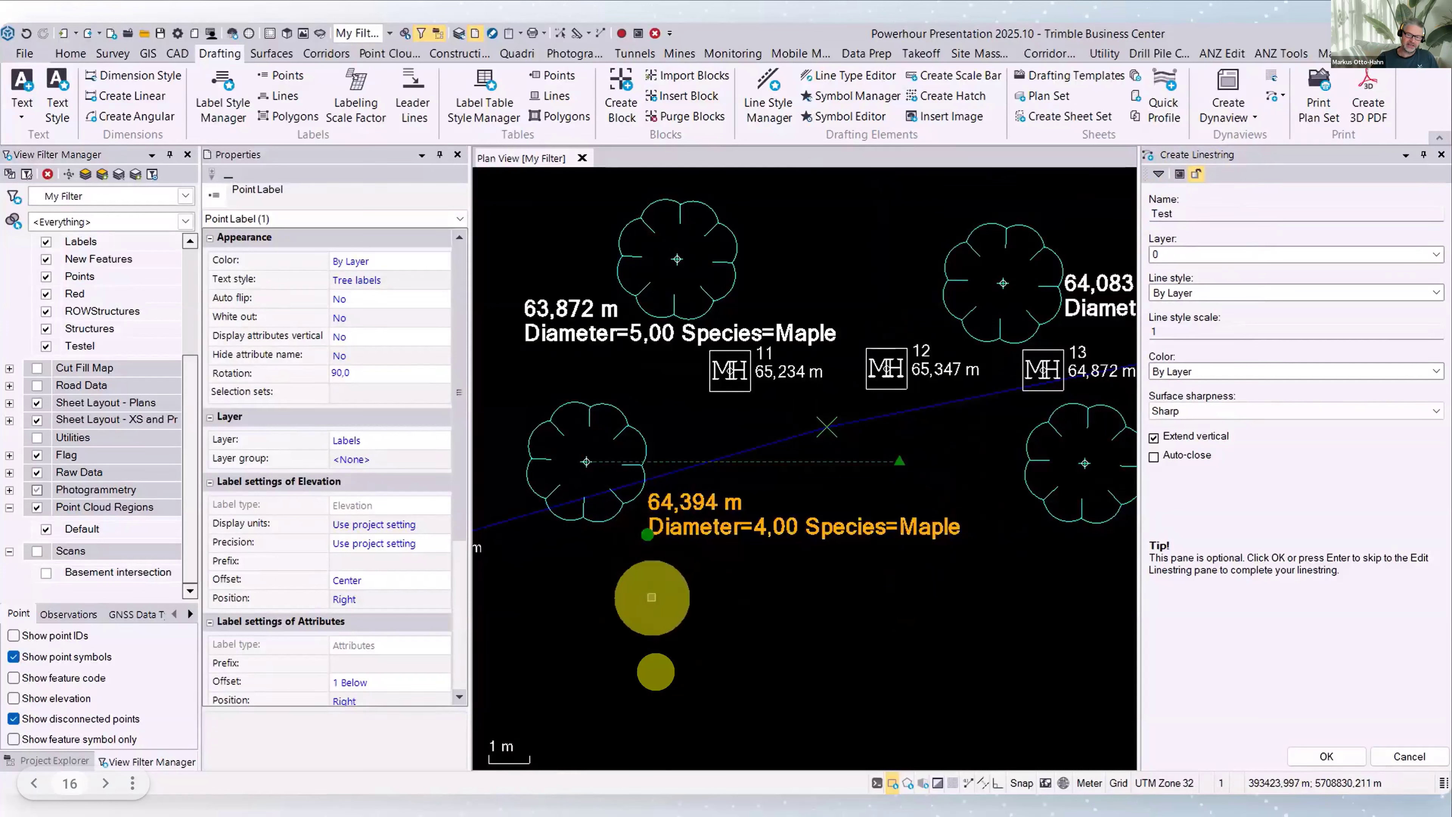
left_click(990, 258)
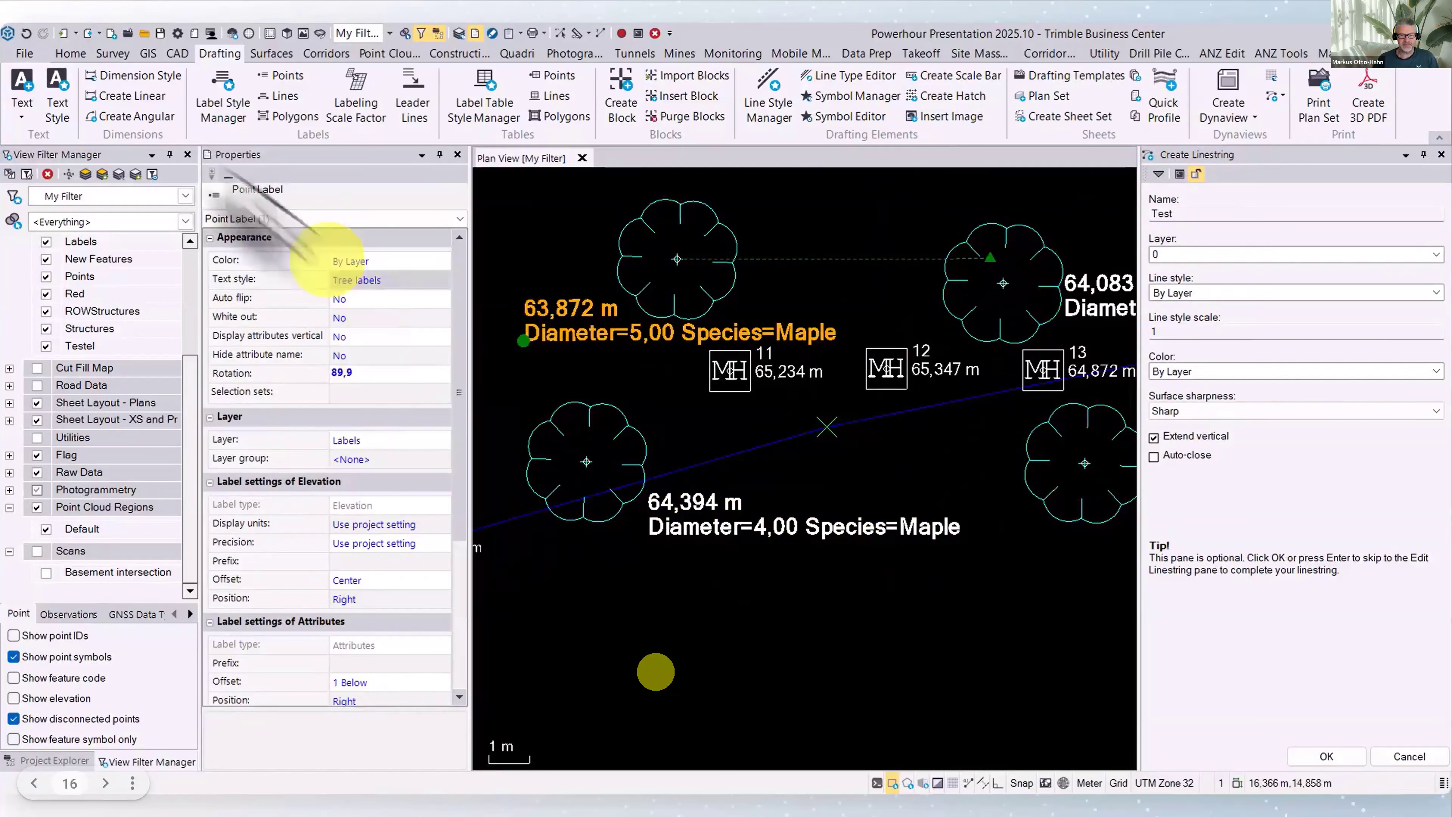
left_click(26, 32)
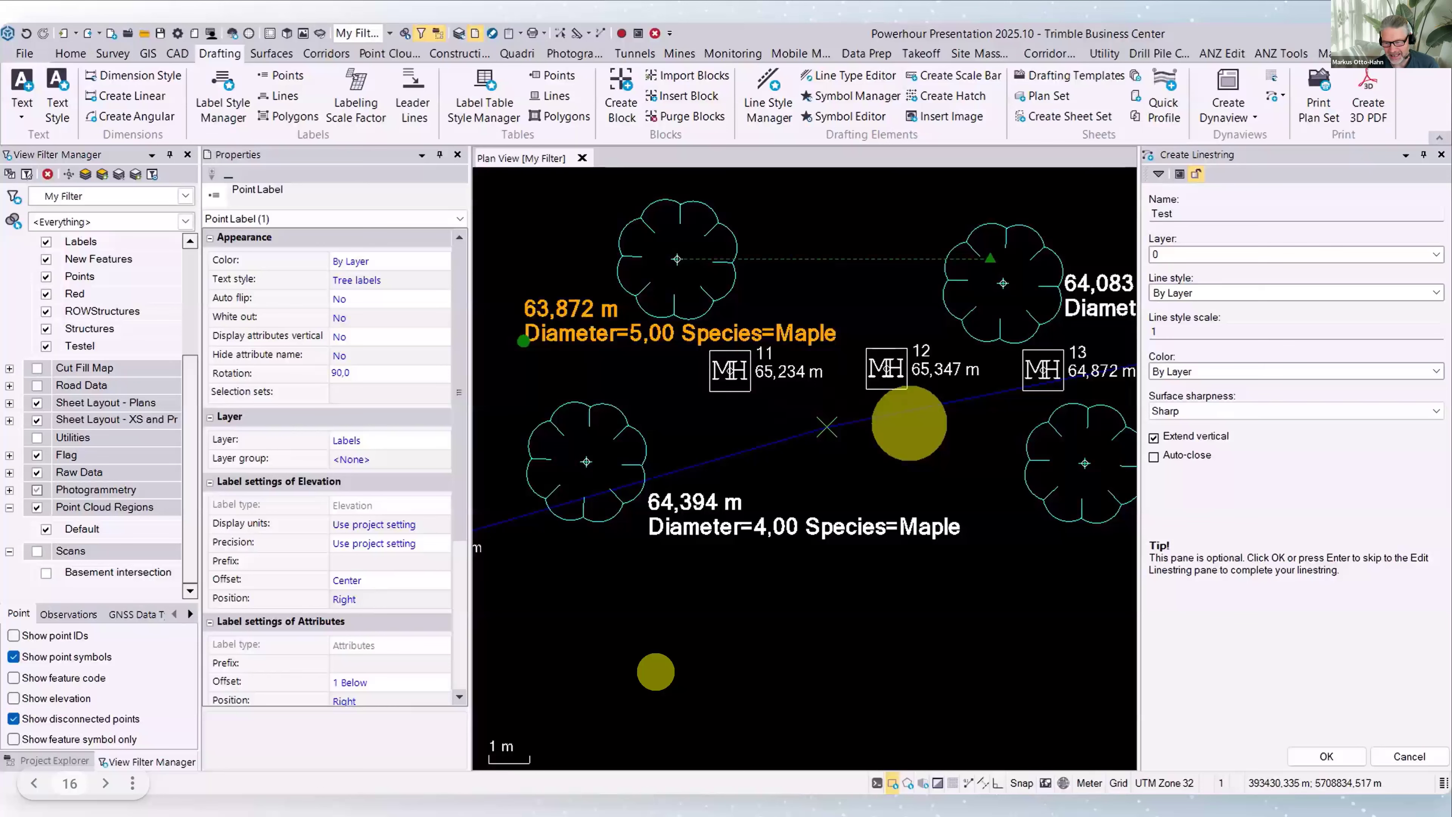
Resume the Create Linestring command from standby by returning to its linestring name entry
scroll(983, 445, "up", 1)
middle_click_drag(984, 446, 829, 522)
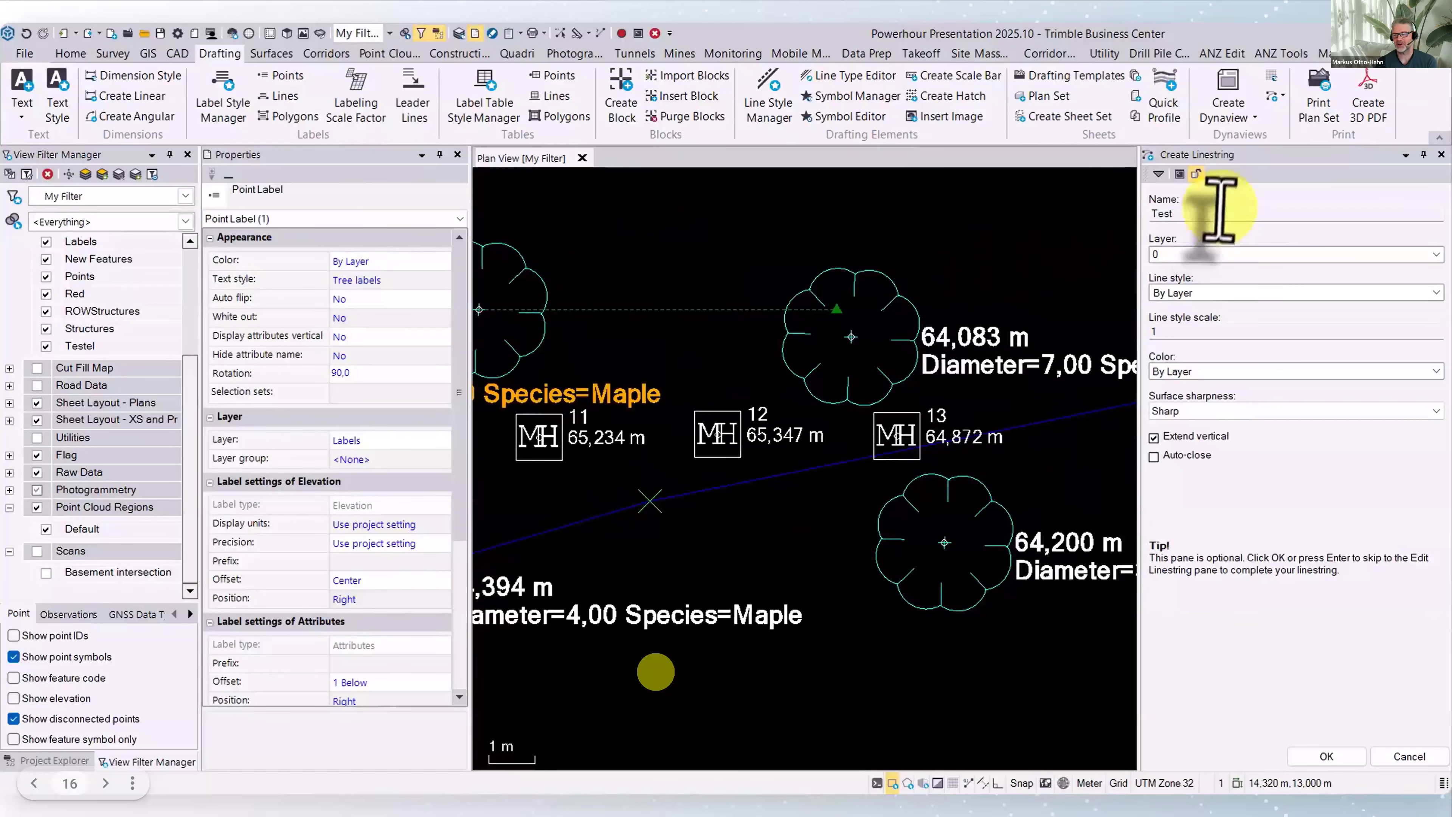
left_click(1199, 214)
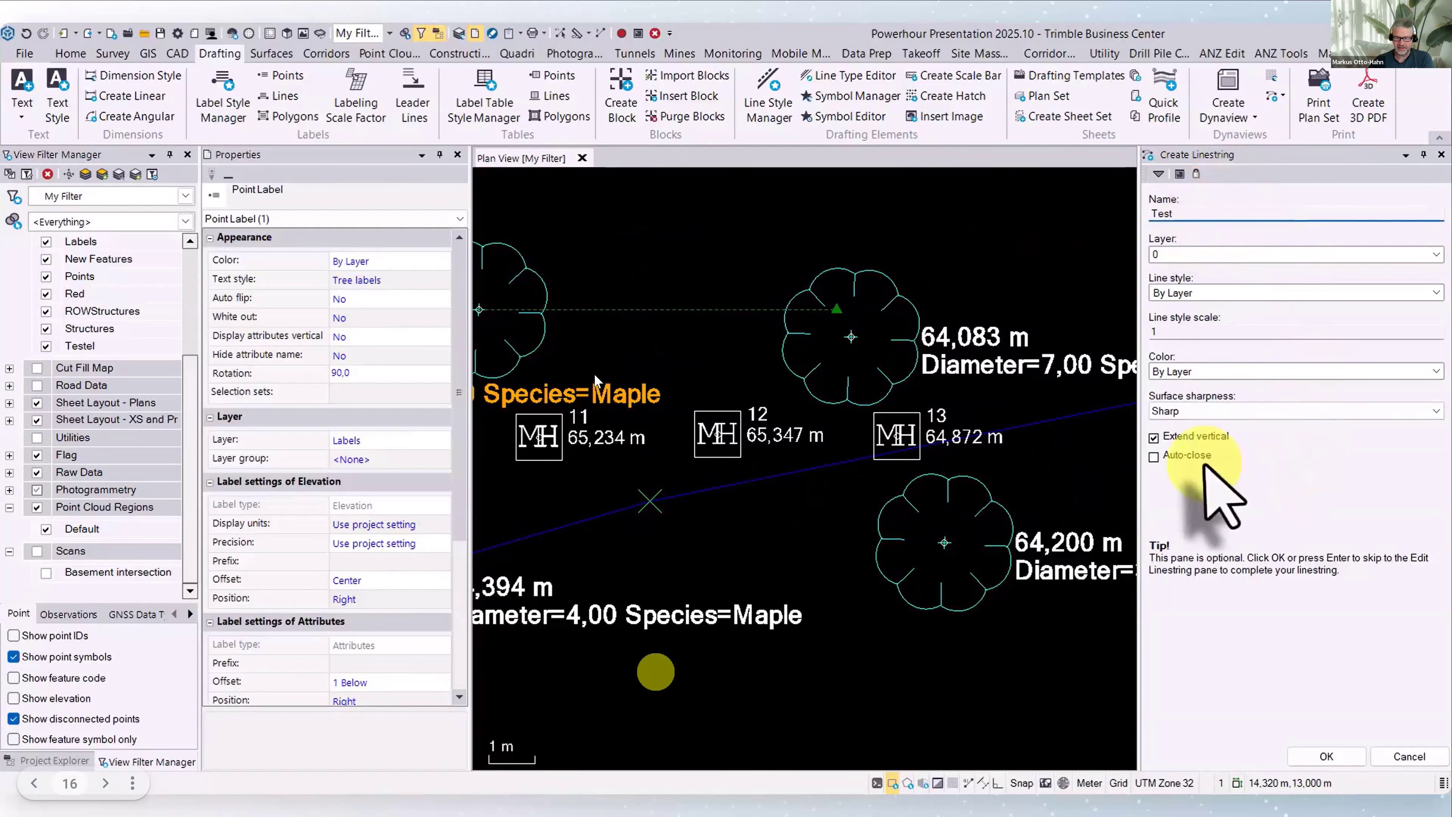
left_click(674, 440)
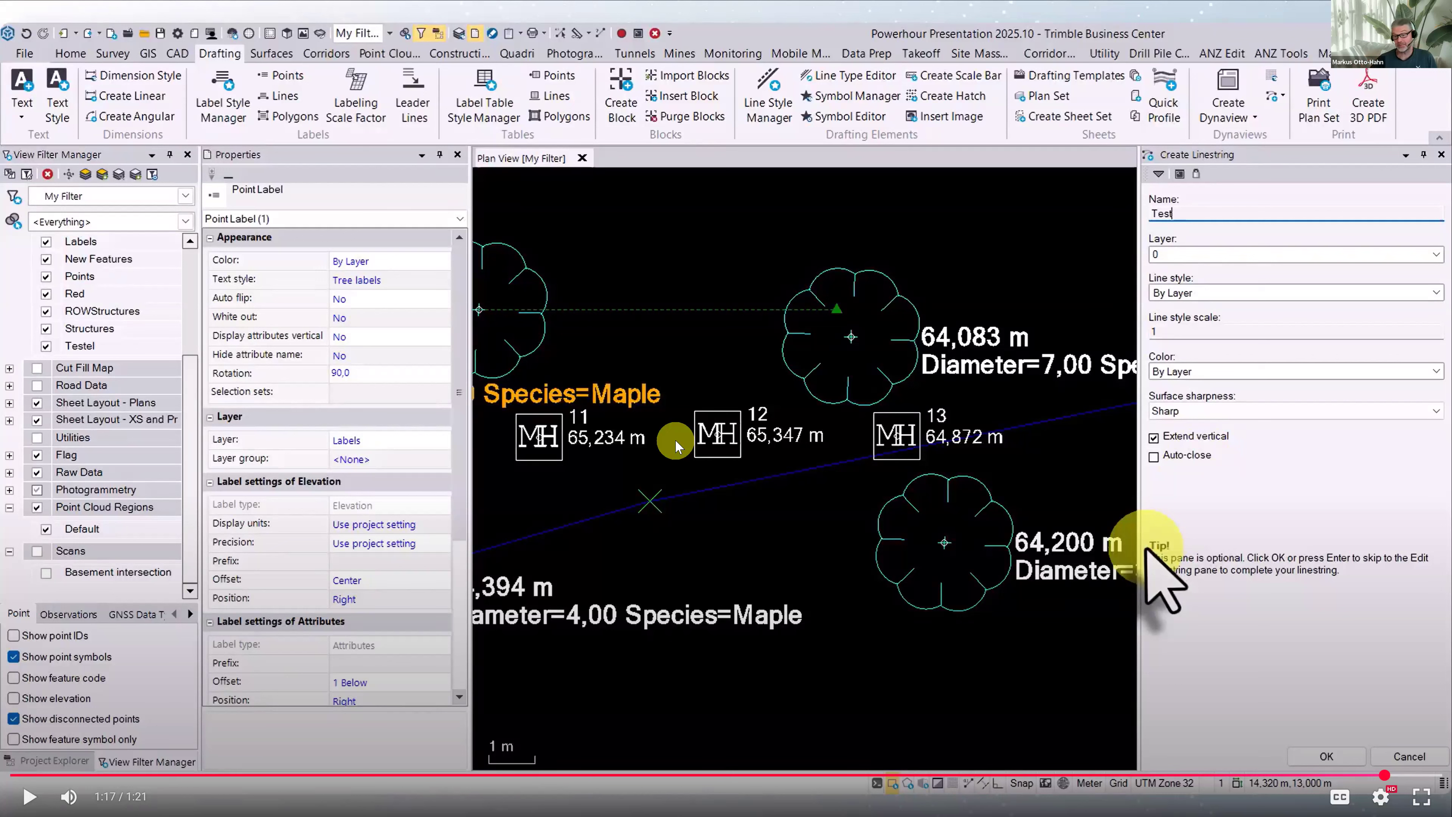
left_click(676, 441)
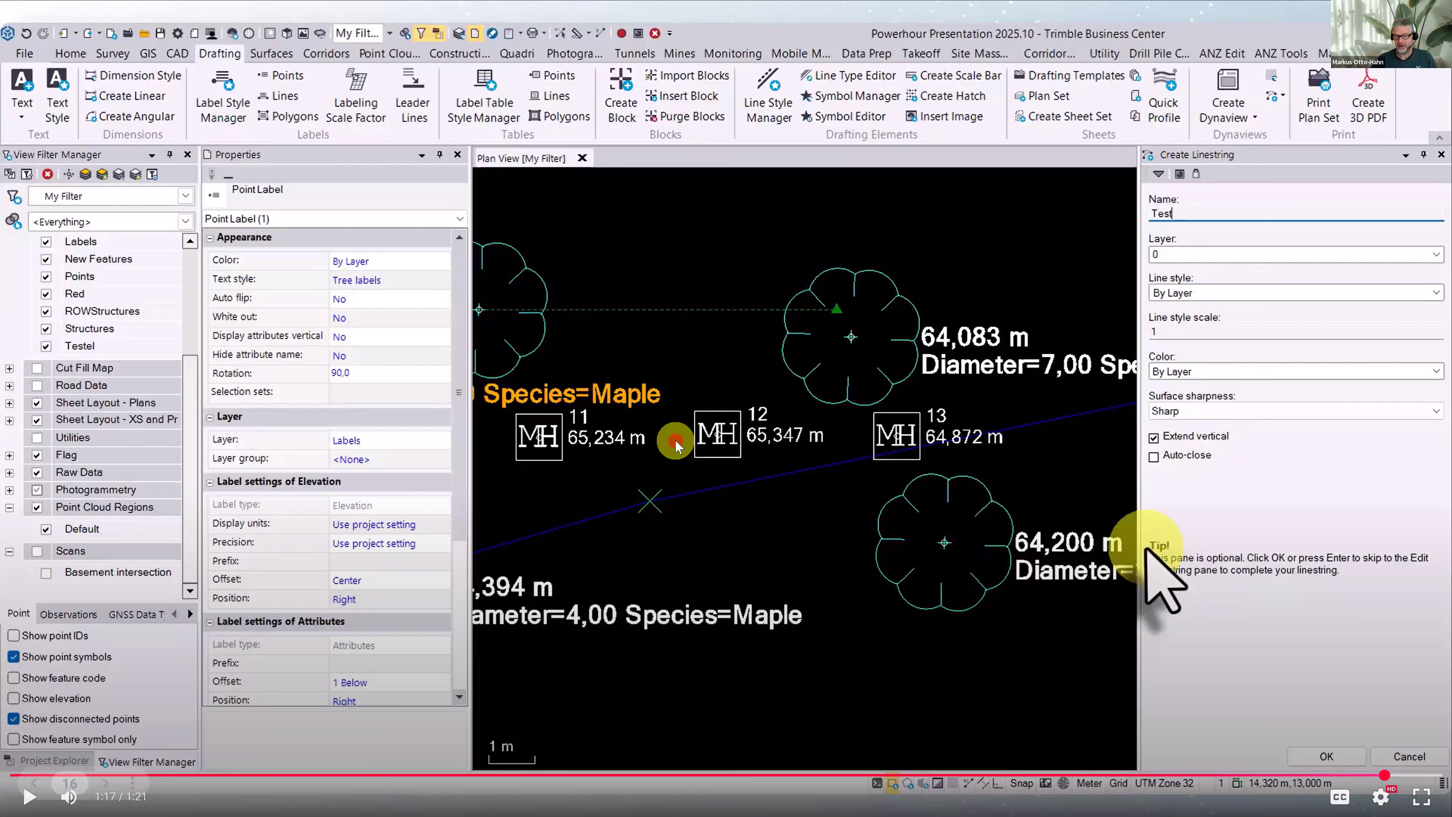
key("Right")
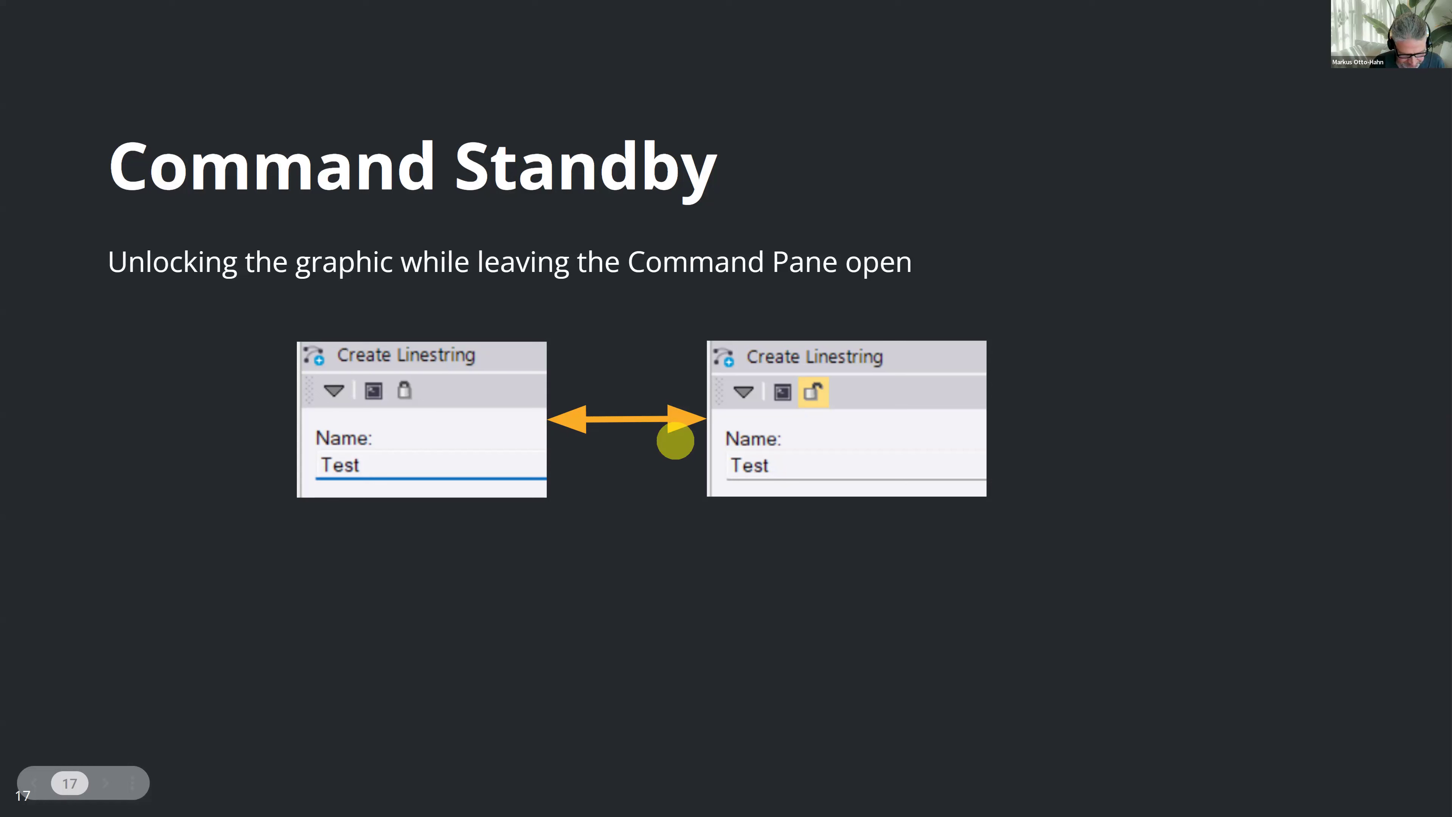
key("Right")
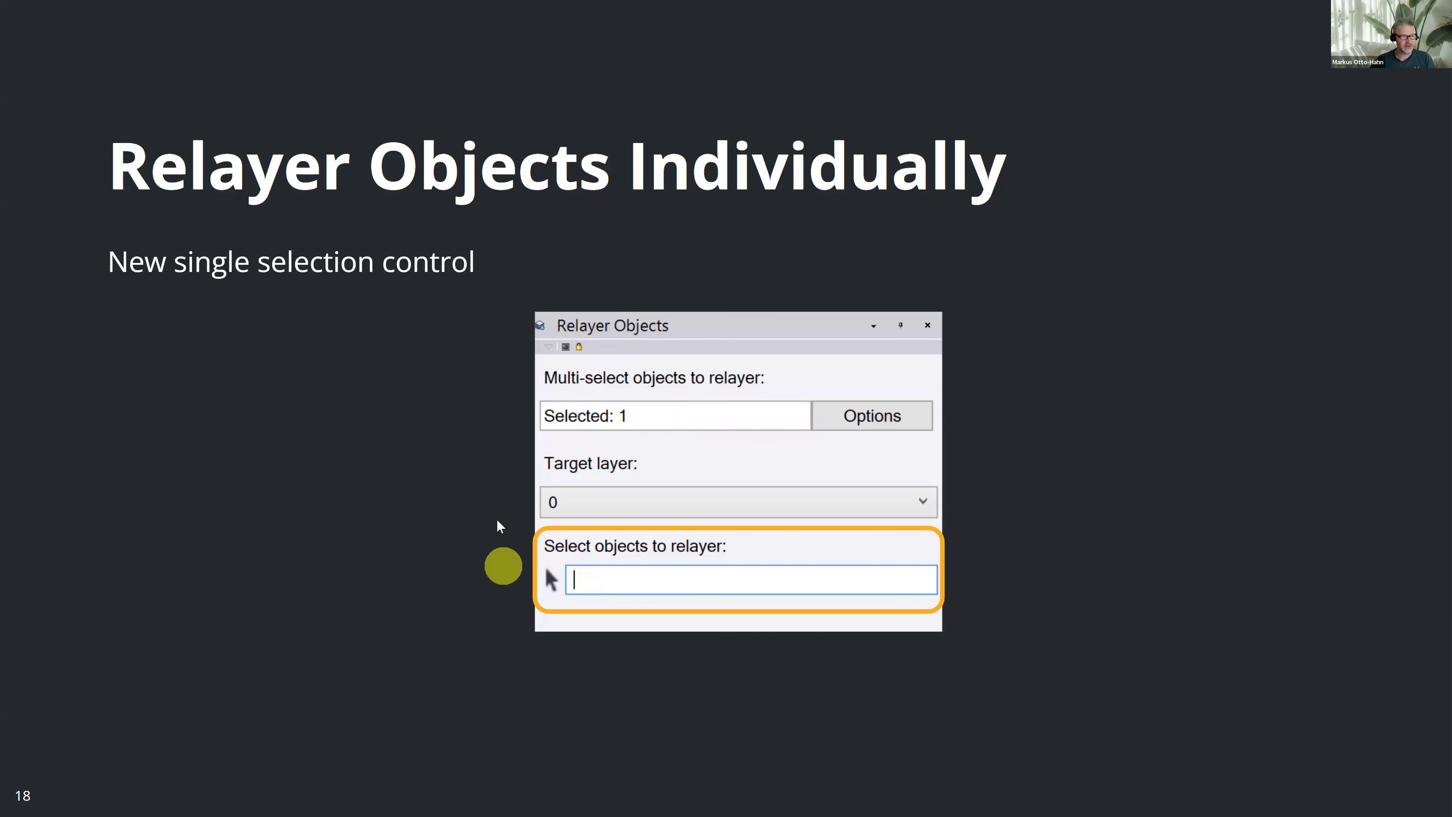
key("Right")
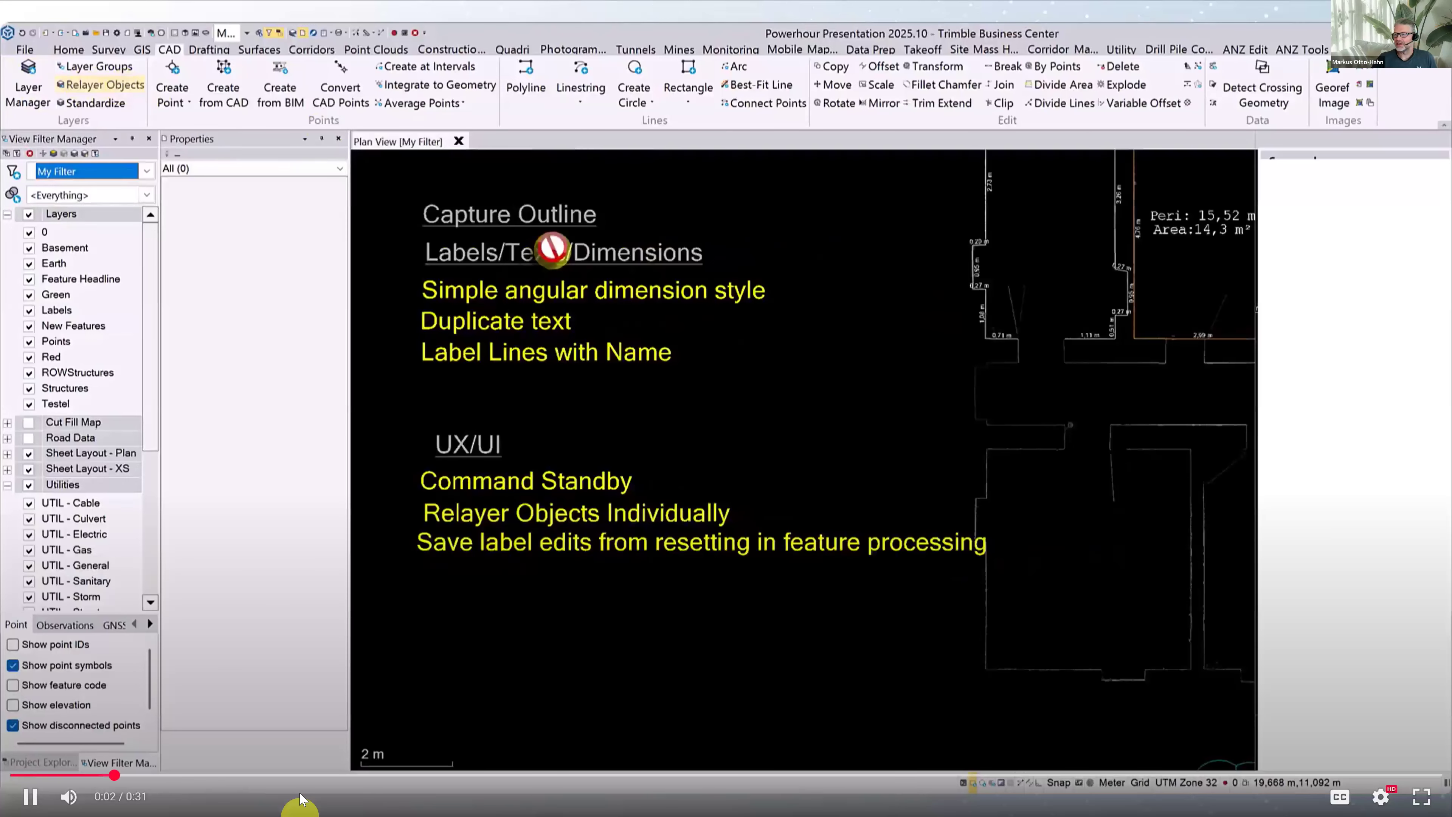
Relayer the six yellow text lines under the Labels/Texts/Dimensions and UX/UI headlines to the Red layer together
left_click(754, 541)
left_click(634, 511)
left_click(623, 479)
left_click(626, 349)
left_click(565, 323)
left_click(574, 290)
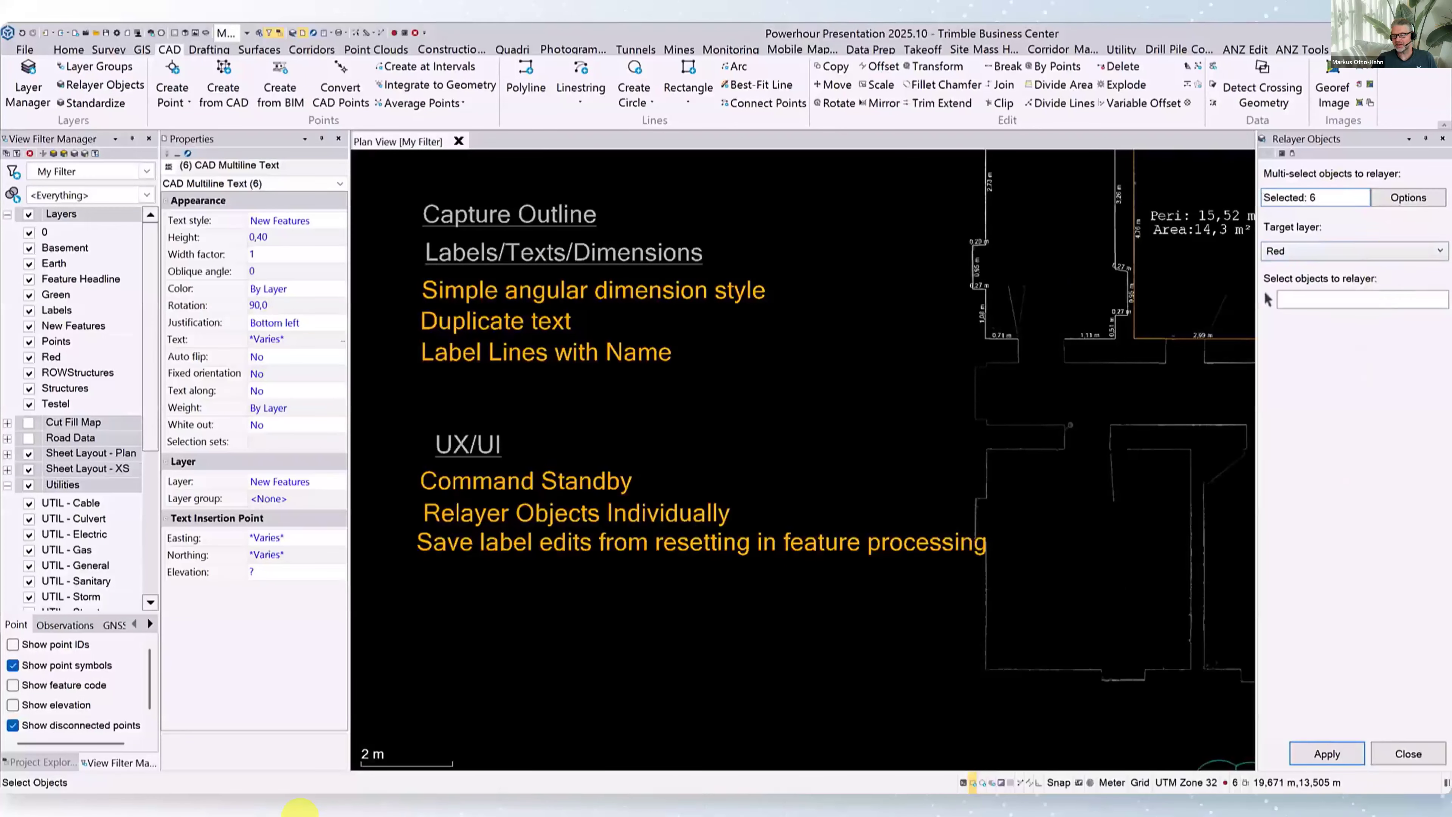
left_click(1327, 754)
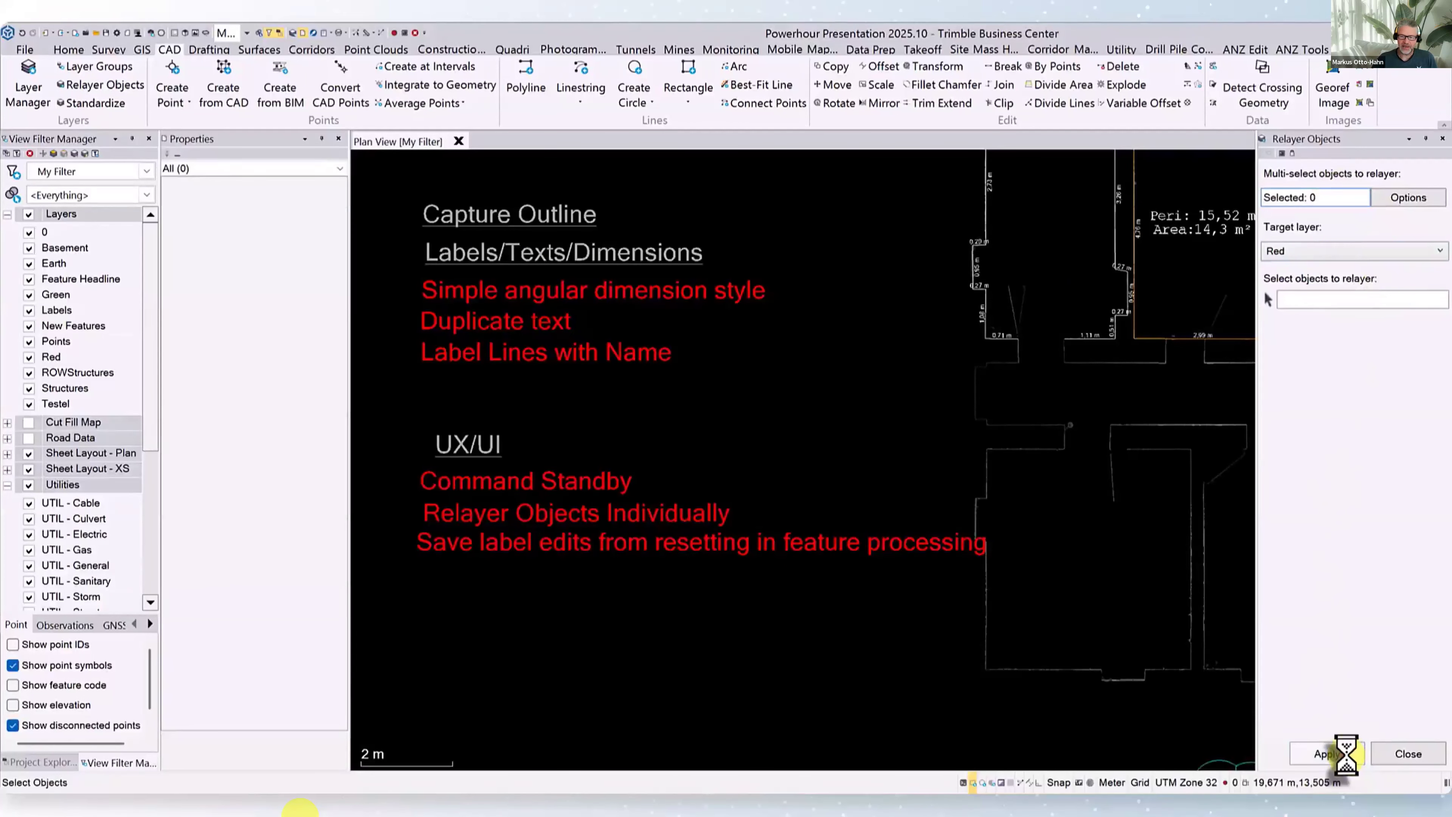
Set the target layer to Green and relayer the six red text lines to it one by one
left_click(1329, 252)
scroll(1317, 321, "up", 4)
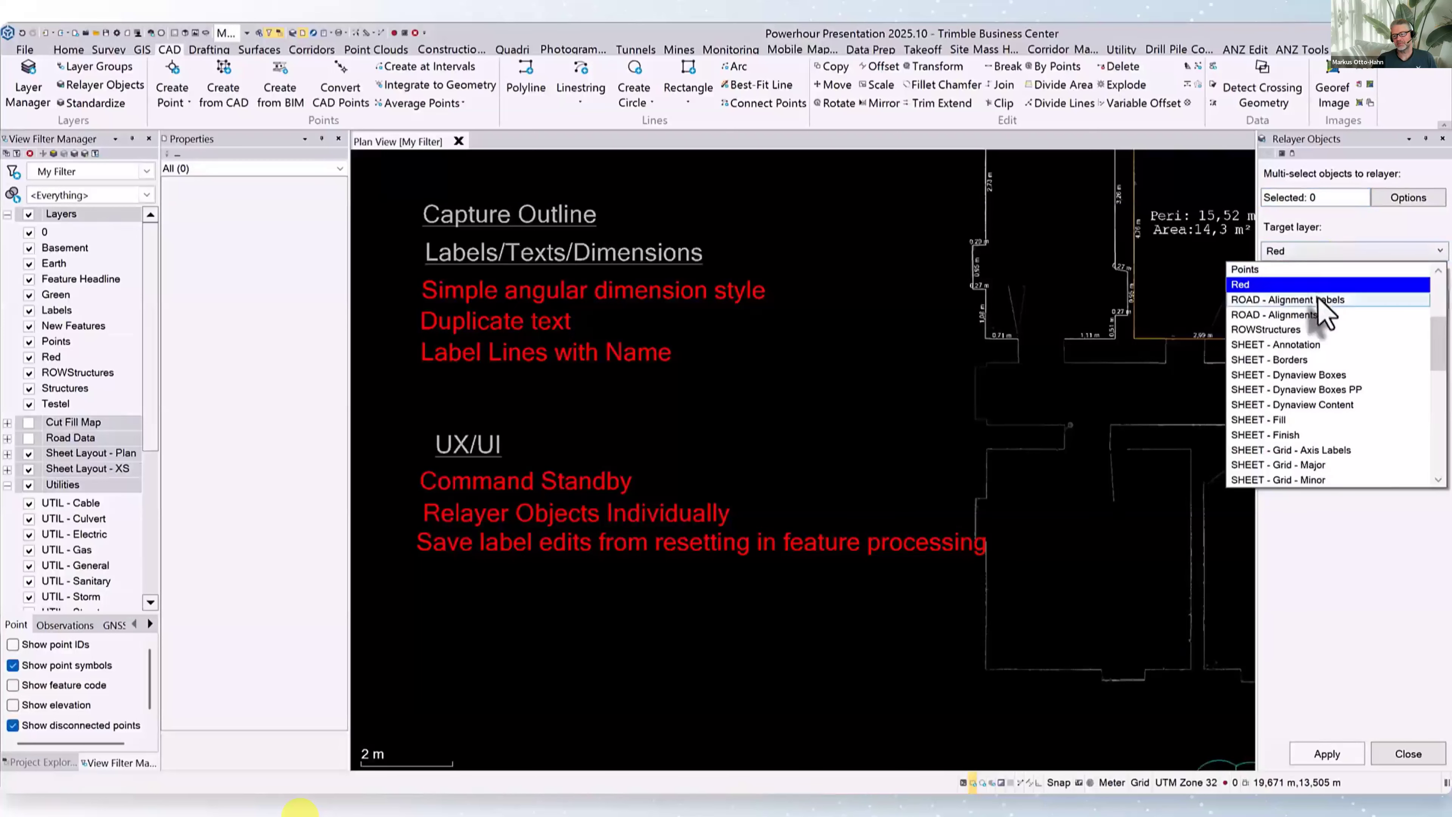
left_click(1274, 375)
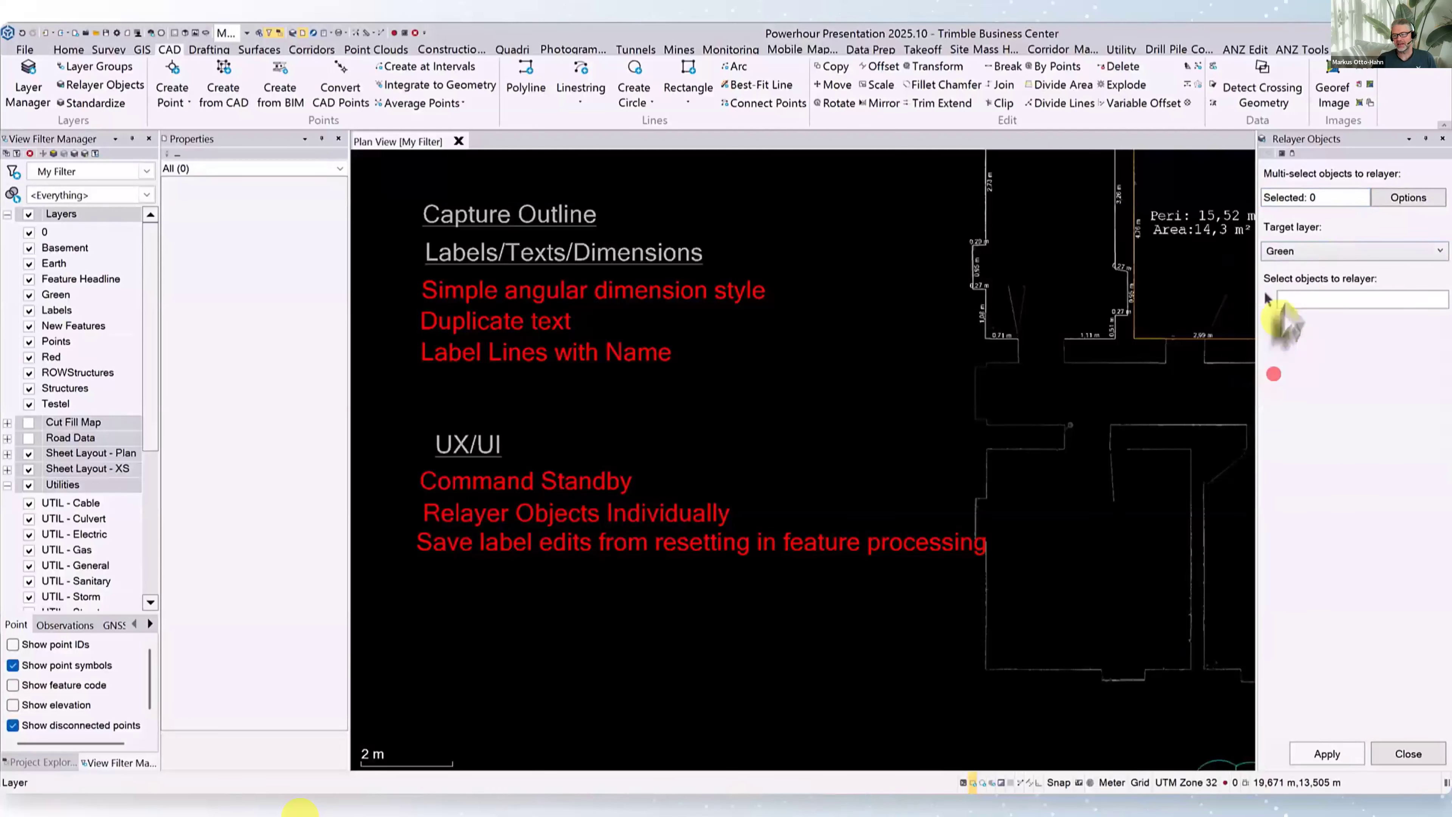
left_click(705, 515)
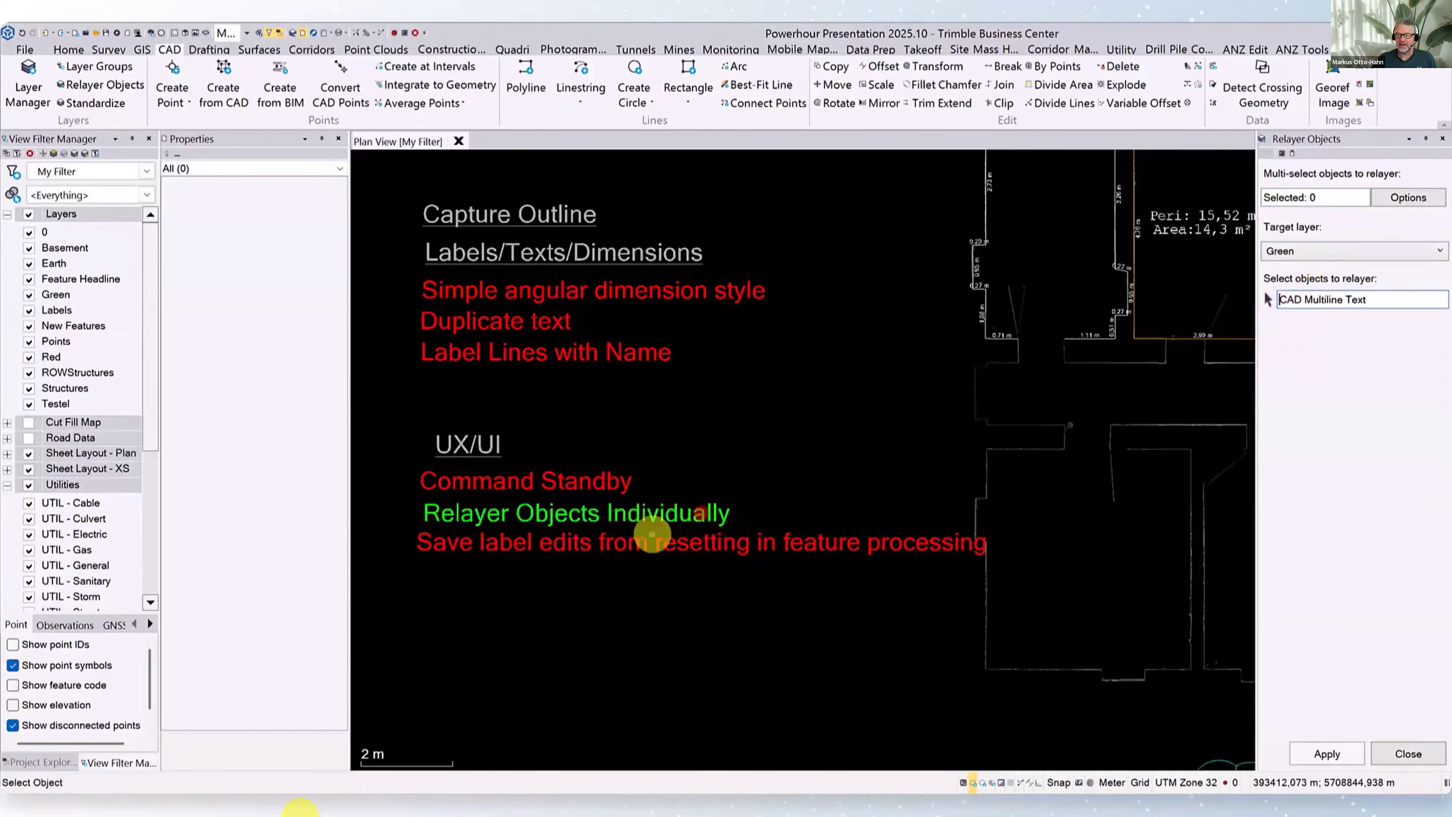
left_click(537, 354)
left_click(510, 320)
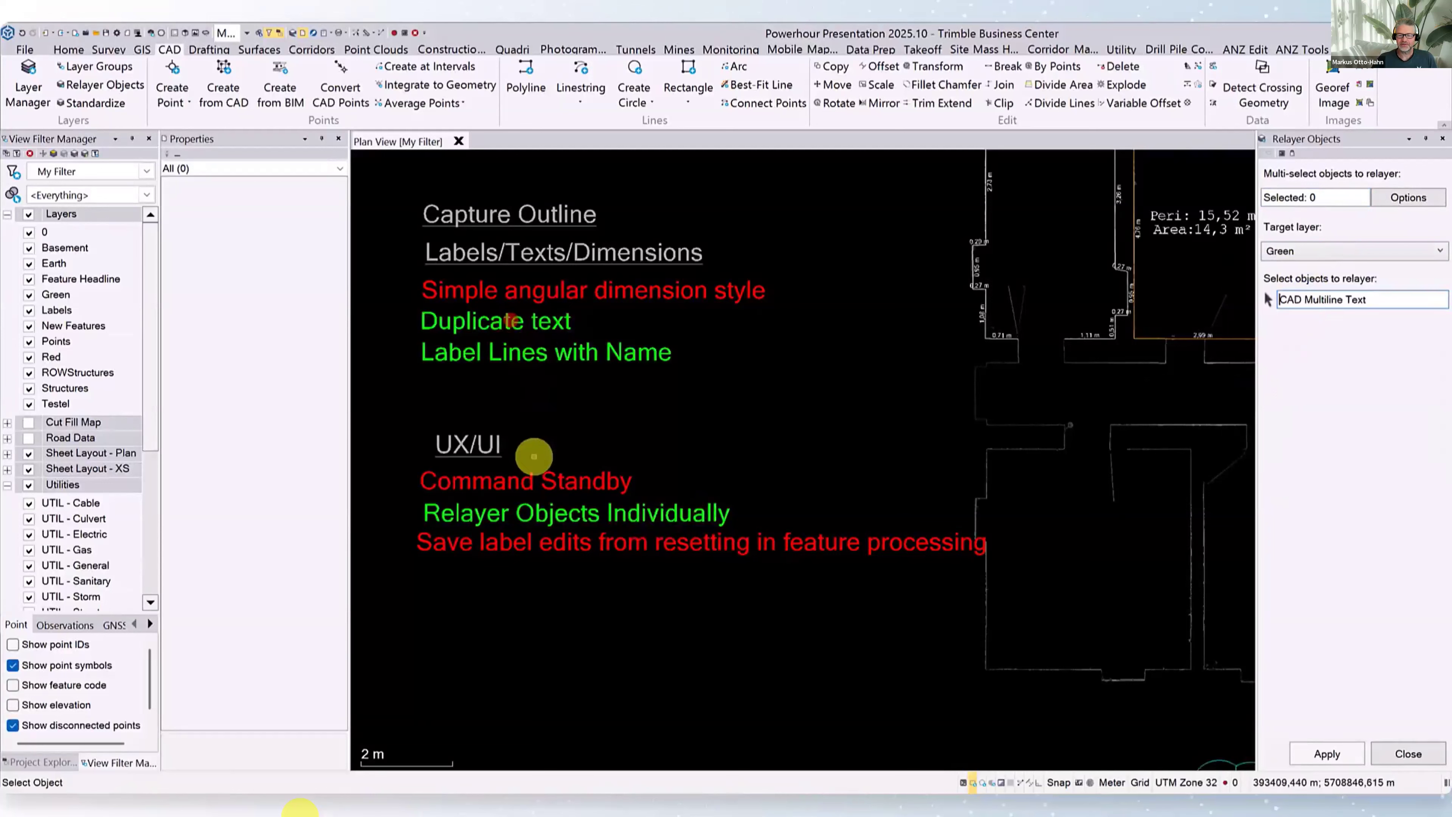
left_click(616, 289)
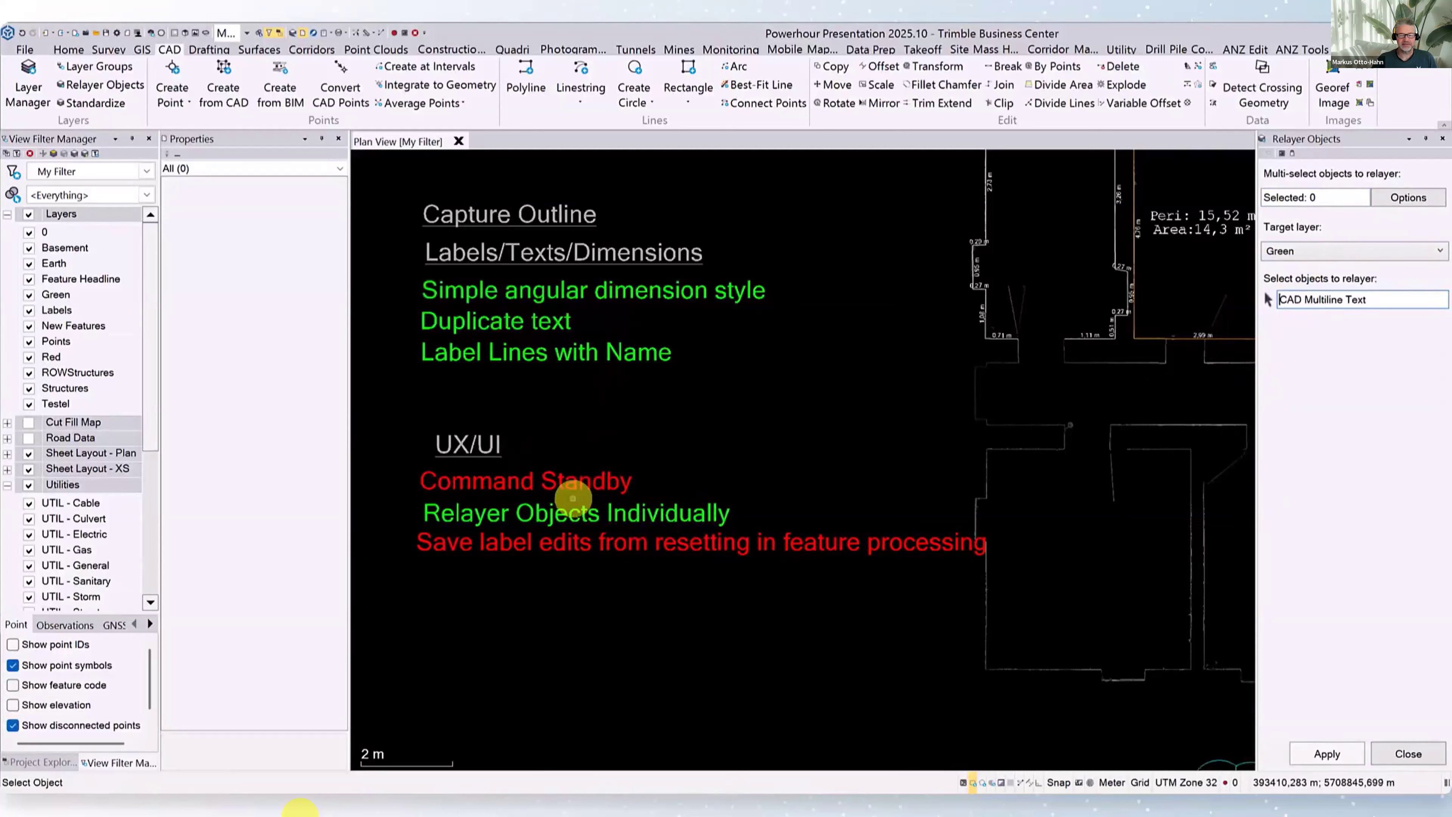
left_click(689, 542)
left_click(566, 481)
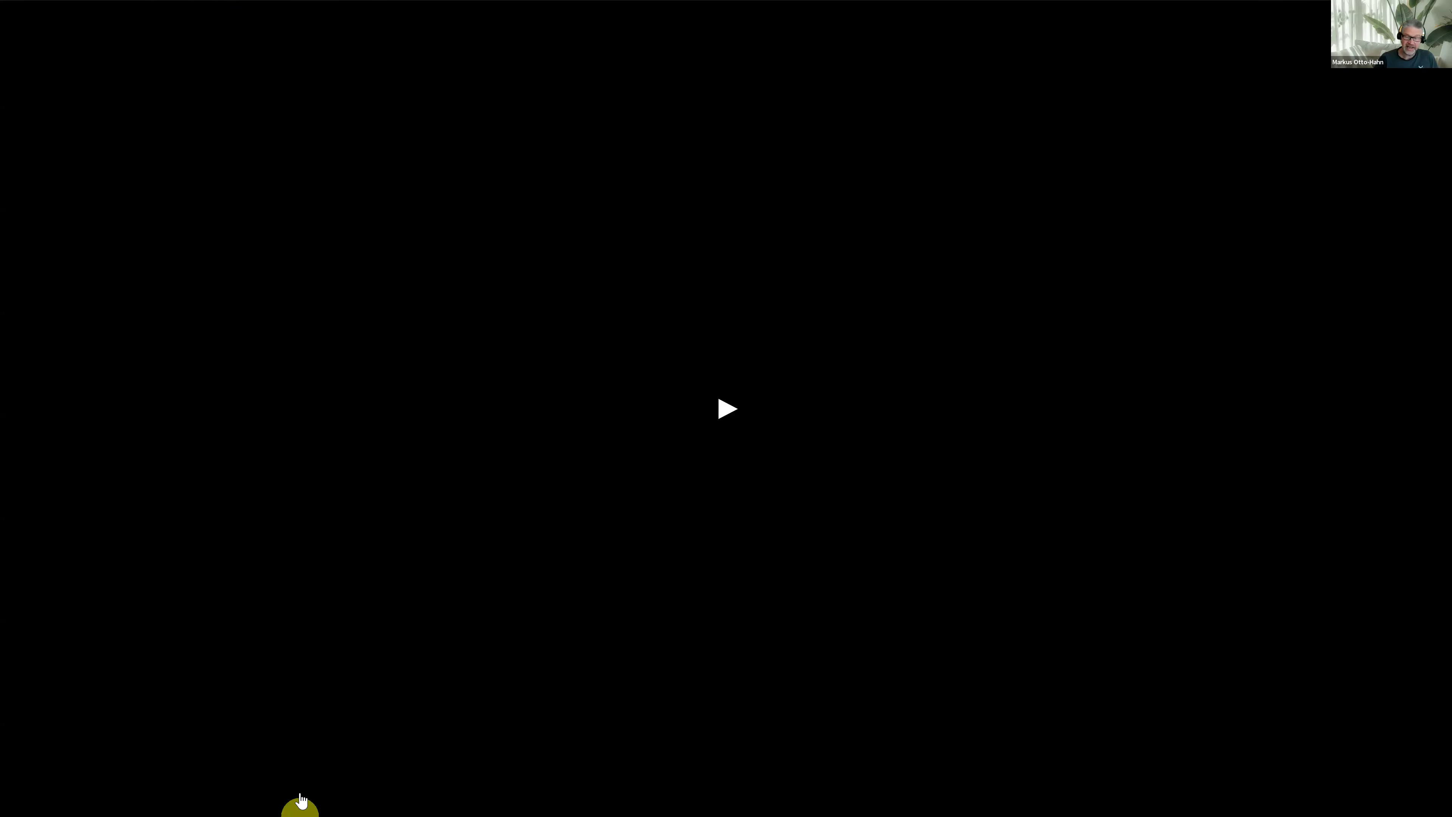
key("Right")
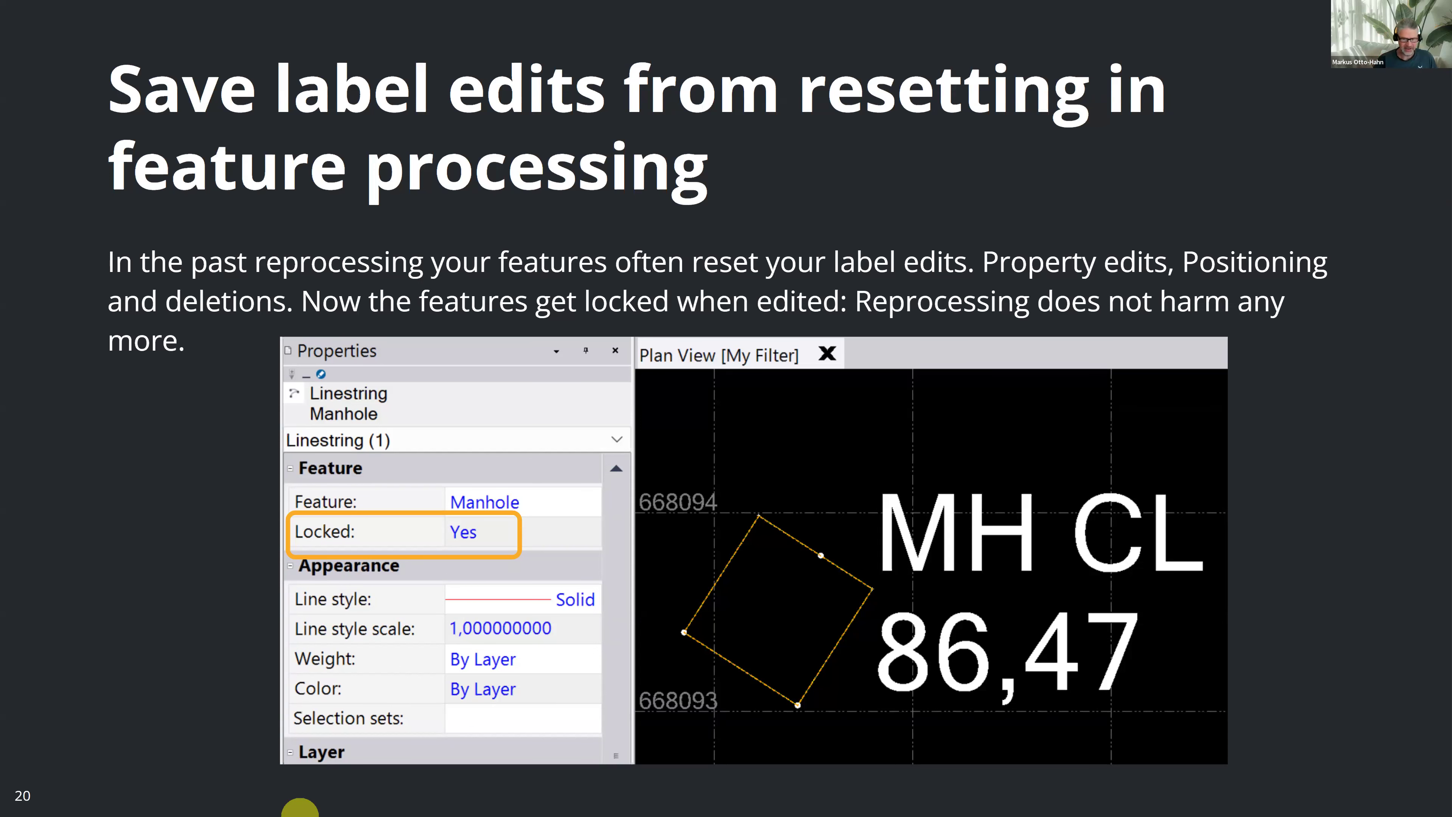
Reprocess the feature codes of the Schnitt_durch _Keller_von_Uni.e57 and Keyed in Block point sources
key("Right")
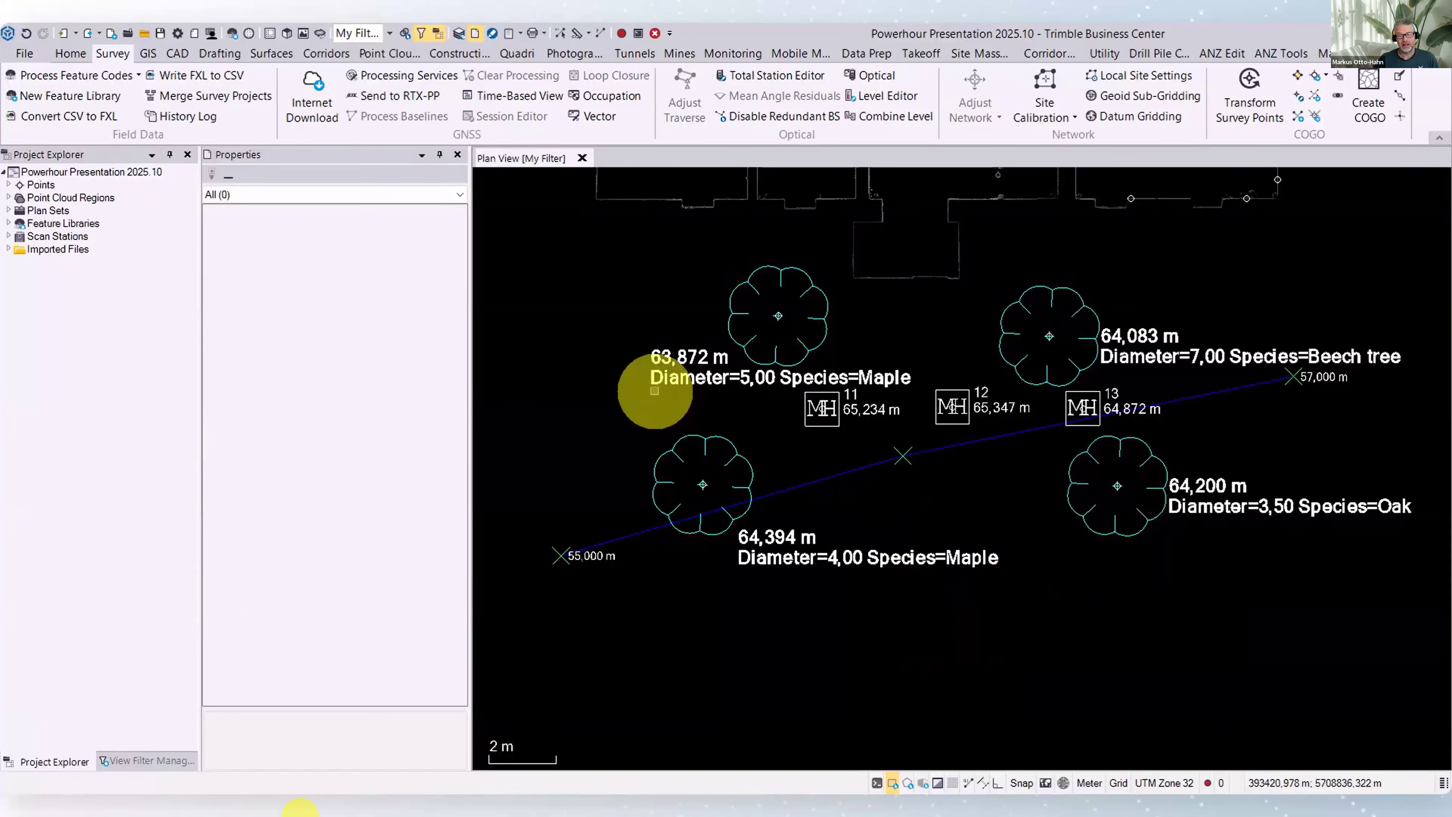
left_click(76, 76)
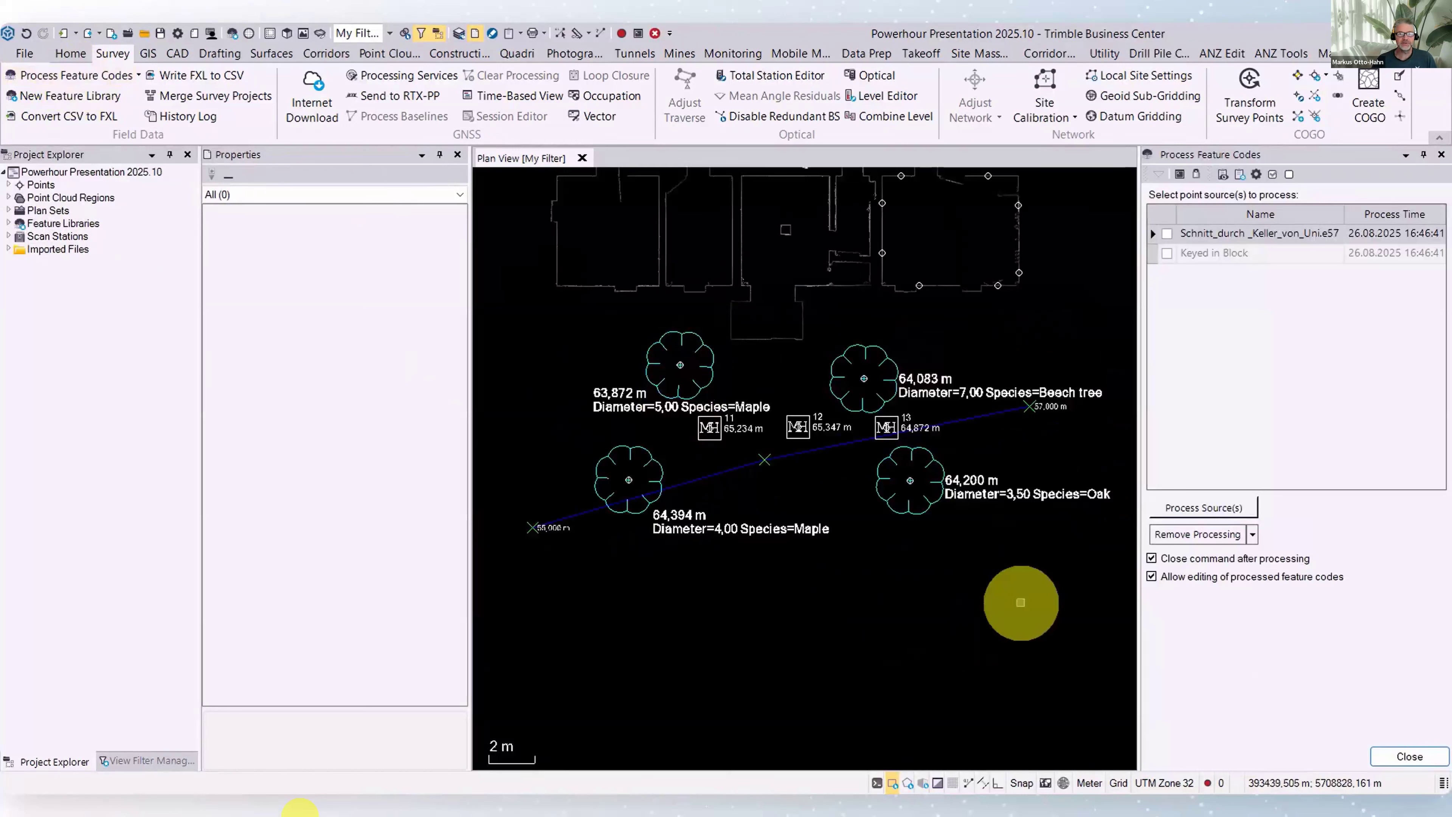
left_click(1167, 239)
left_click(1167, 251)
left_click(1203, 508)
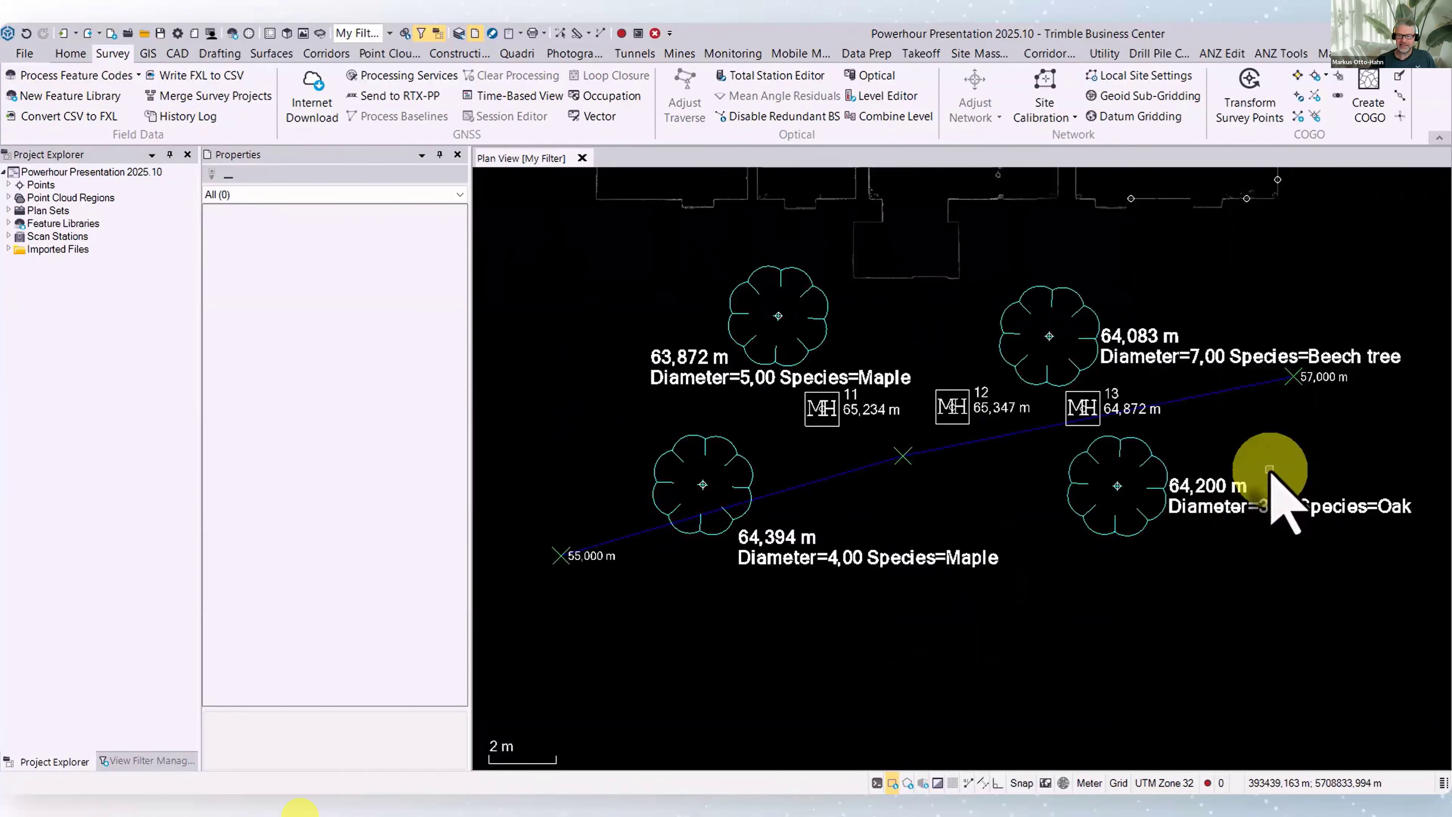
left_click(633, 430)
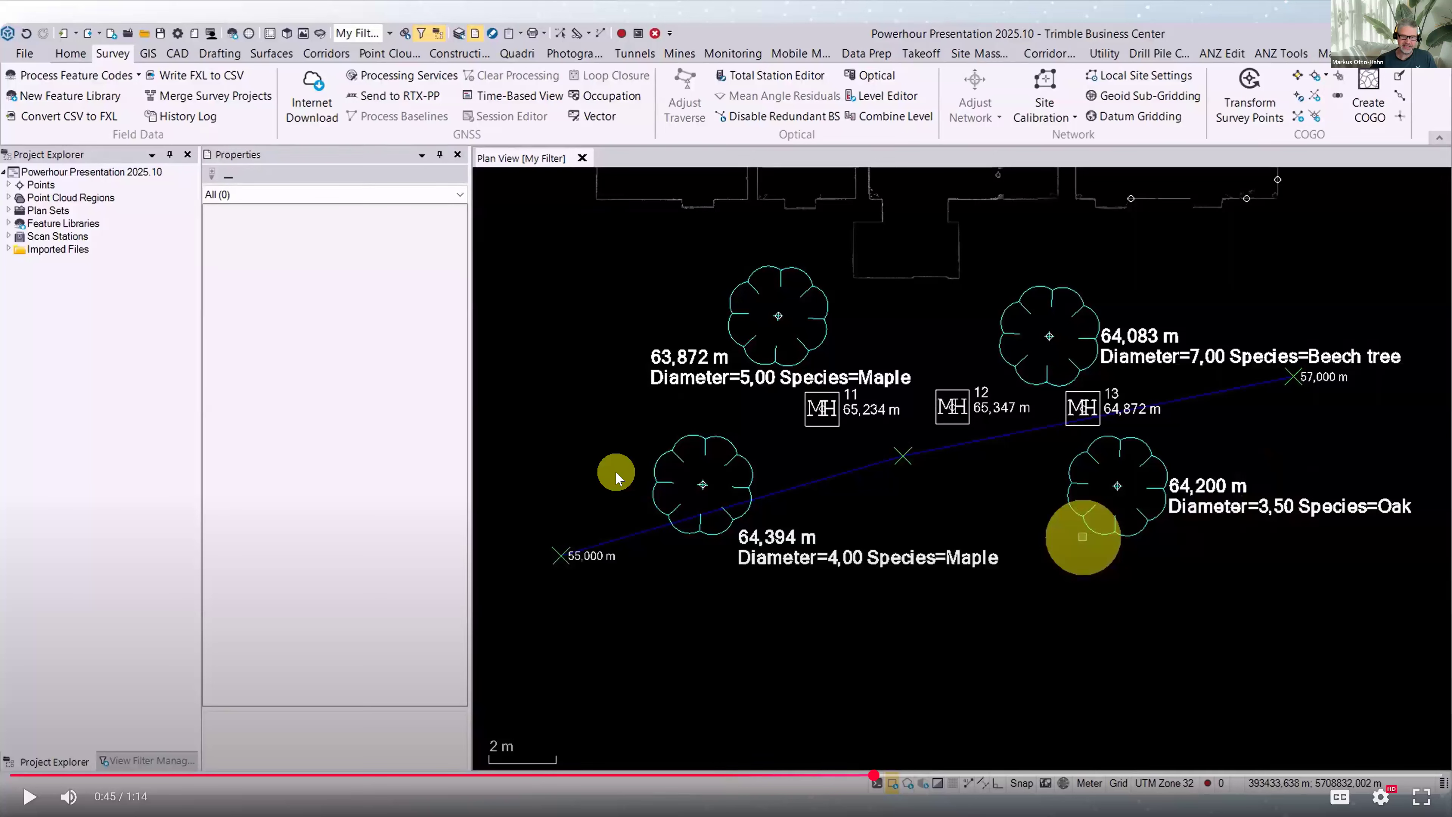
left_click(615, 471)
left_click(22, 798)
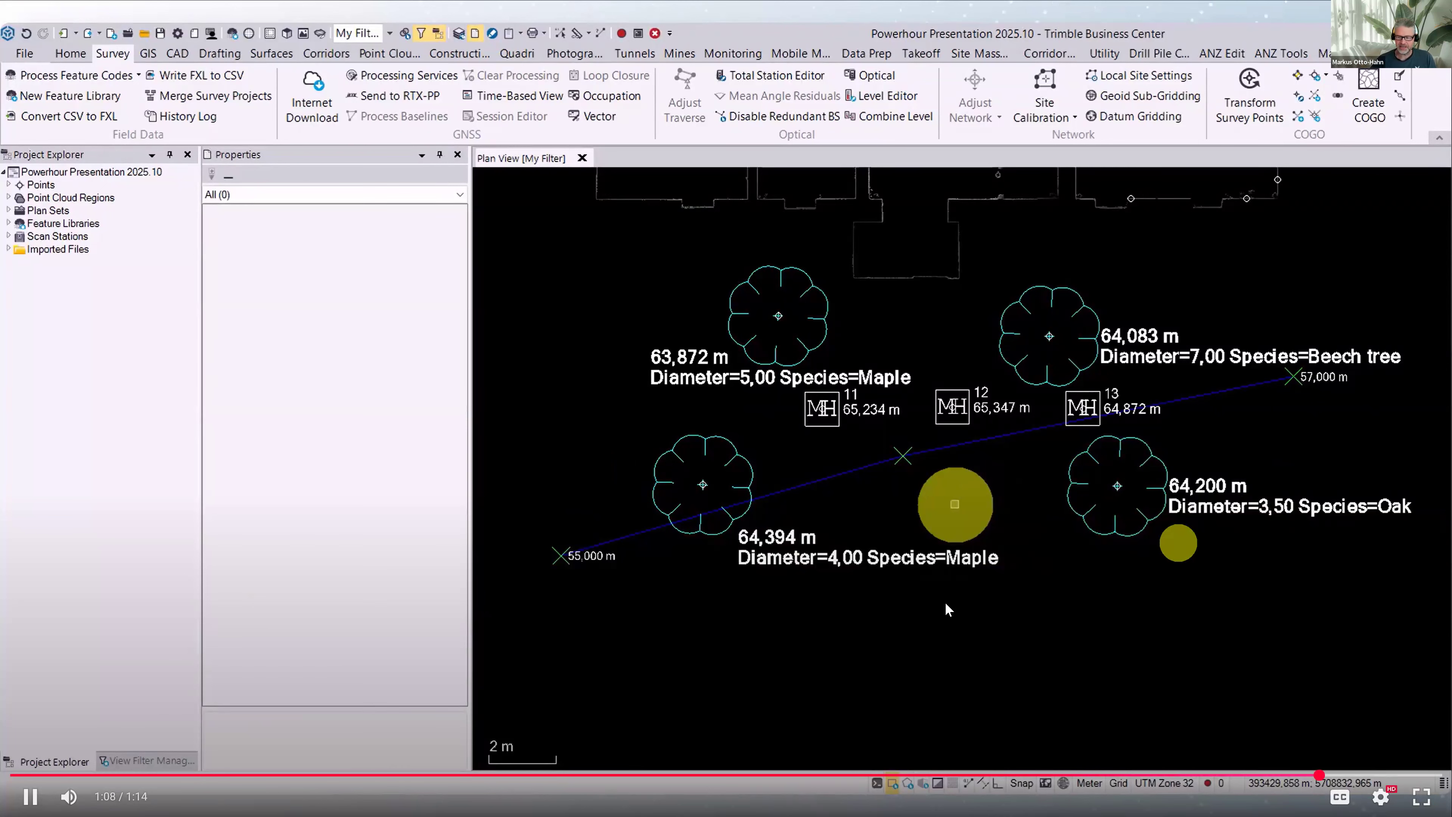
left_click(776, 408)
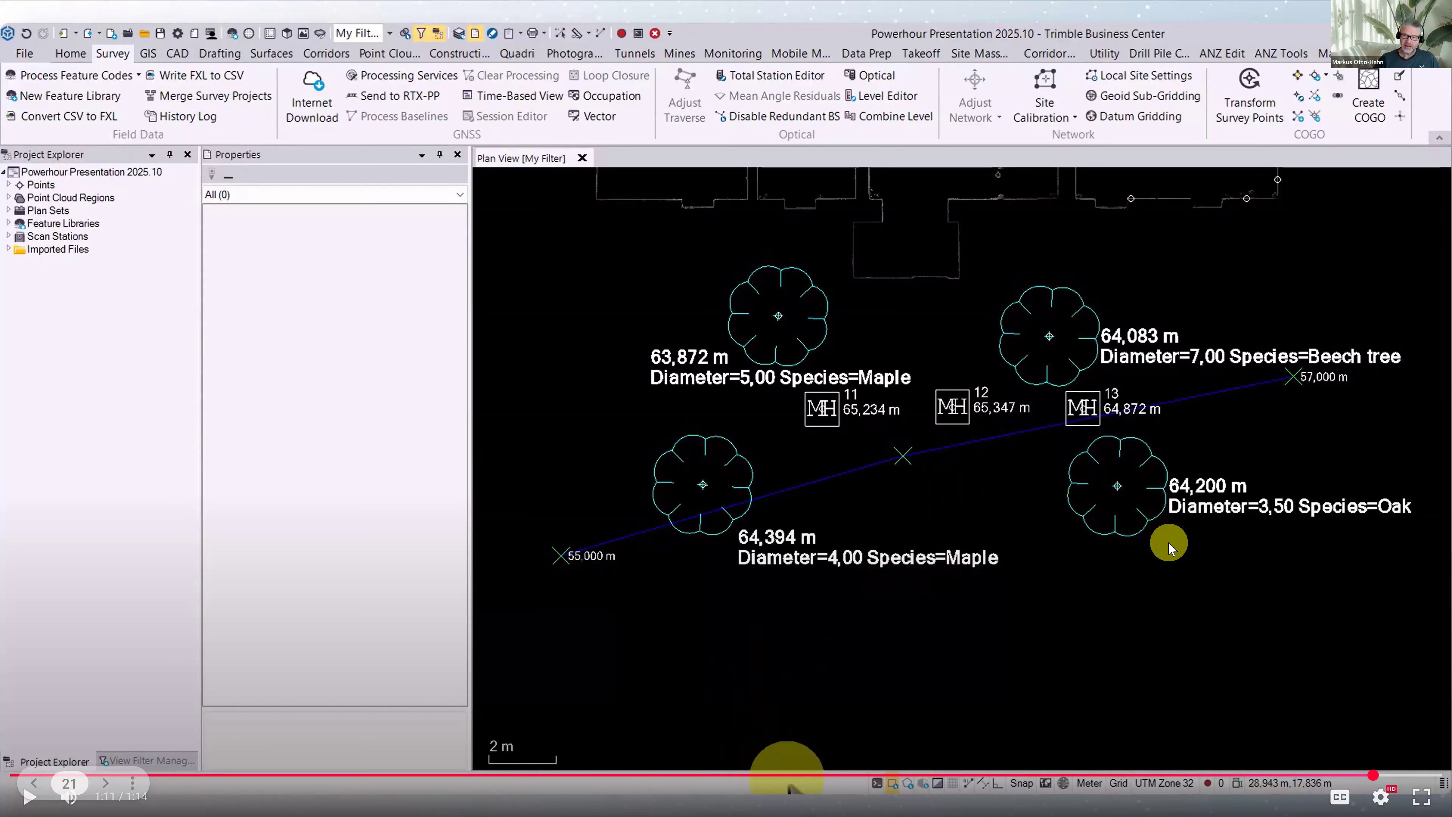
key("Right")
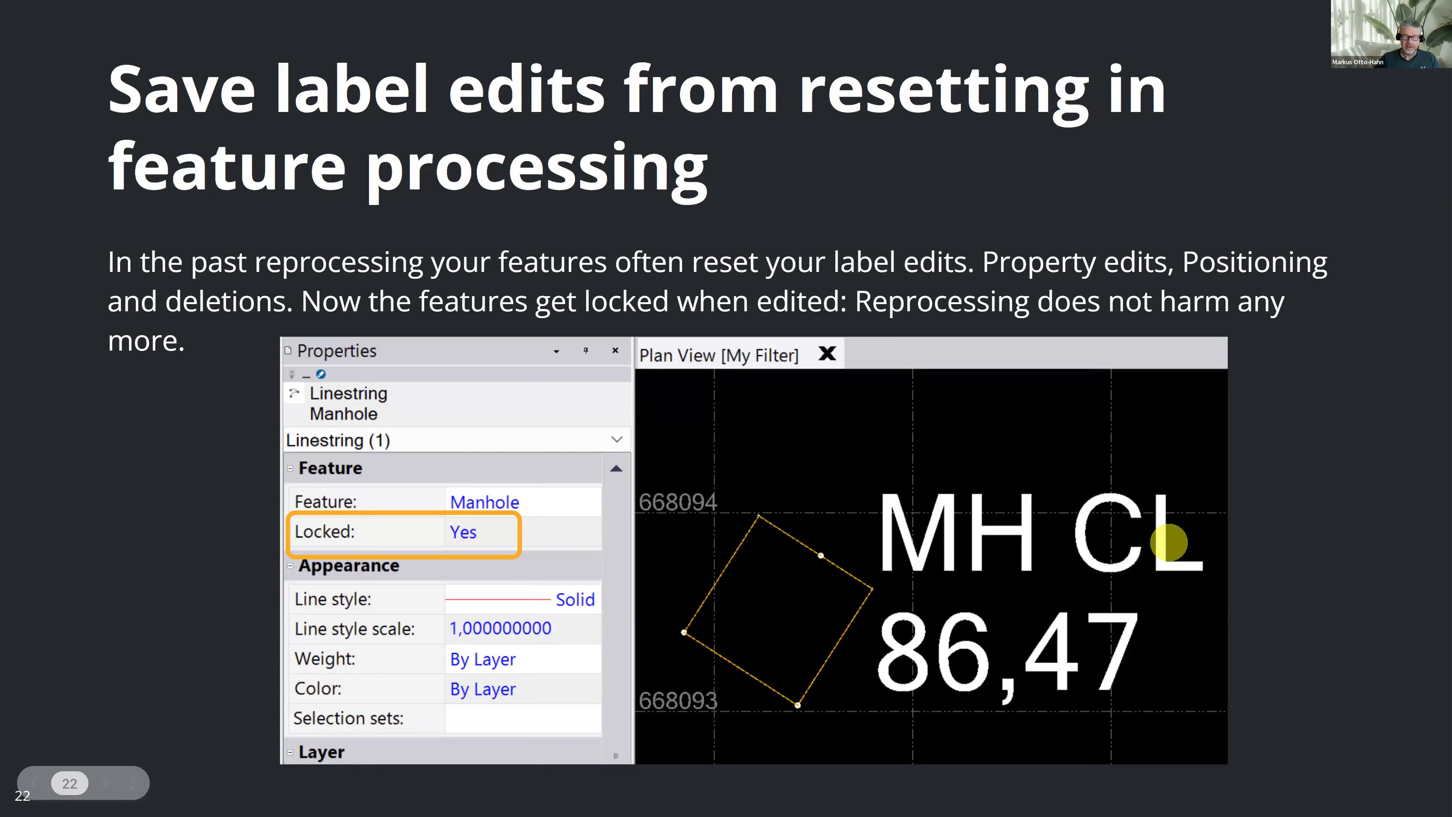
key("Right")
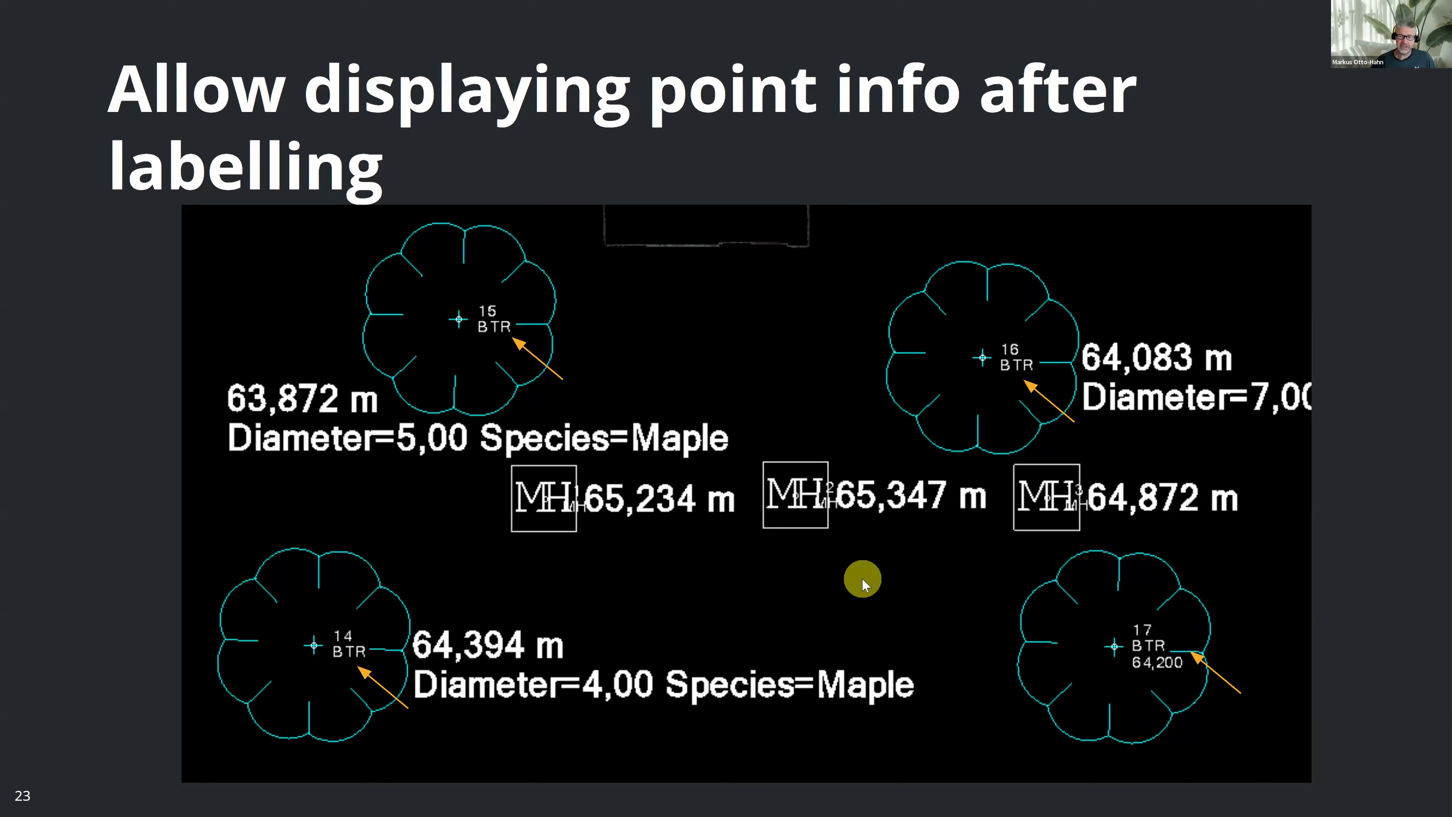
left_click(862, 579)
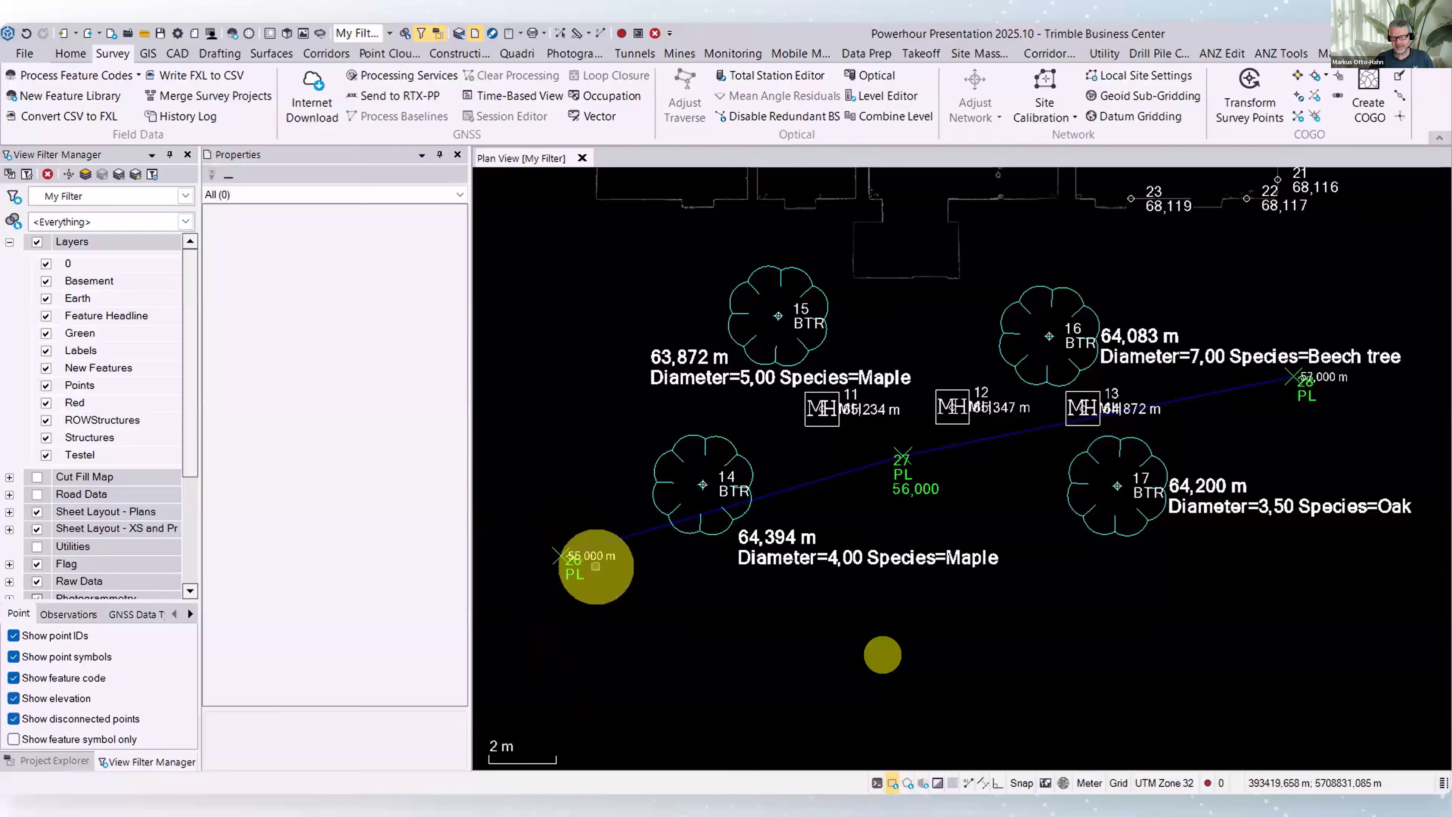
left_click(711, 483)
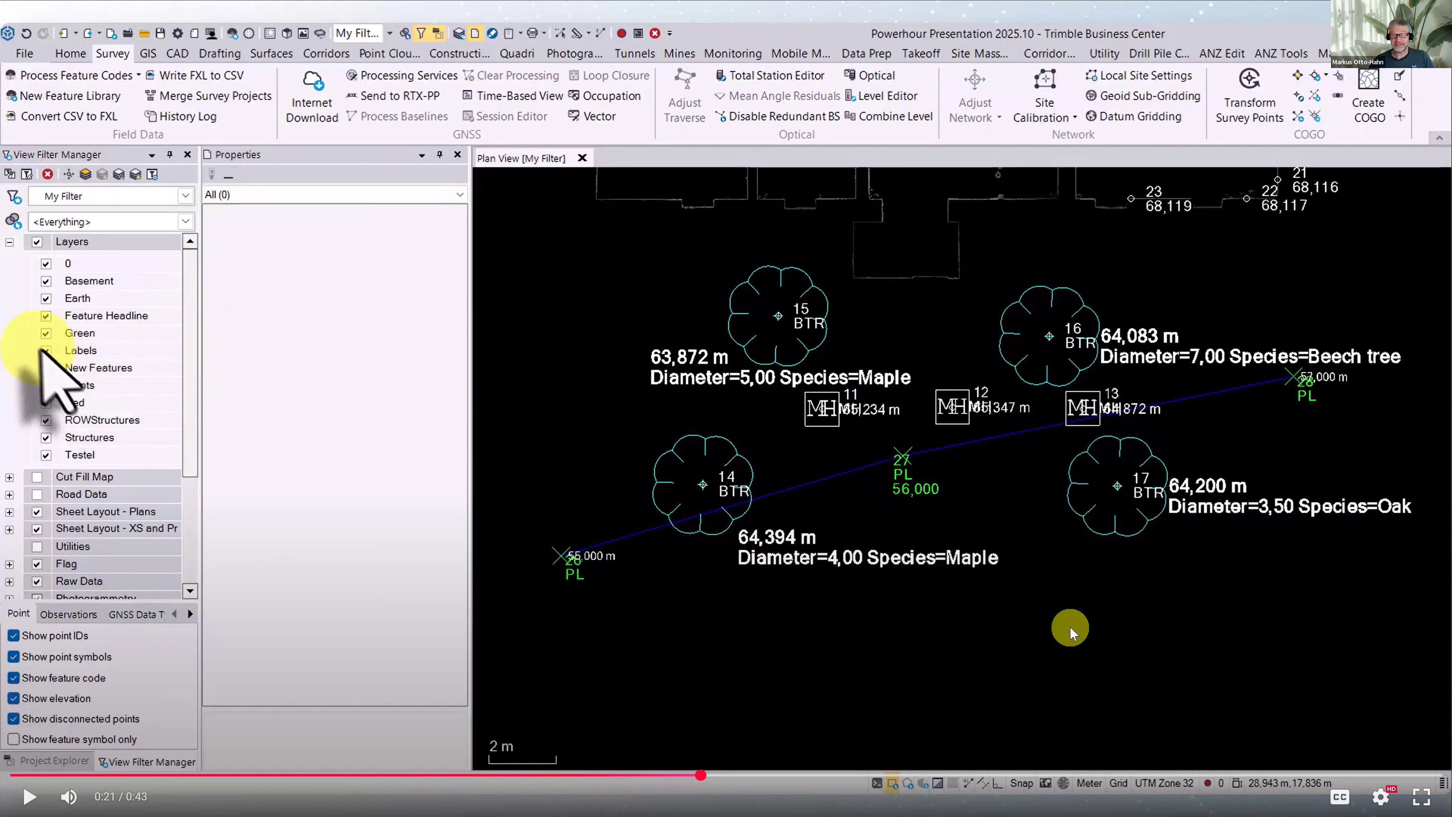
left_click(1070, 626)
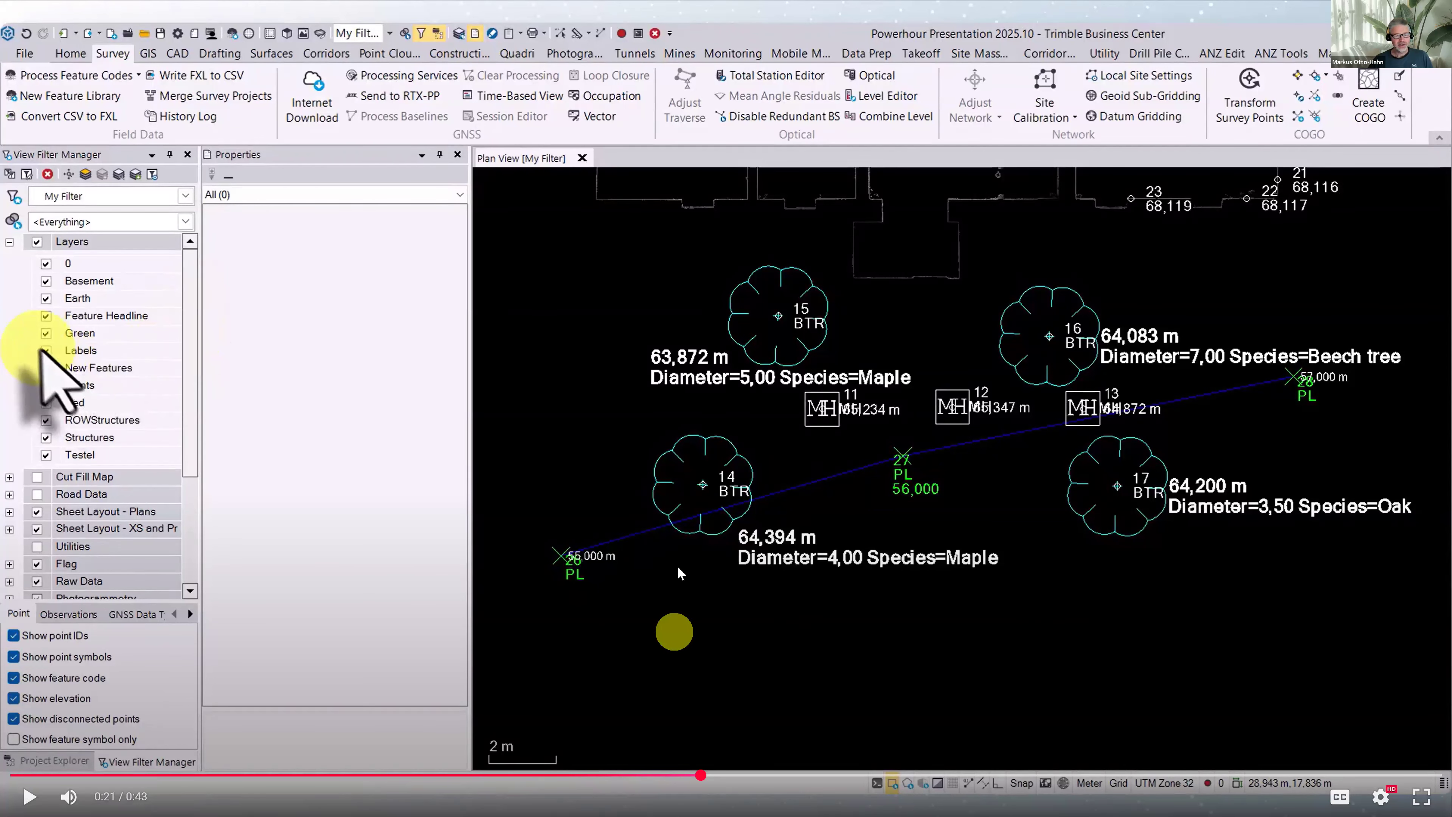
left_click(717, 437)
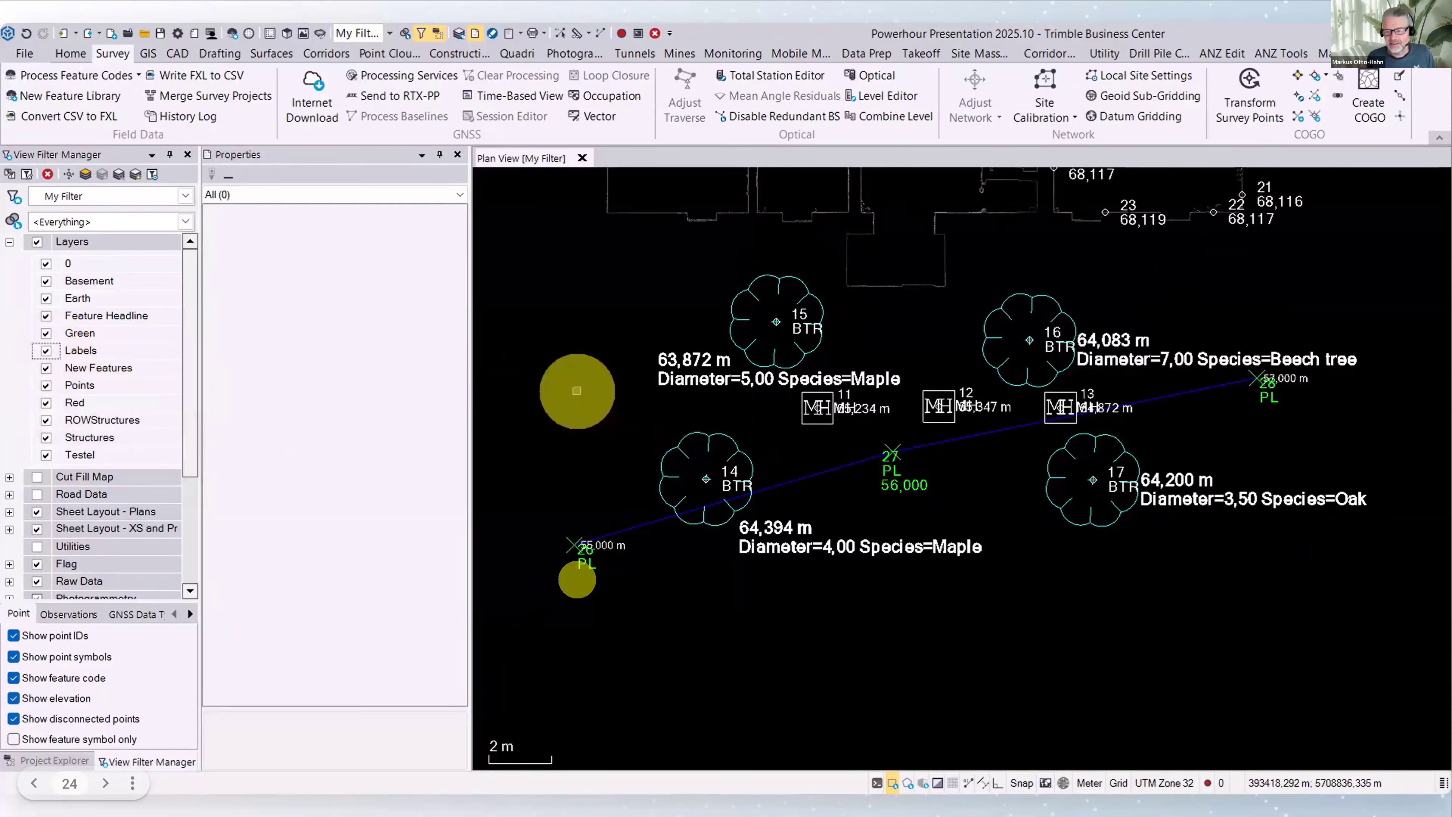
Hide the elevations, feature codes and point IDs of the points in the My Filter plan view
left_click(13, 697)
left_click(14, 677)
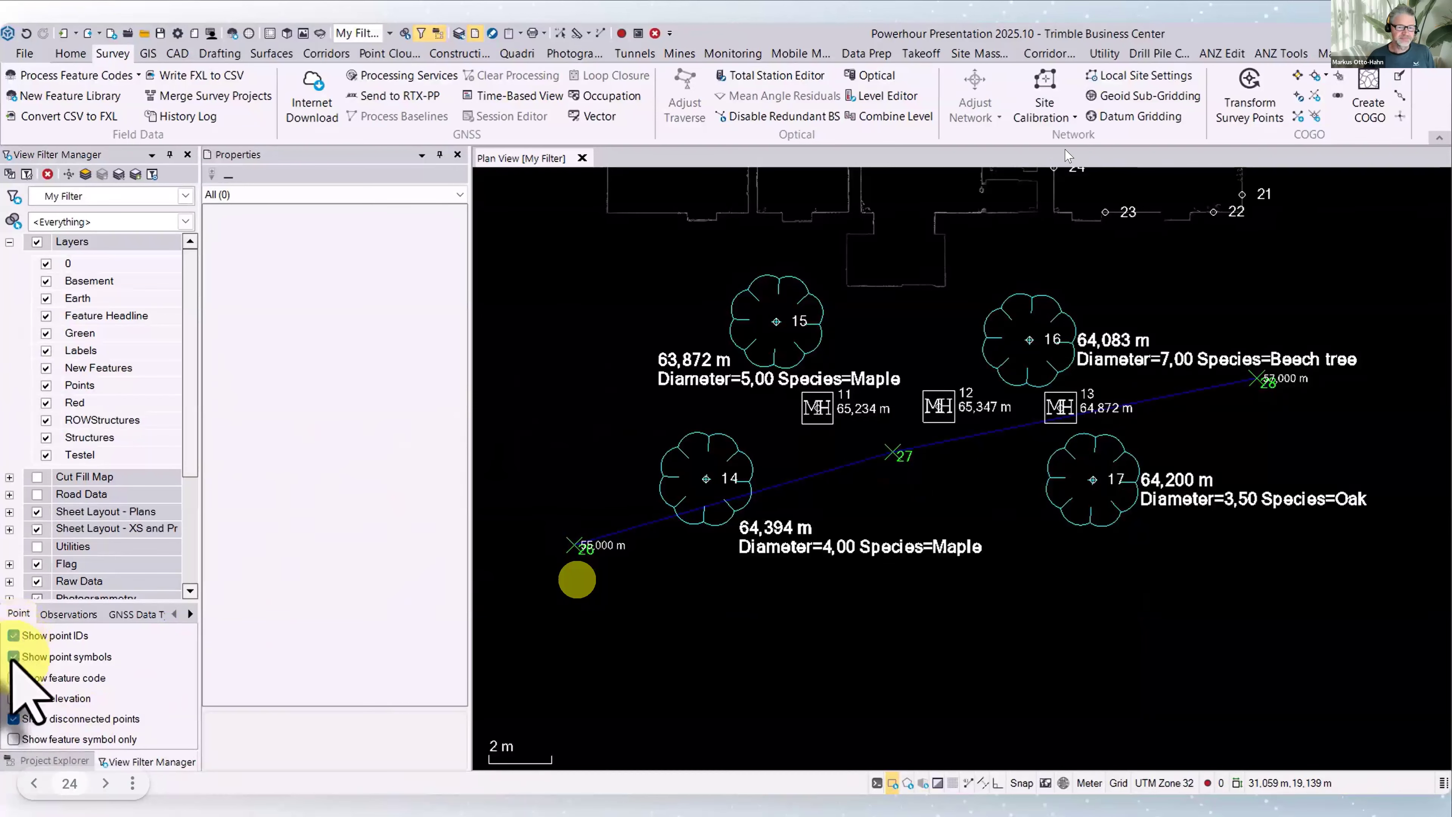
left_click(14, 635)
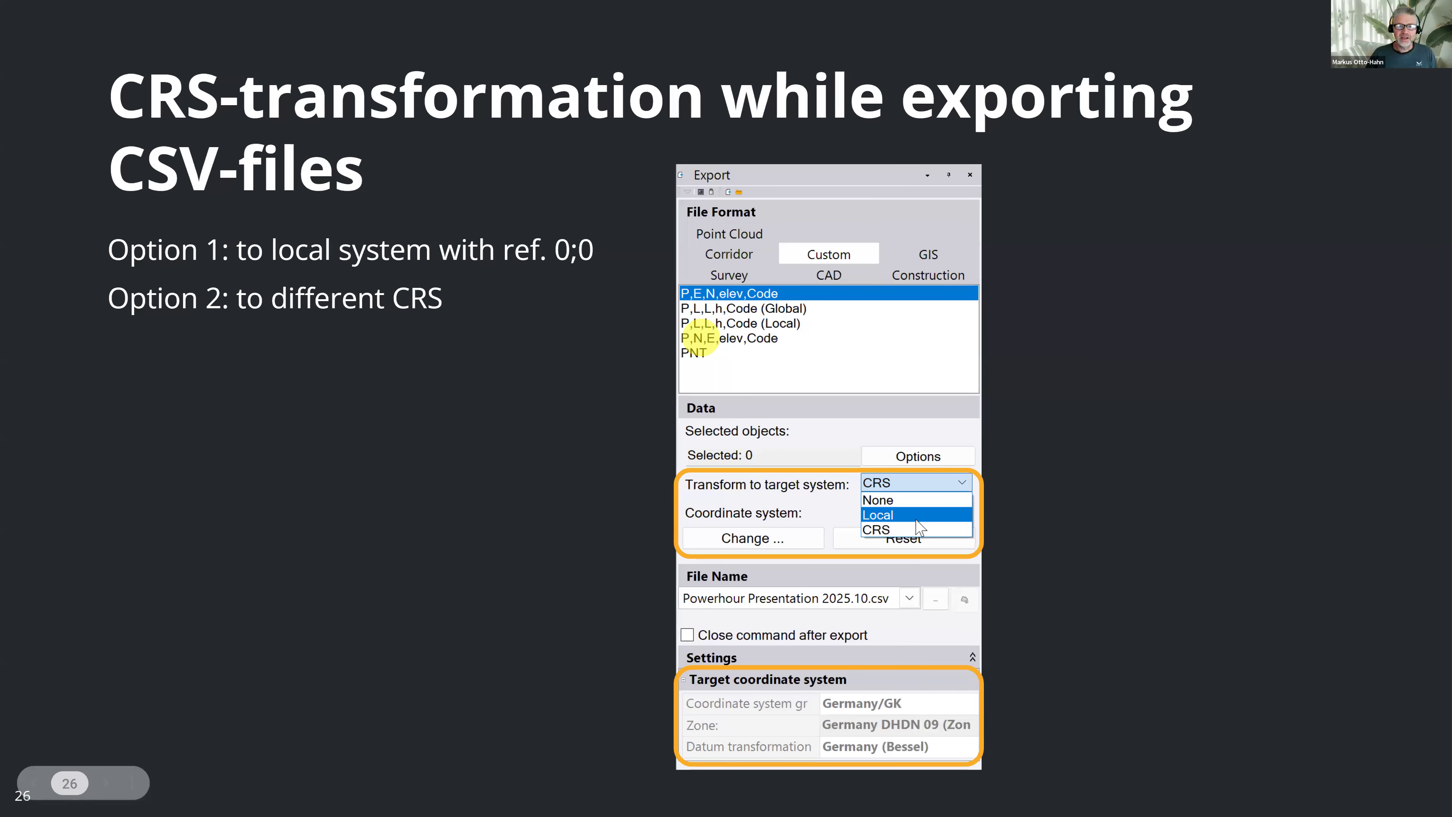
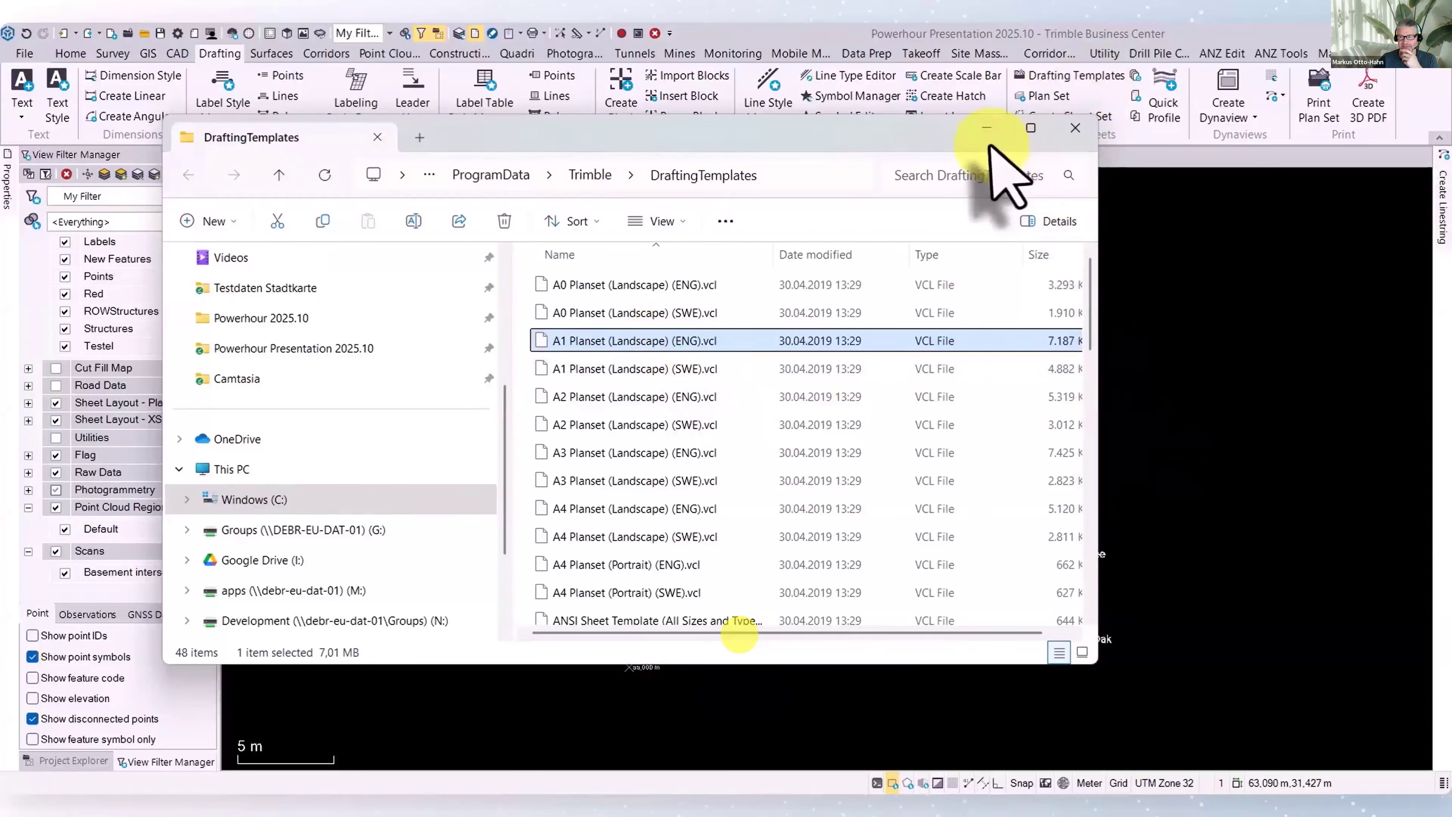
Minimize the DraftingTemplates folder window and keep the properties of the A1 Plans - Landscape (681 x 554) sheet set from A1 Planset (Landscape) displayed
left_click(987, 128)
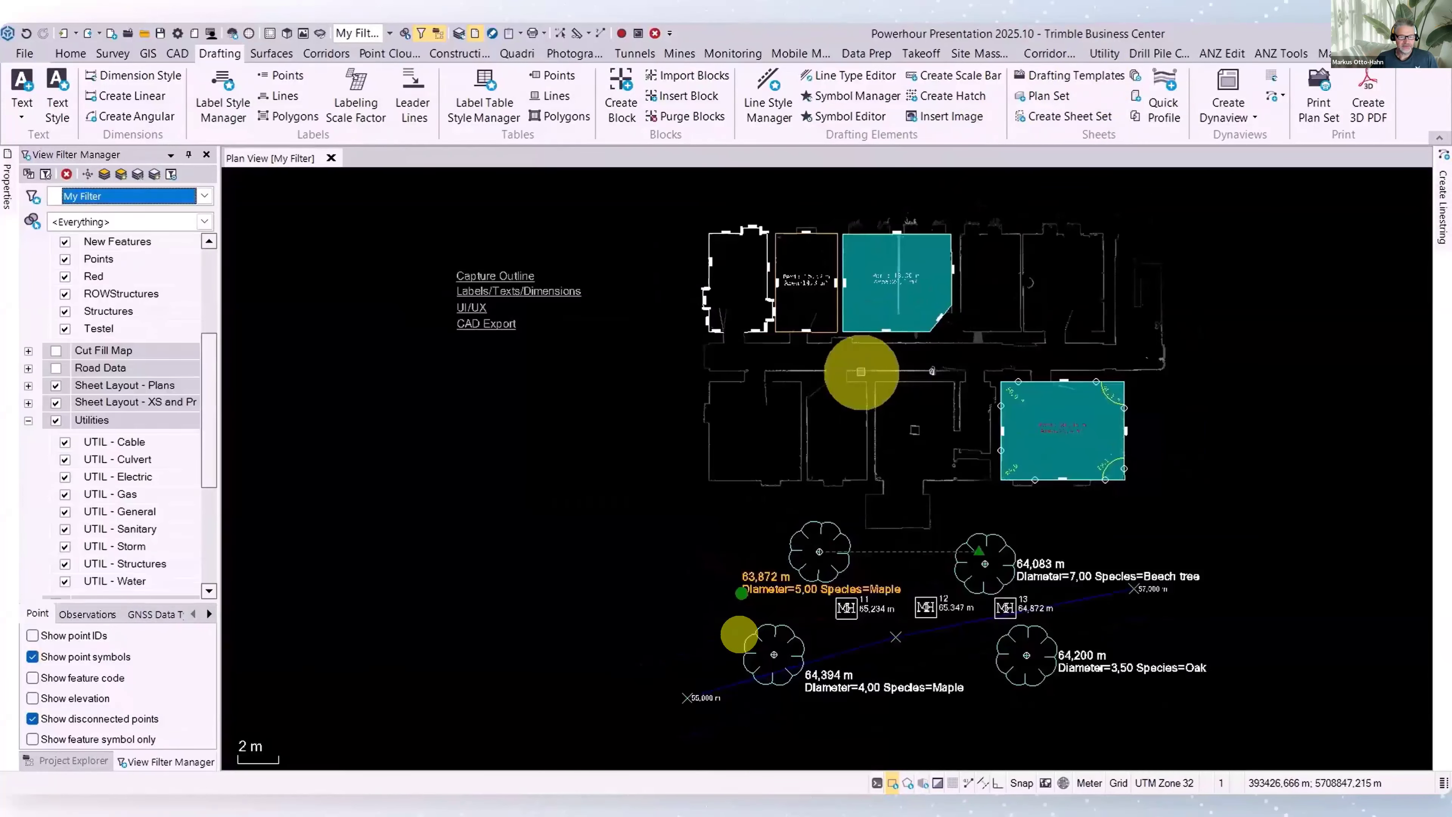
left_click(70, 761)
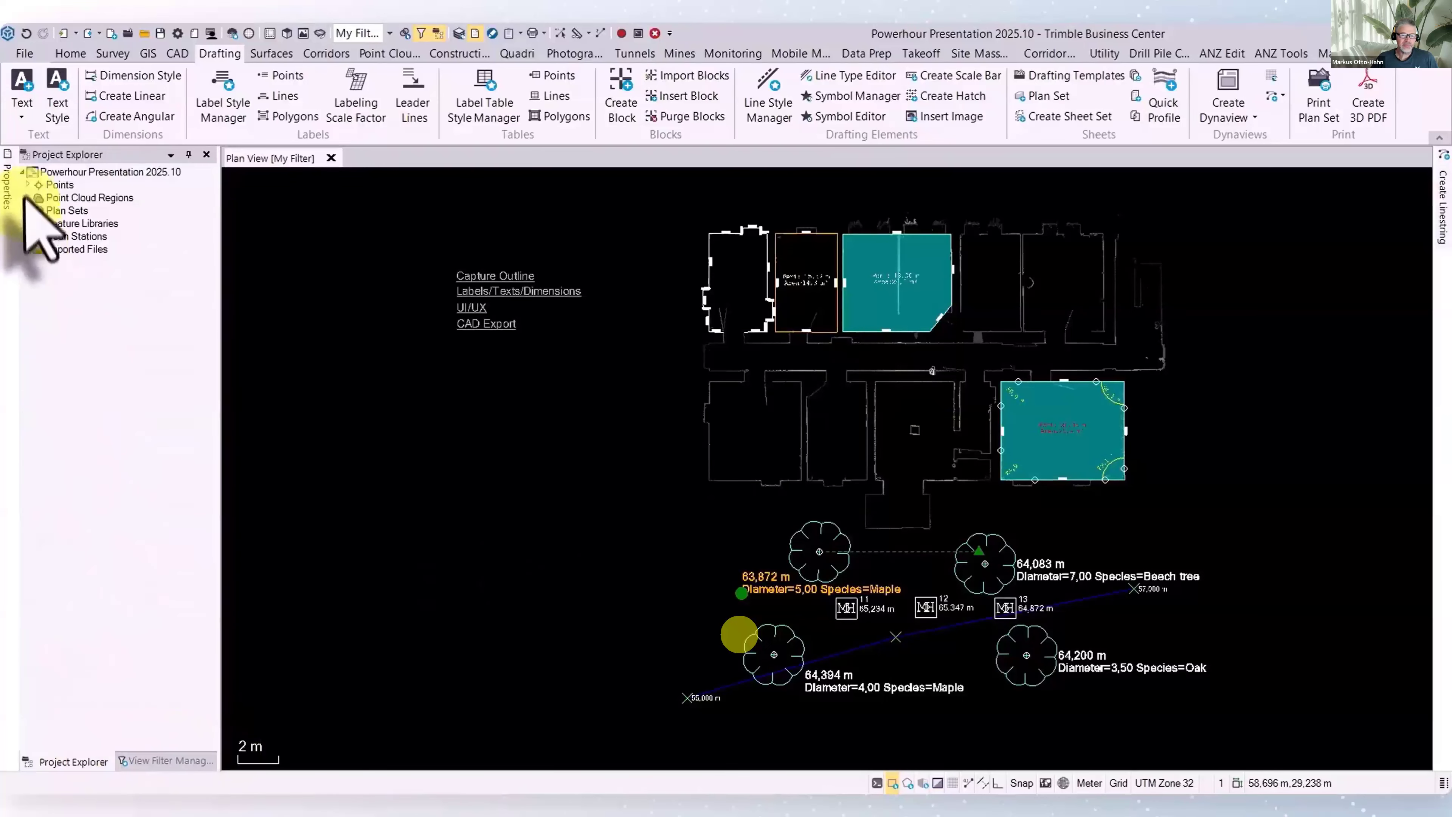
left_click(27, 209)
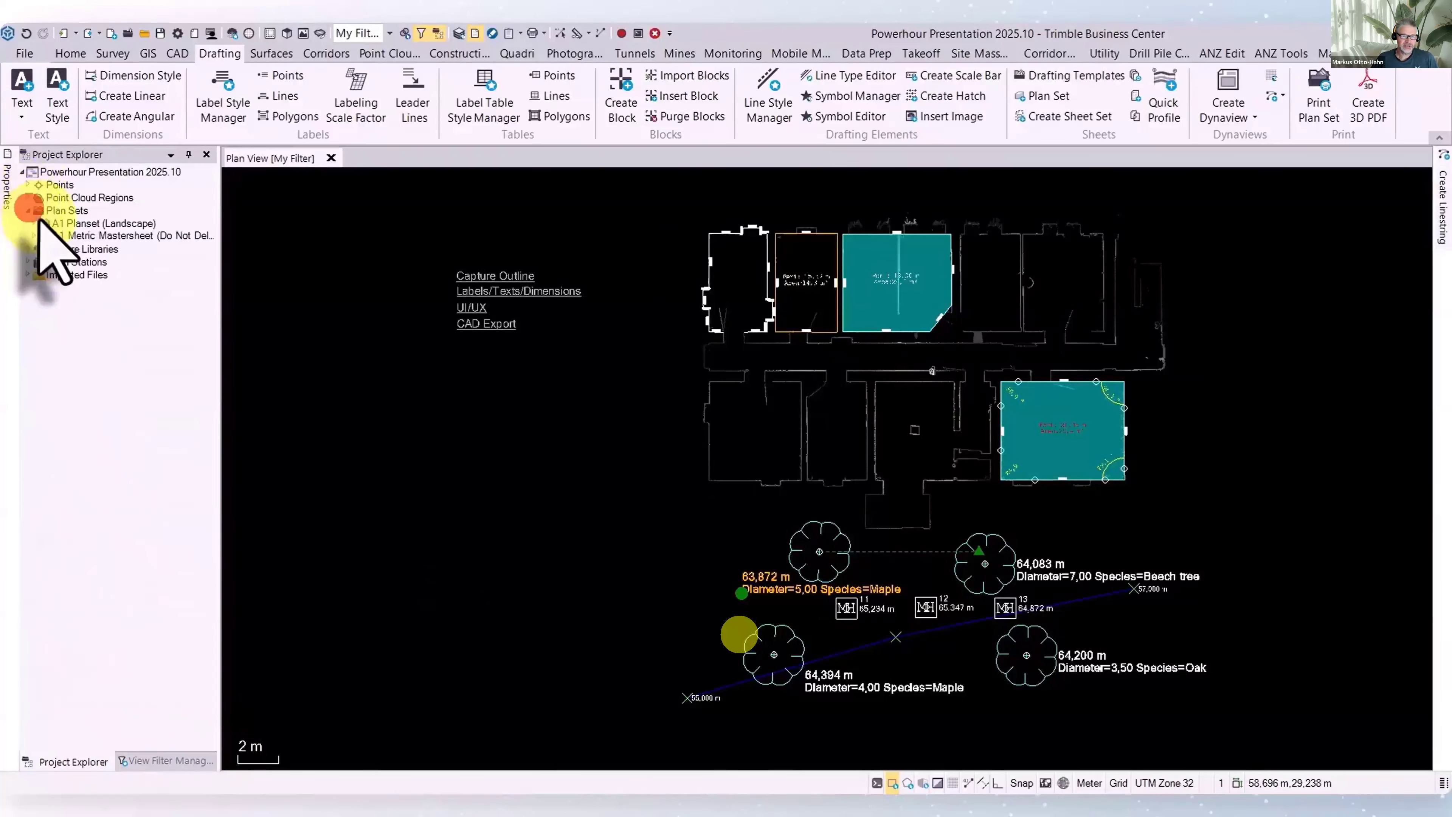
left_click(34, 223)
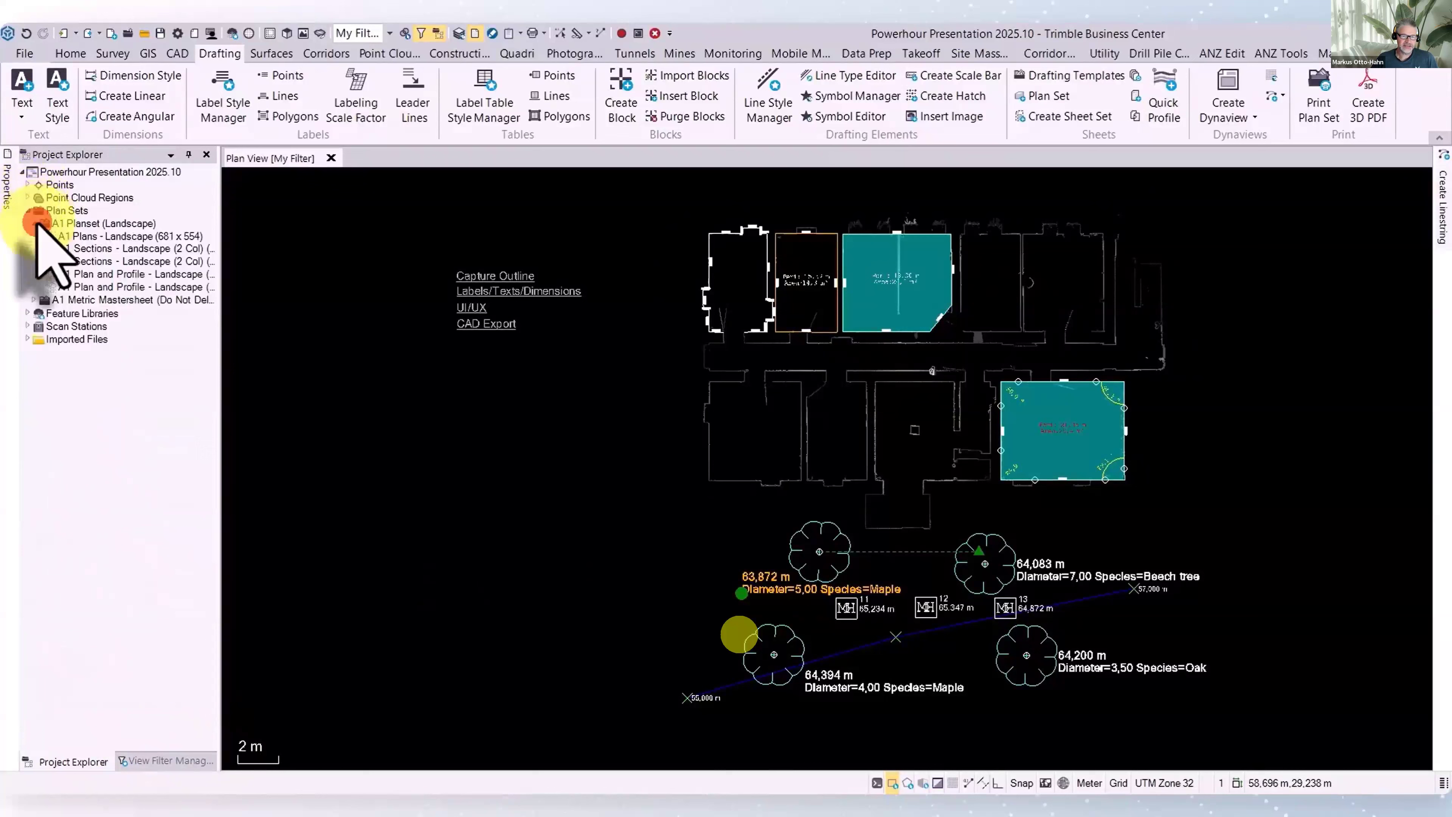
left_click(117, 236)
left_click(7, 183)
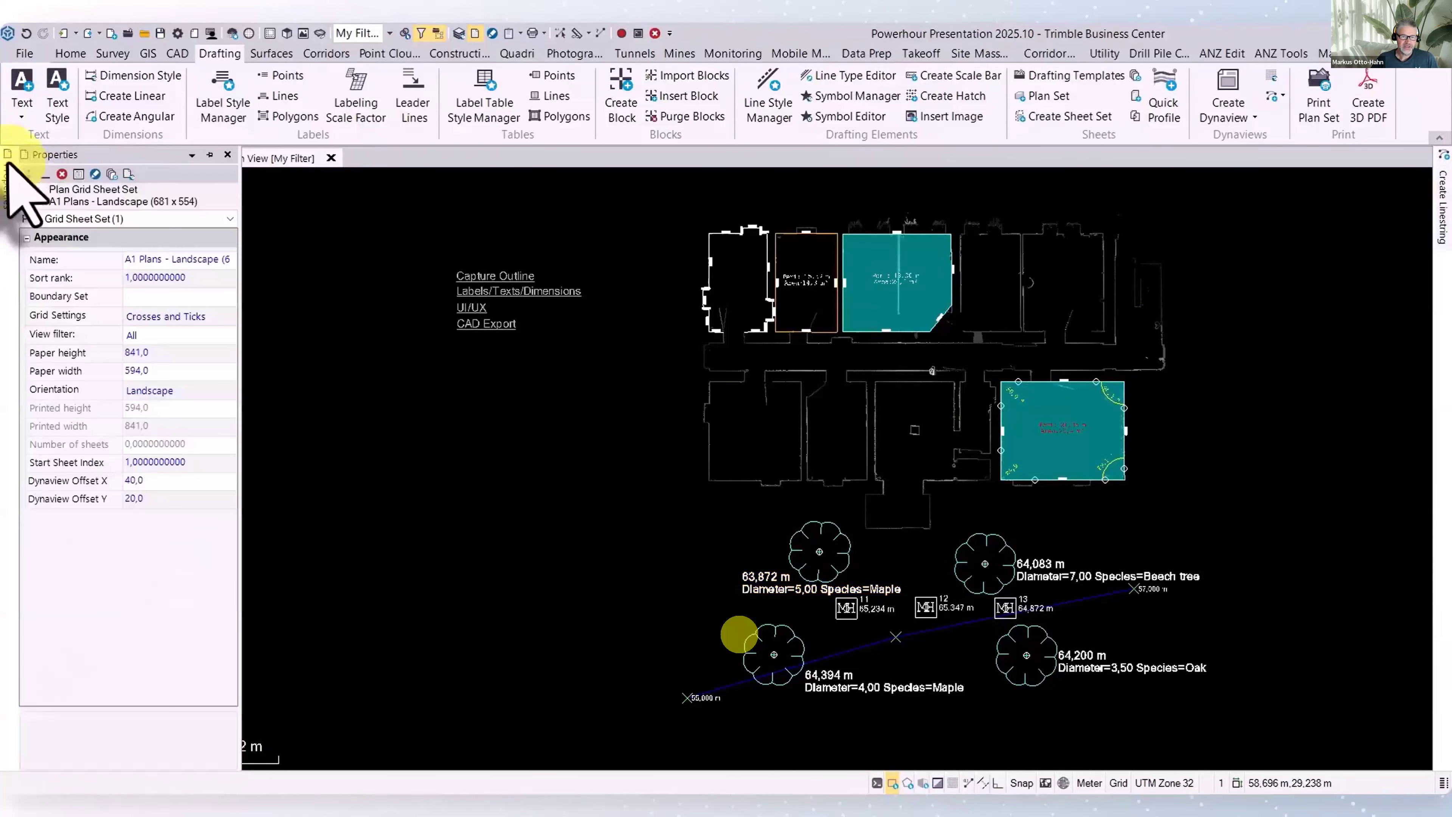
left_click(210, 154)
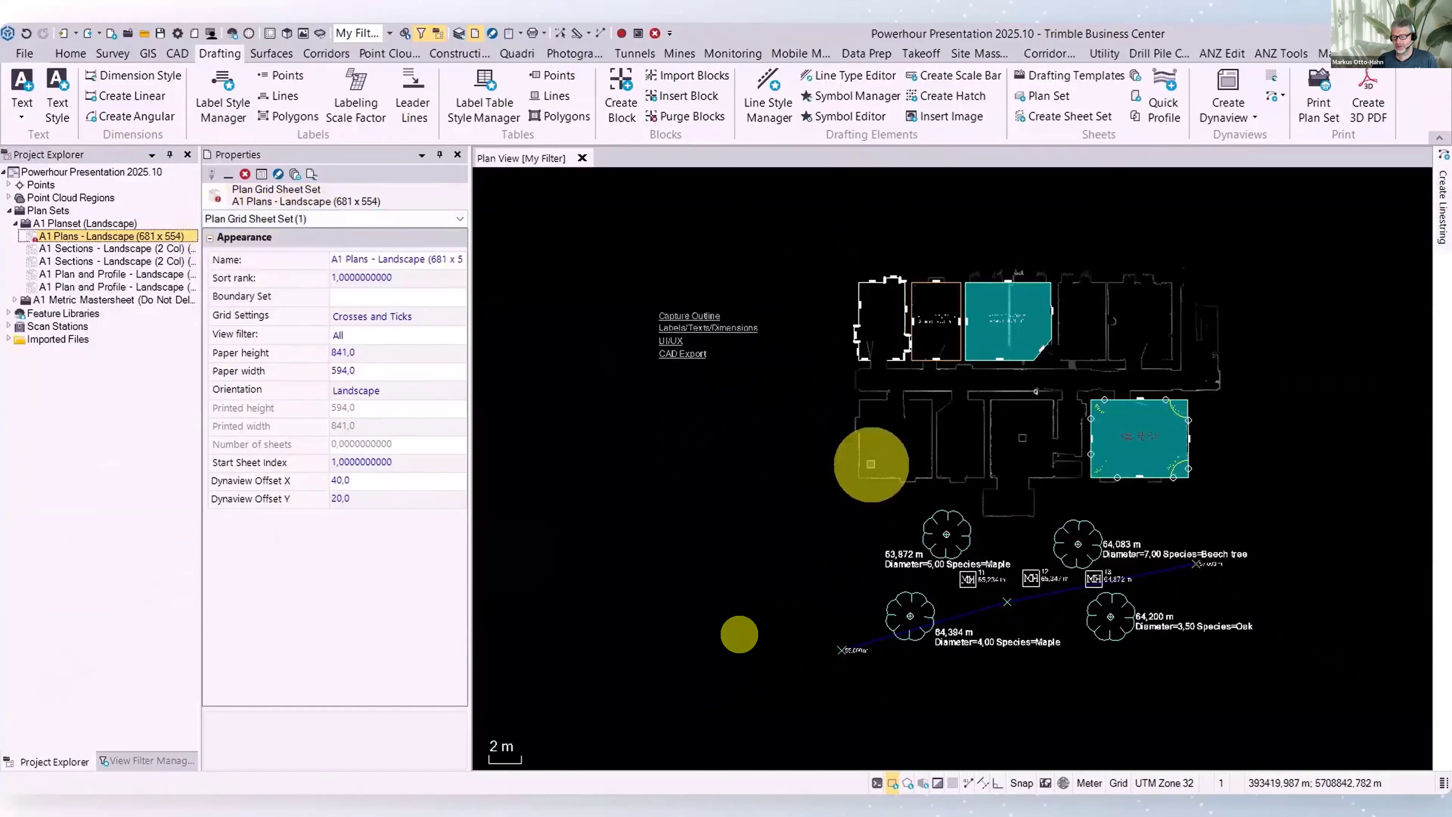
middle_click_drag(870, 464, 821, 460)
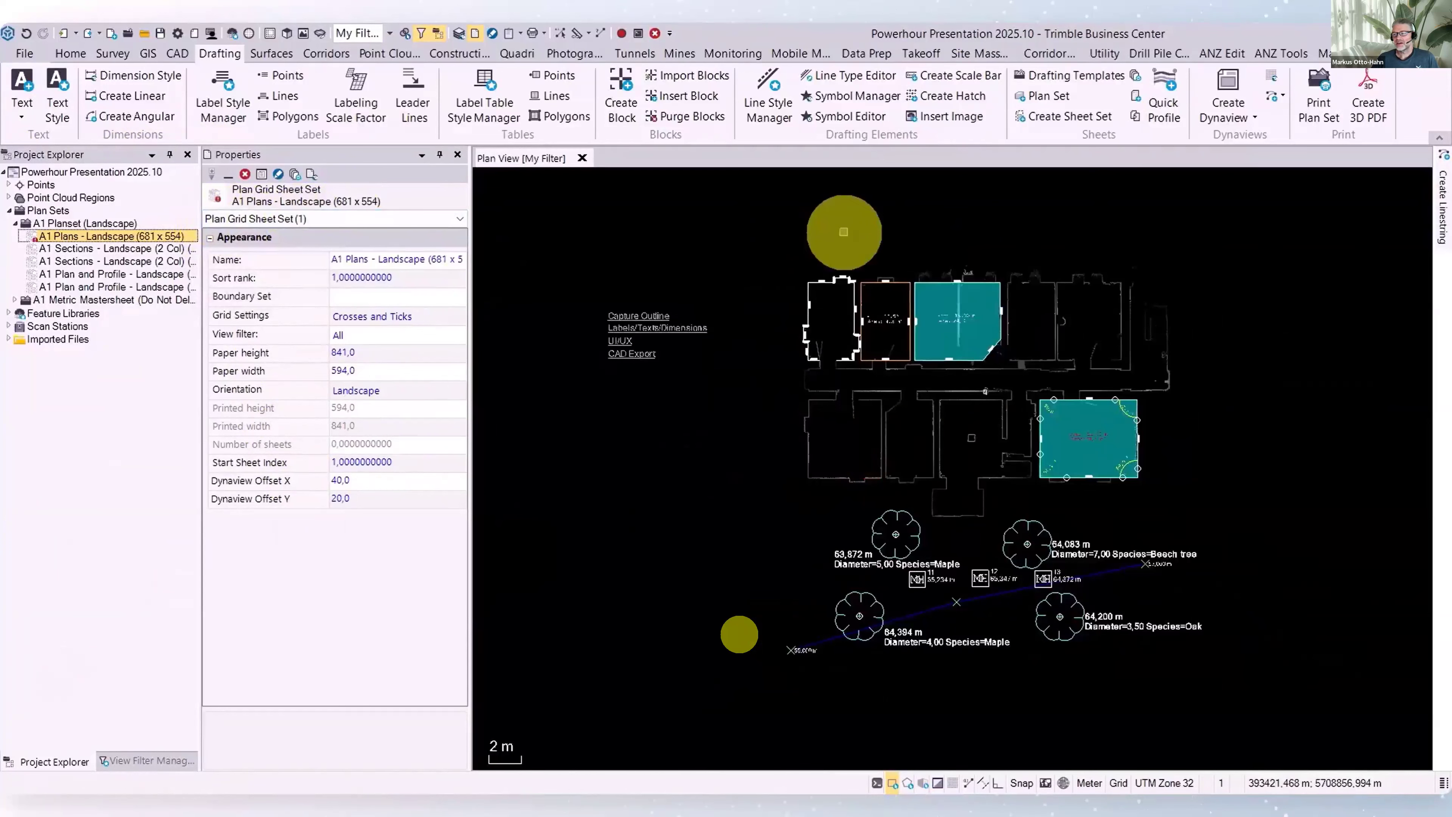
Define a dynaview collection named tttt with a paper width of 681 mm, a paper height of 554 mm and plot scale 75
left_click(1255, 117)
left_click(1264, 137)
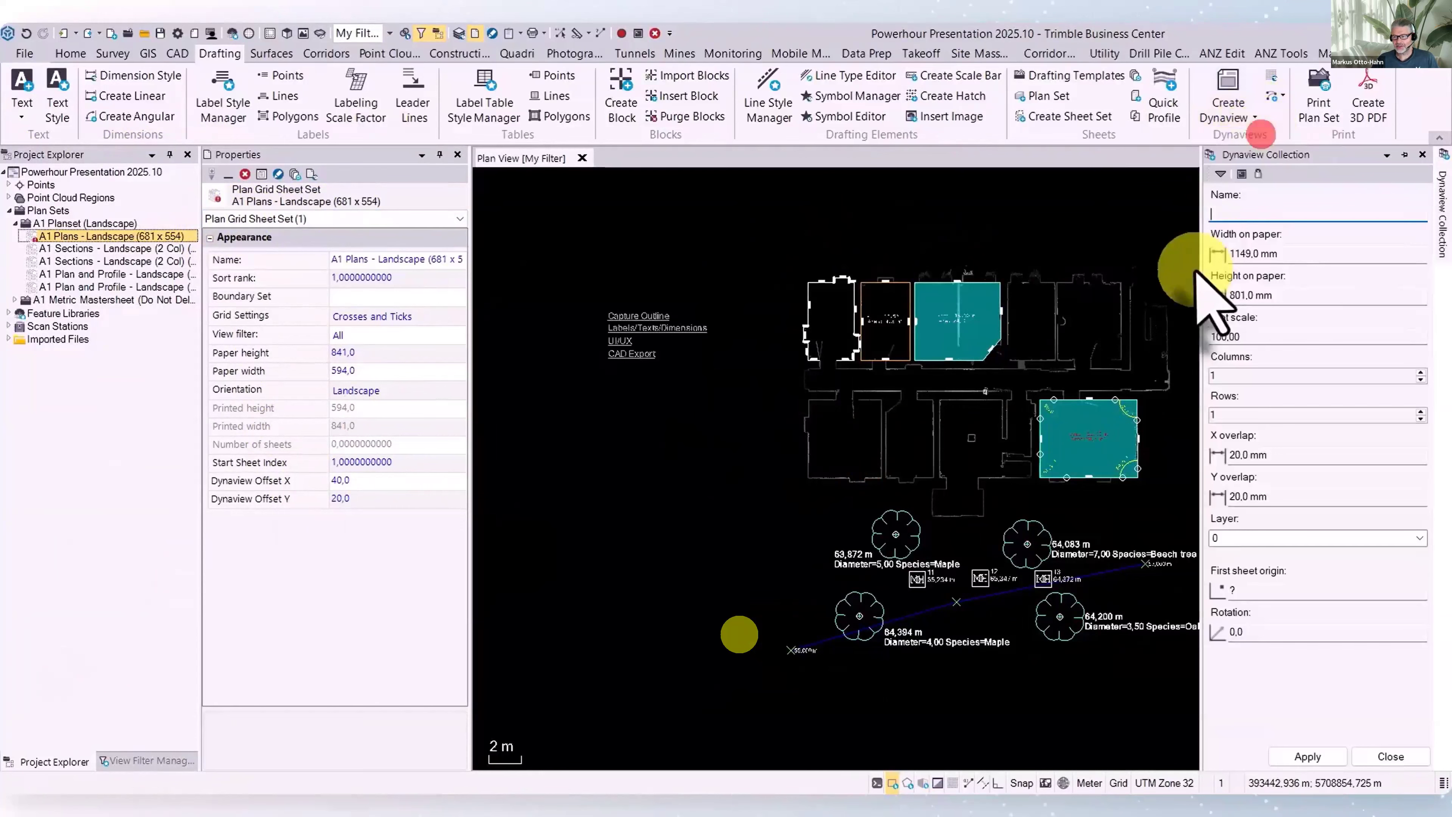
type("tttt")
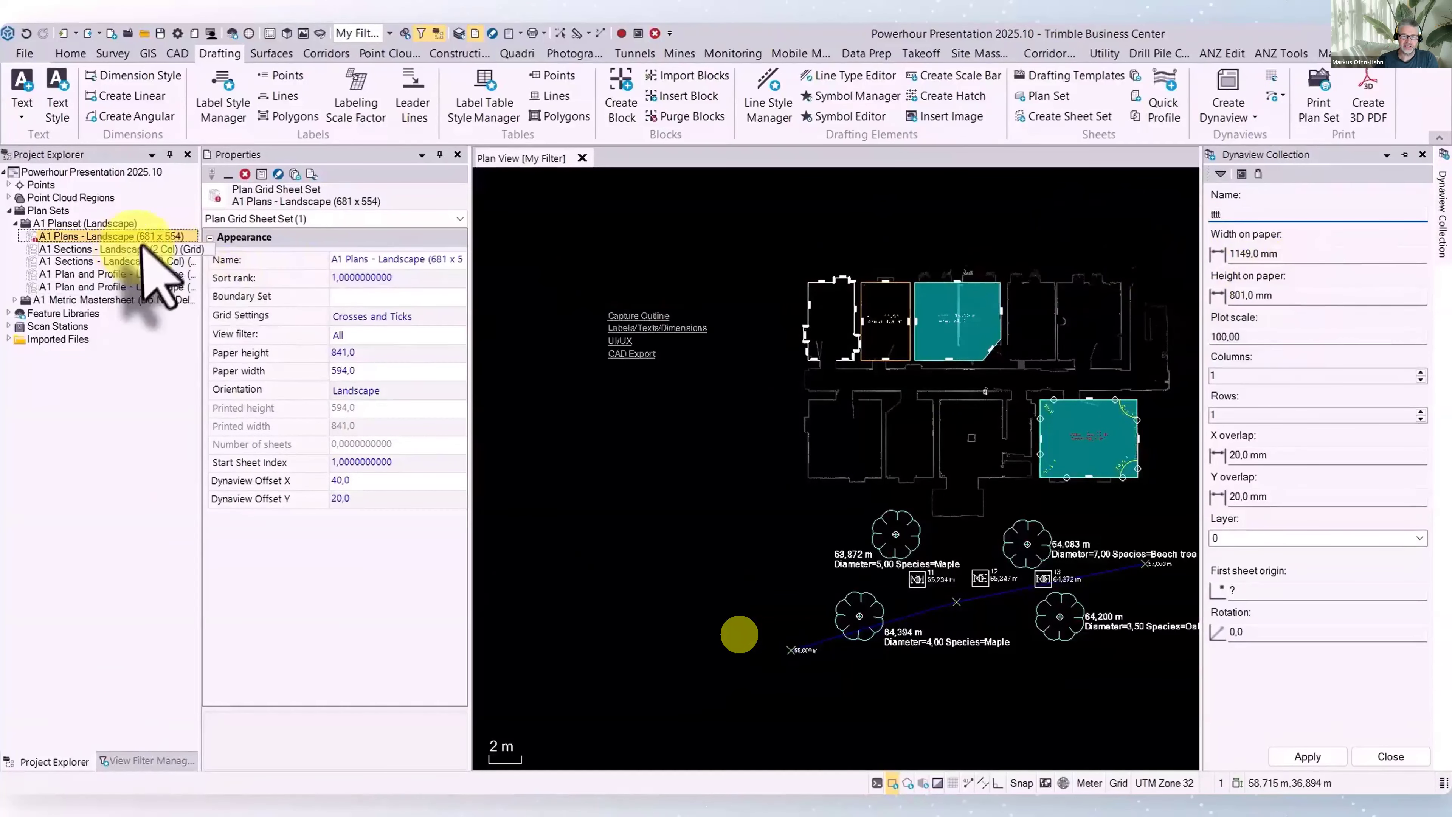
left_click(1293, 254)
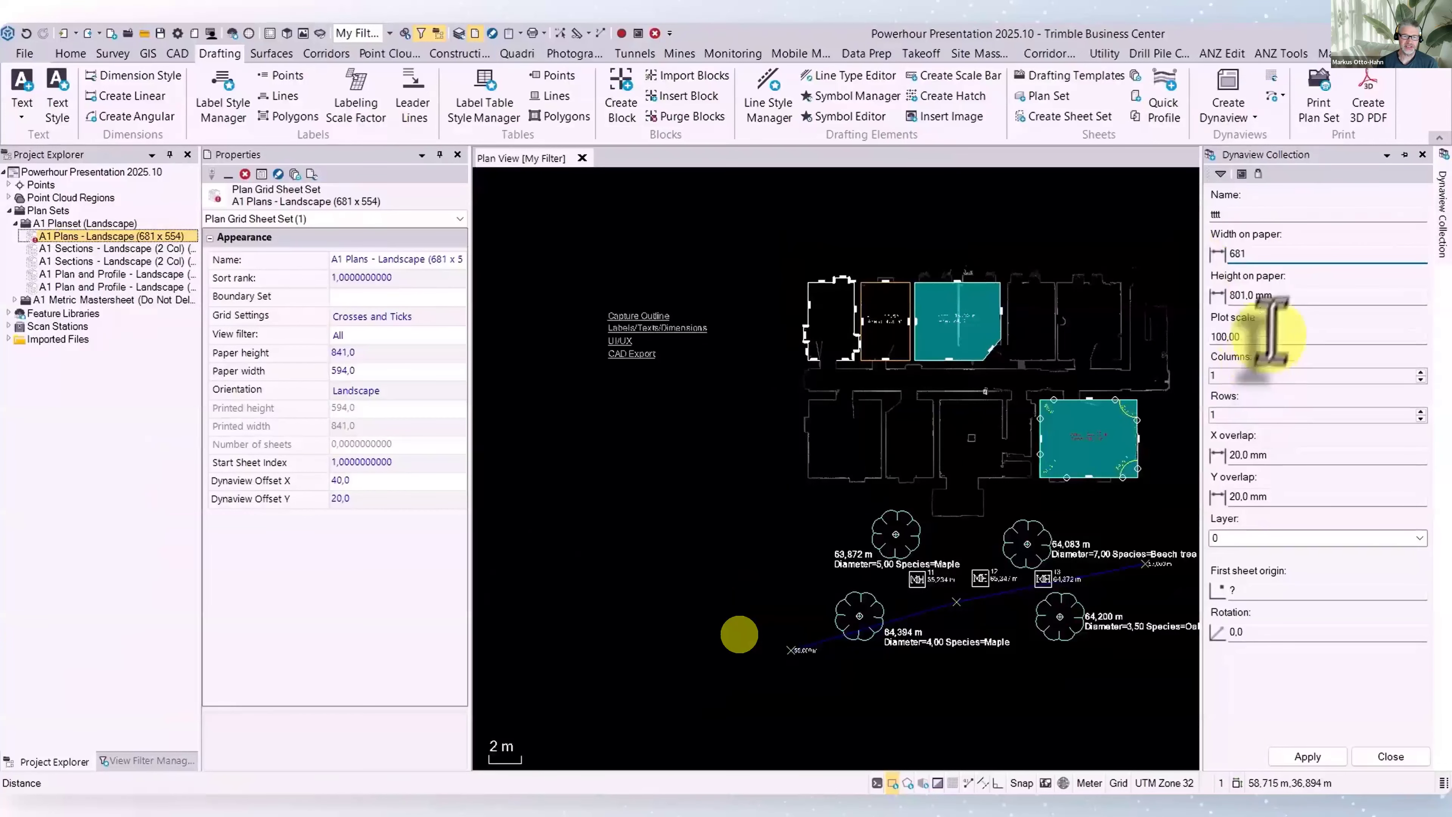
left_click(1294, 294)
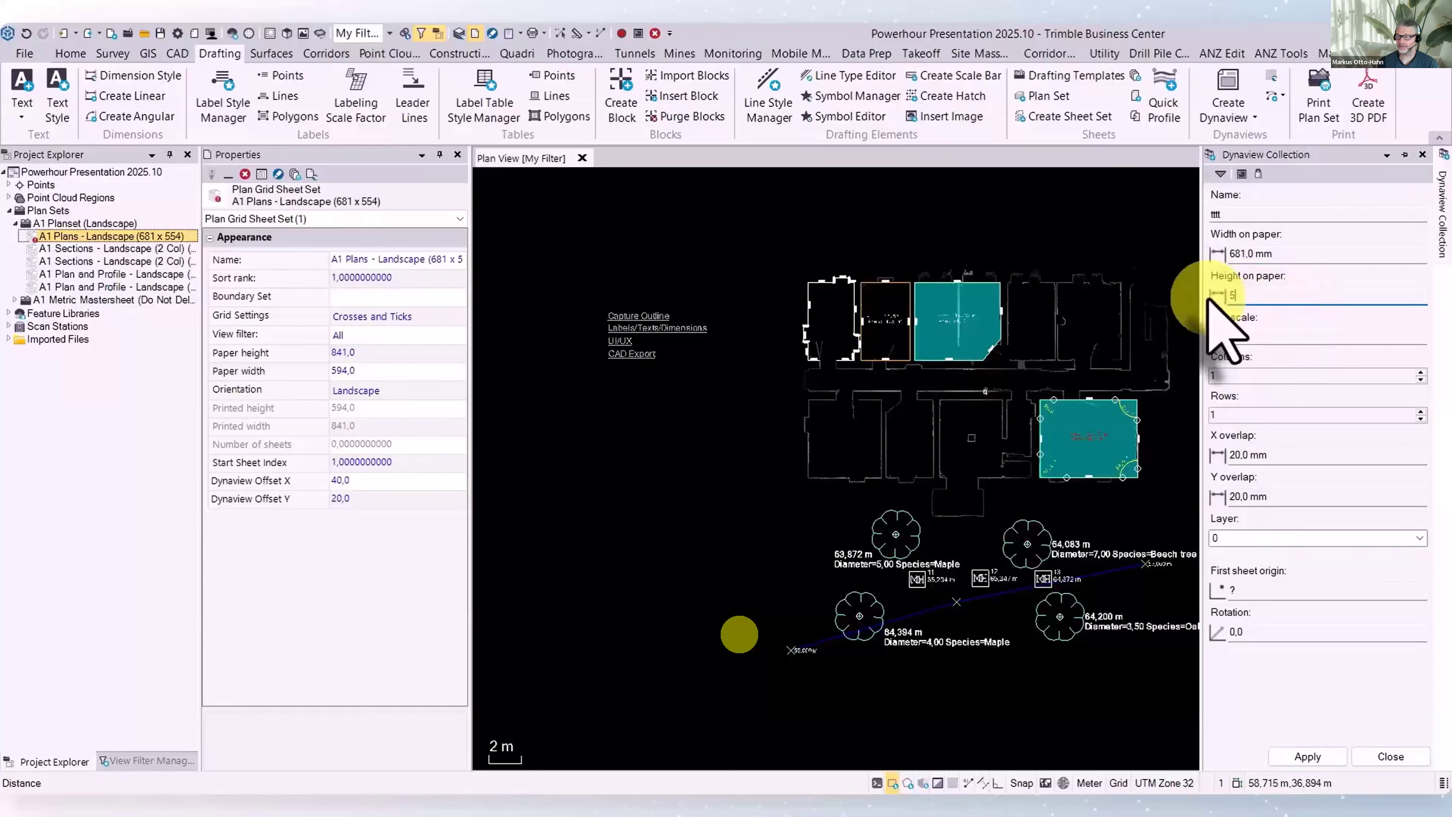
type("554")
left_click(1252, 339)
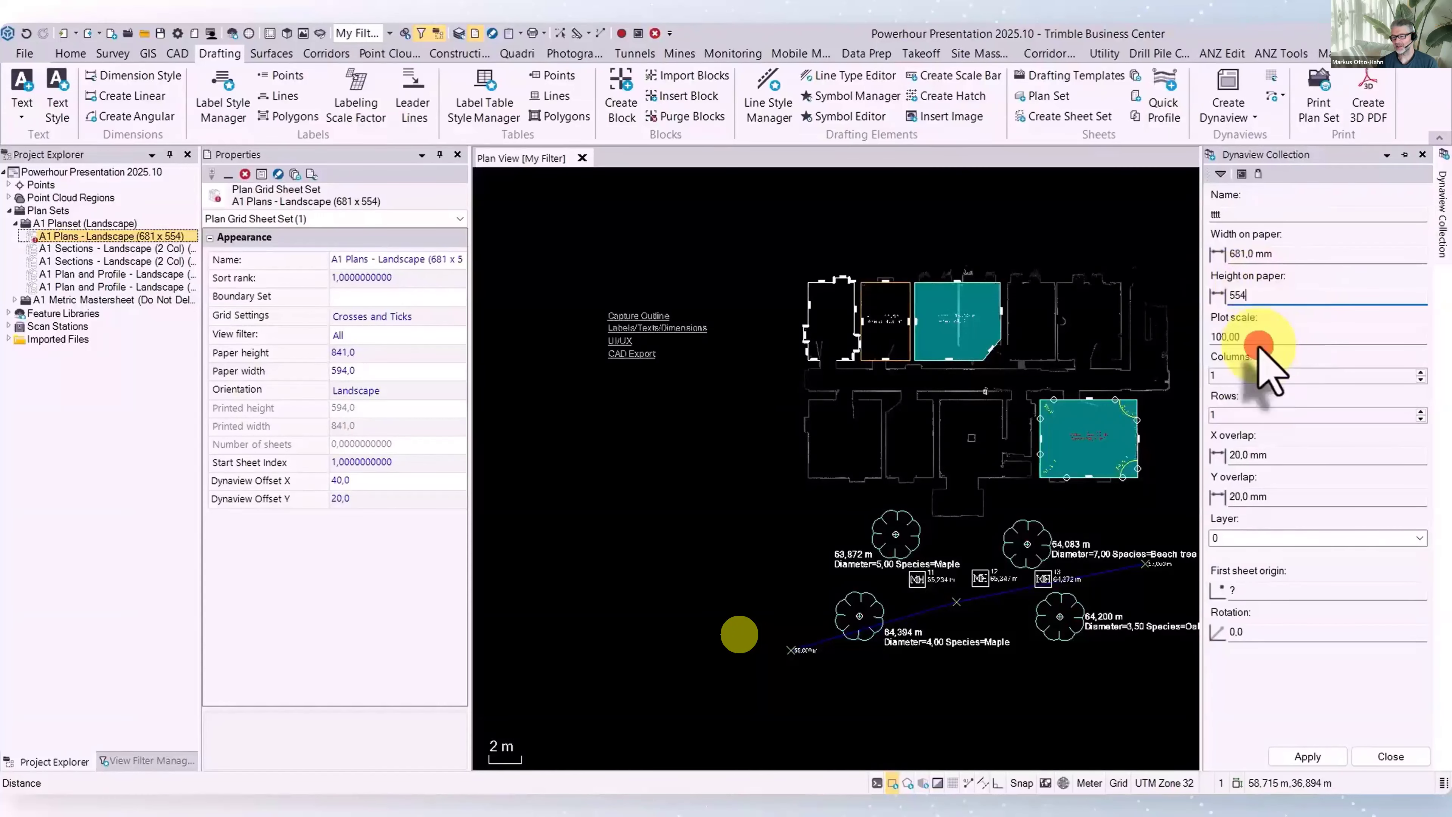
left_click_drag(1254, 337, 1141, 338)
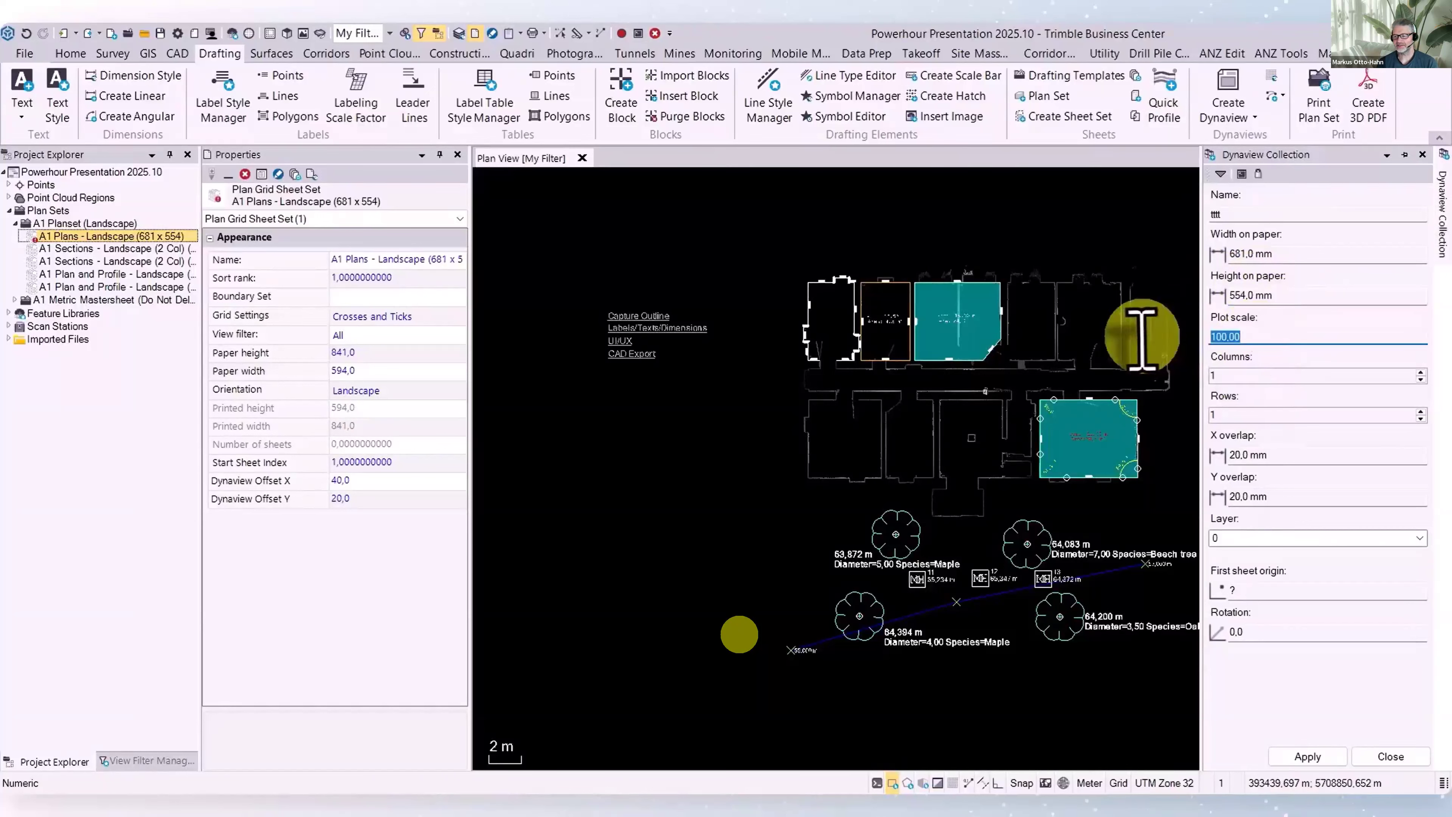
type("75")
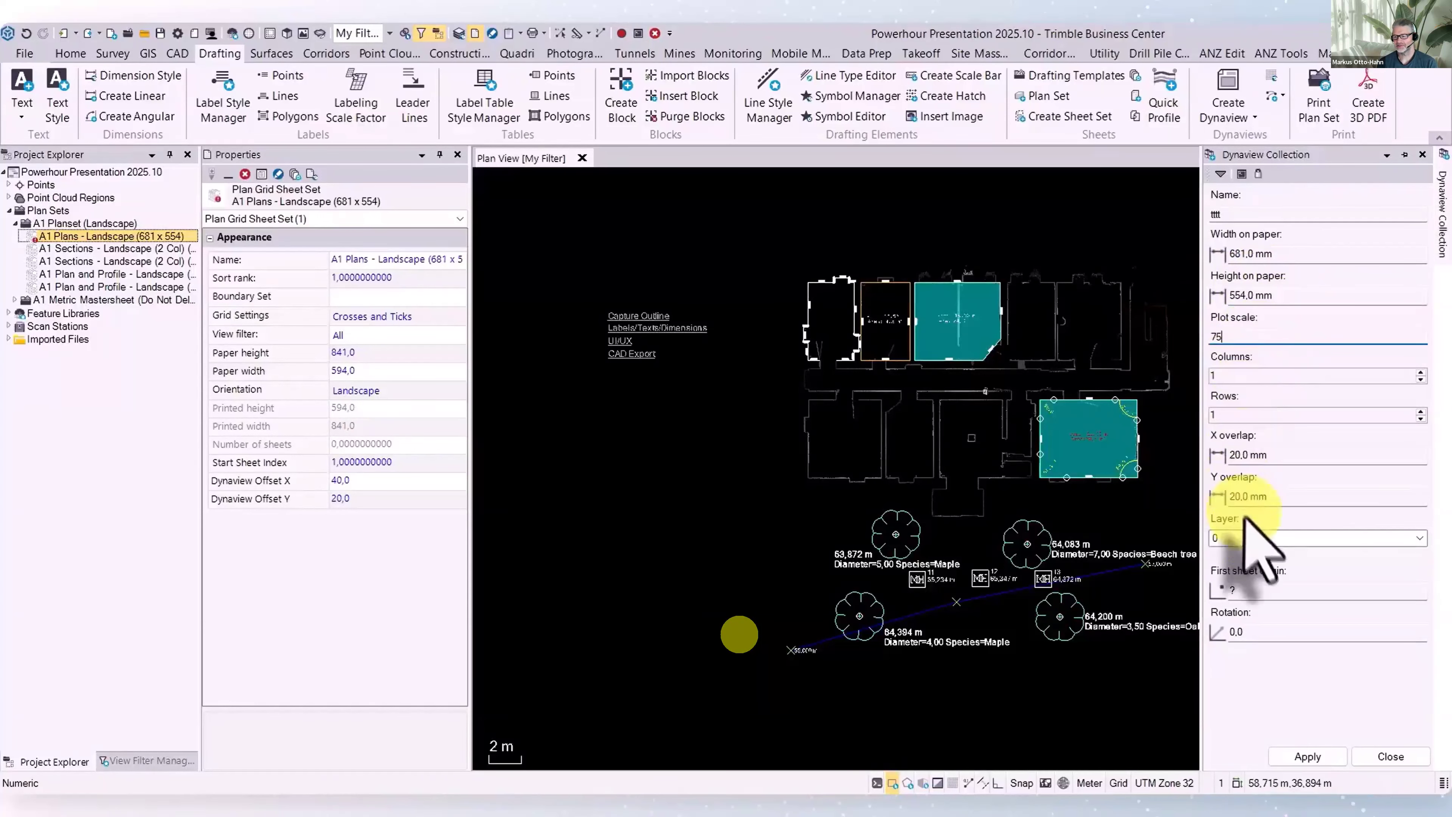
Place the first sheet origin below and outside the basement plan so the frame encloses all drawings, and create the dynaview collection with rotation 0,0
left_click(1252, 594)
scroll(969, 589, "down", 3)
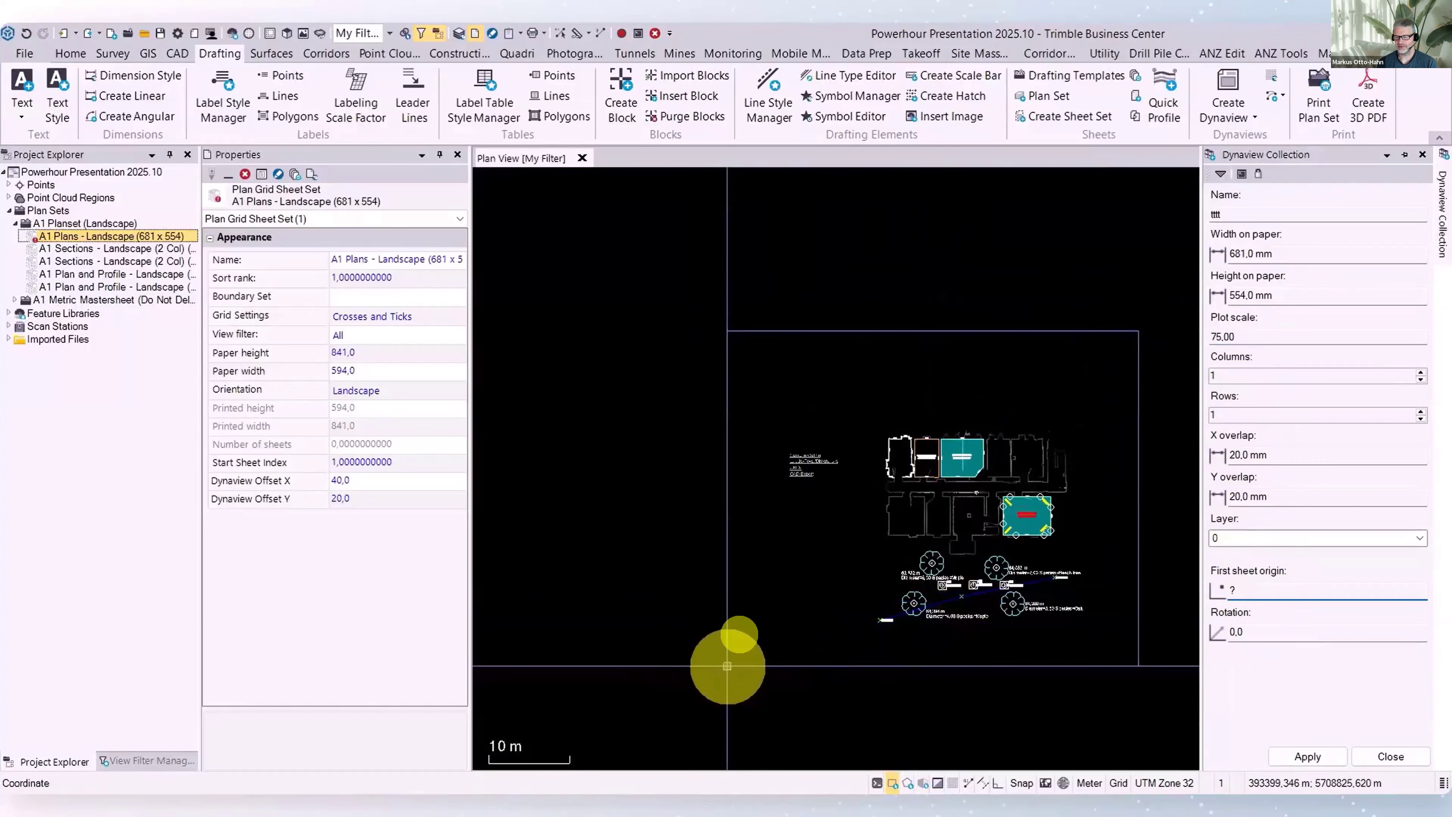
left_click(739, 665)
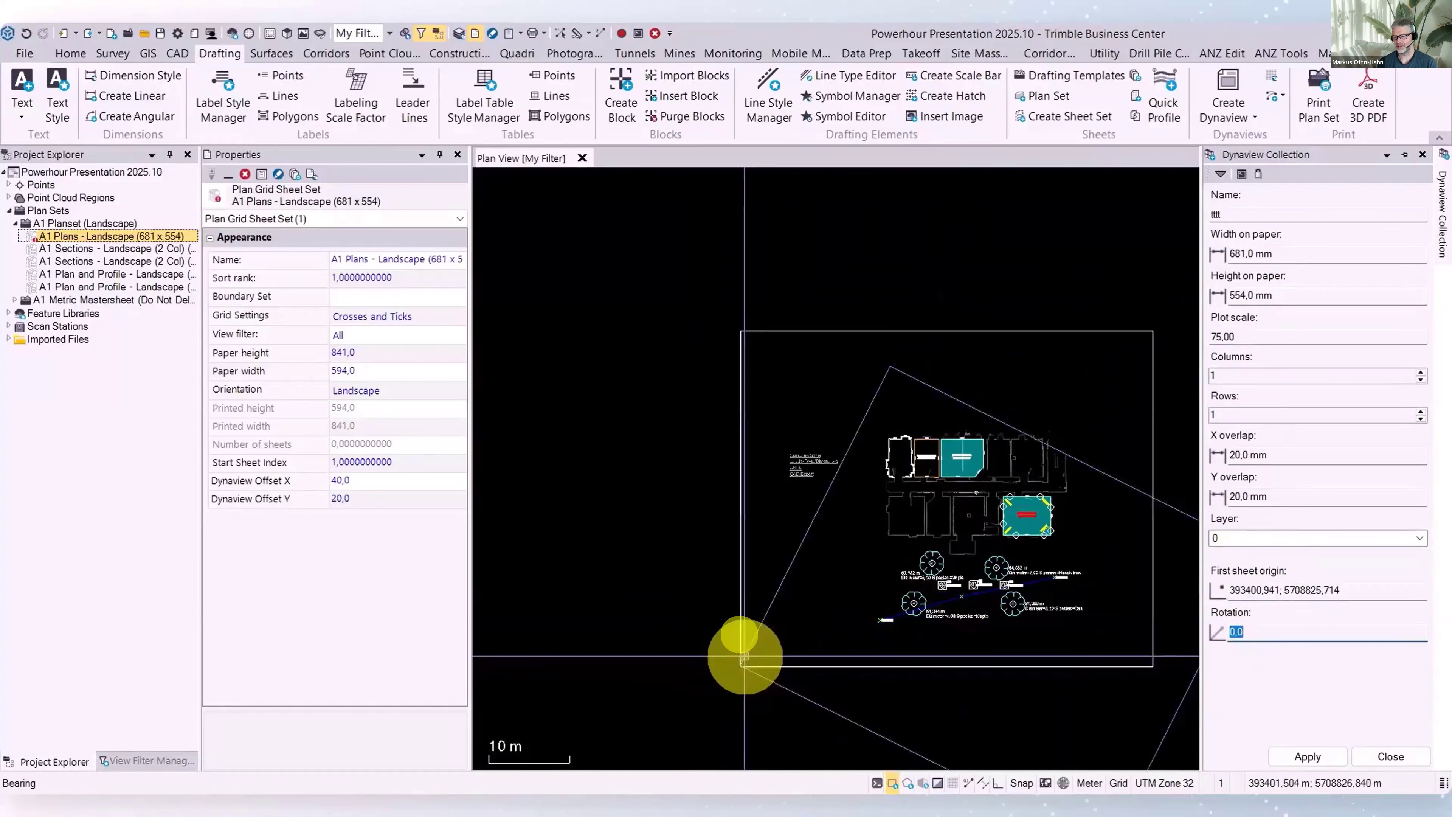
left_click(749, 634)
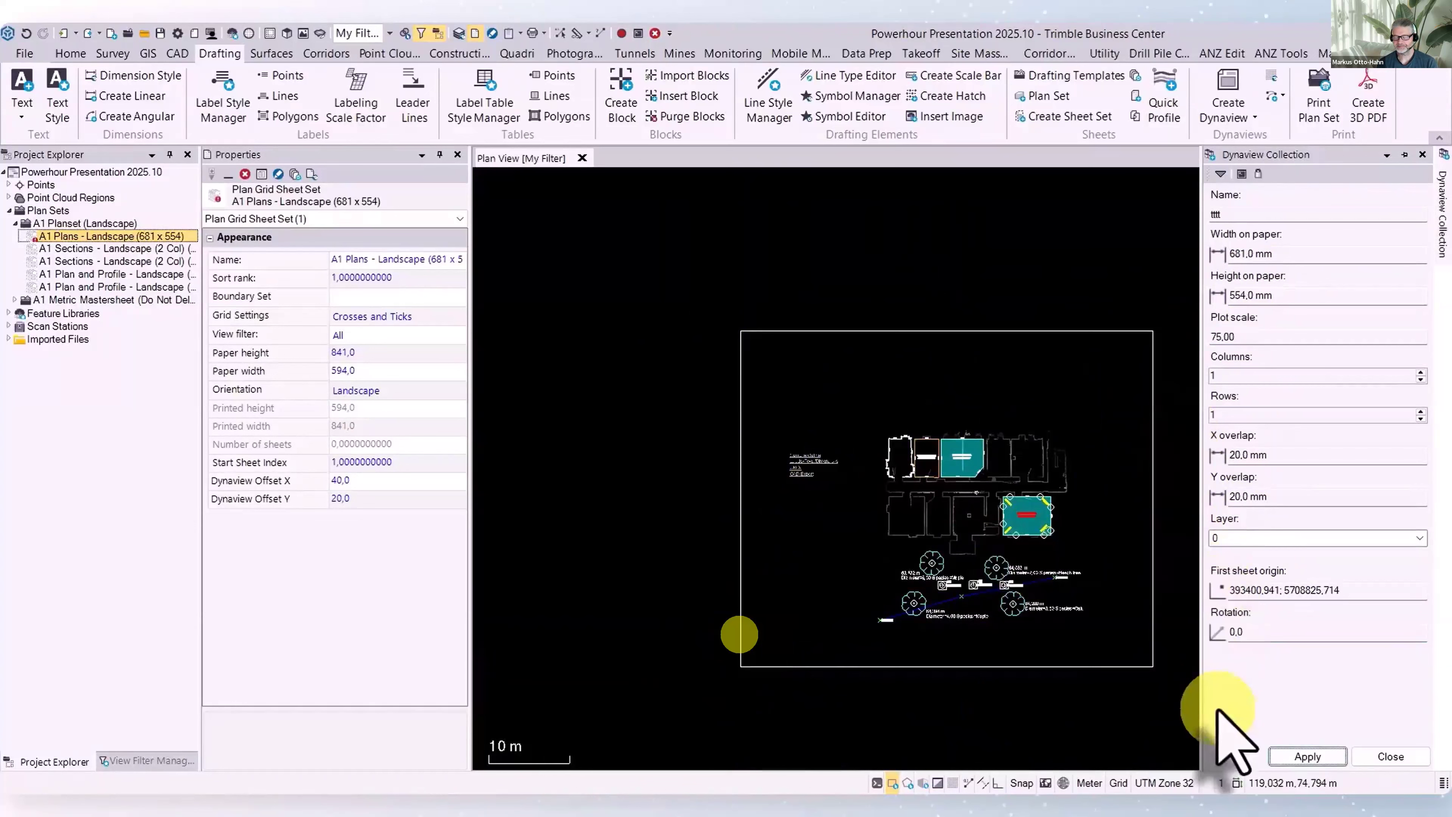
left_click(1306, 756)
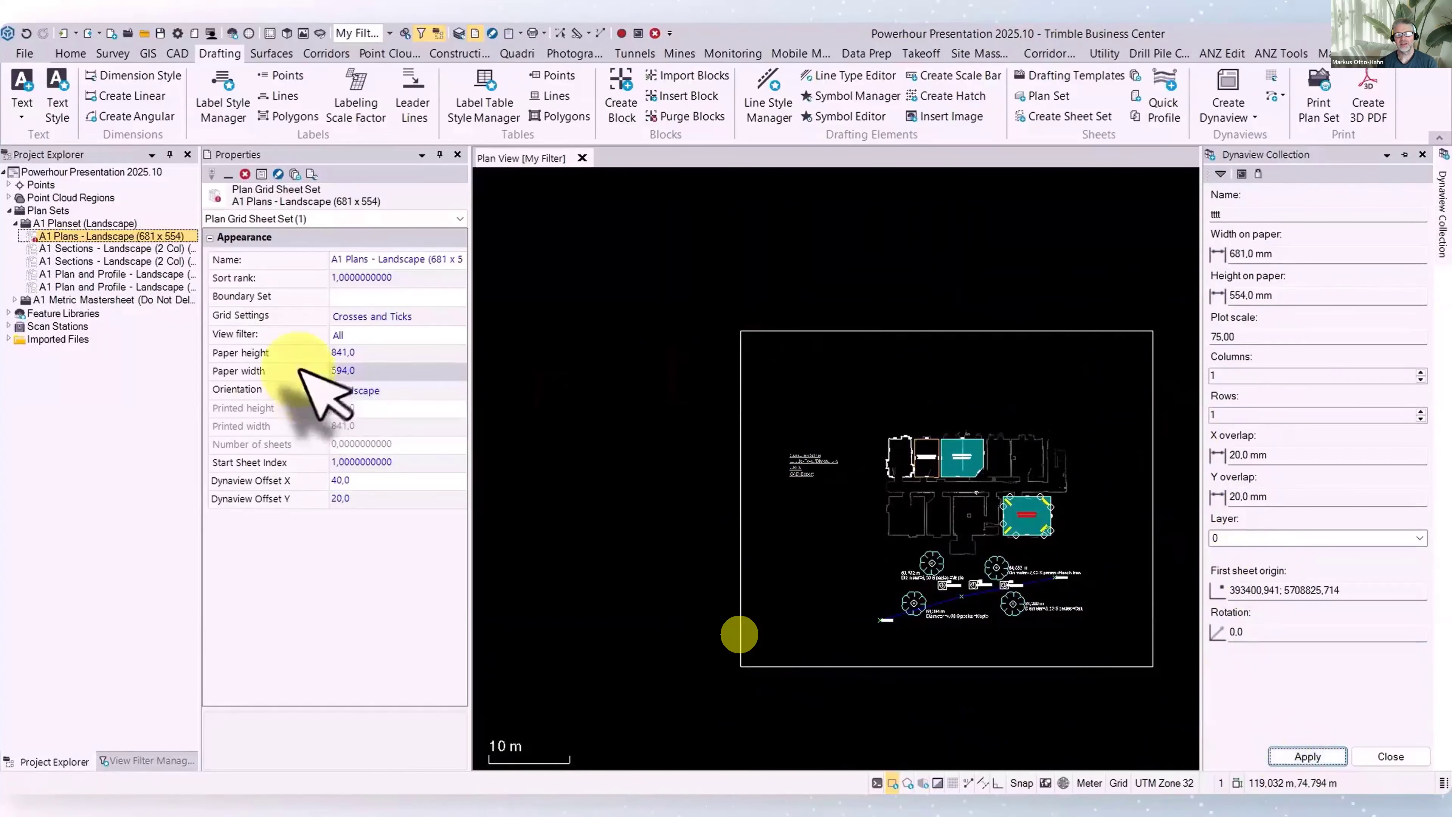
Assign tttt as the boundary set of the A1 Plans - Landscape (681 x 554) sheet set and build its sheets
left_click(409, 297)
left_click(410, 310)
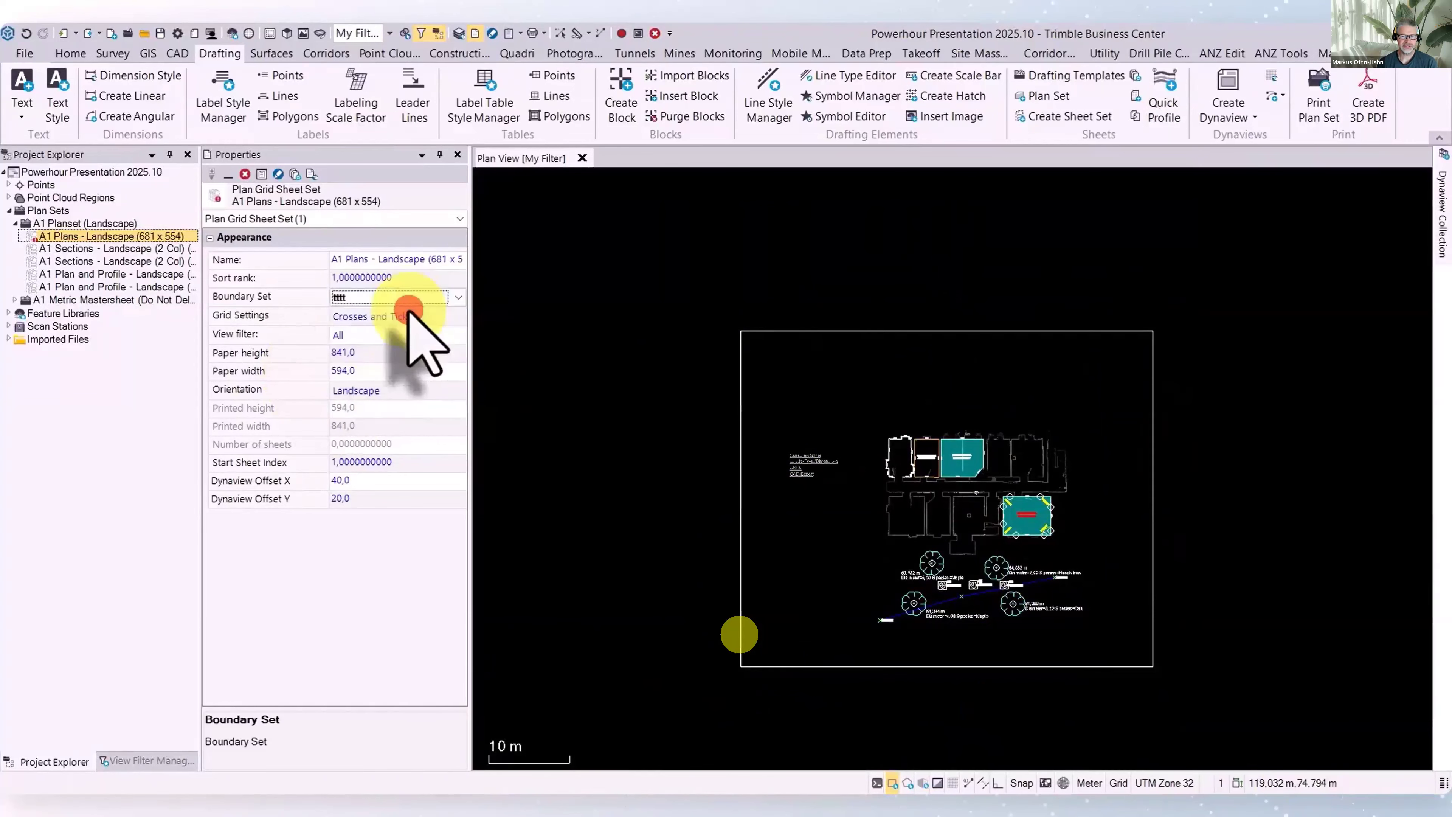
right_click(70, 236)
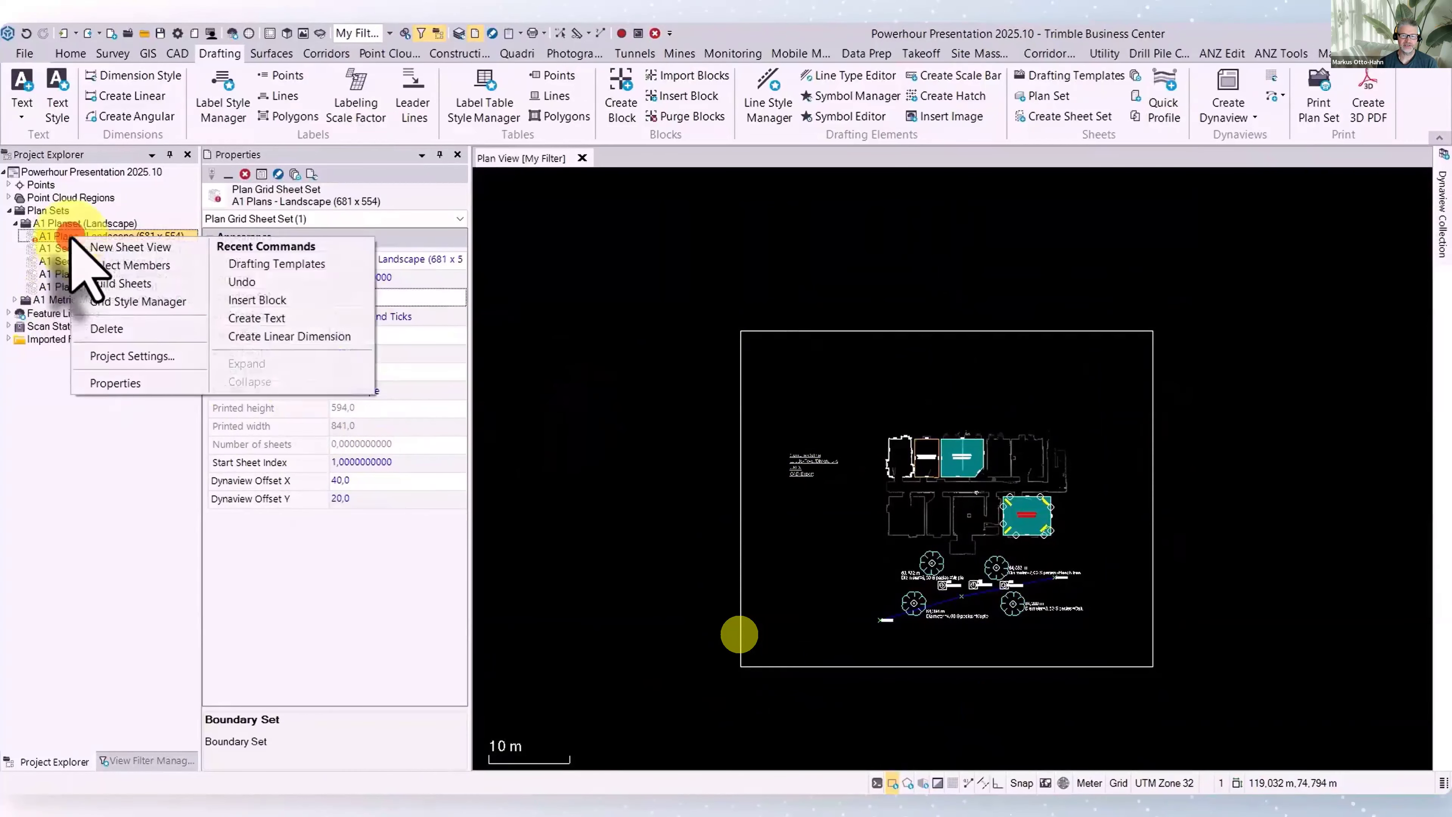
left_click(108, 283)
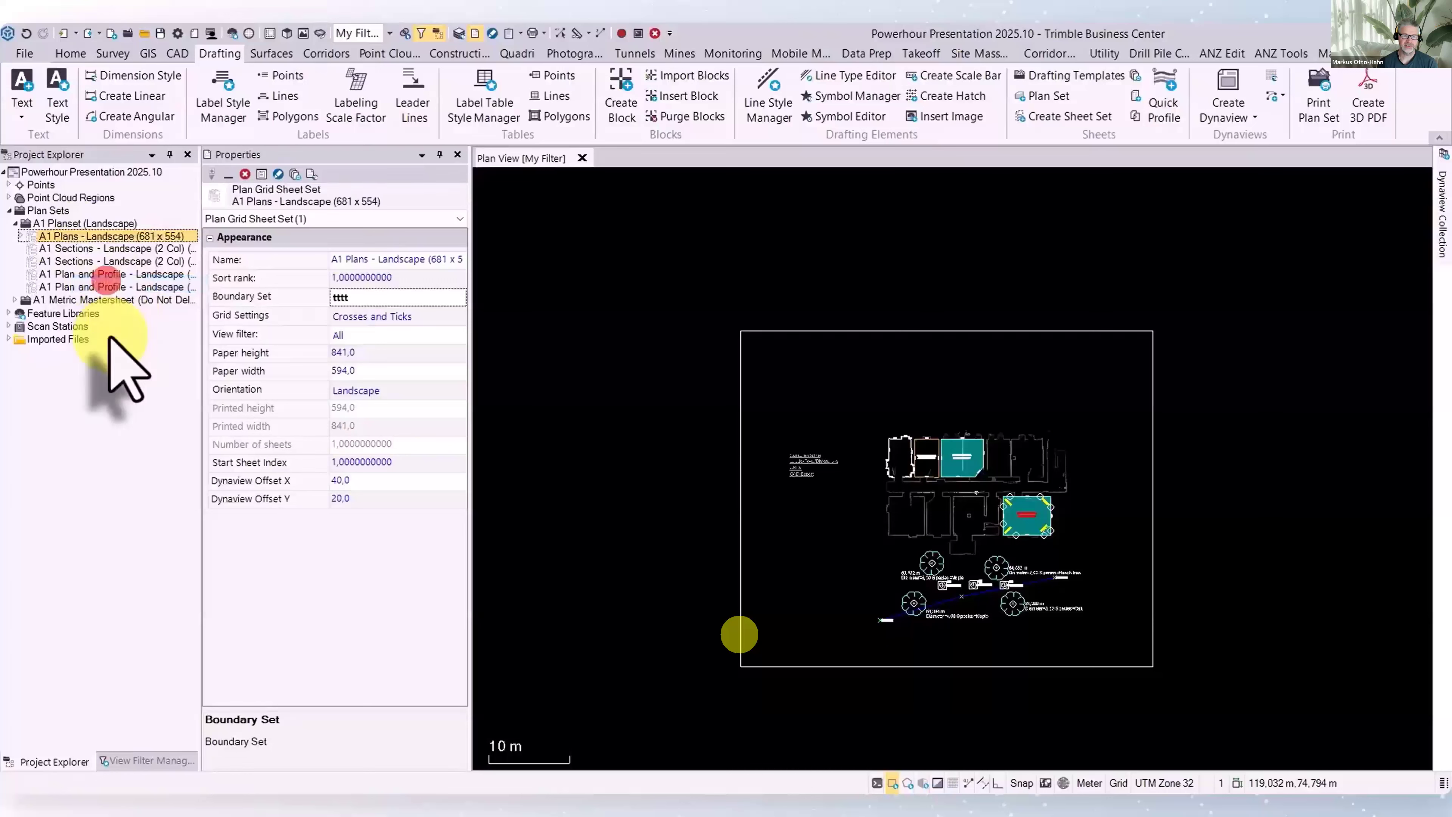
Open a new sheet view of Sheet 1 from the A1 Plans - Landscape (681 x 554) sheet set
left_click(20, 235)
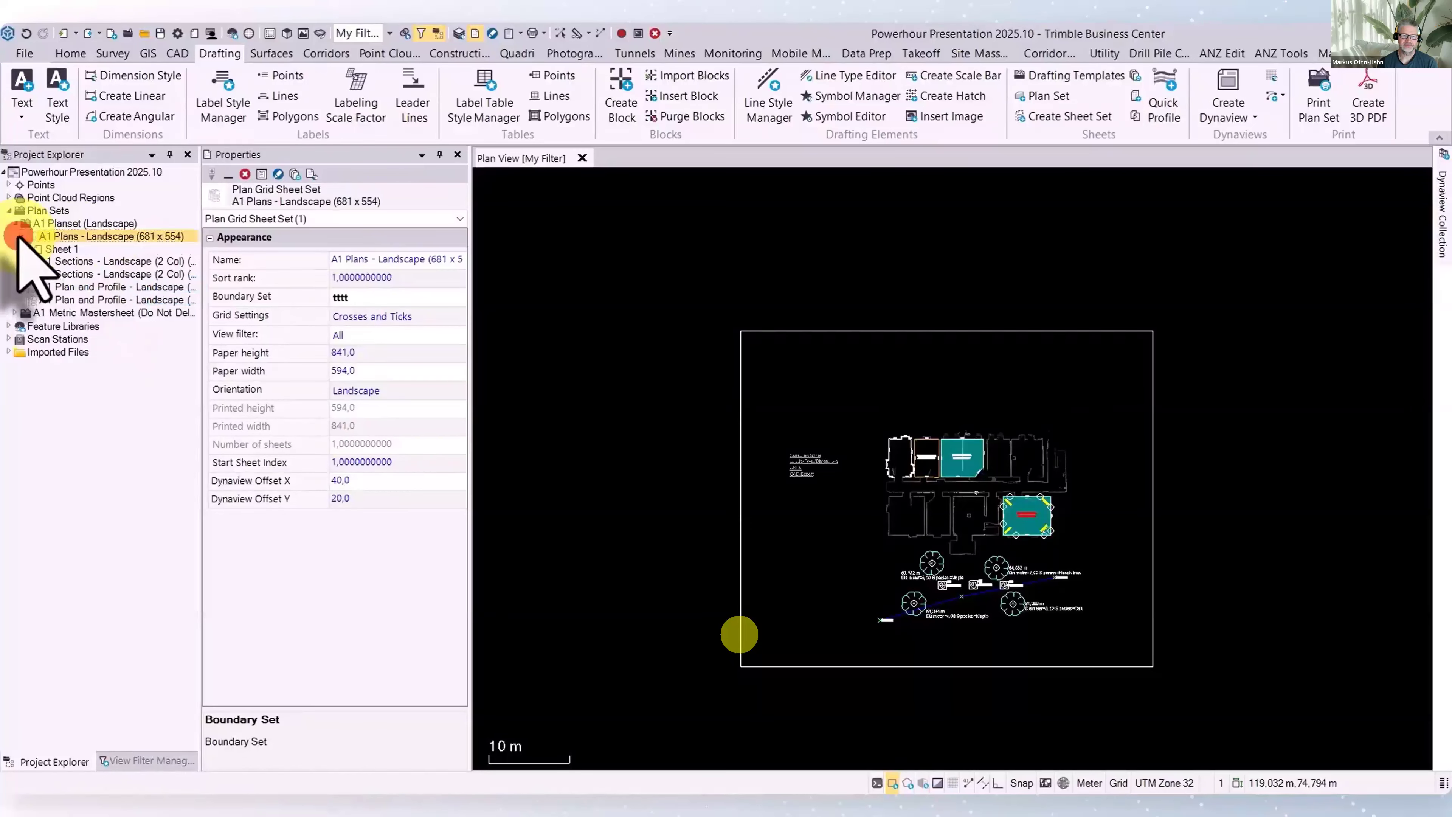
right_click(63, 249)
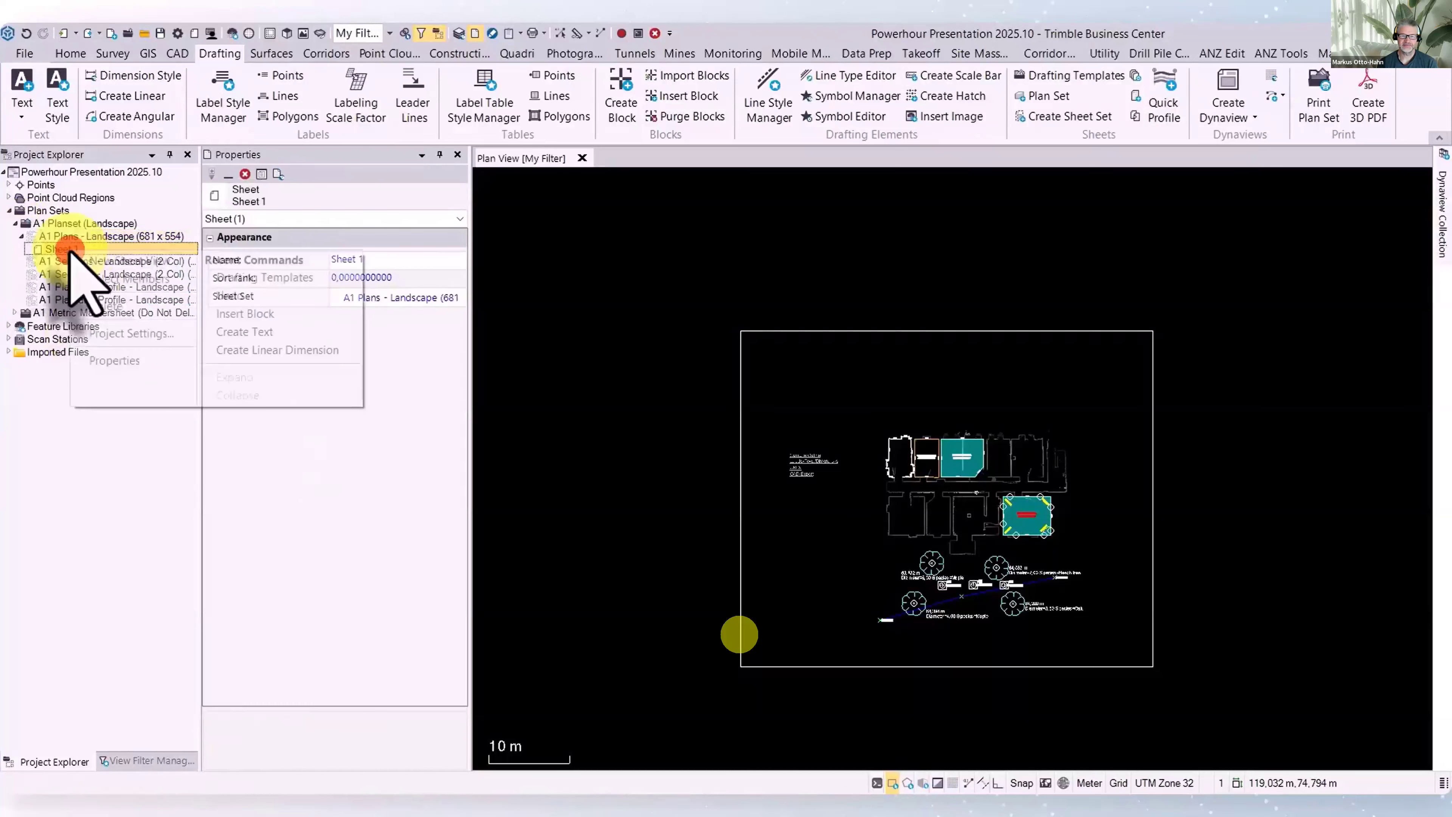
left_click(106, 261)
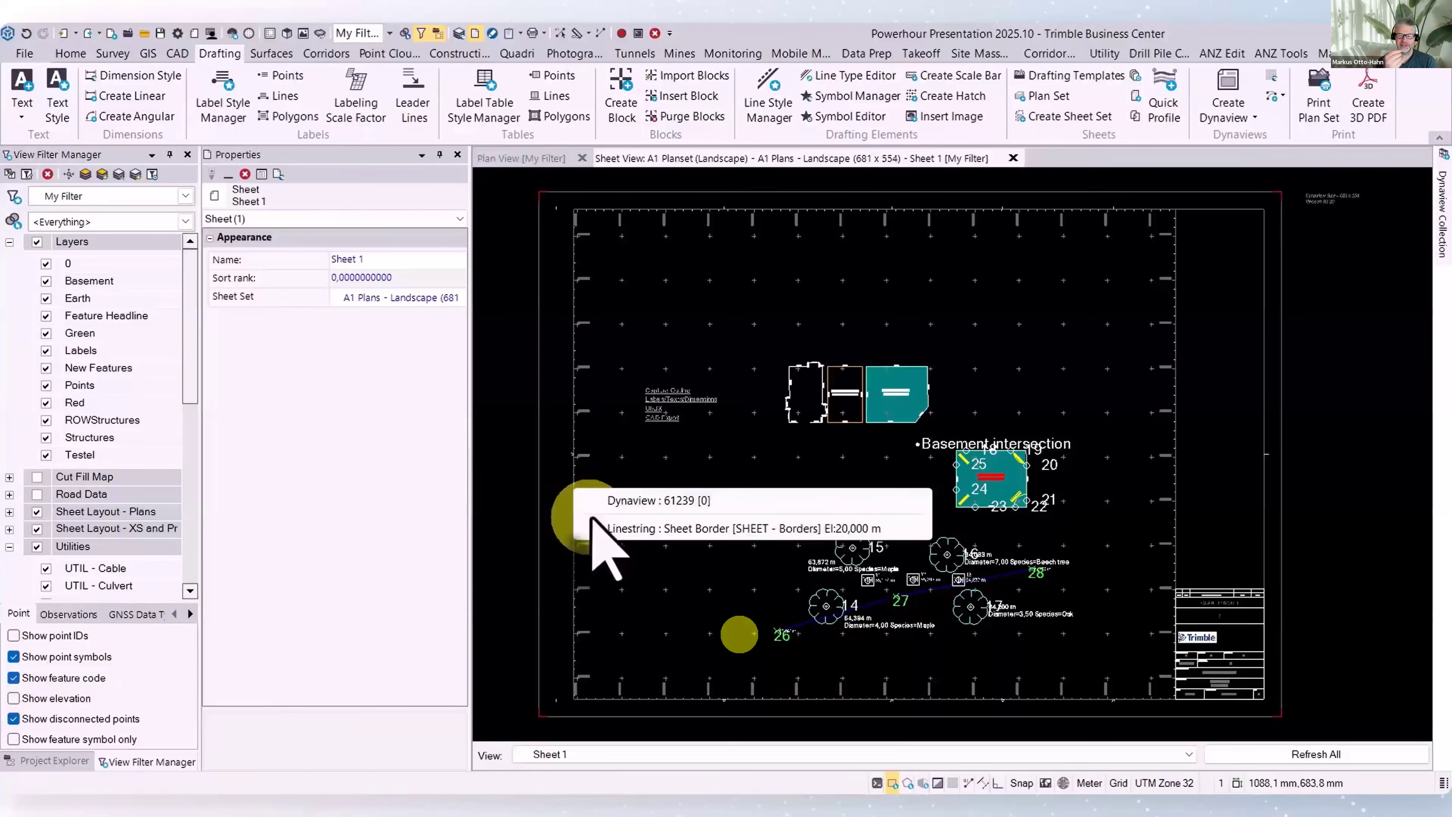
Explode the grid of the dynaview on Sheet 1 and clear the selection
left_click(591, 502)
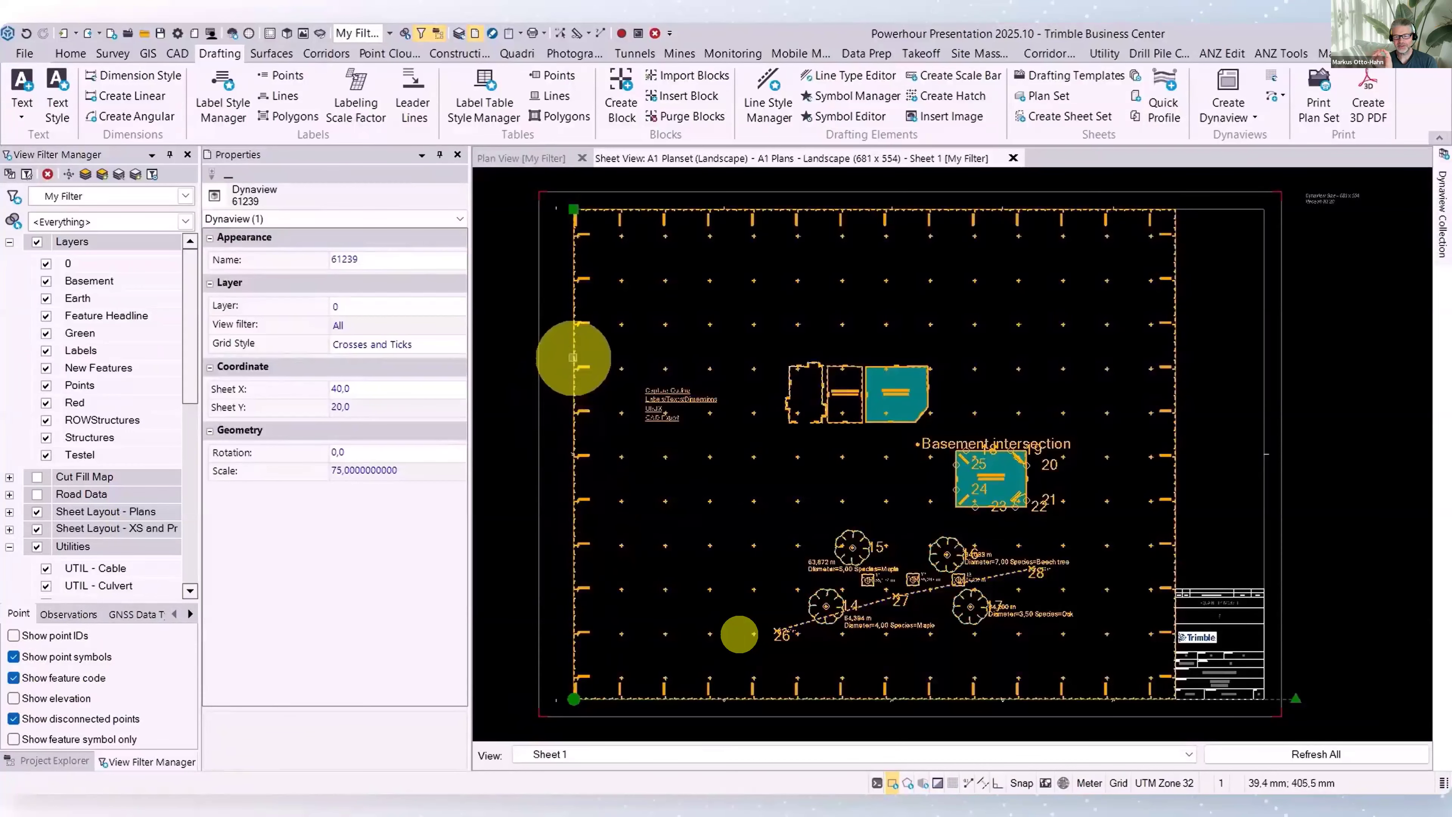
right_click(575, 353)
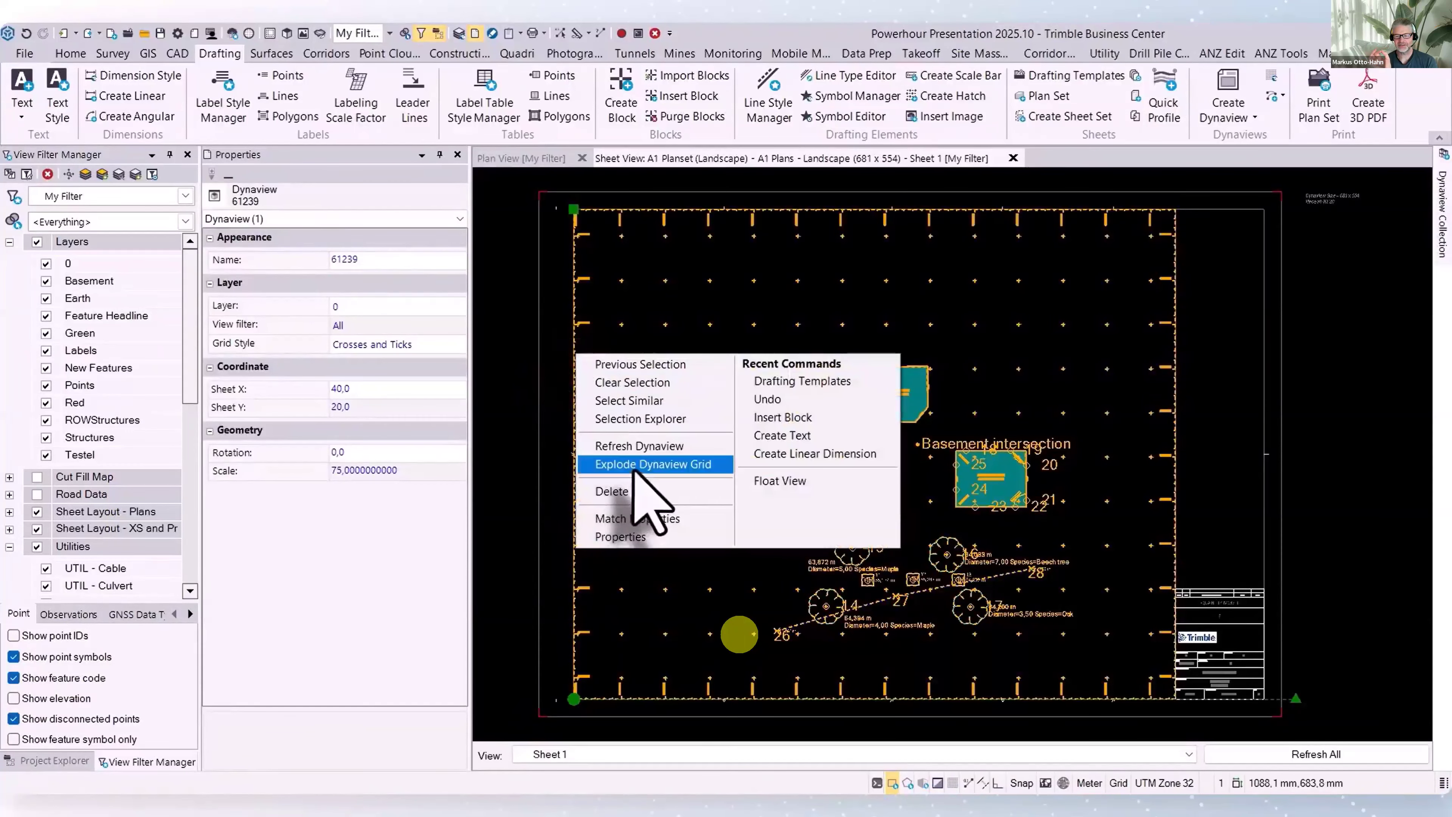
left_click(646, 466)
left_click(521, 535)
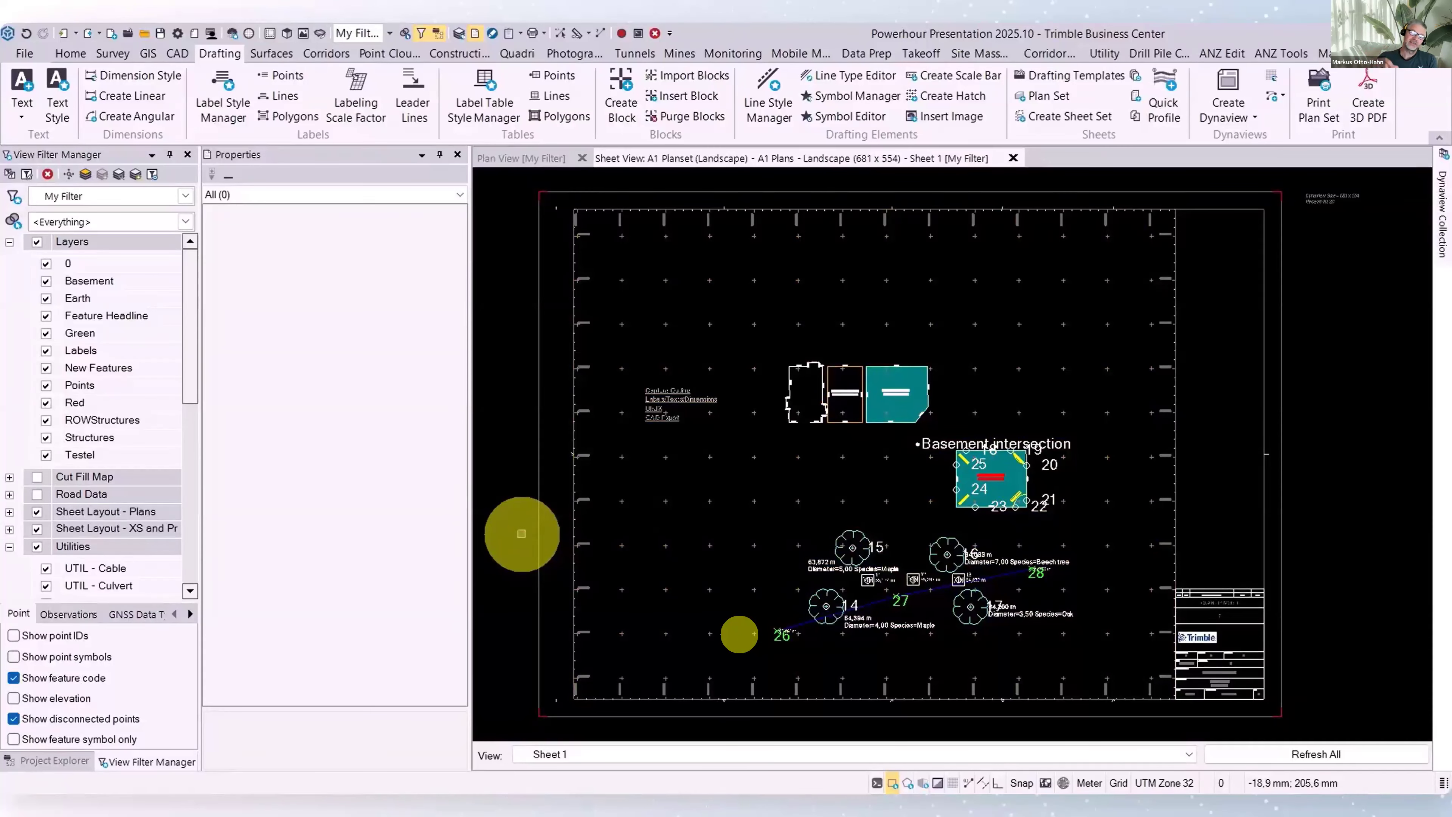
Export Sheet 1 with the DWG exporter to Powerhour Presentation 2025.10.dwg, including the entire project model data
left_click(50, 761)
left_click(56, 248)
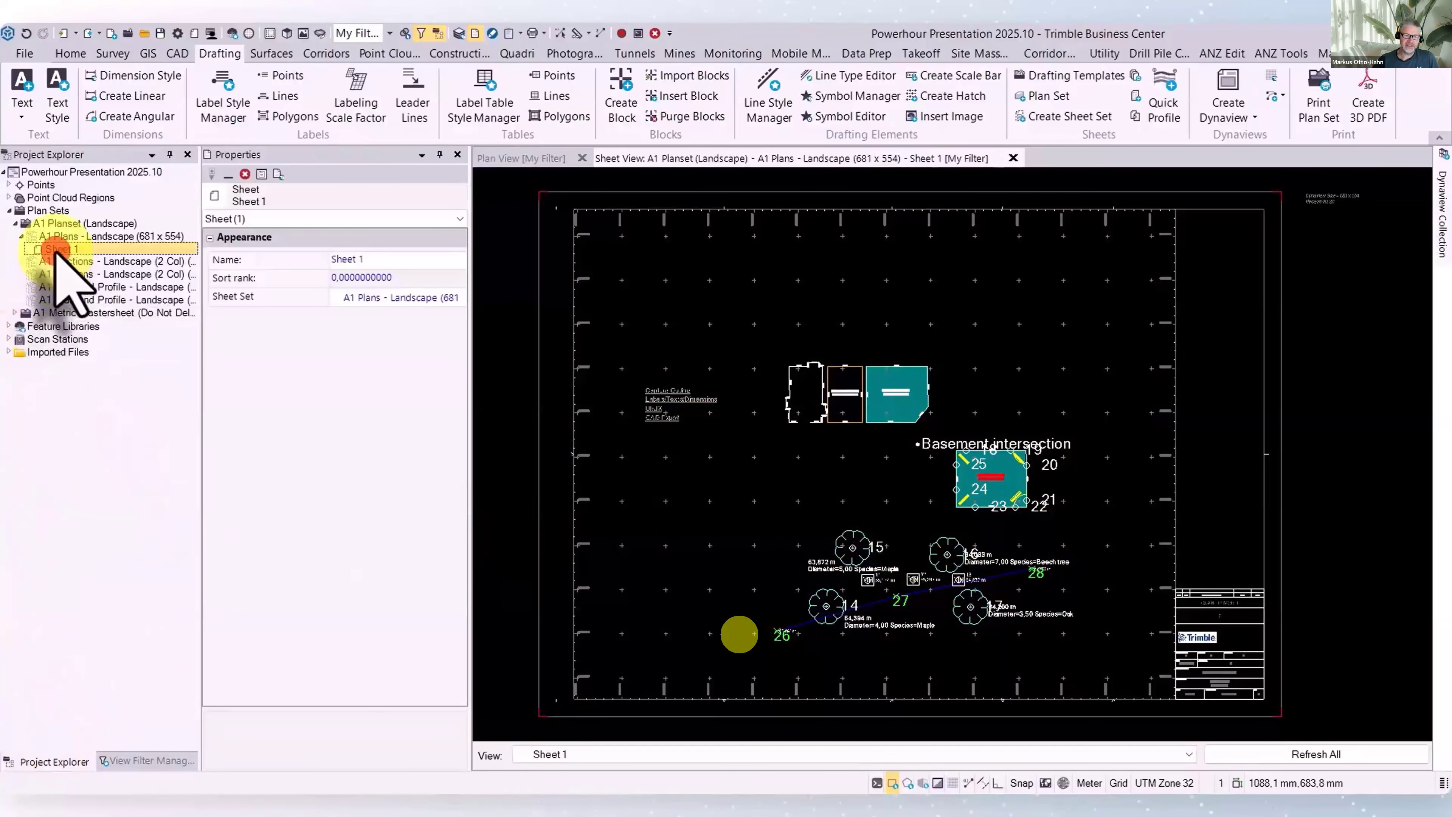
left_click(70, 54)
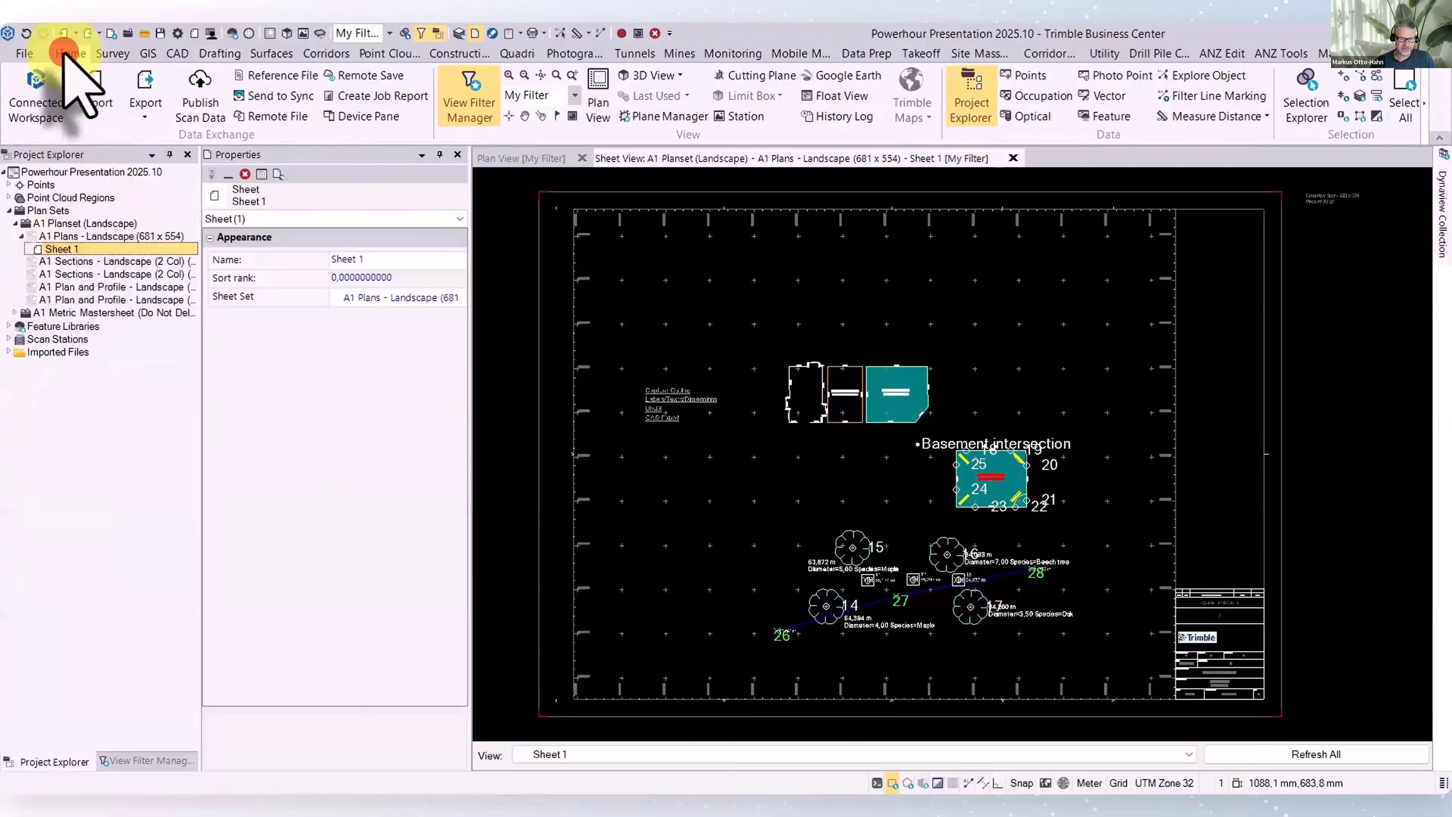
left_click(463, 567)
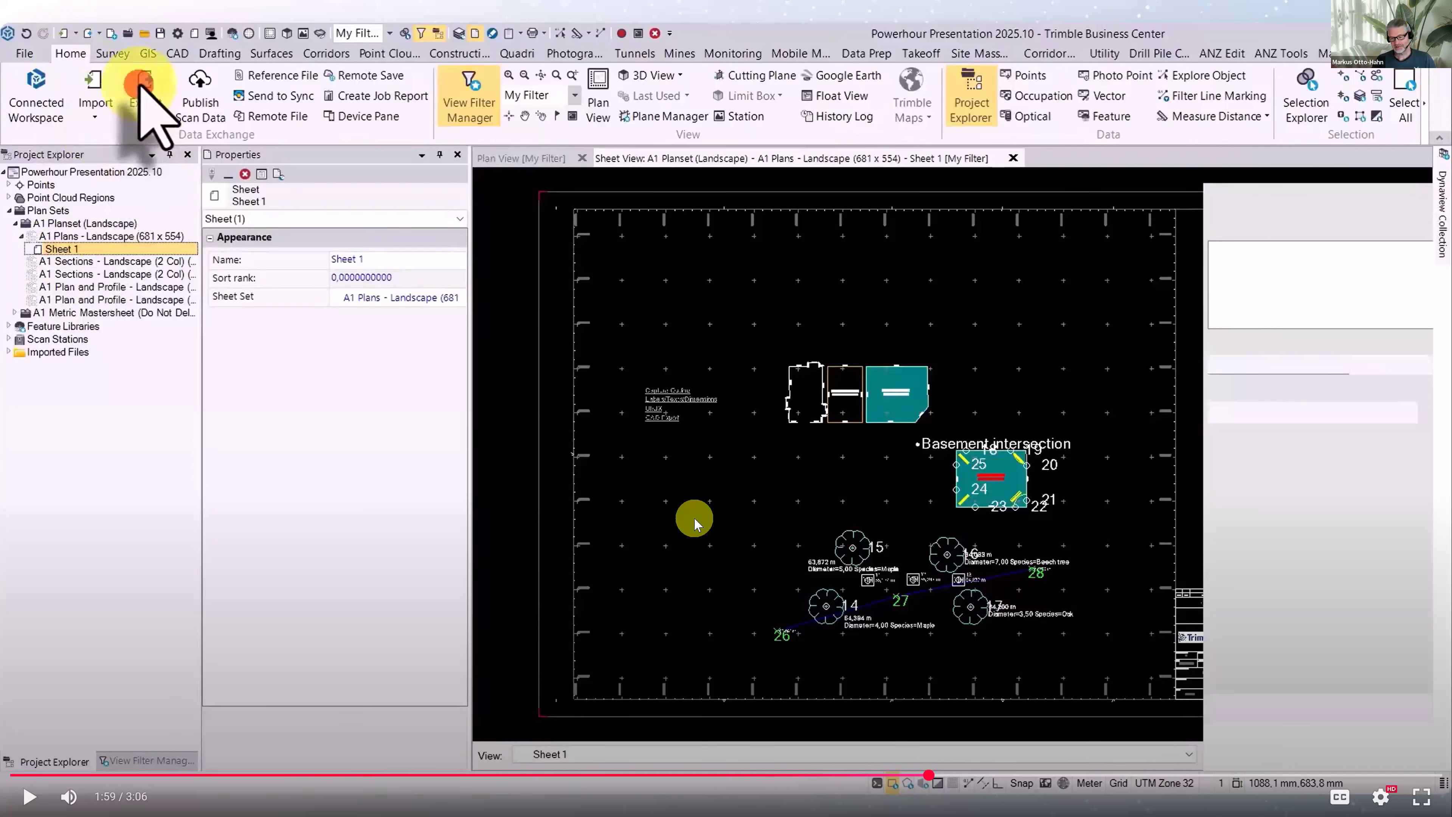
left_click(34, 796)
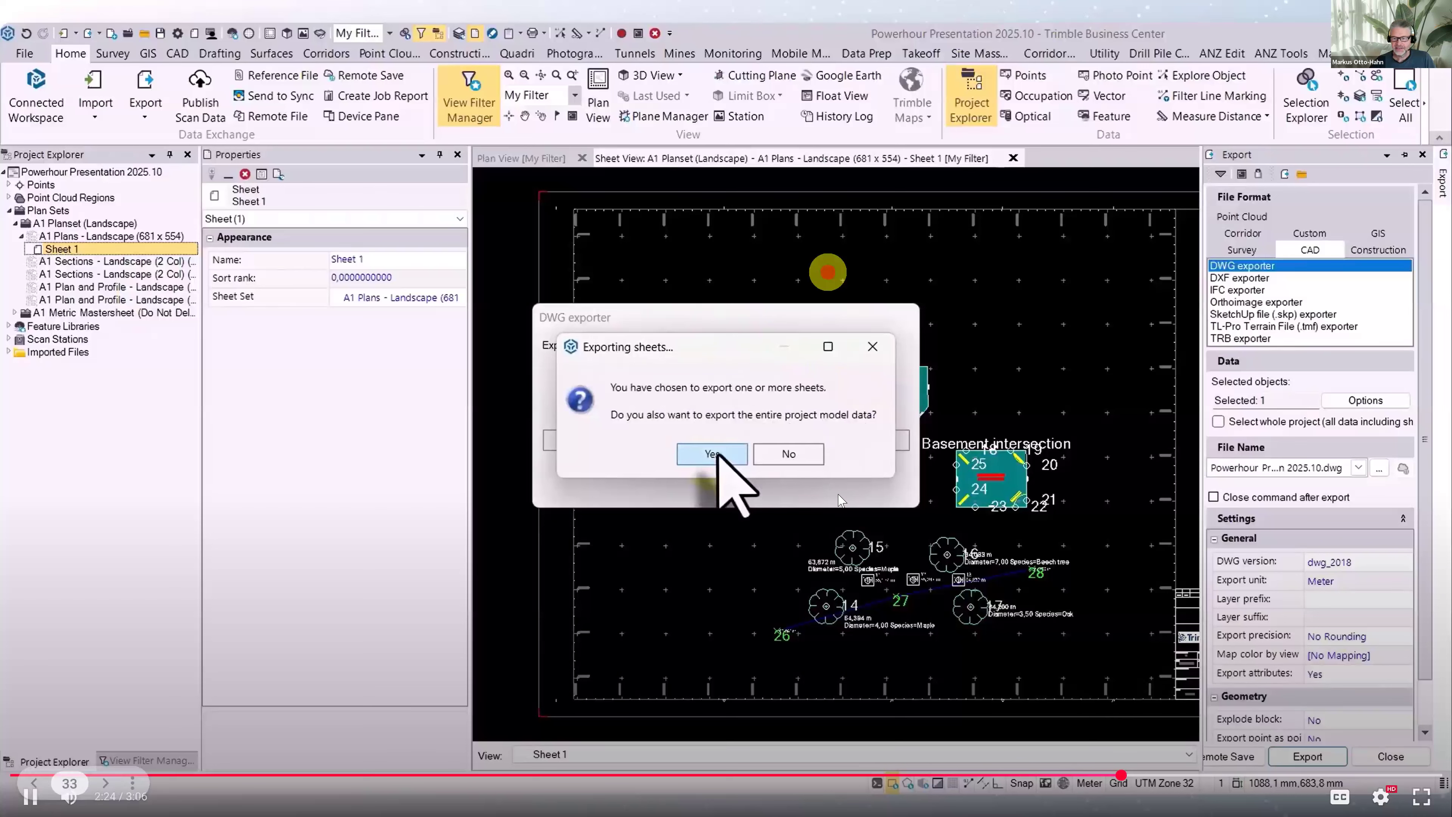
left_click(679, 425)
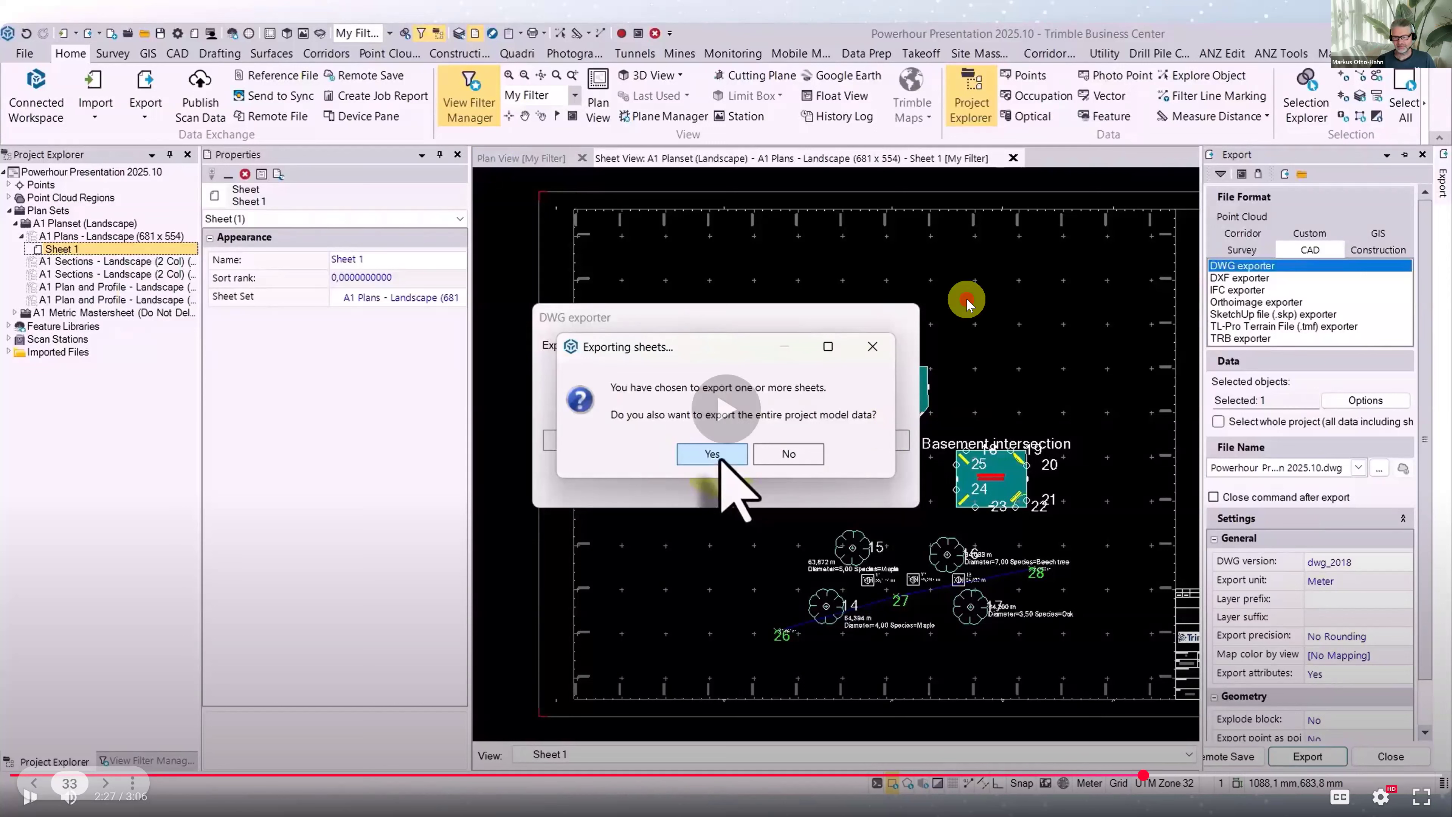
left_click(715, 454)
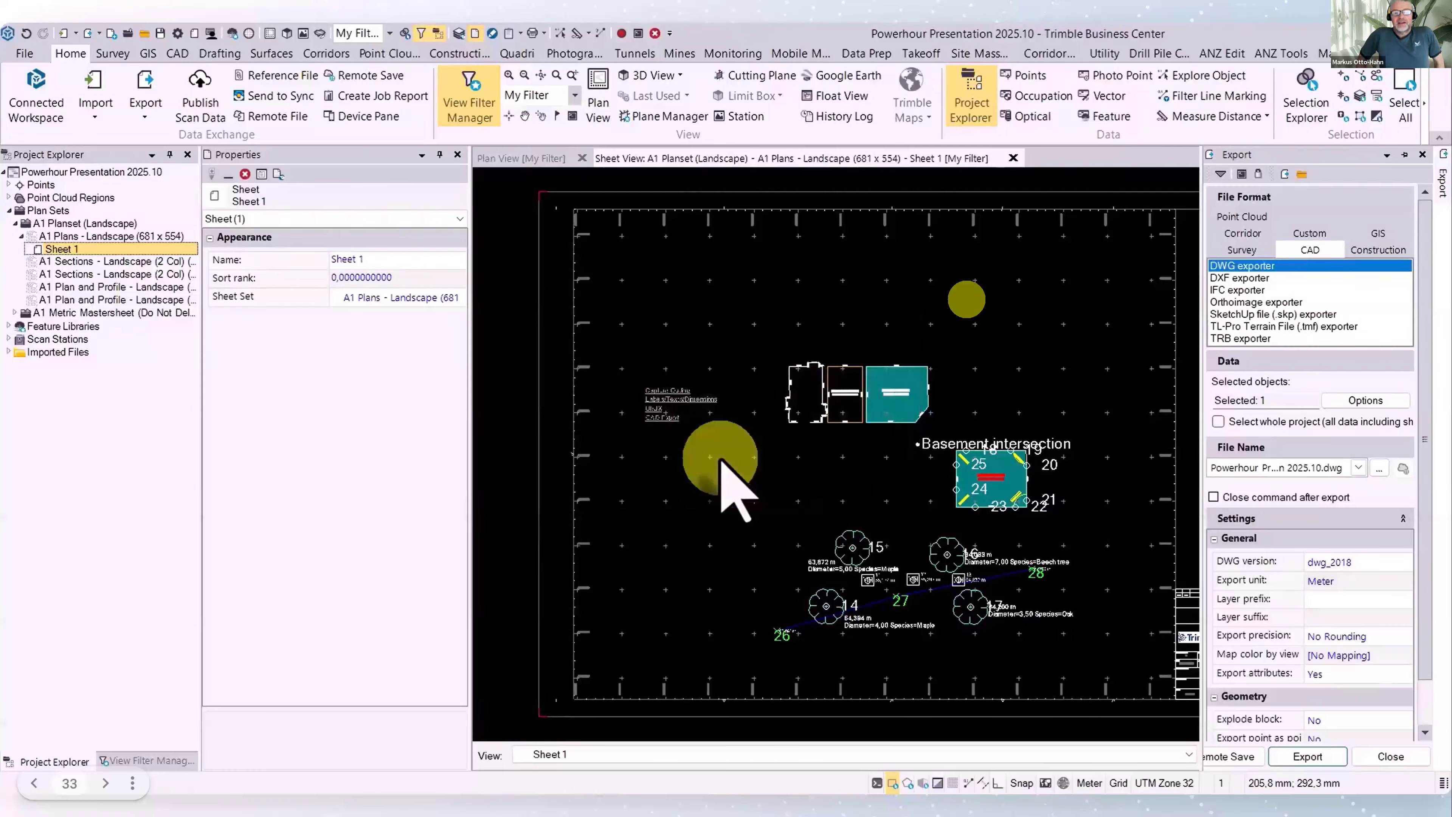
Open the export folder and open Powerhour Presentation 2025.10.dwg in AutoCAD
left_click(1301, 174)
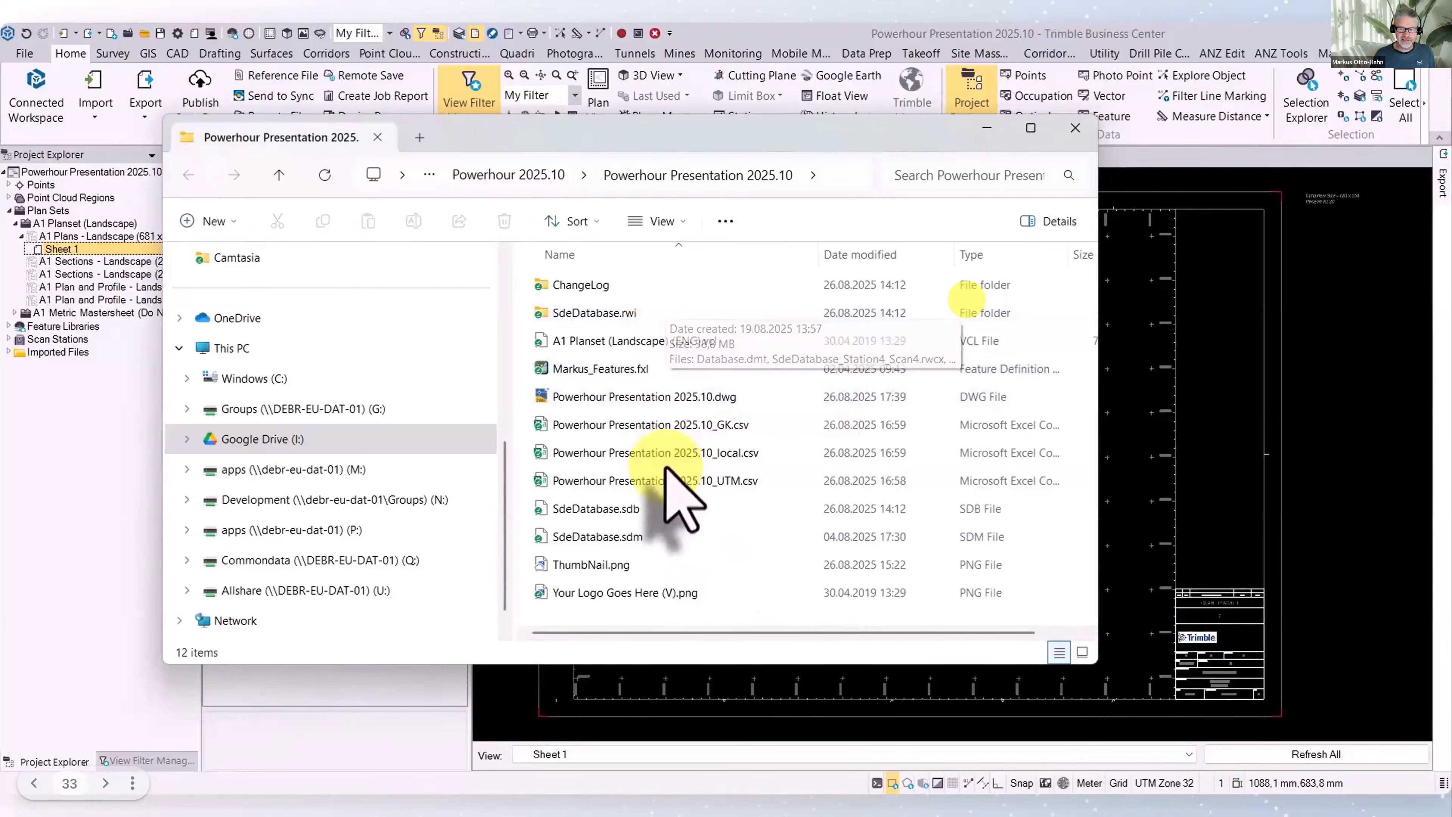
double_click(651, 400)
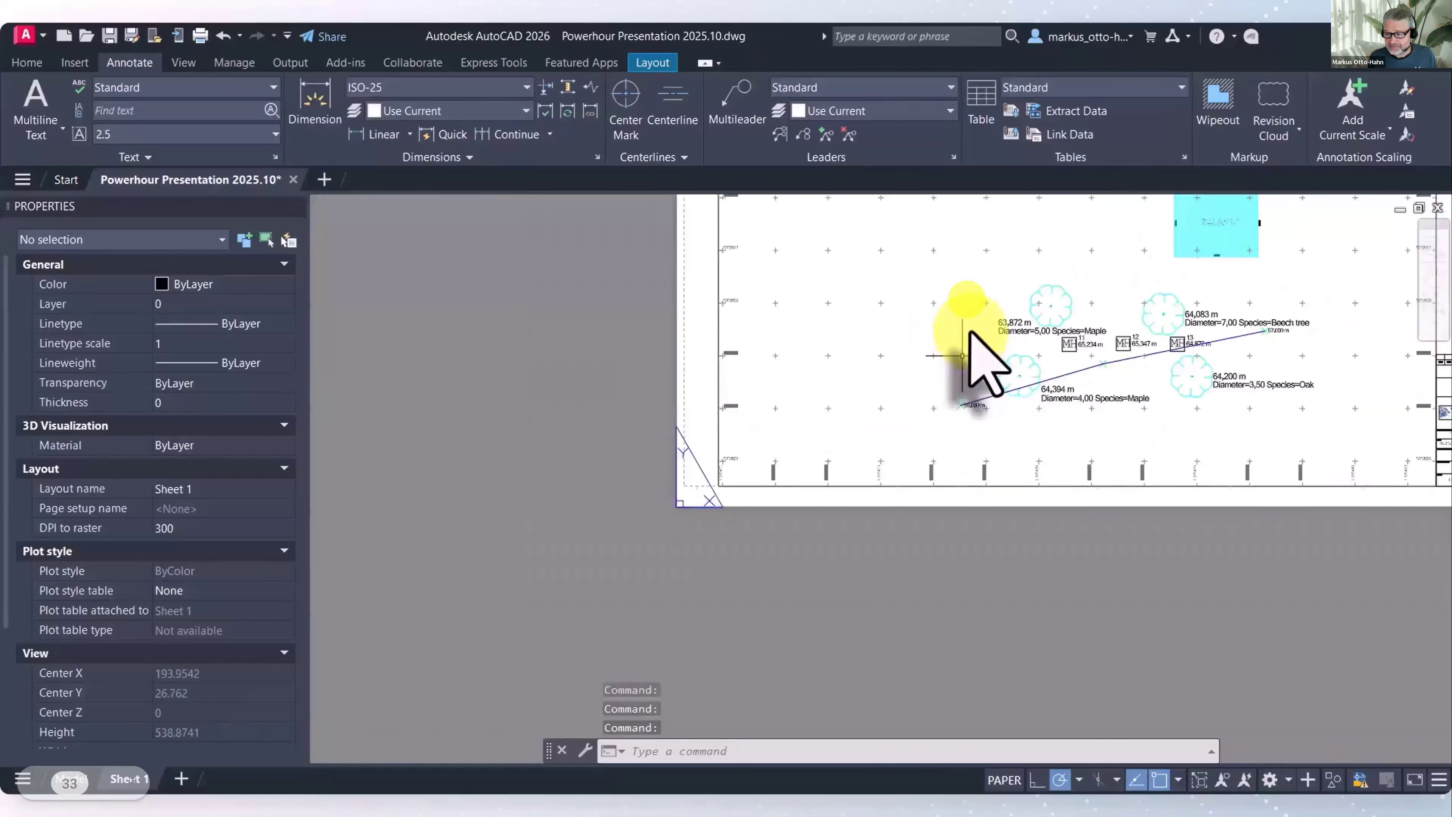
Examine the exported Sheet 1 layout, including its grid crosses, coordinate labels, drawings and title block
scroll(970, 334, "down", 2)
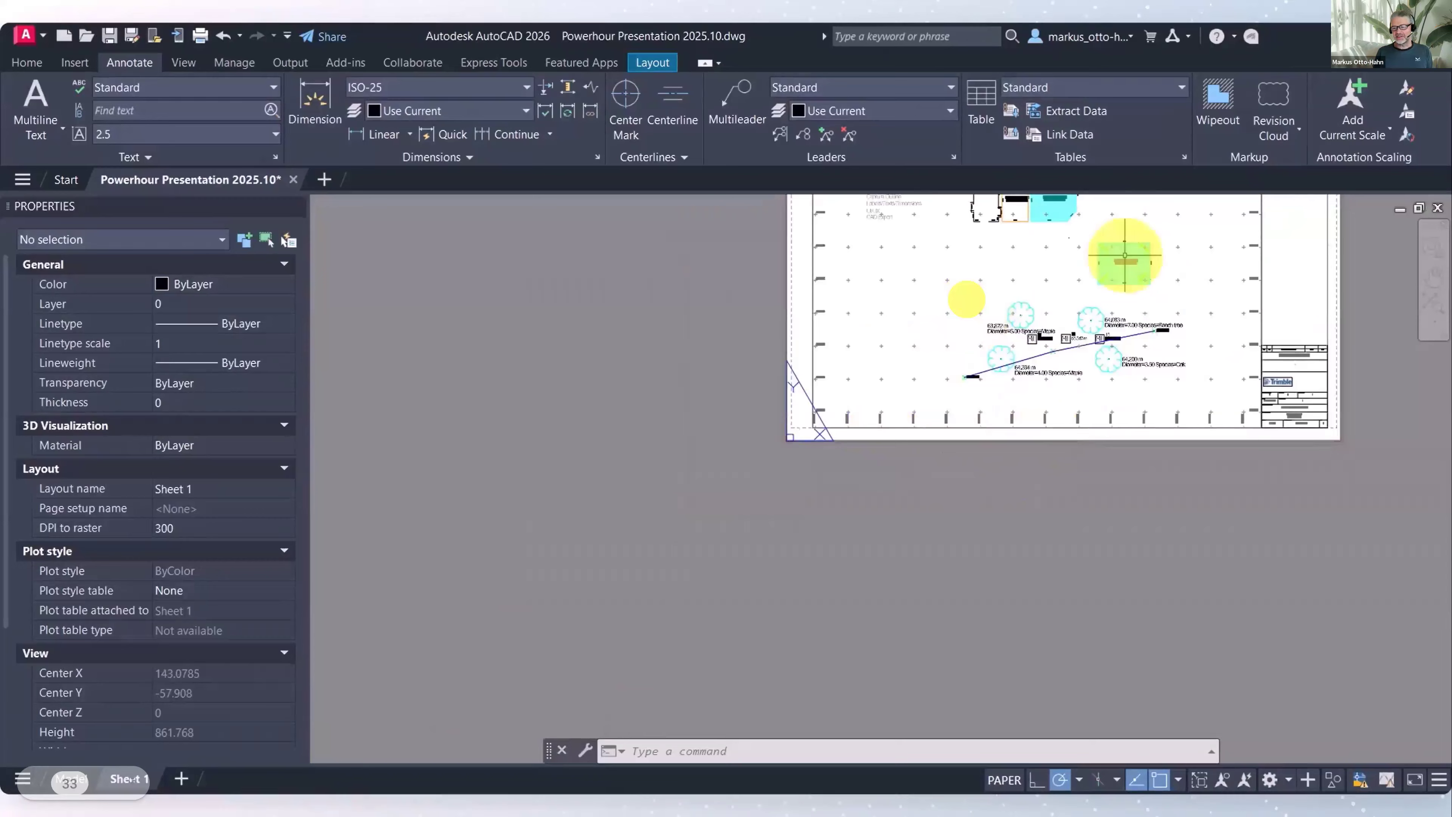
scroll(1141, 252, "up", 4)
scroll(1120, 283, "down", 2)
middle_click_drag(1111, 306, 989, 481)
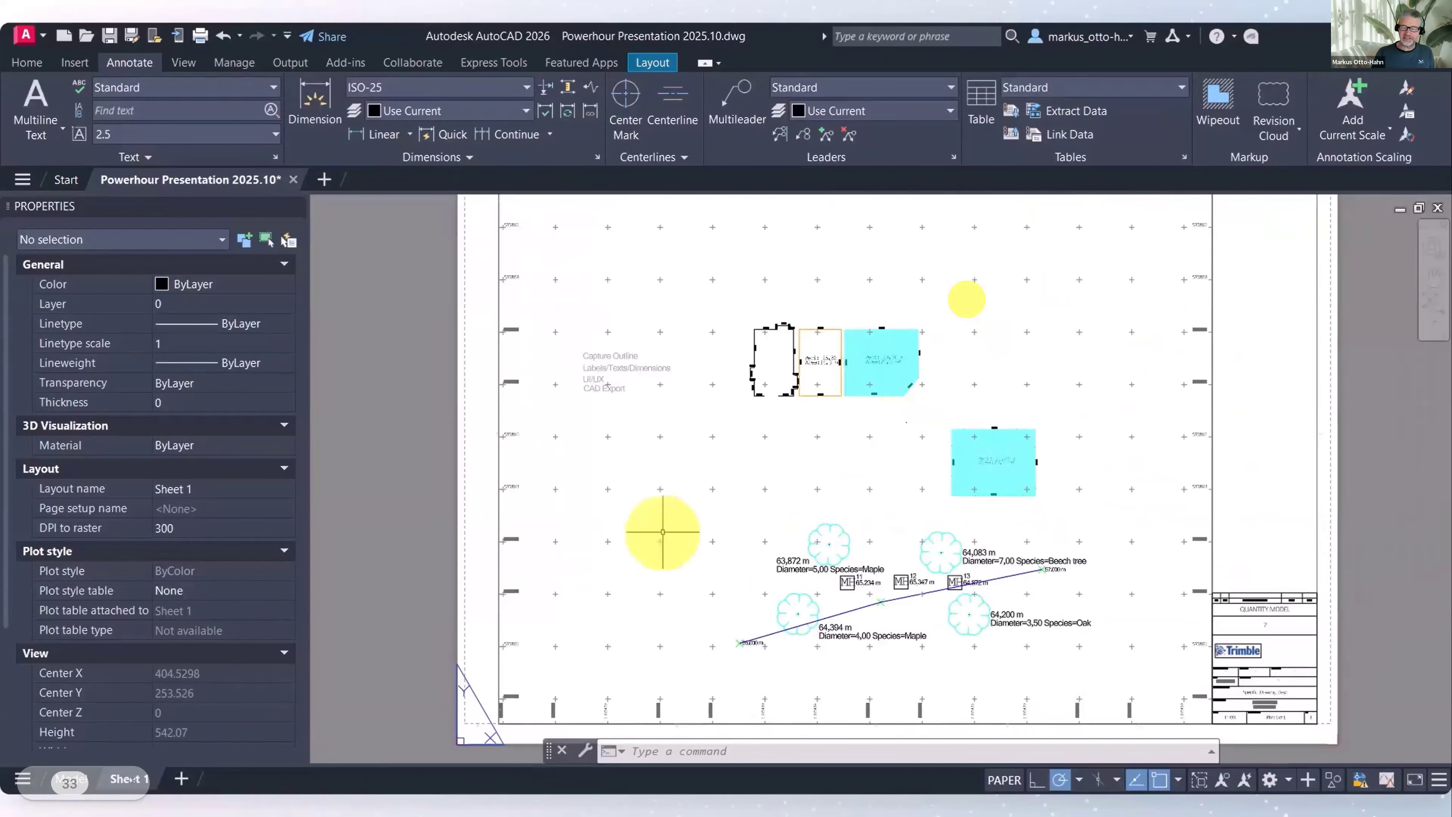
scroll(612, 529, "up", 4)
middle_click_drag(437, 476, 768, 480)
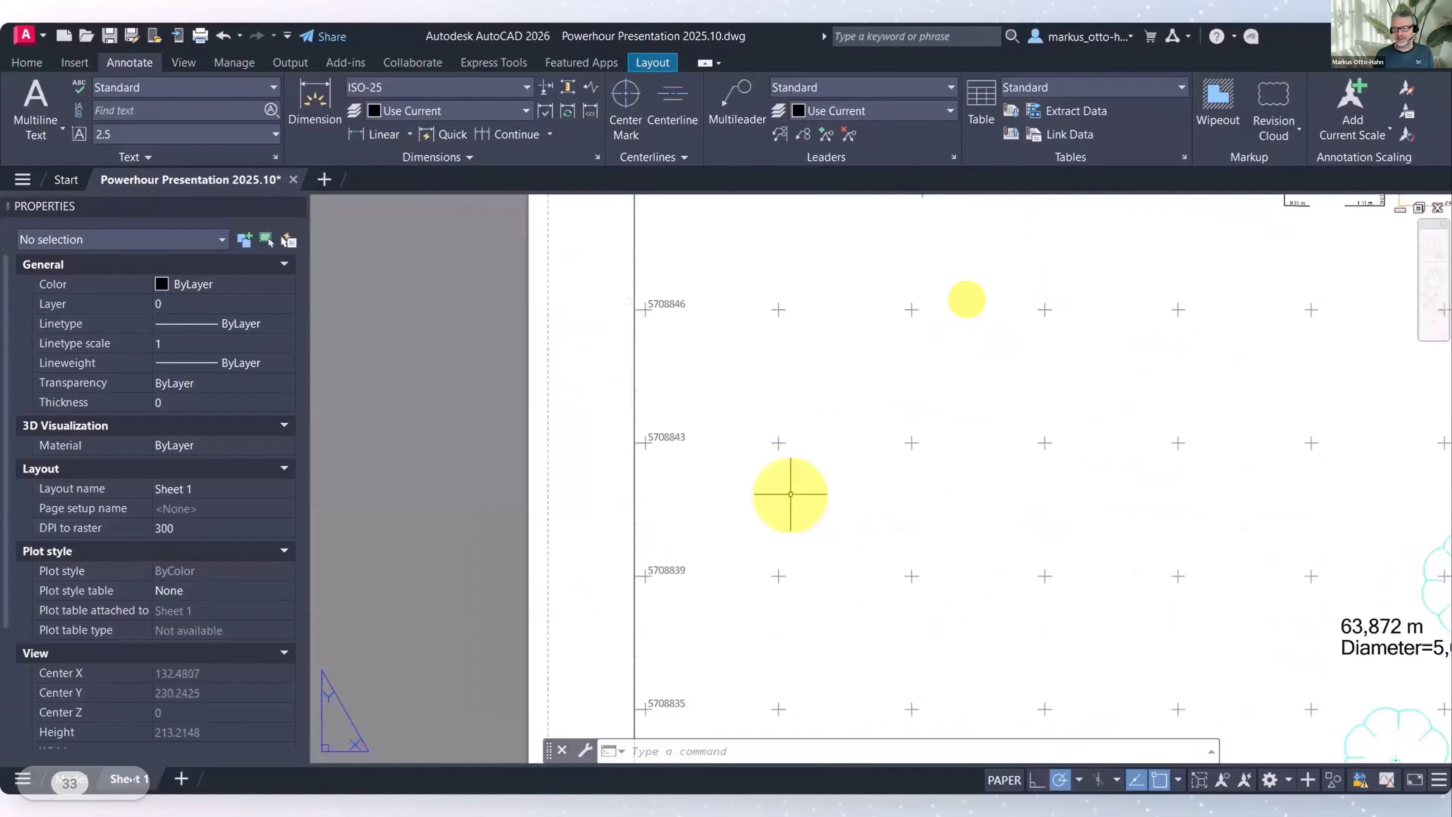
scroll(791, 494, "down", 8)
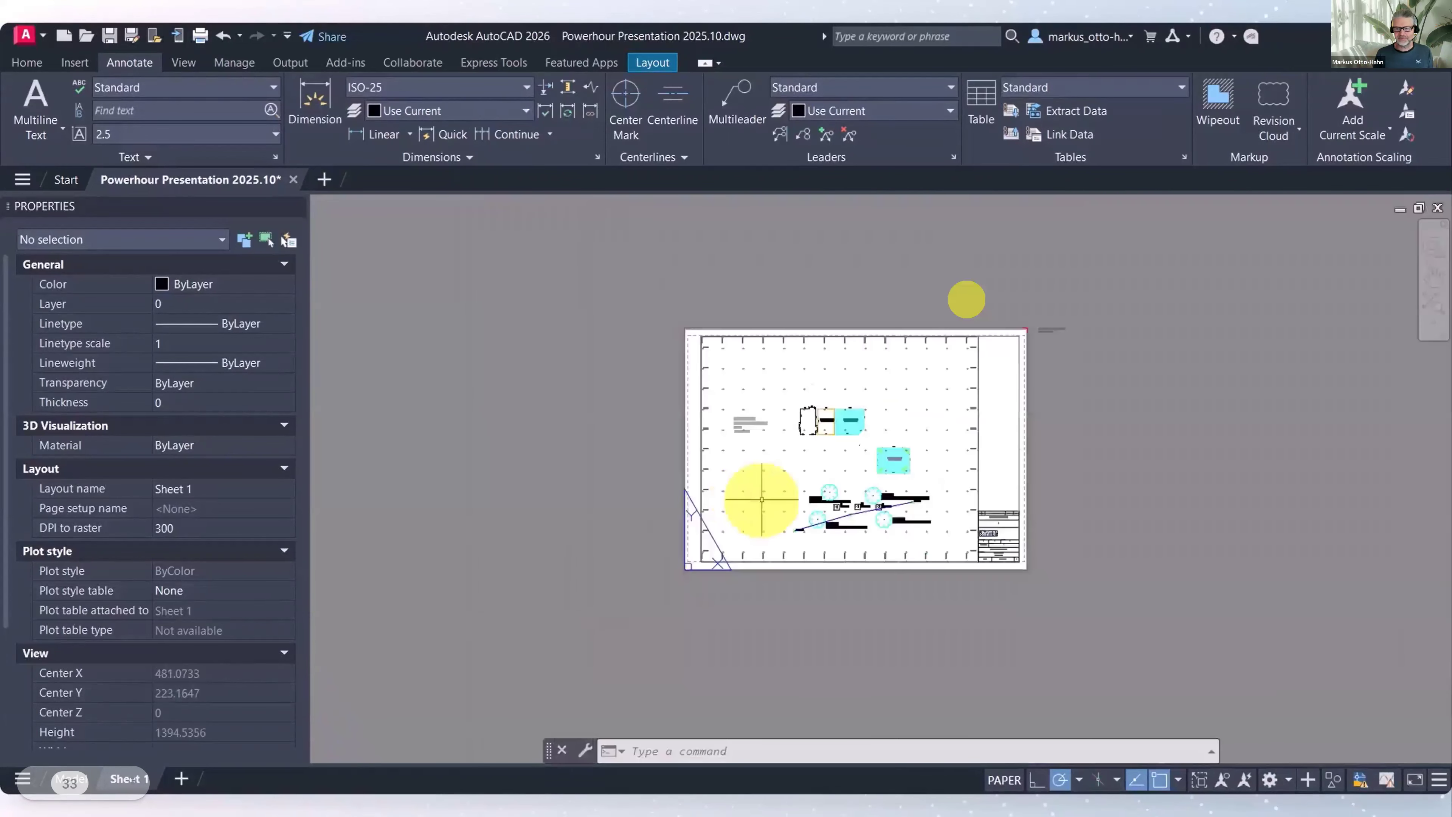
scroll(844, 479, "up", 4)
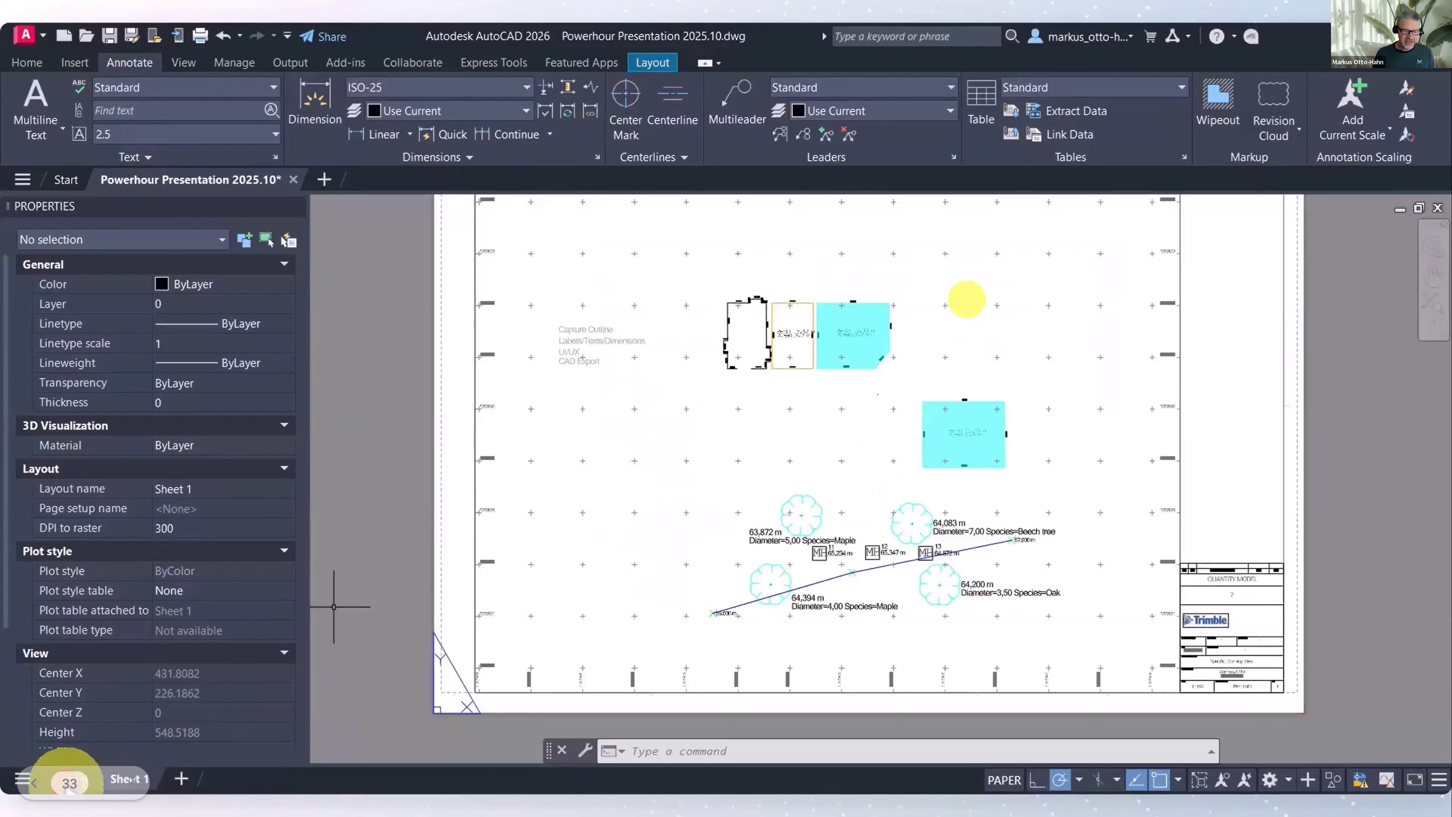
Switch the drawing to model space and select the green cross symbol on the blue line to inspect its block reference properties
left_click(67, 779)
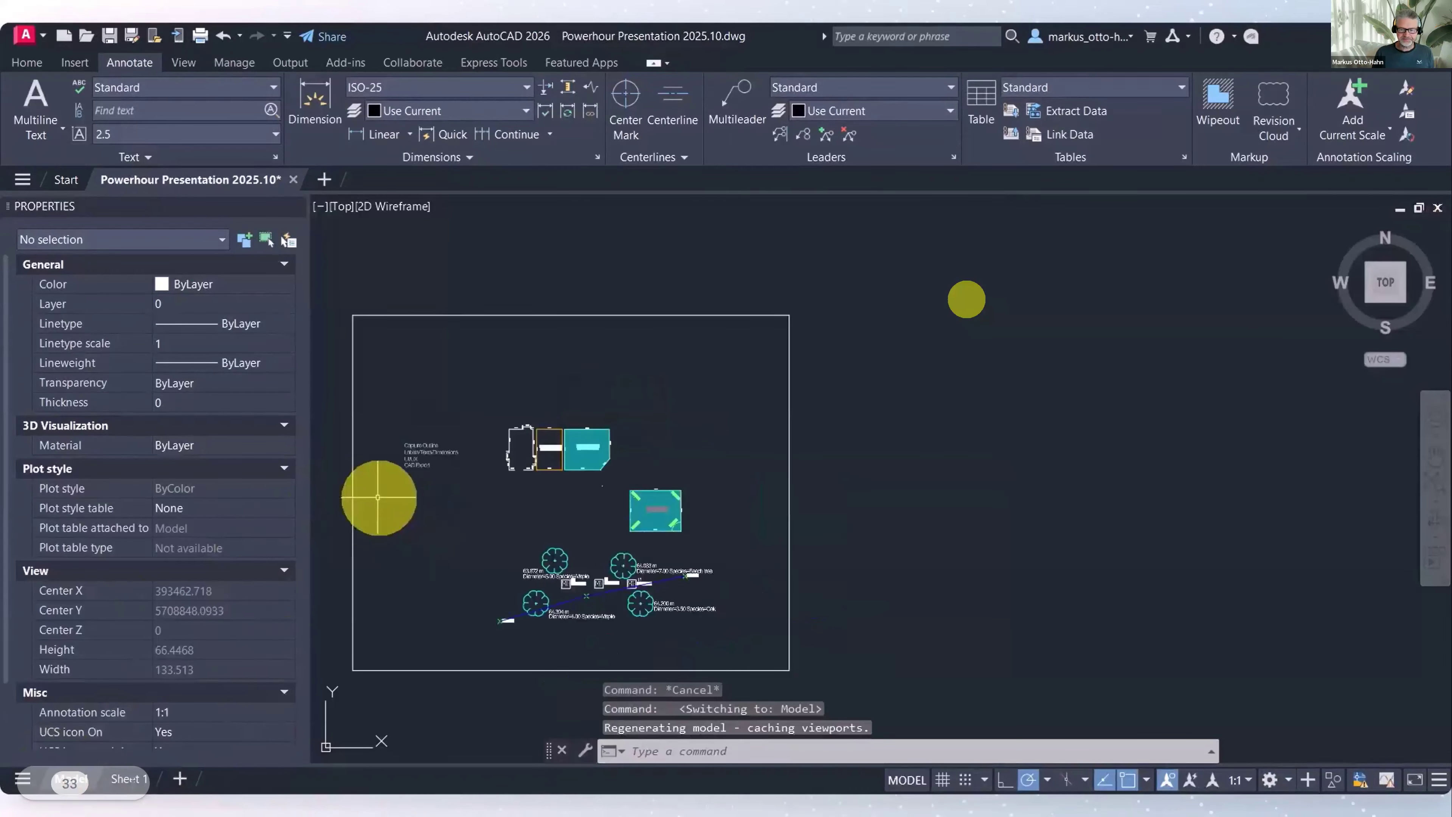
scroll(379, 497, "up", 2)
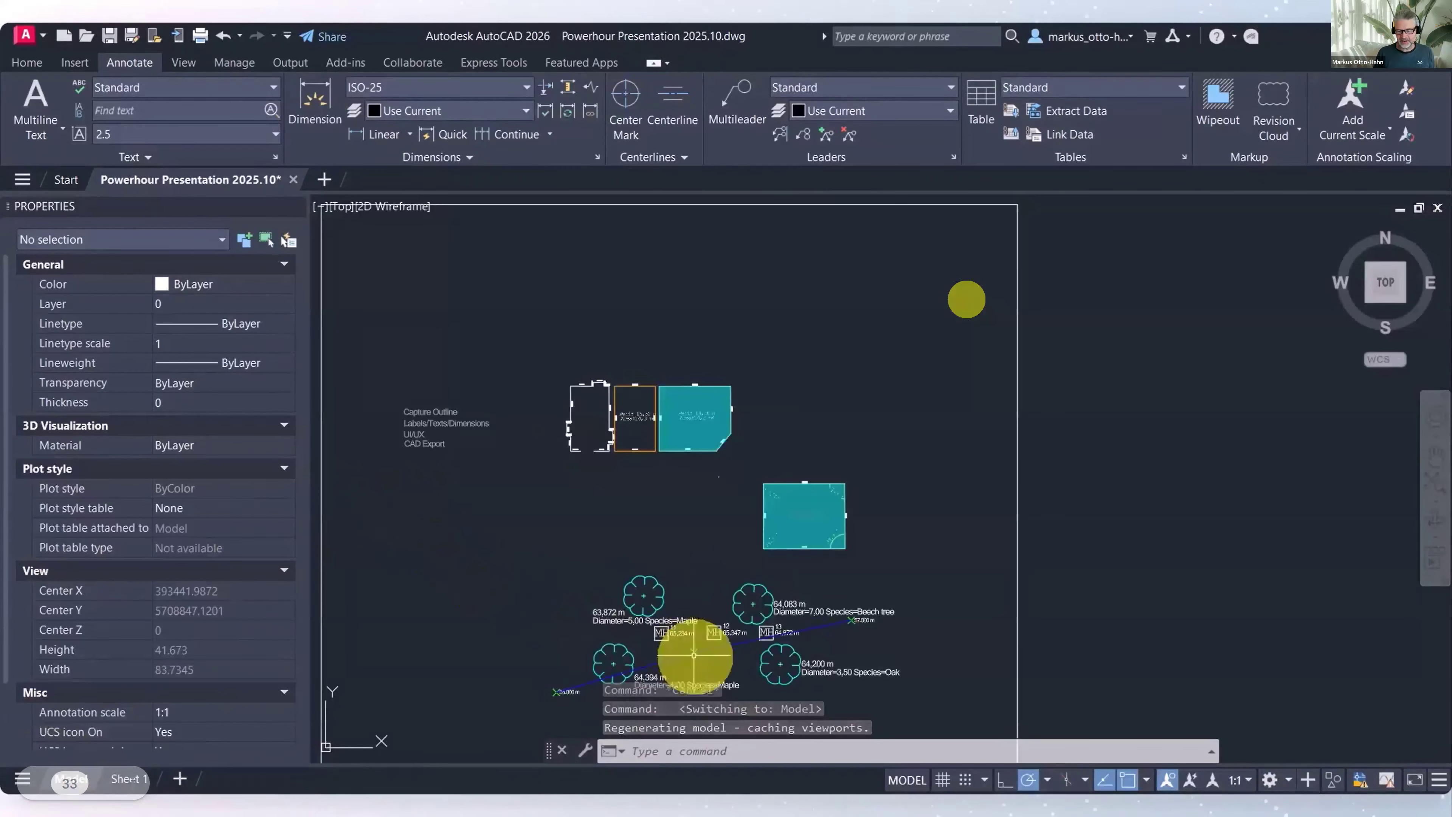
scroll(694, 658, "up", 4)
scroll(698, 665, "up", 2)
middle_click_drag(712, 664, 996, 497)
left_click(818, 534)
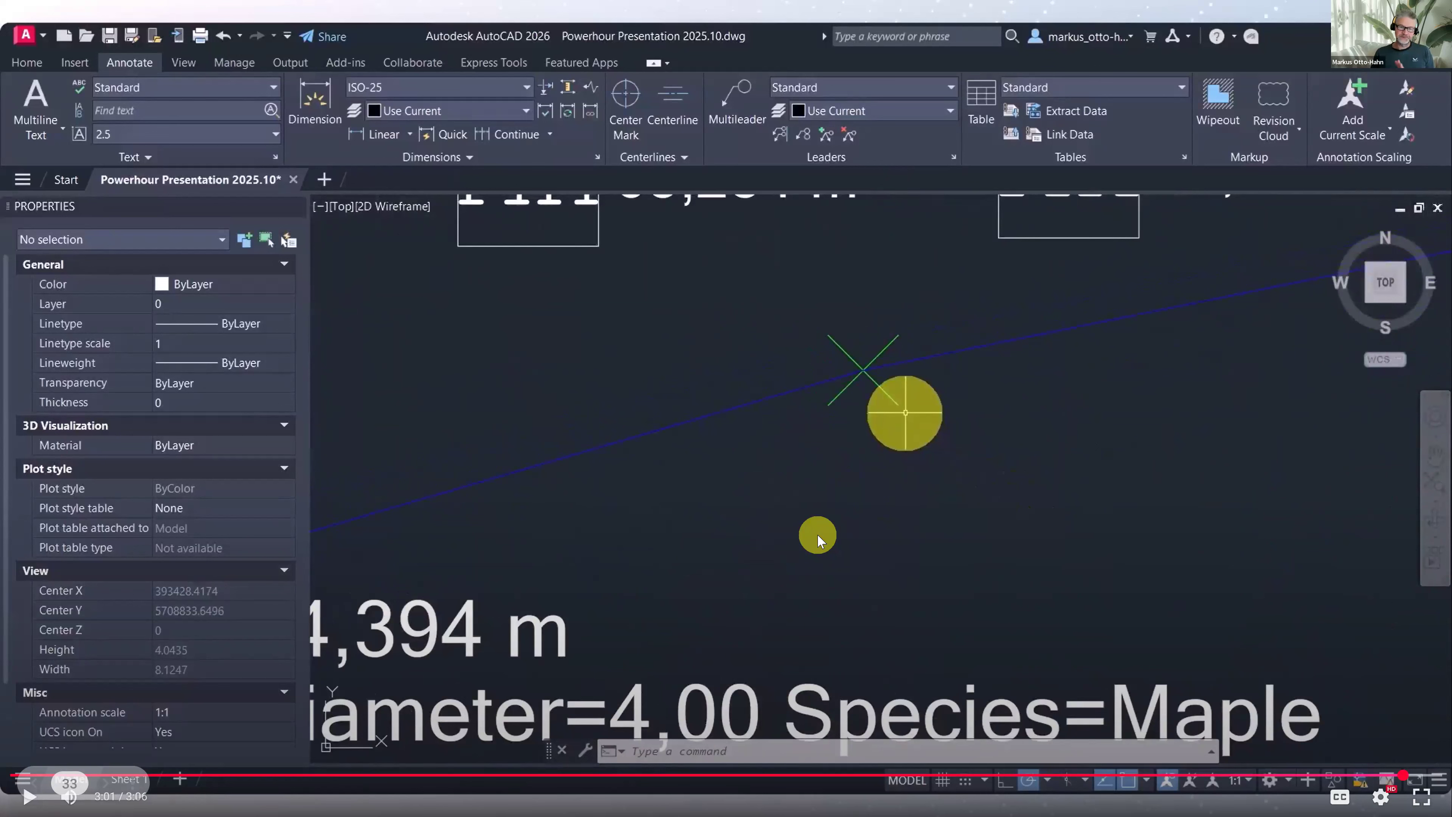
left_click(816, 534)
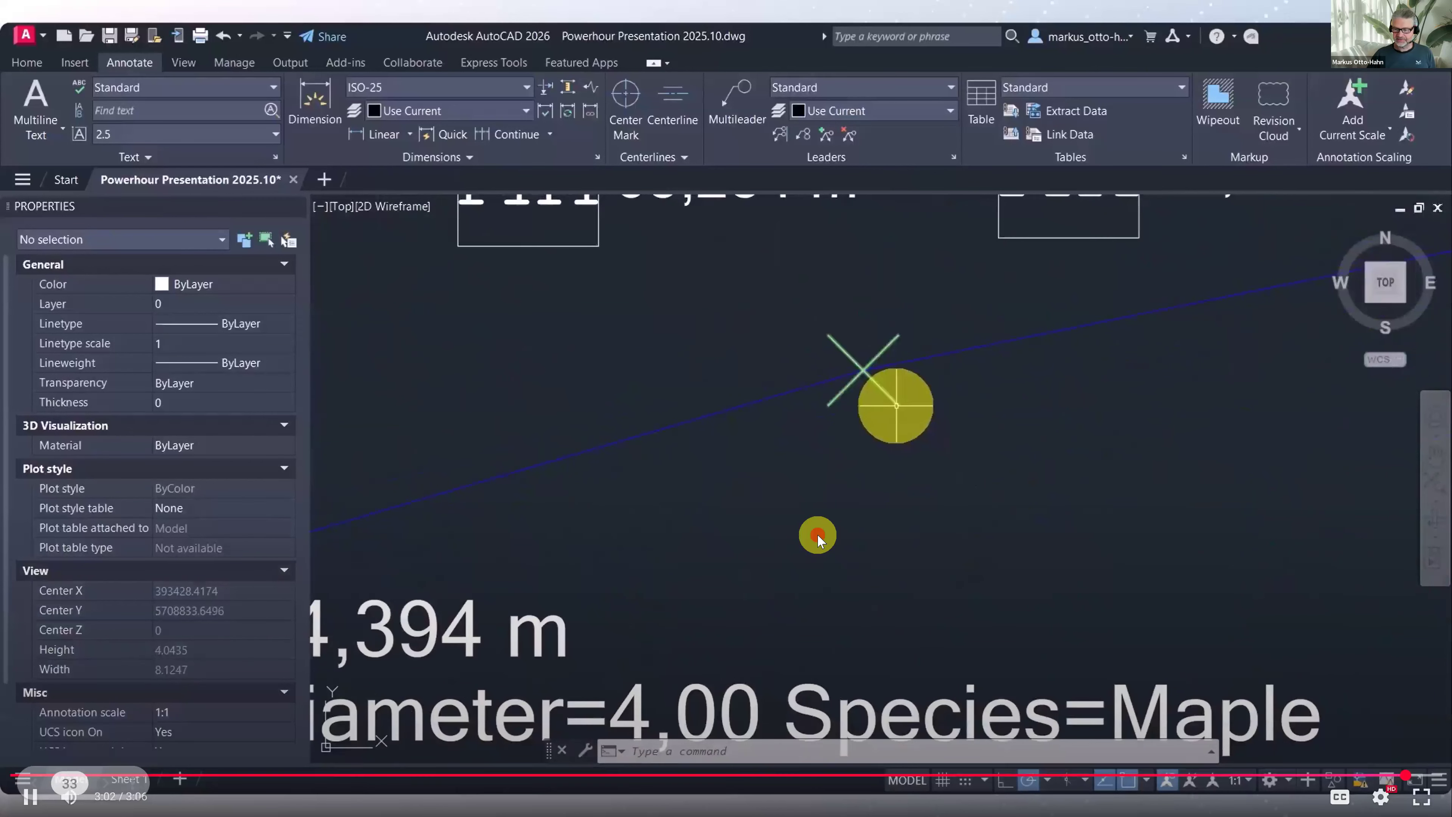
left_click(817, 533)
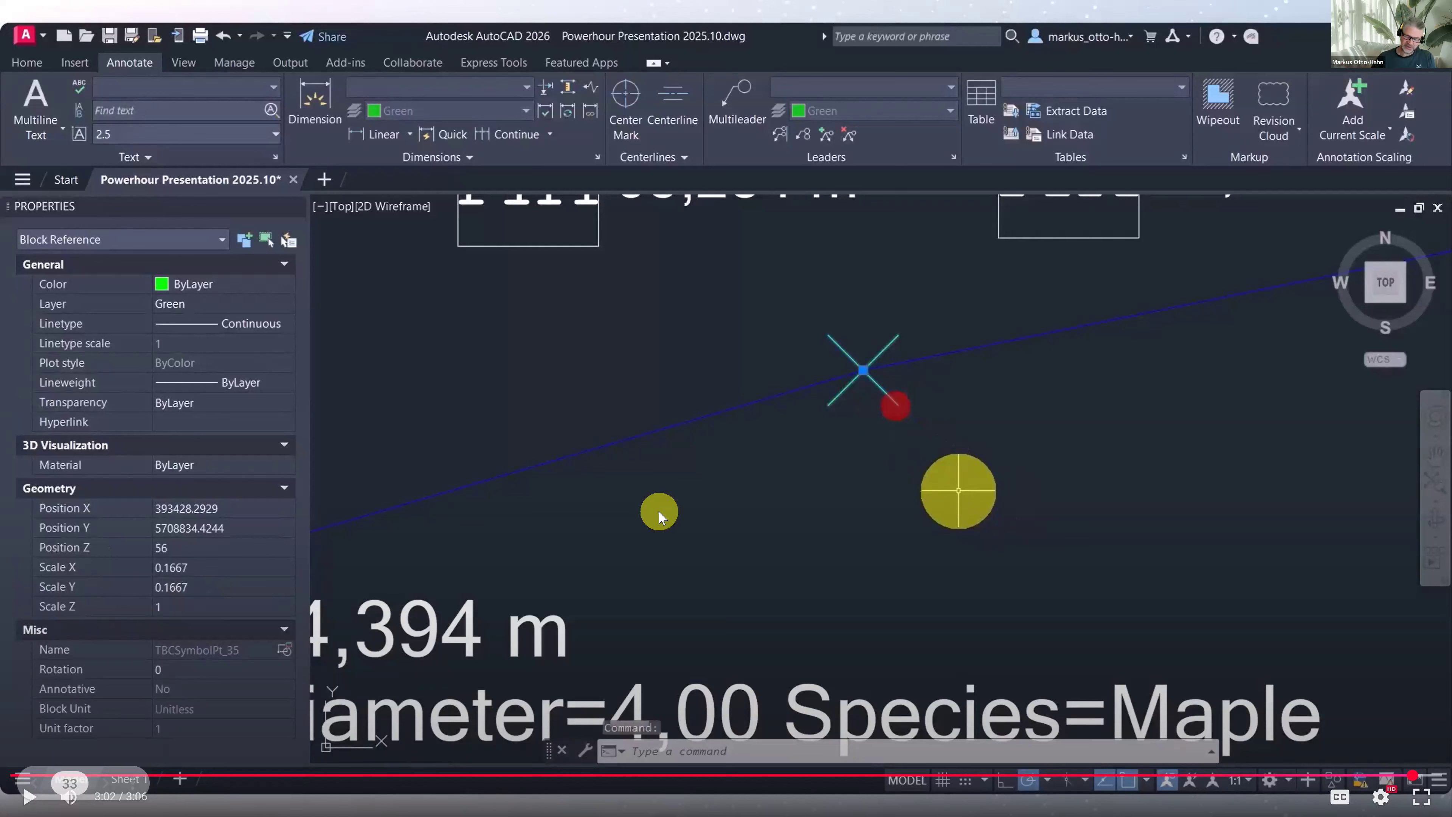
key("Right")
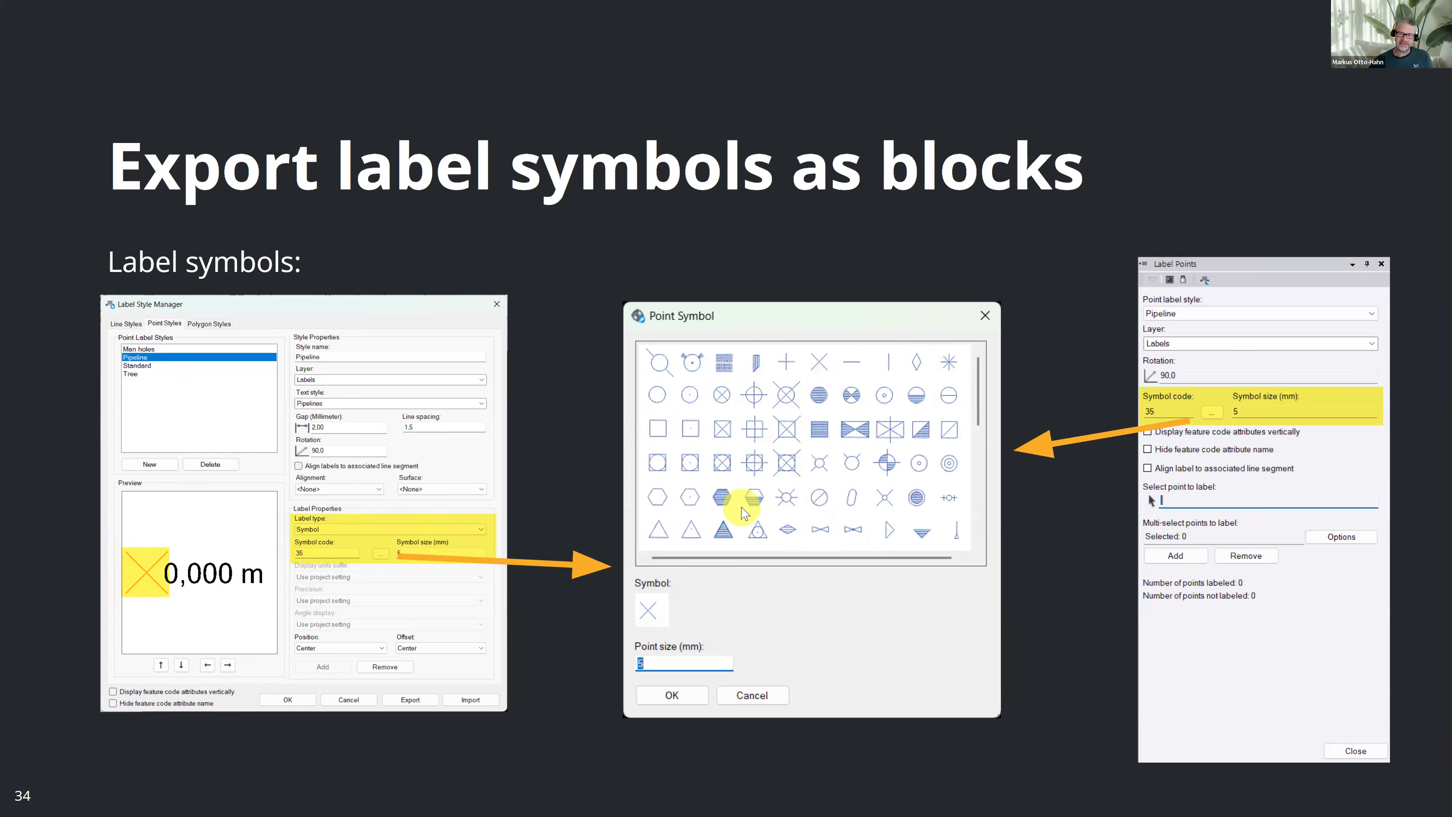
key("Right")
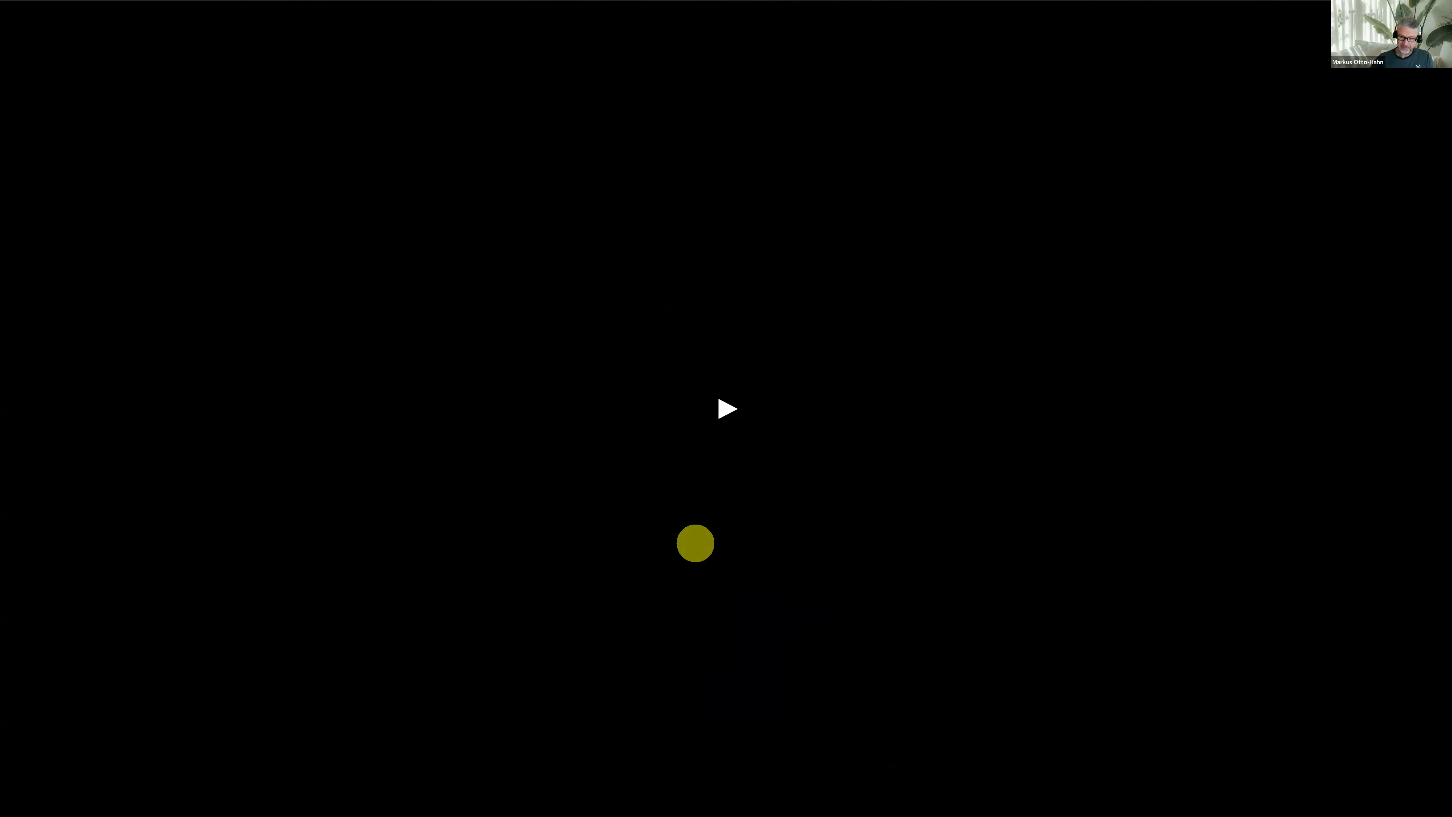
key("Left")
key("Left")
key("Right")
key("Right")
key("Right")
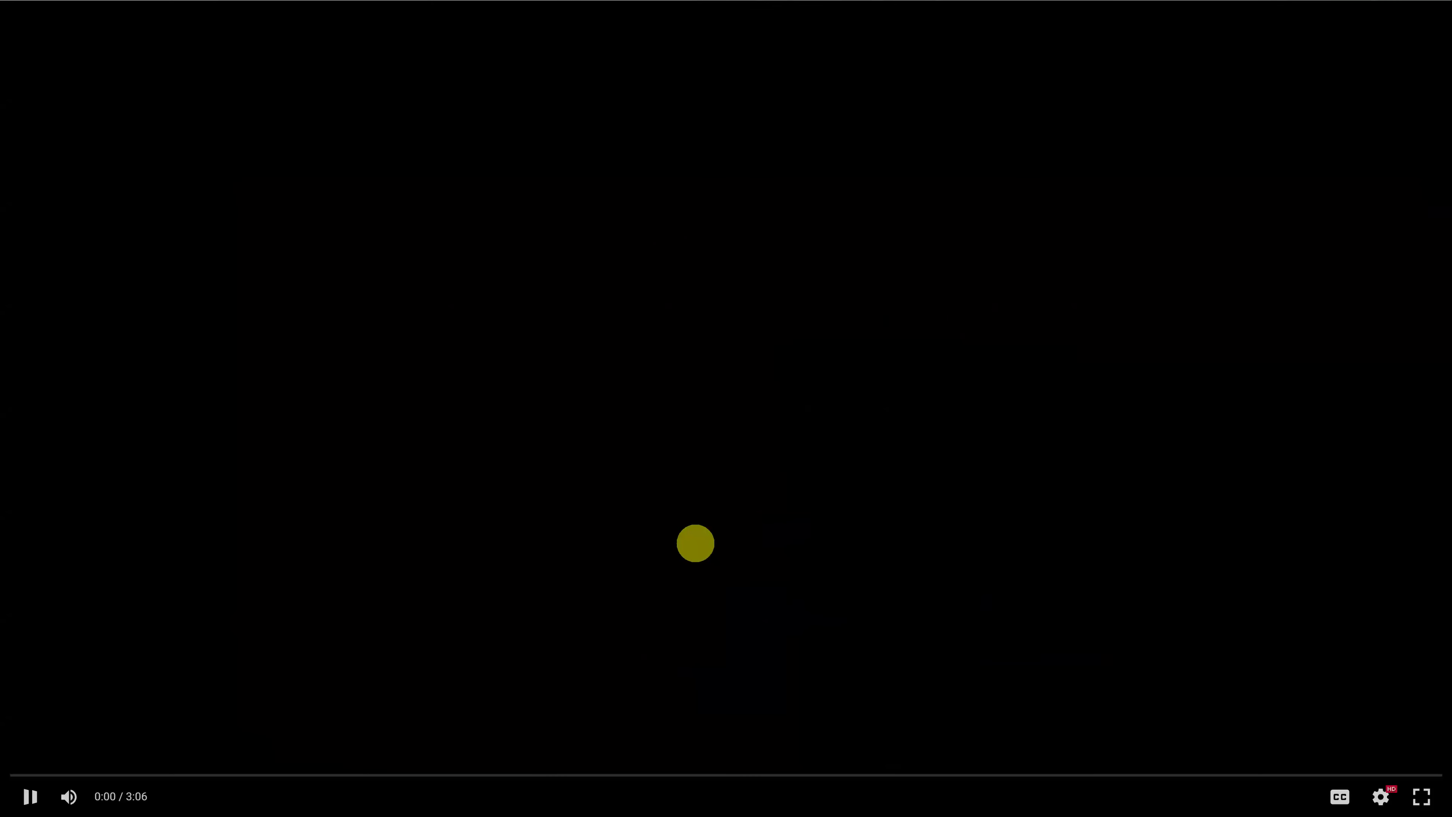
key("Right")
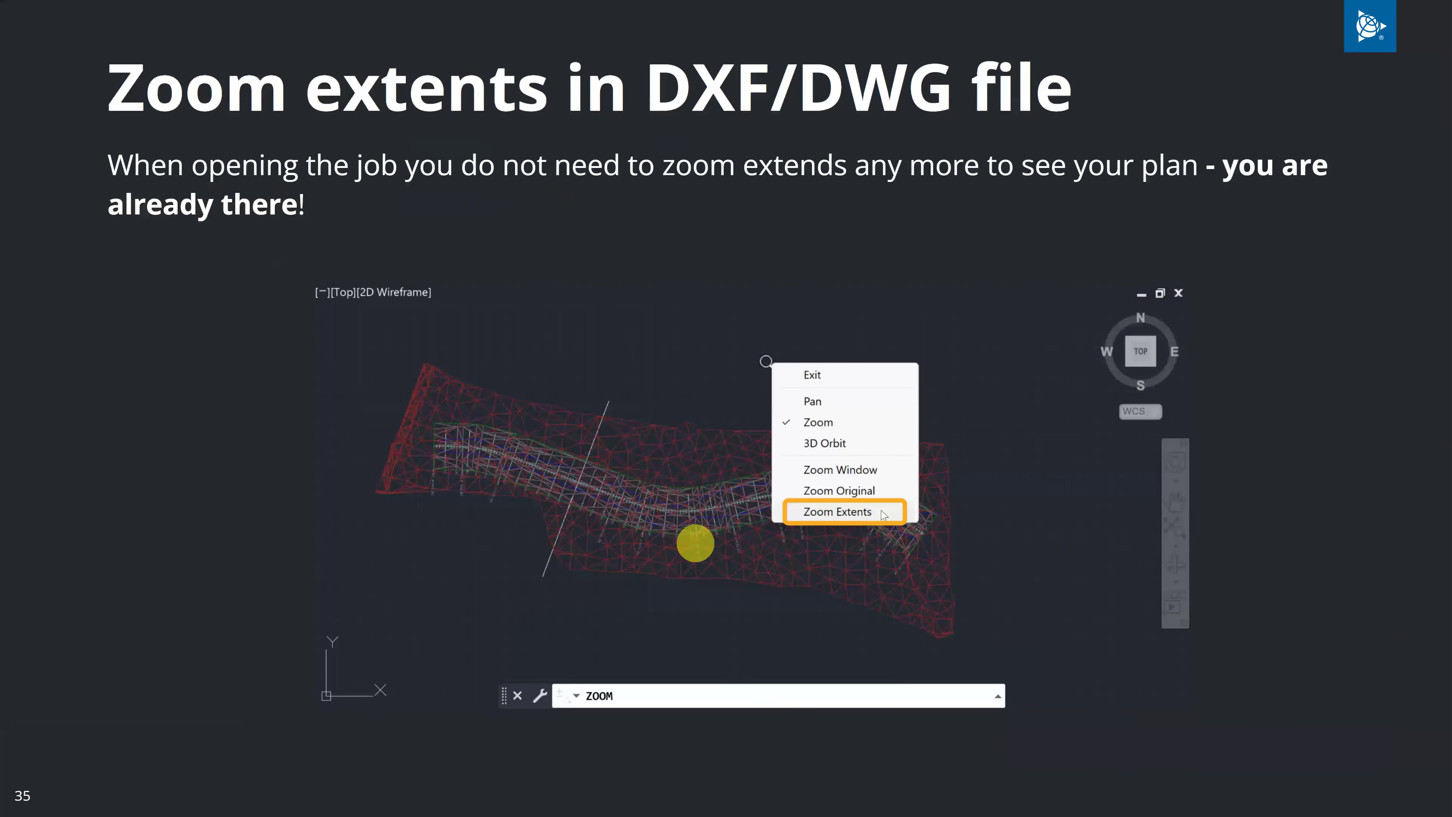
key("Left")
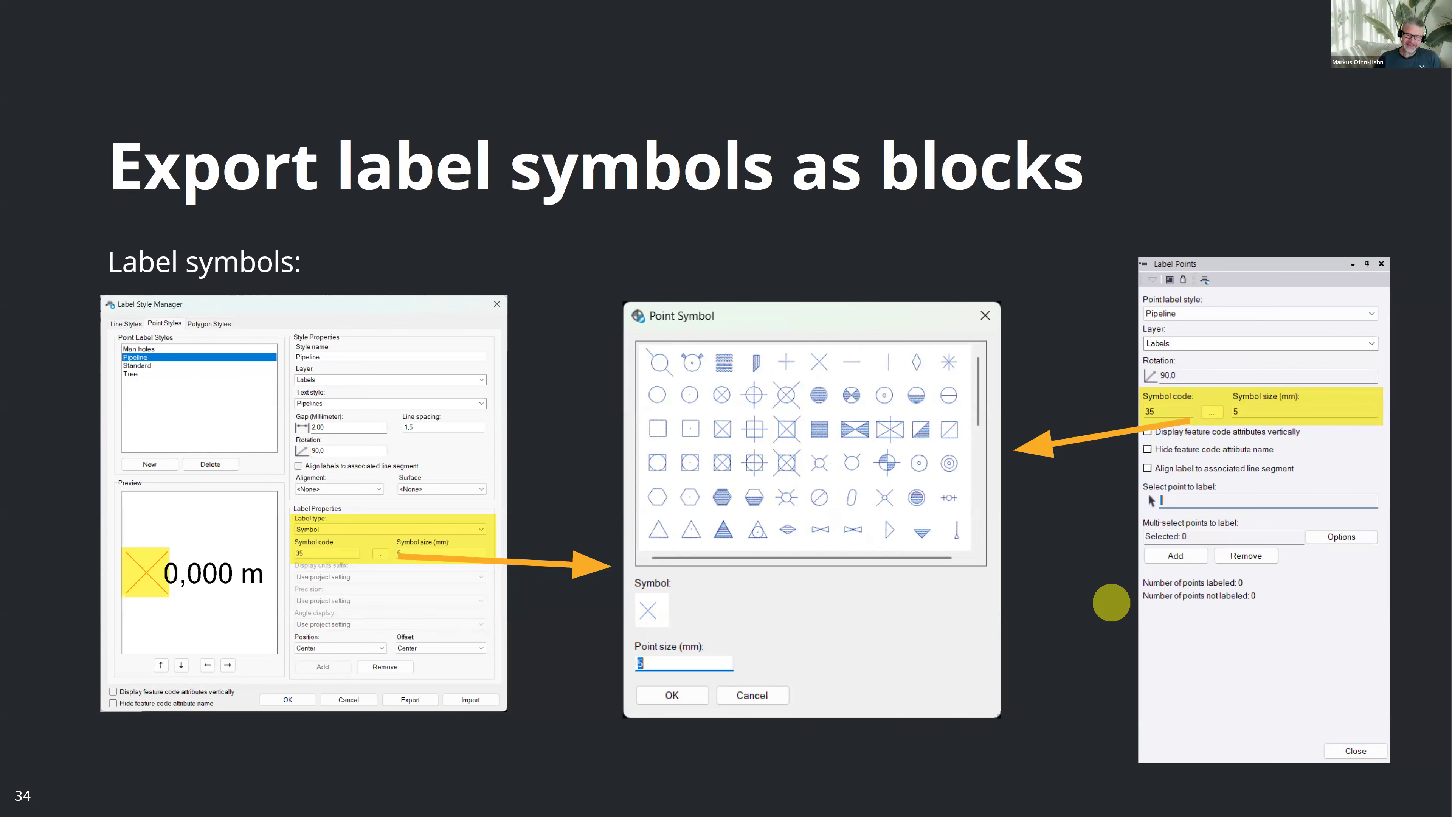
key("Right")
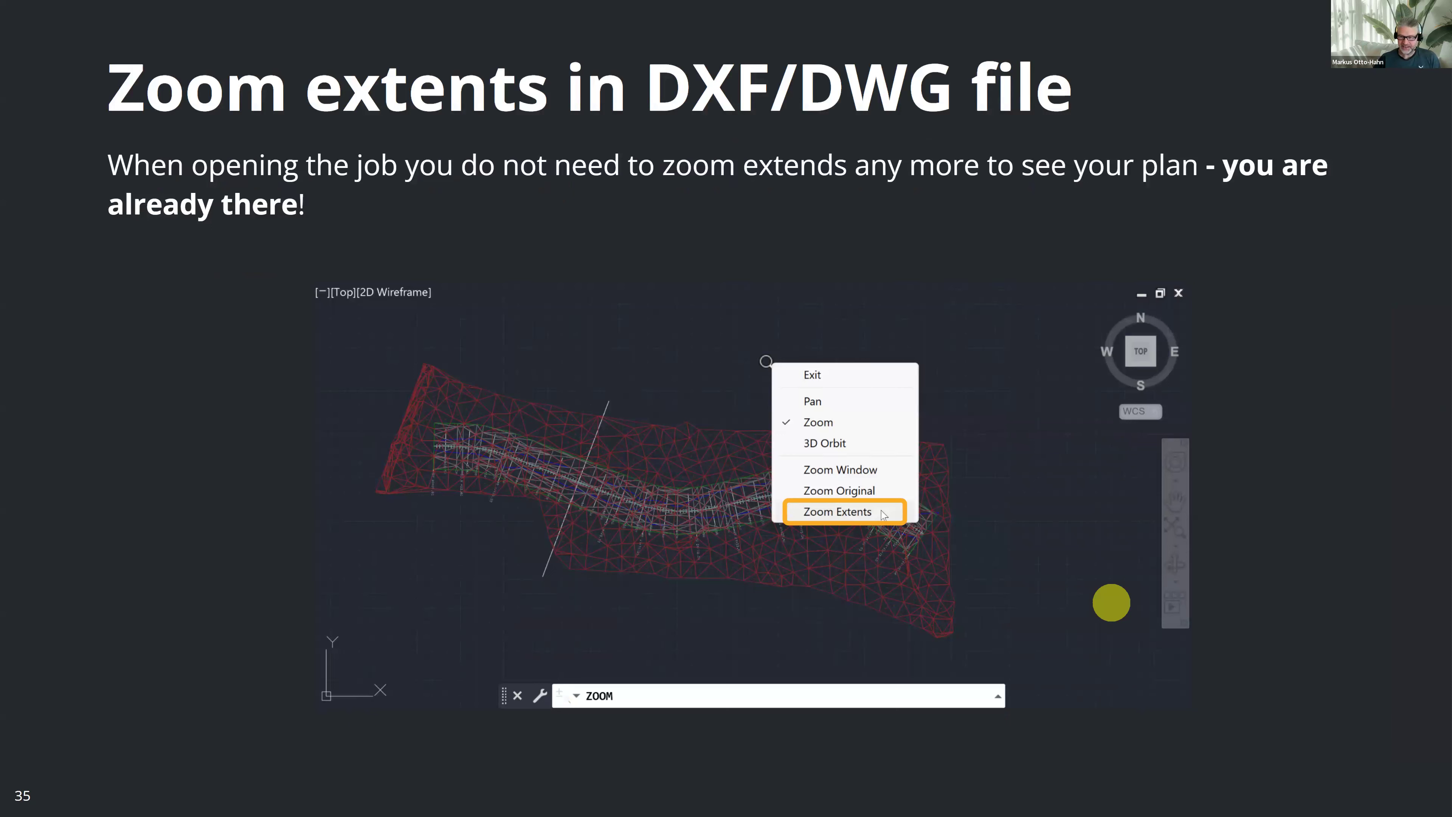